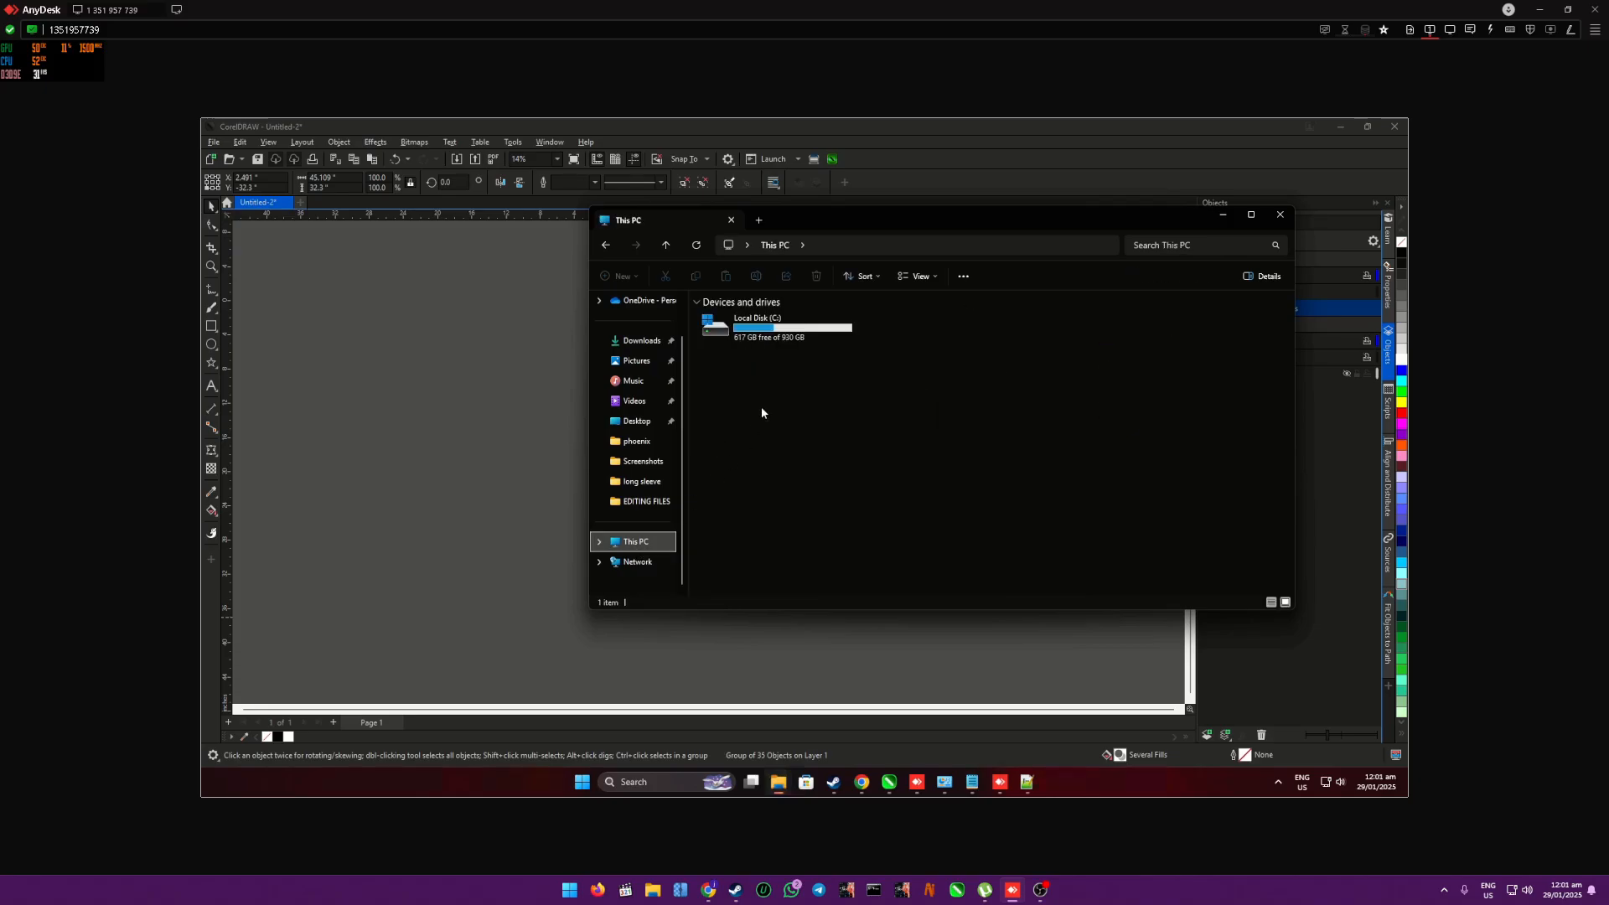
# - Start the Corel automation program from the AUTOMATION\corelpython2 folder on drive C
pyautogui.doubleClick(755, 331)
pyautogui.click(744, 337)
pyautogui.doubleClick(743, 337)
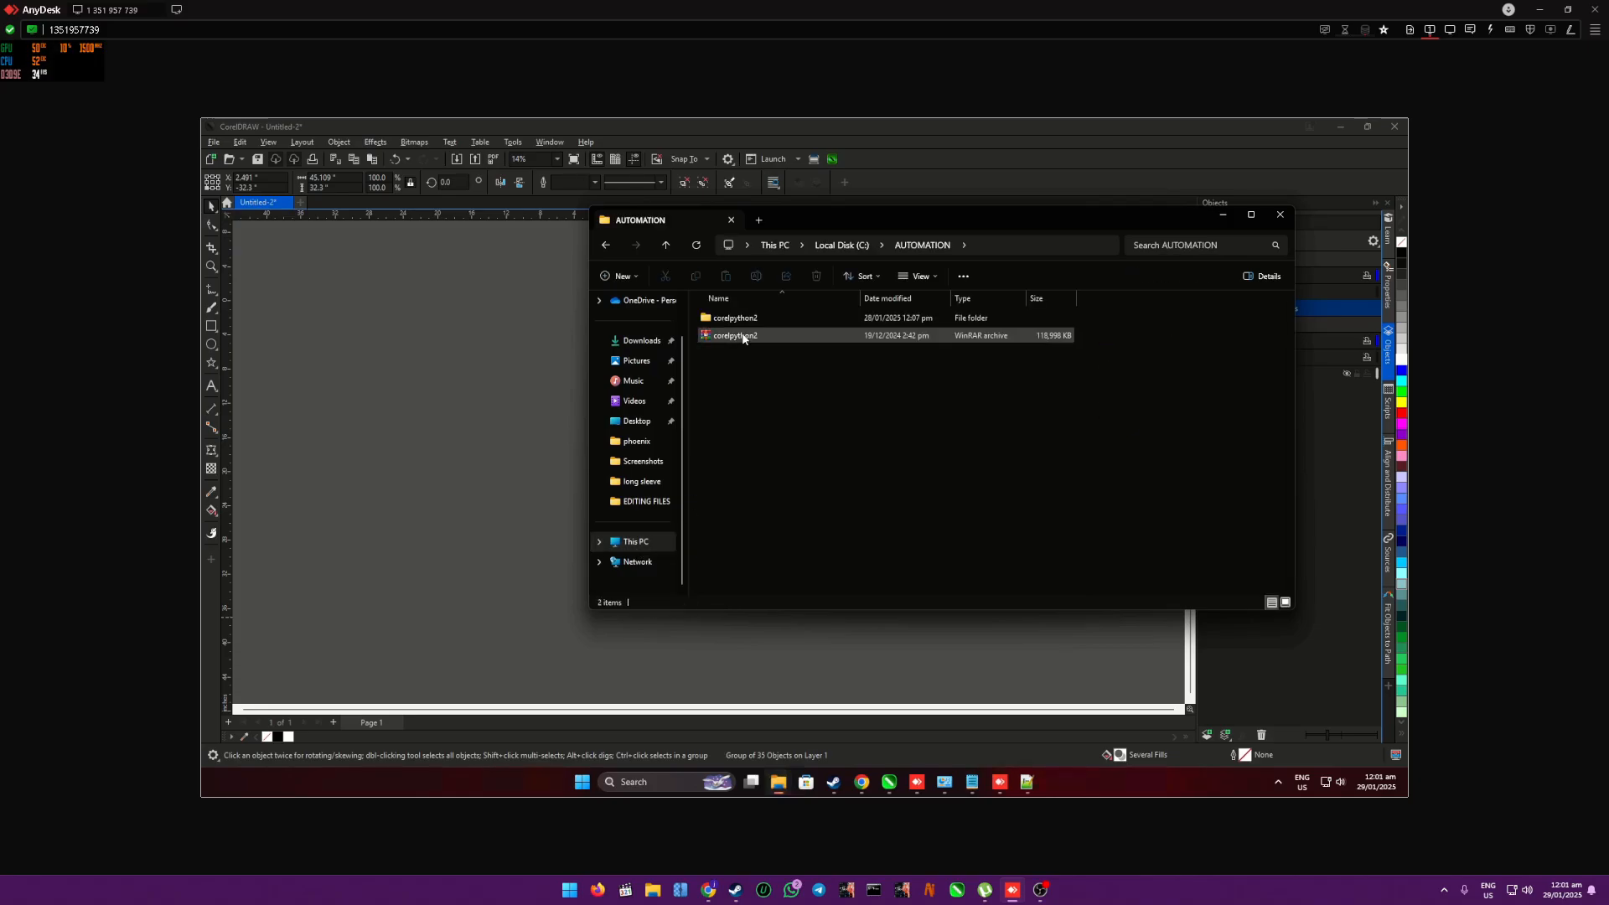
pyautogui.click(743, 319)
pyautogui.doubleClick(743, 319)
pyautogui.doubleClick(743, 459)
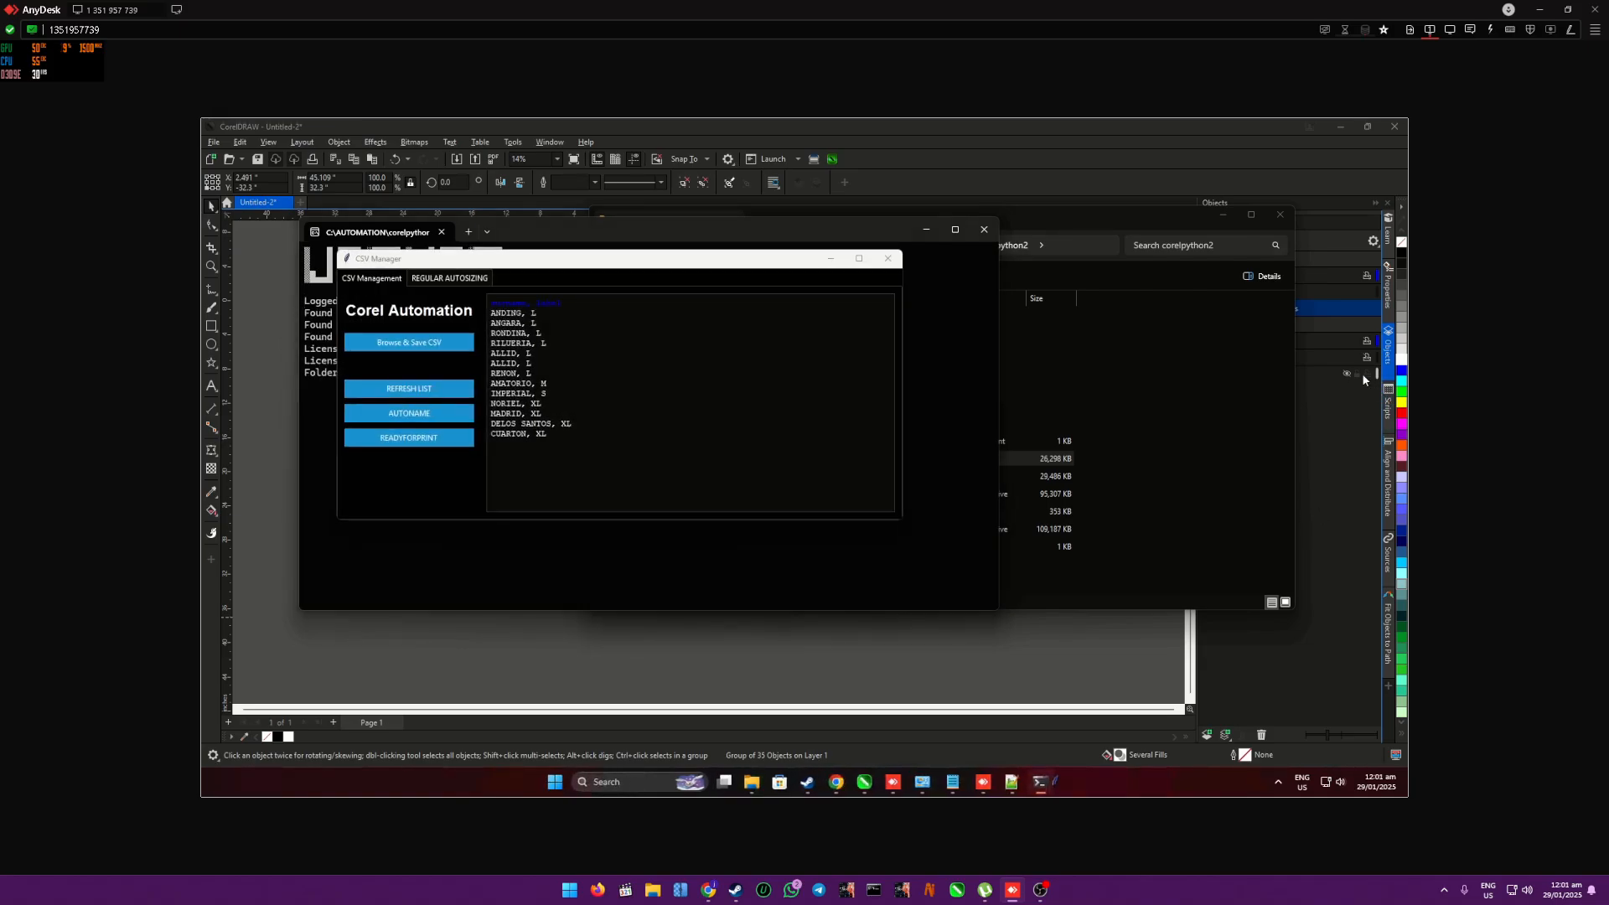
# - Choose LONGSLEEVE BODY.json as the garment type for regular autosizing in CSV Manager
pyautogui.click(419, 279)
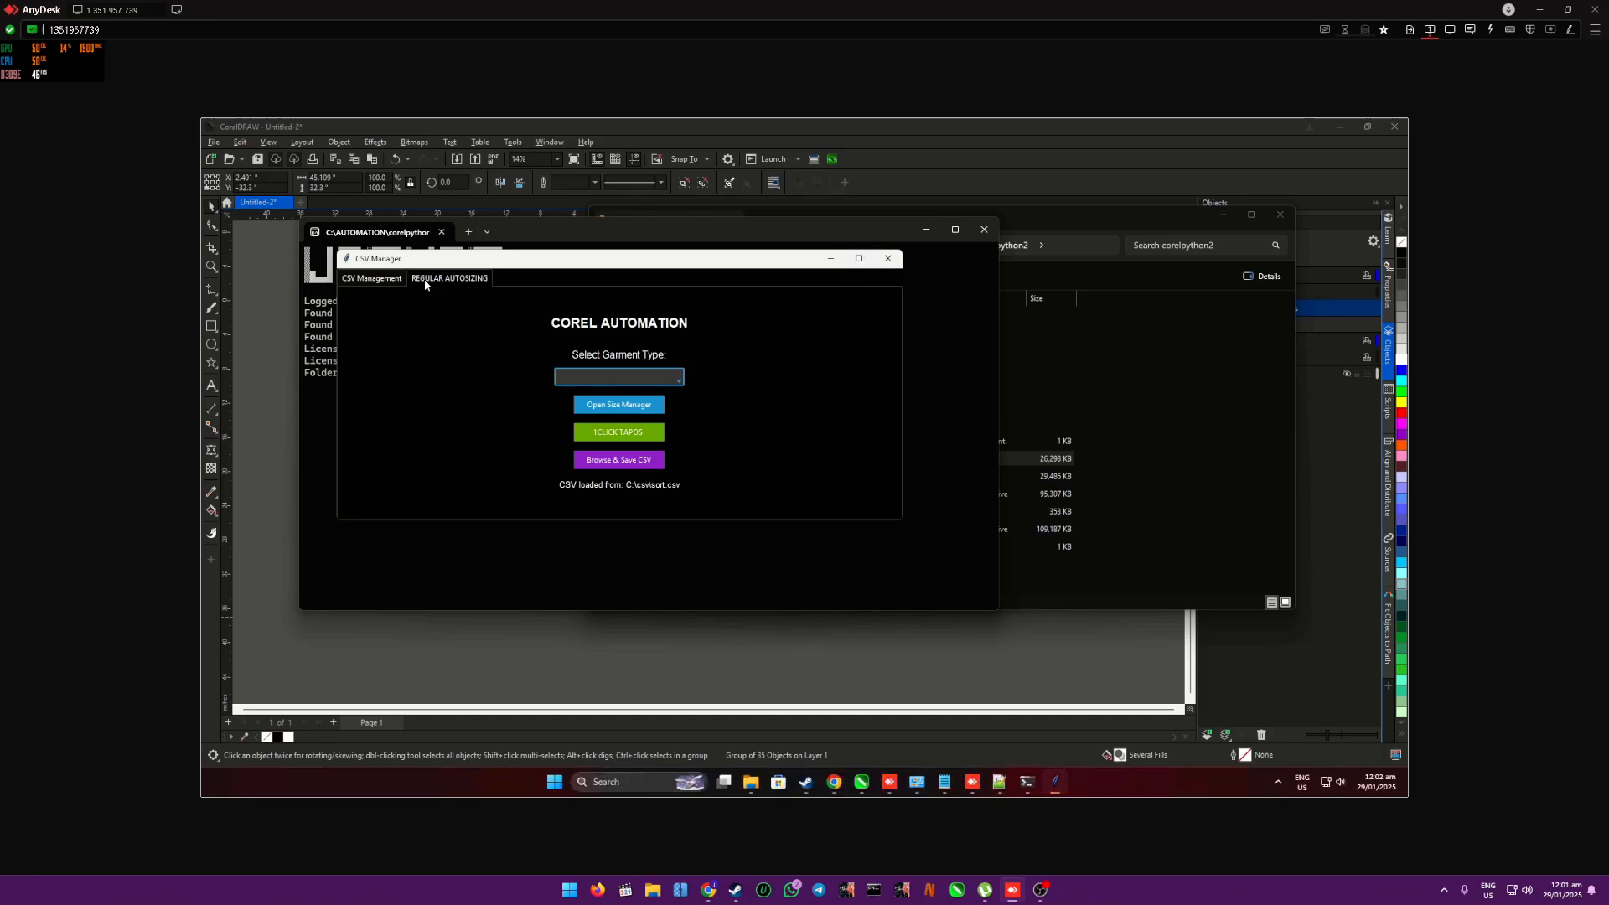
pyautogui.click(675, 379)
pyautogui.click(643, 394)
# - Switch to CorelDRAW, launch the Jec2AutoClick macro and move its window clear of the shirt artwork
pyautogui.click(1113, 165)
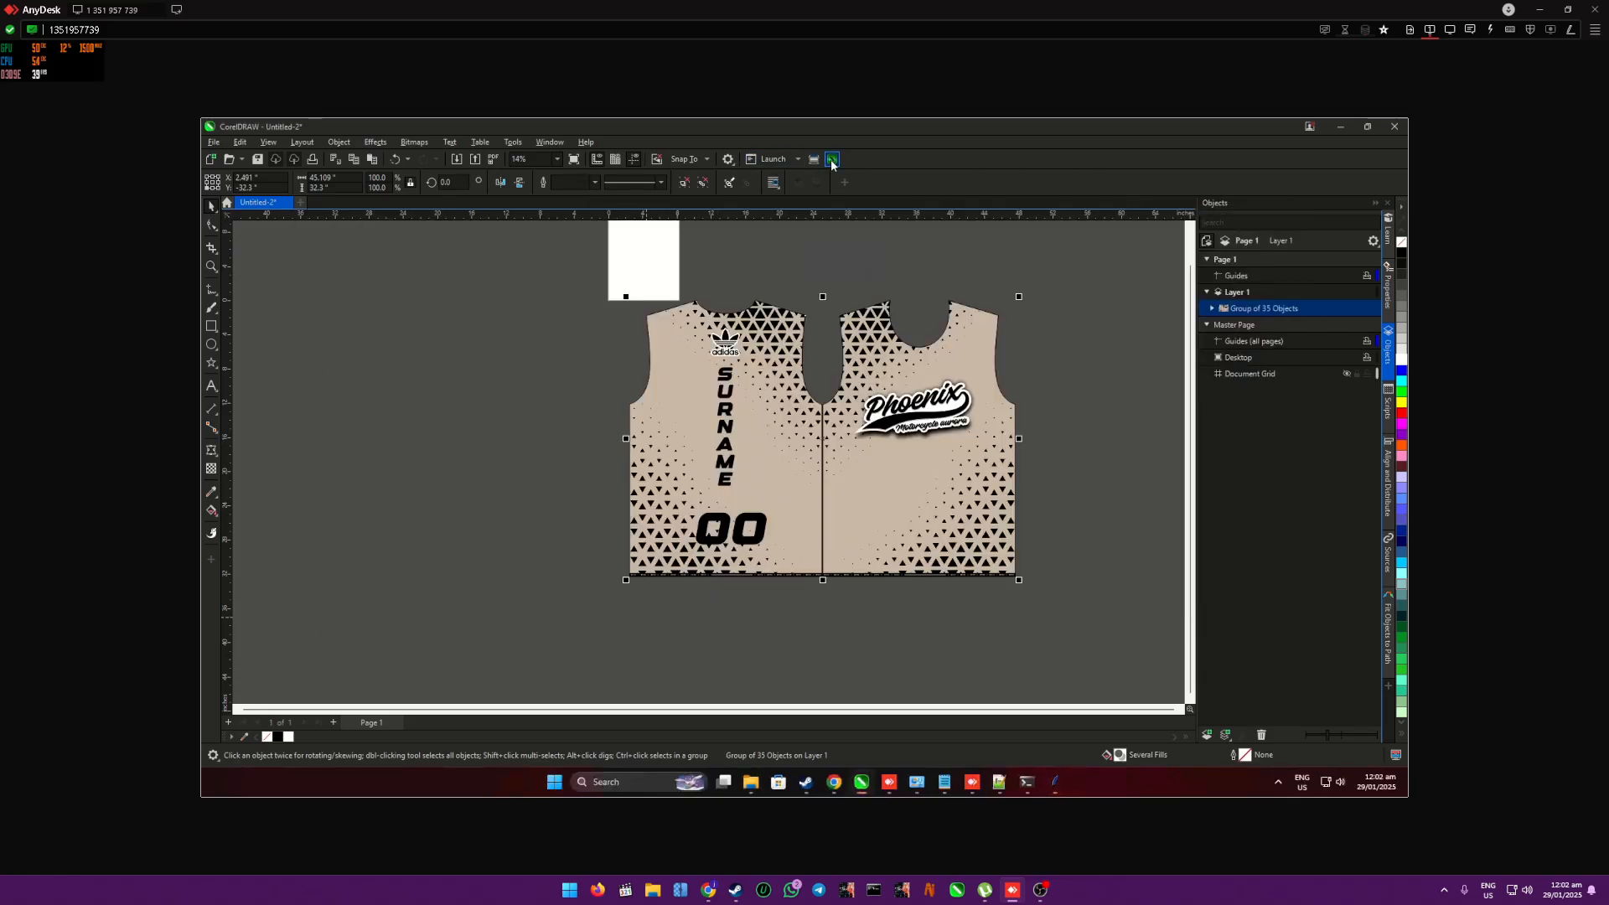
pyautogui.moveTo(1056, 787)
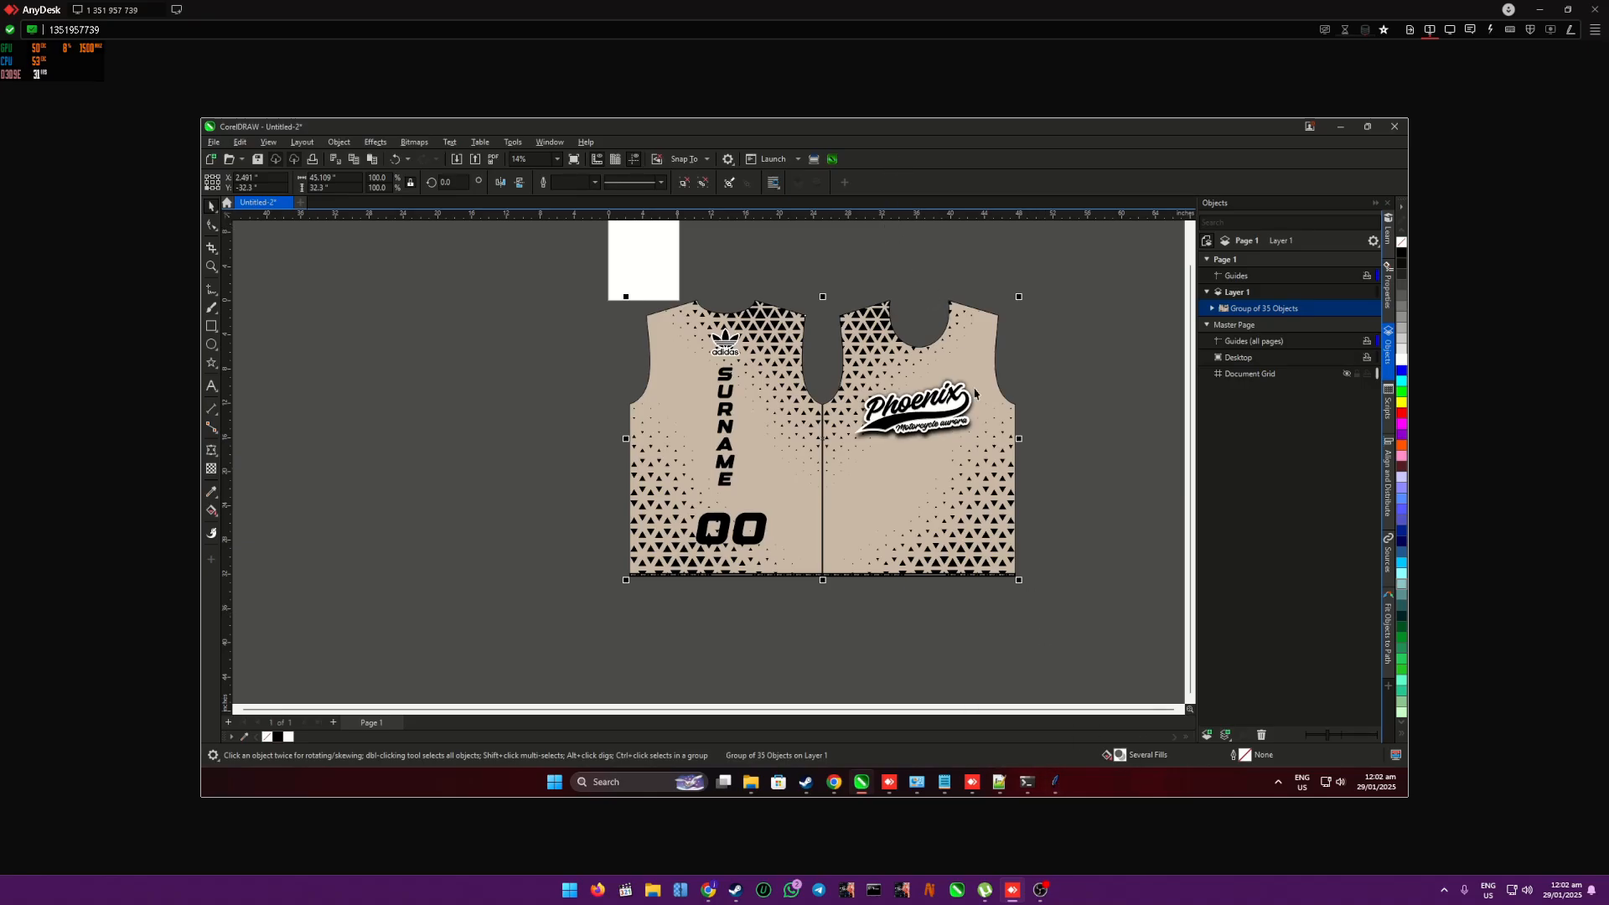
pyautogui.click(1055, 782)
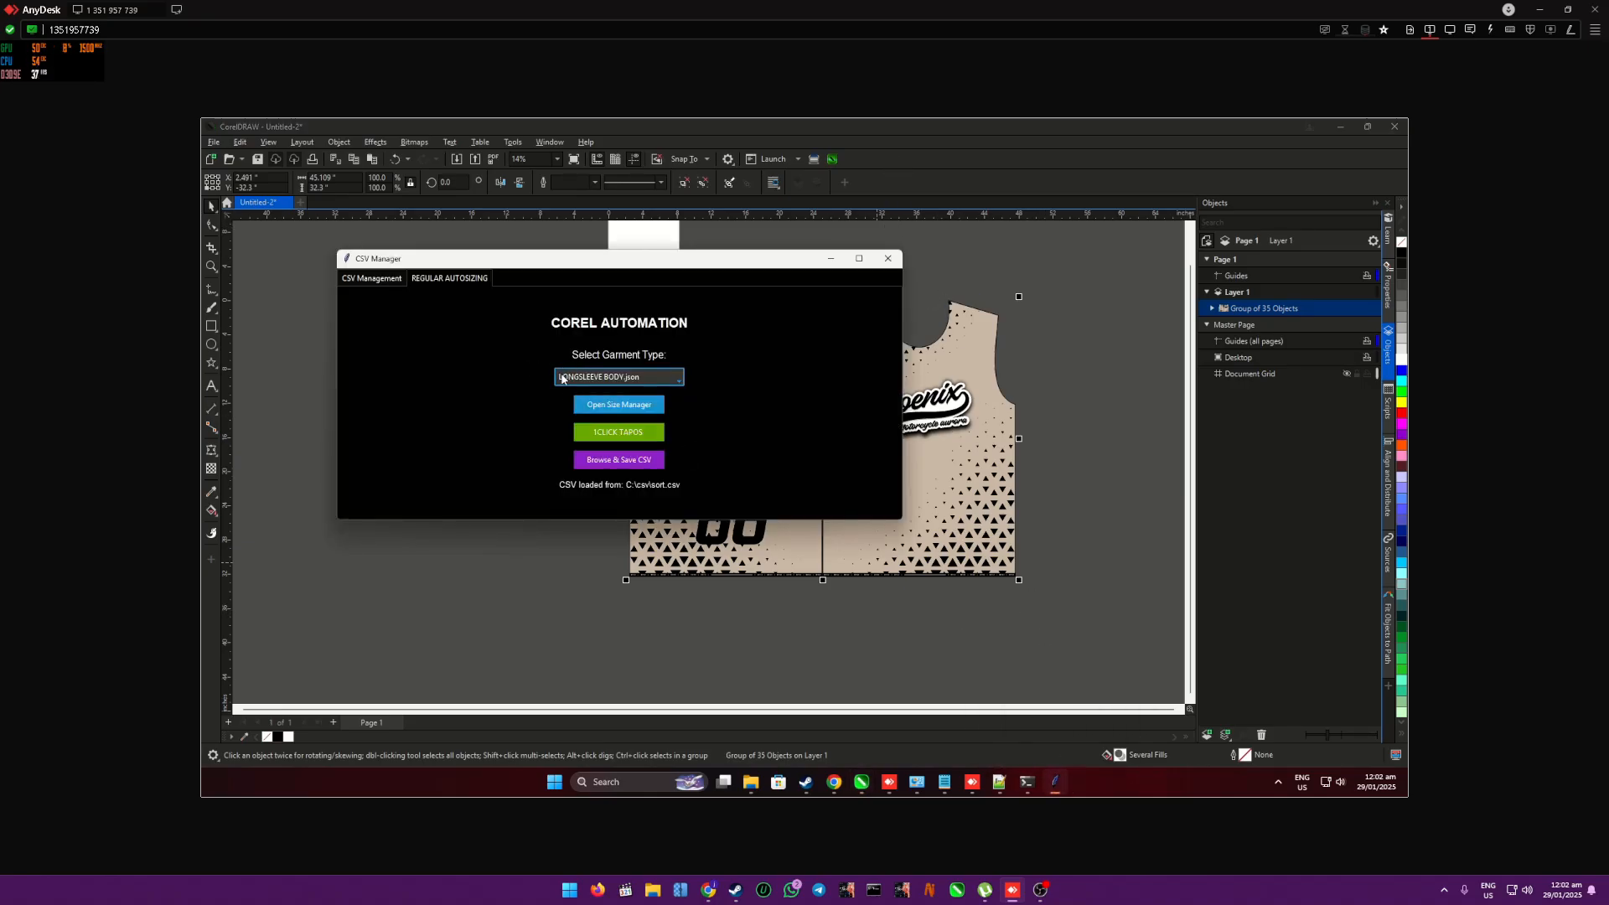
pyautogui.click(831, 258)
pyautogui.click(833, 159)
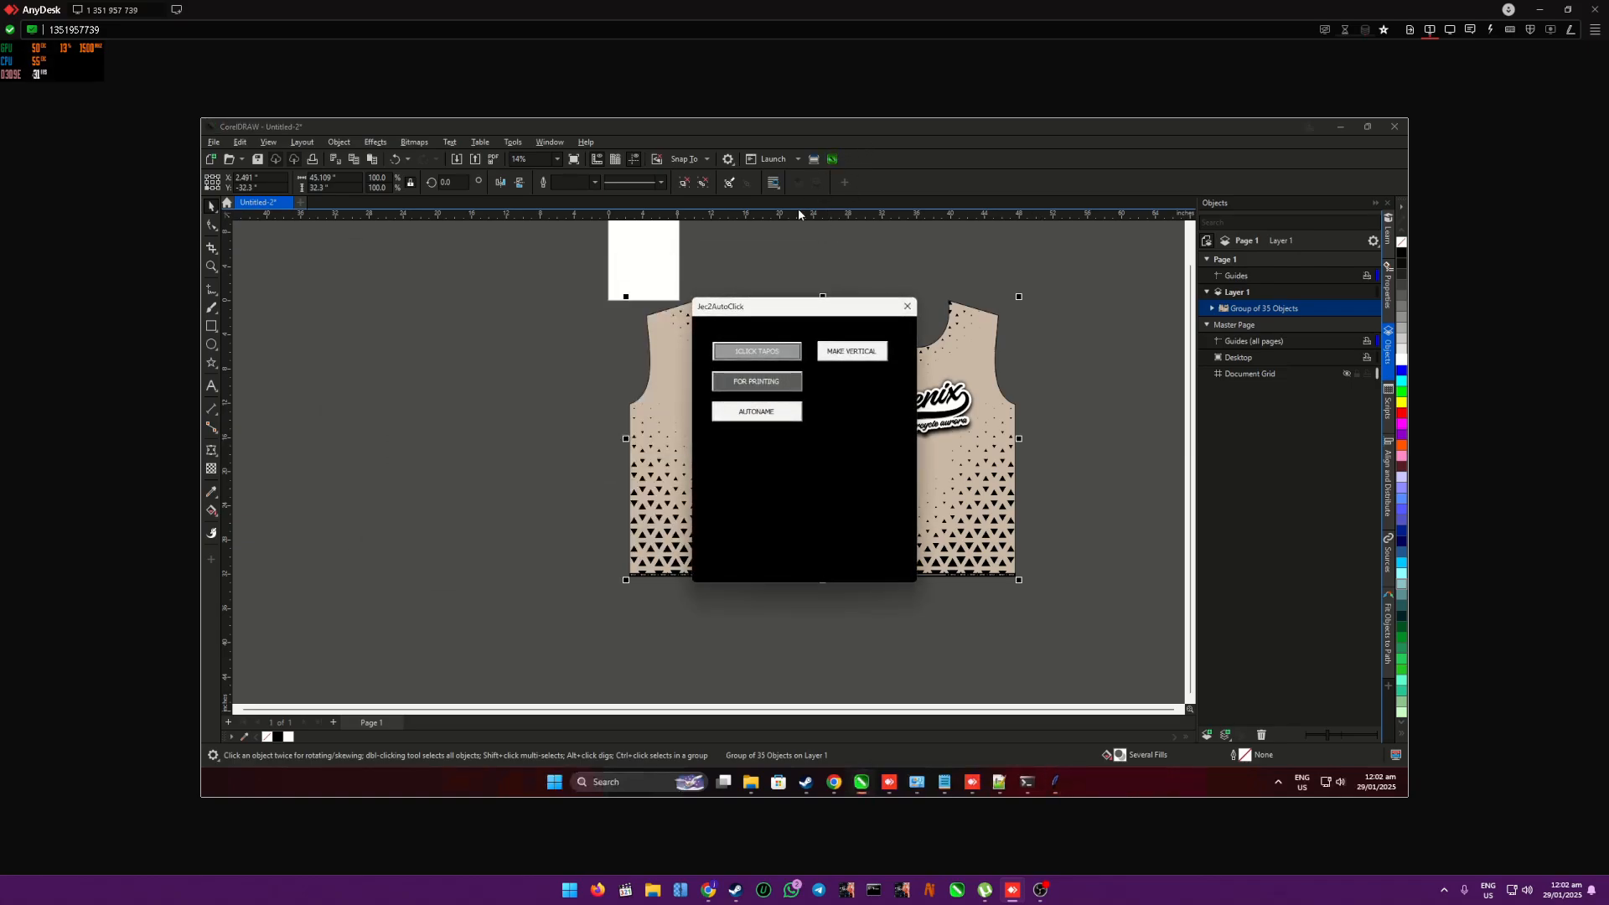
pyautogui.moveTo(788, 302); pyautogui.dragTo(328, 303)
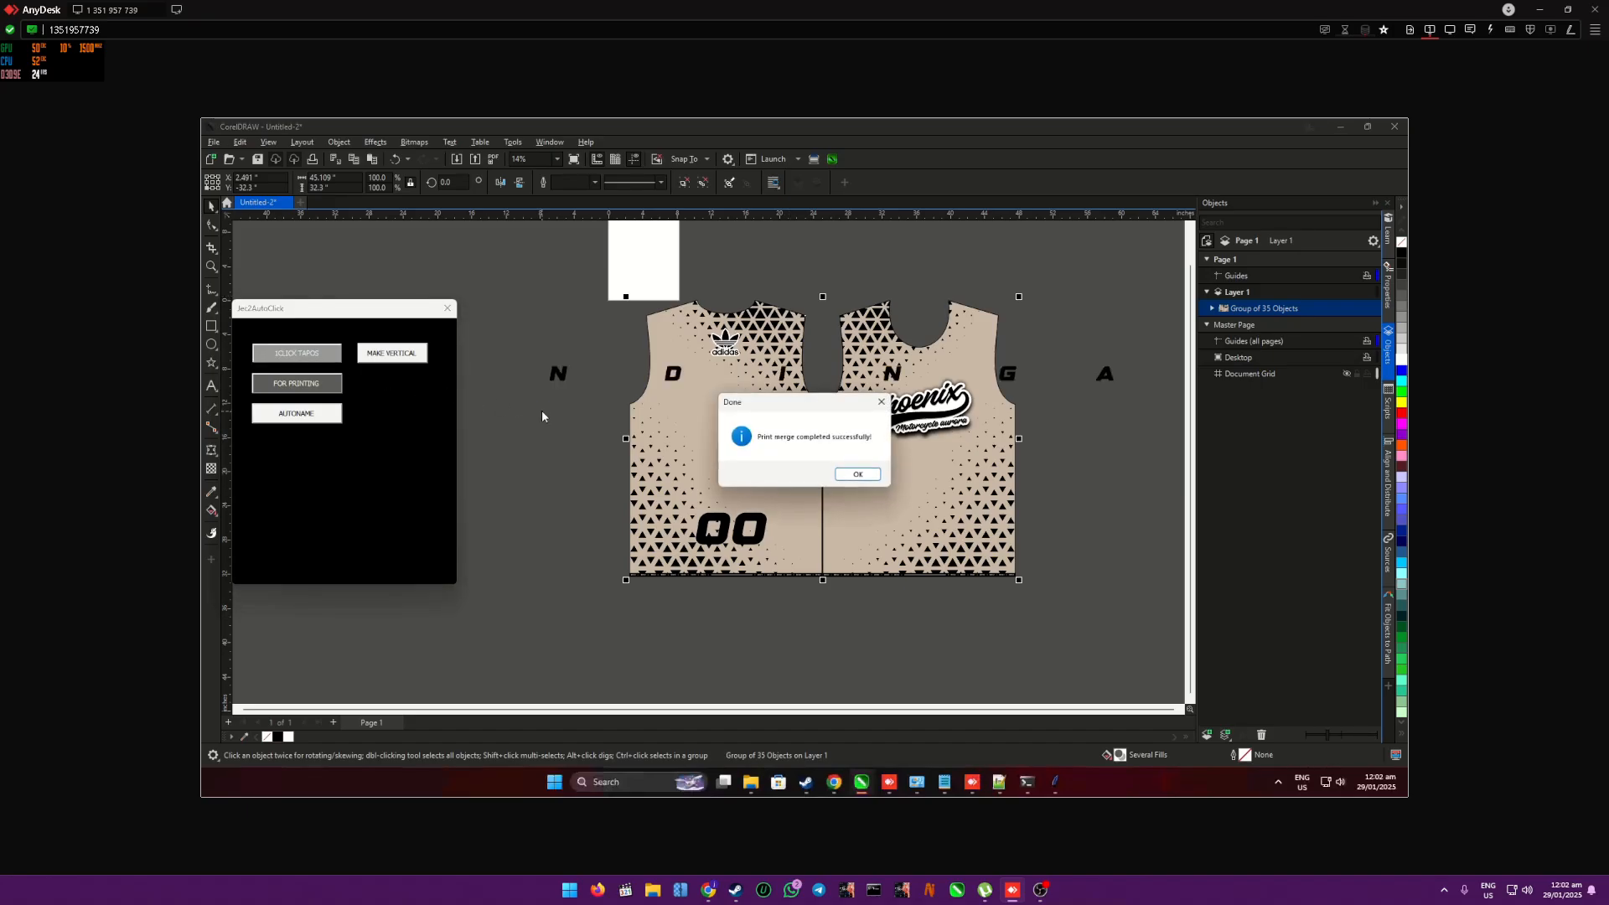
# - Complete the print merge and shape arrangement for the shirt list and review the generated shirts
pyautogui.click(856, 471)
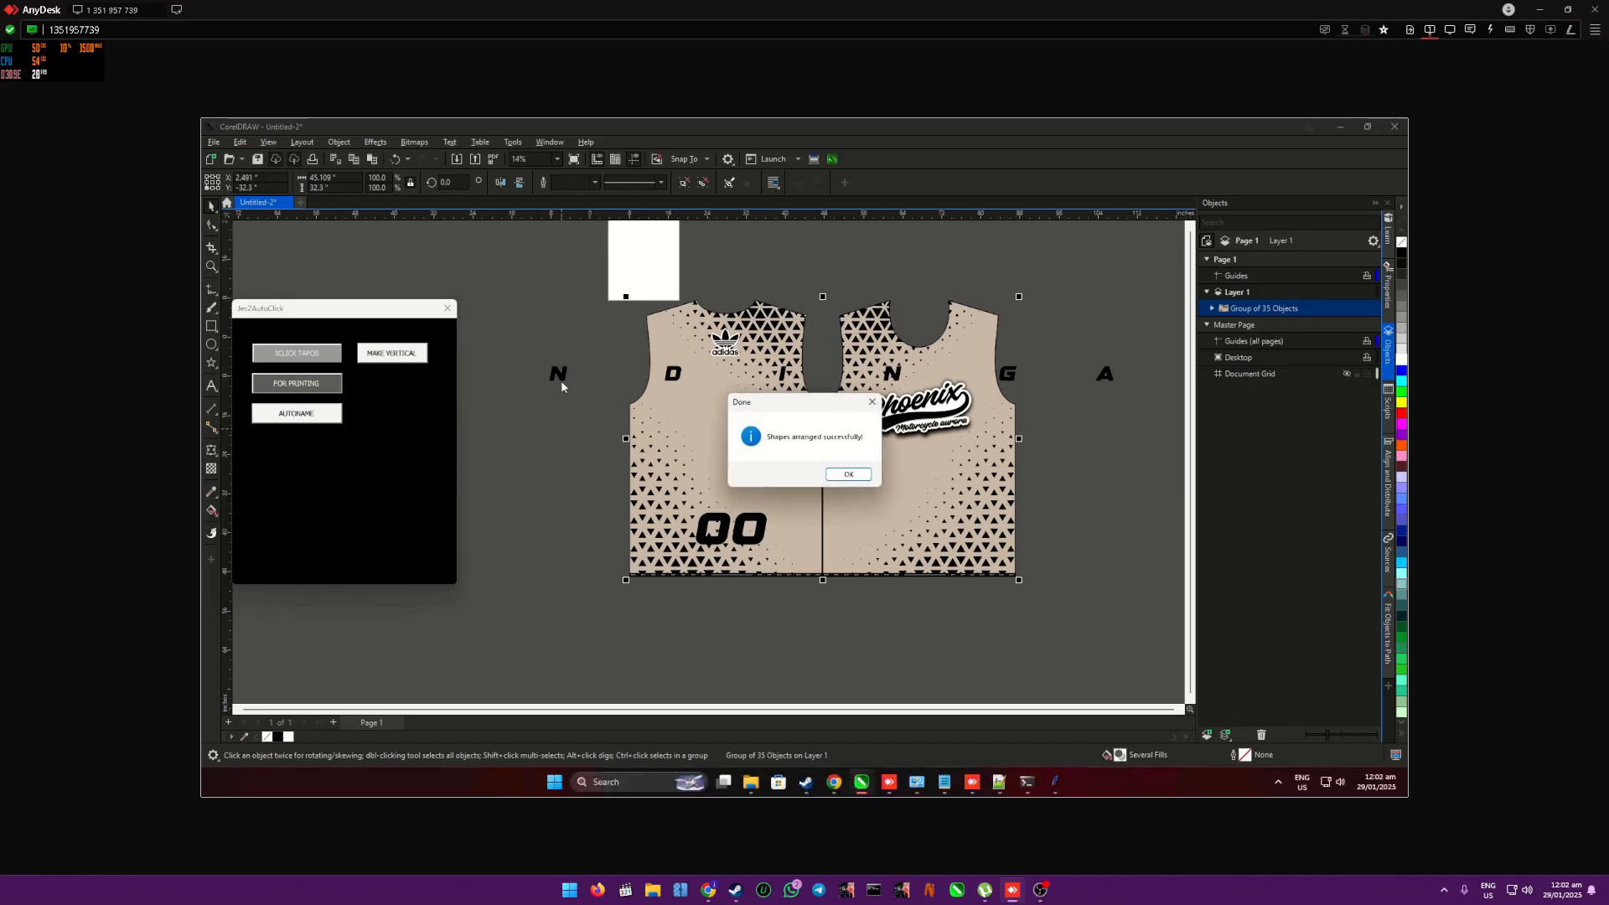
pyautogui.click(848, 475)
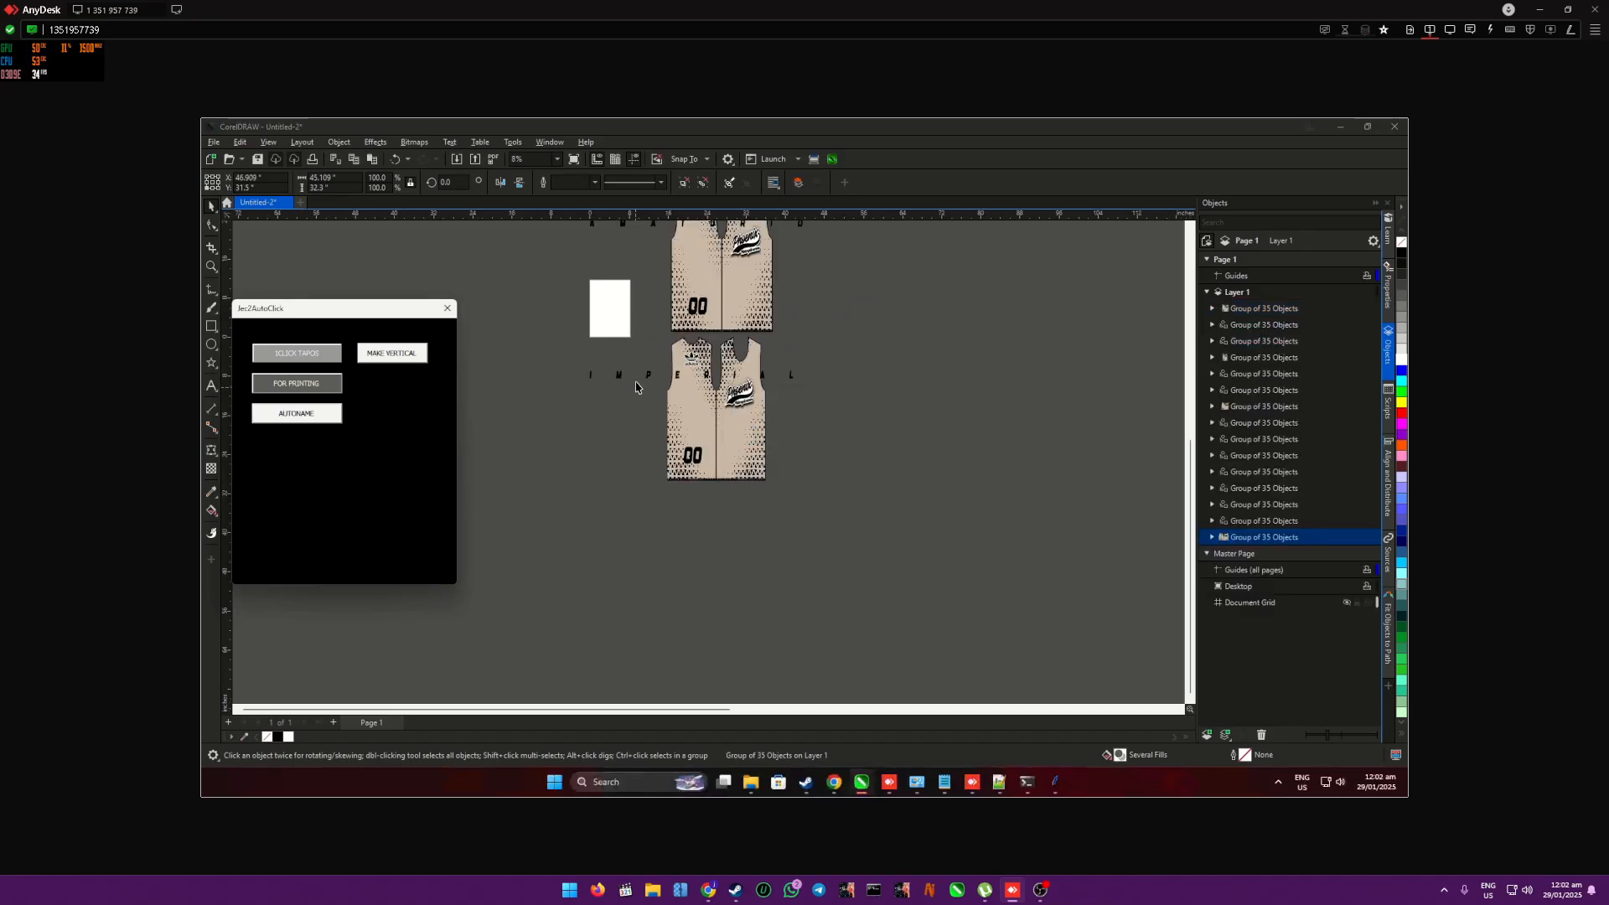
pyautogui.scroll(2, 696, 327)
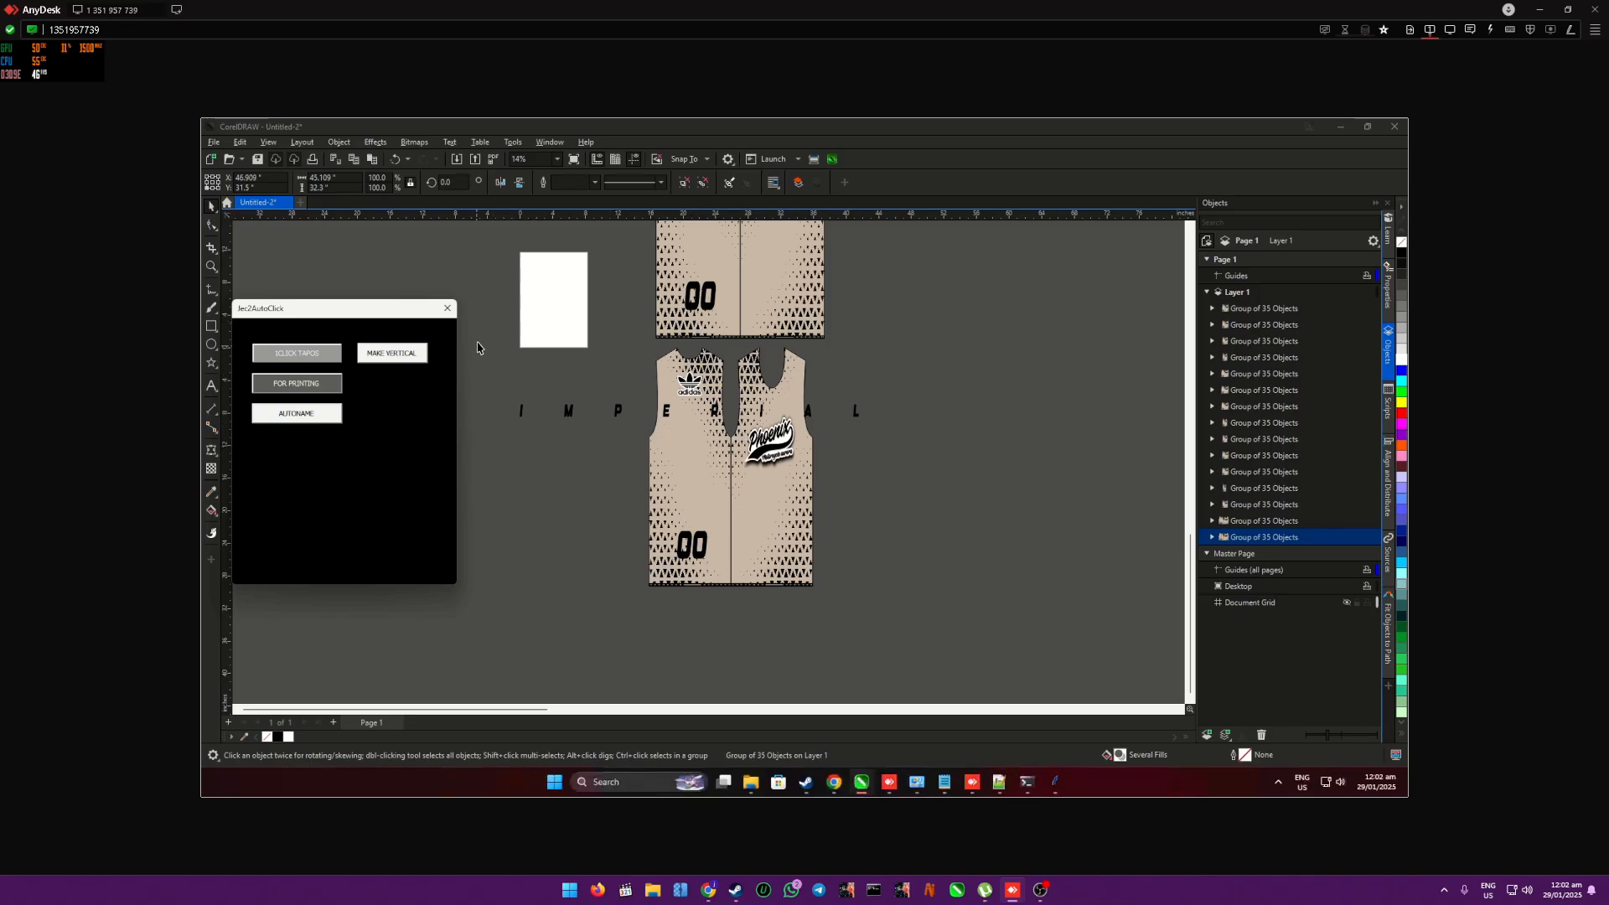
pyautogui.click(938, 411)
pyautogui.scroll(-2, 886, 436)
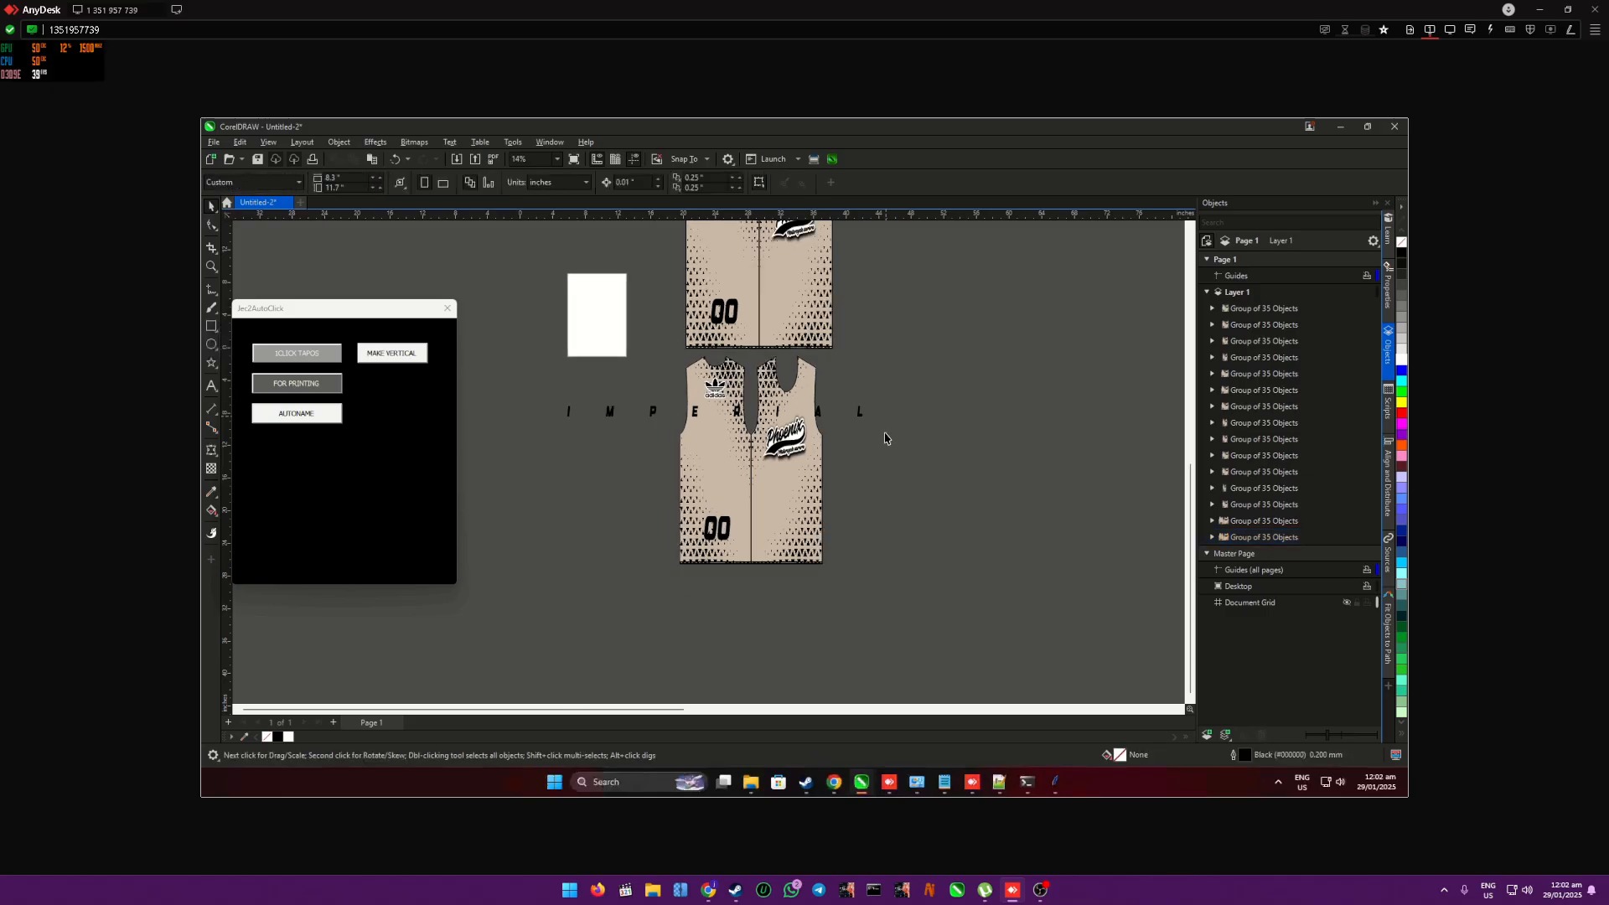
pyautogui.scroll(-4, 889, 428)
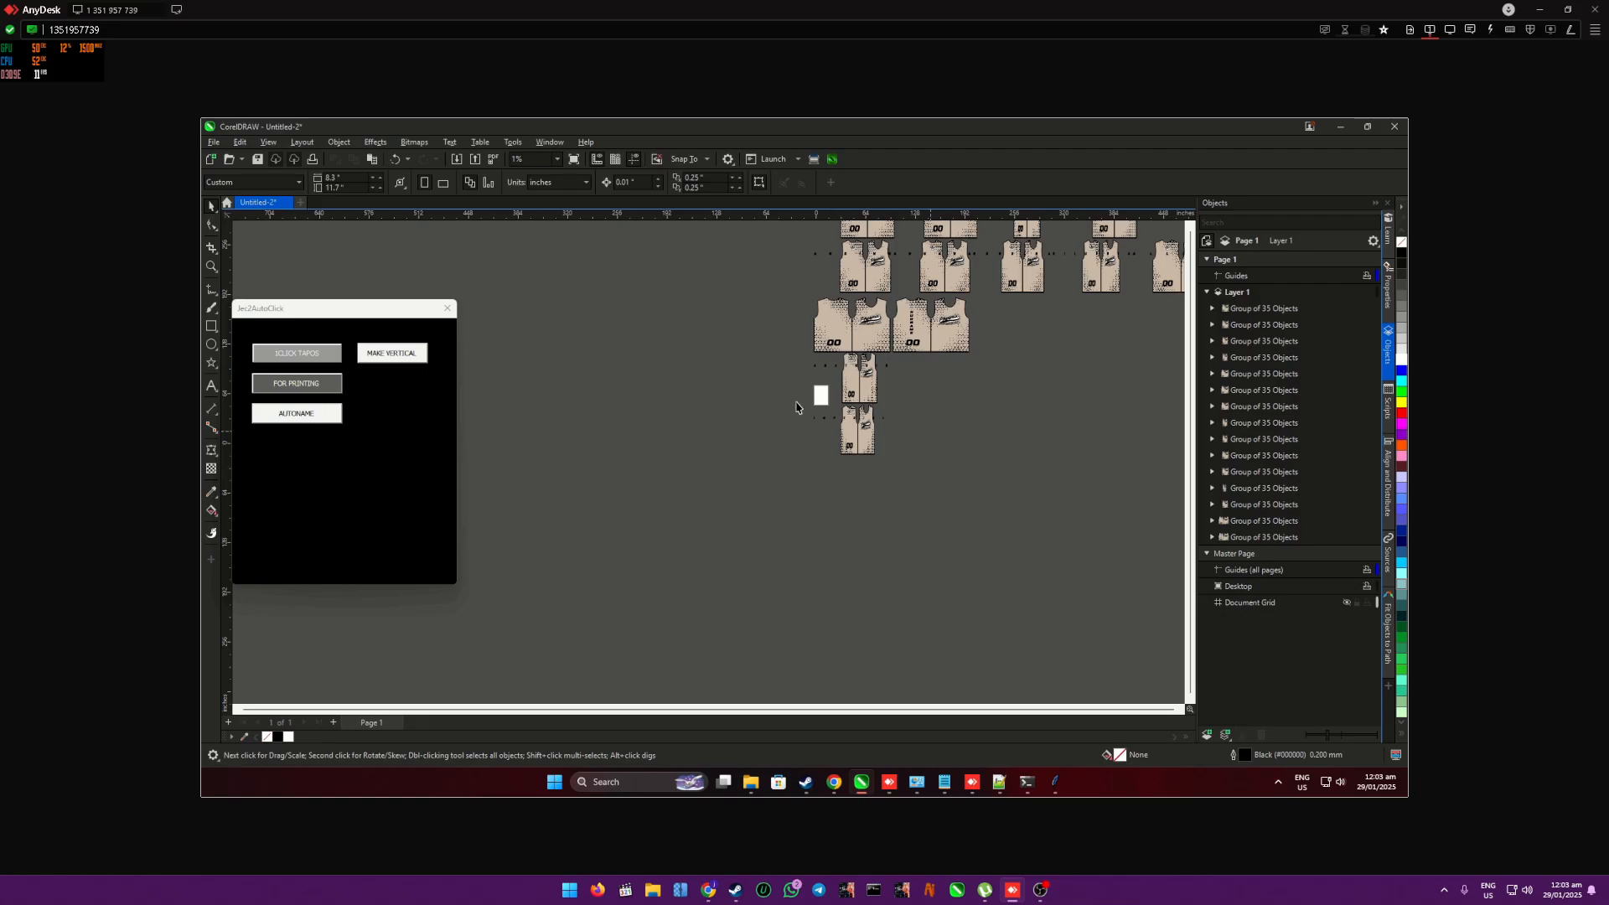
pyautogui.scroll(-2, 802, 410)
pyautogui.scroll(1, 936, 395)
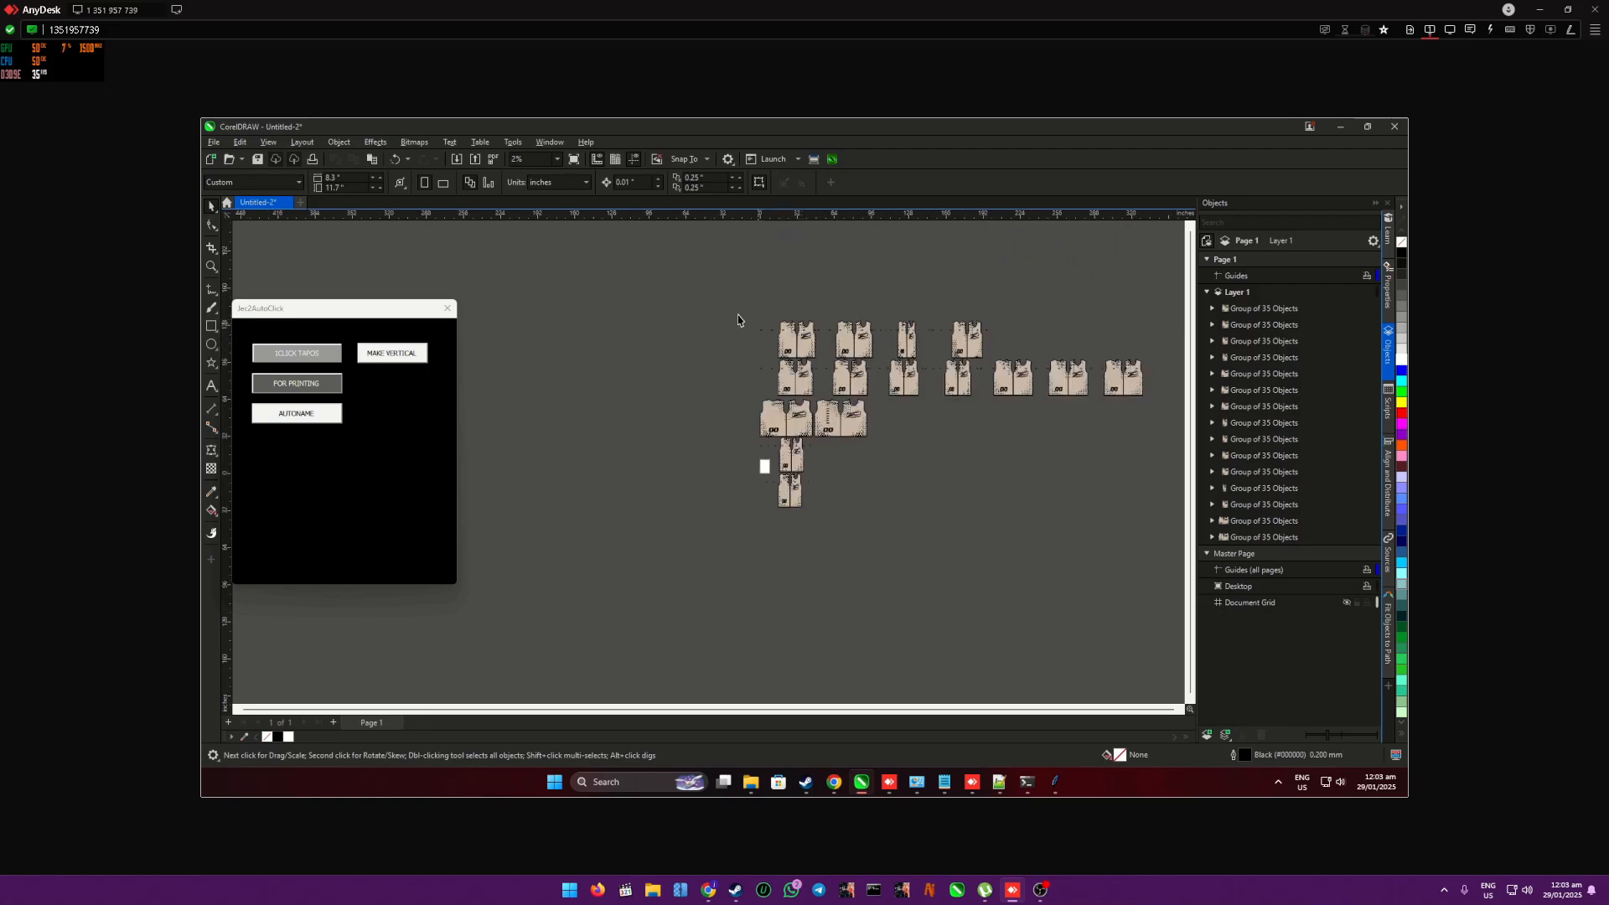
# - Delete all the generated shirts, keeping only the template shirt with the vertical SURNAME text
pyautogui.moveTo(736, 311); pyautogui.dragTo(1157, 408)
pyautogui.press('Delete')
pyautogui.moveTo(744, 539); pyautogui.dragTo(840, 439)
pyautogui.press('Delete')
pyautogui.scroll(3, 775, 419)
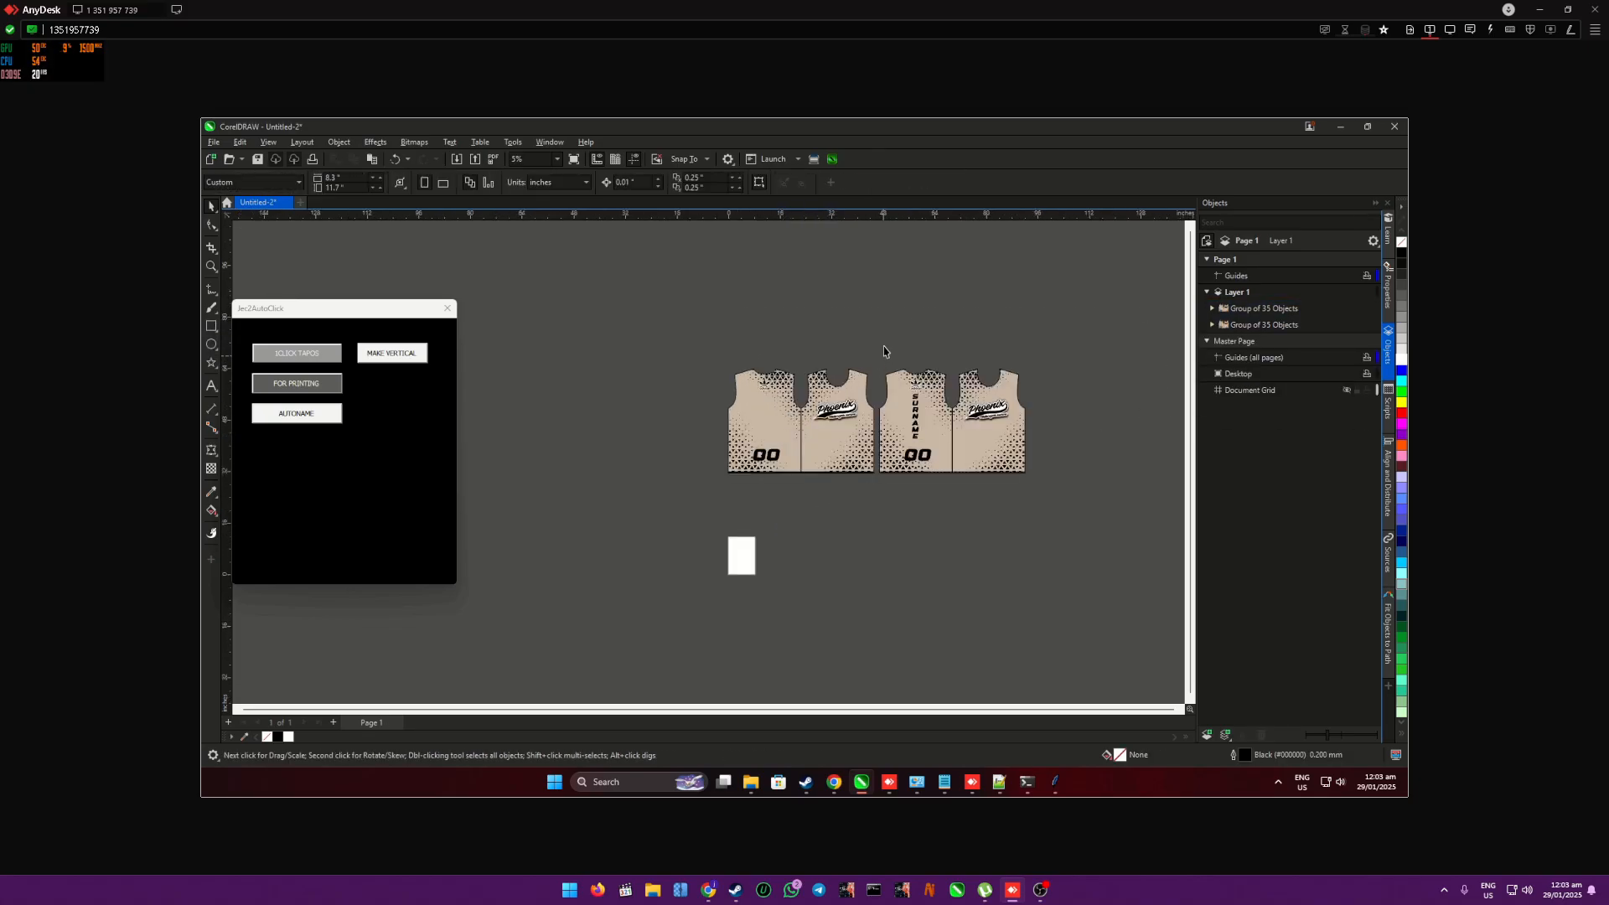
pyautogui.moveTo(720, 354); pyautogui.dragTo(884, 522)
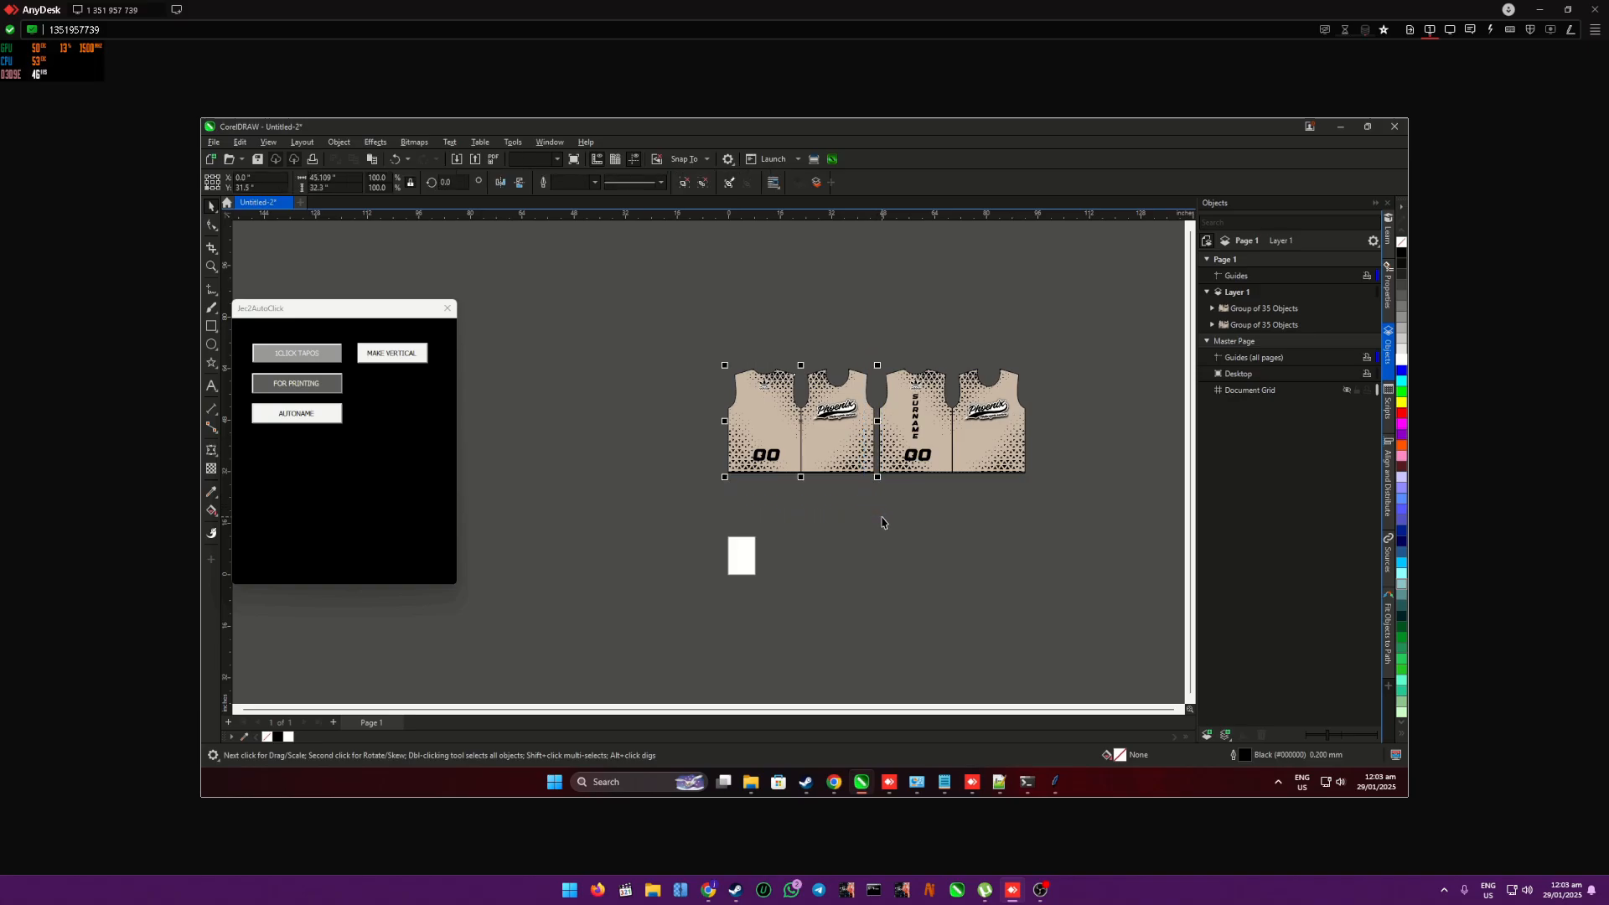
pyautogui.press('Delete')
# - Move the template shirt into the cleared space and retype its vertical name text as SURNAME on a single line
pyautogui.moveTo(993, 369); pyautogui.dragTo(784, 390)
pyautogui.scroll(4, 759, 369)
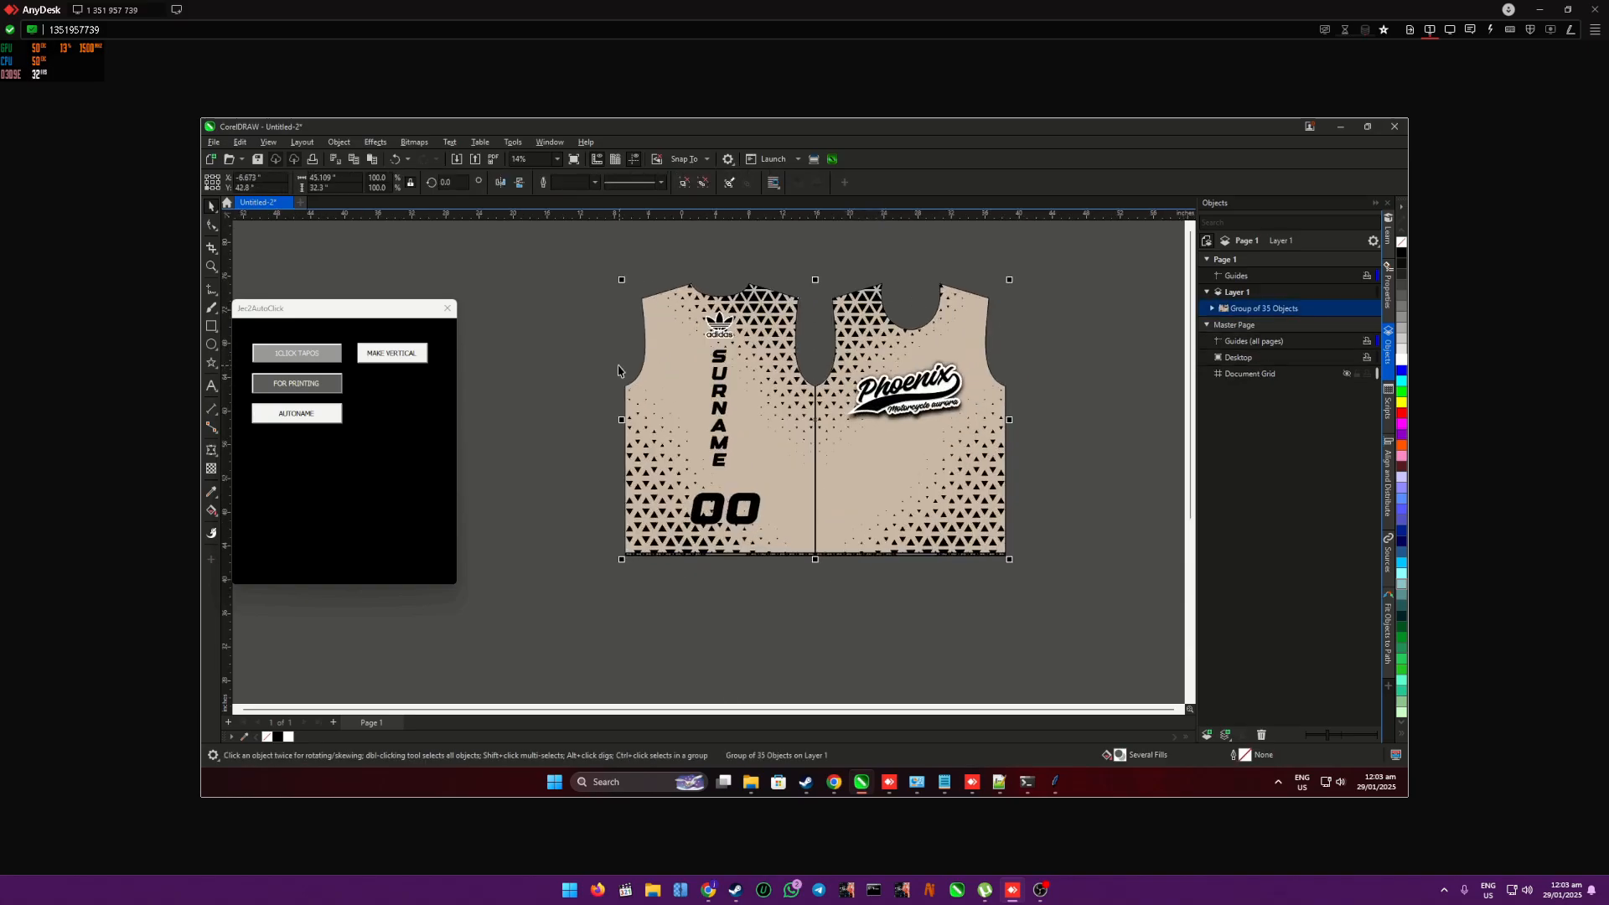
pyautogui.doubleClick(724, 371)
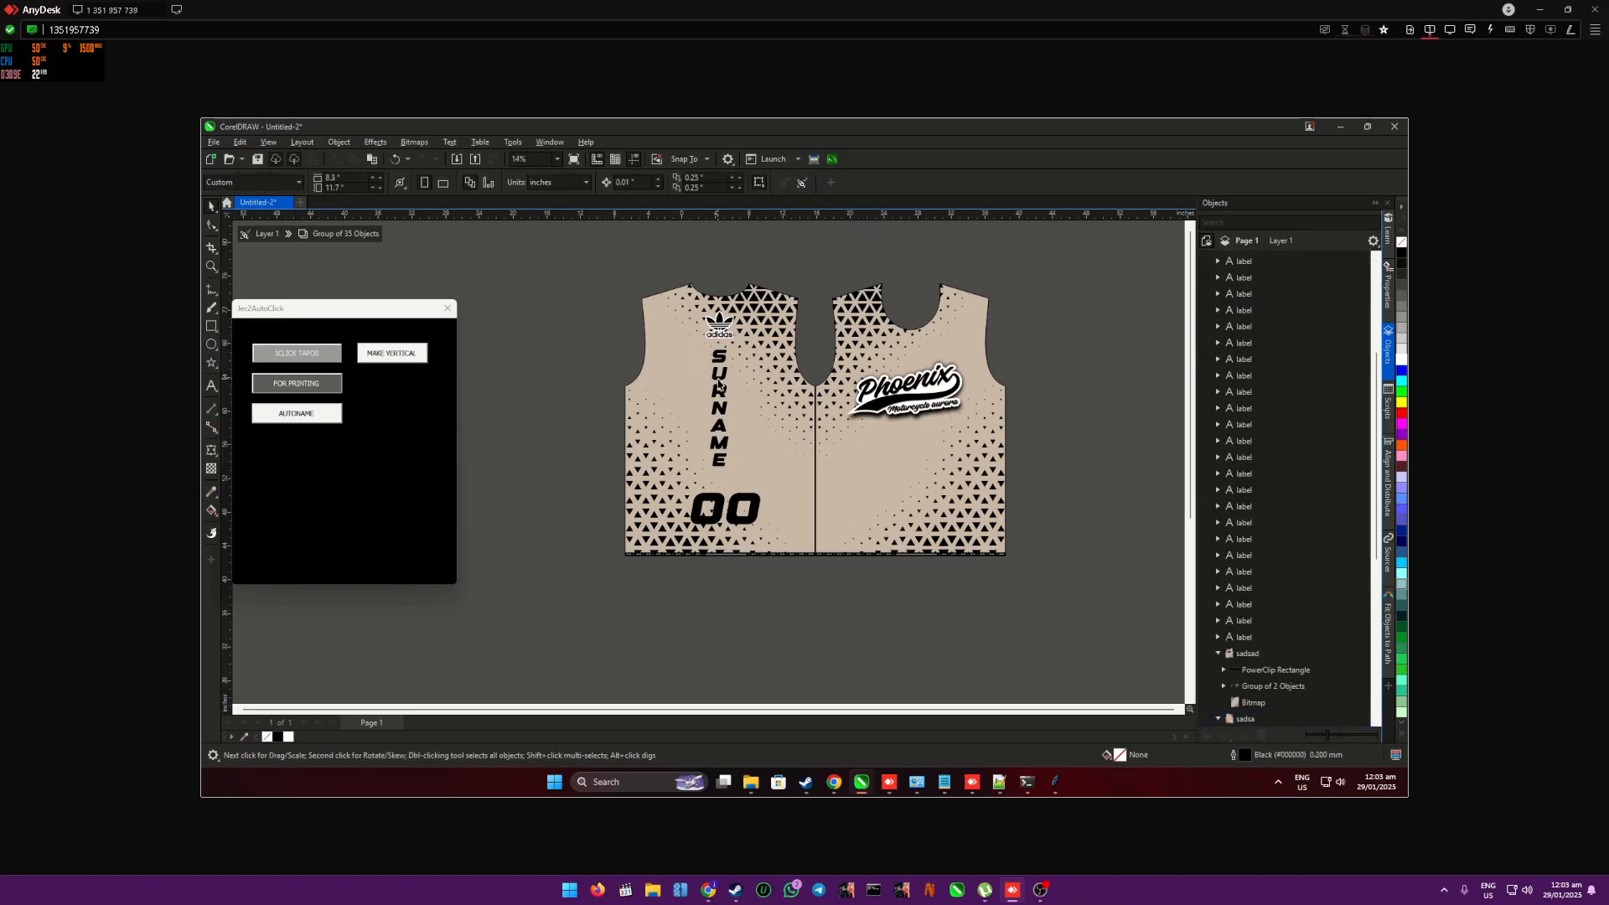
pyautogui.click(719, 385)
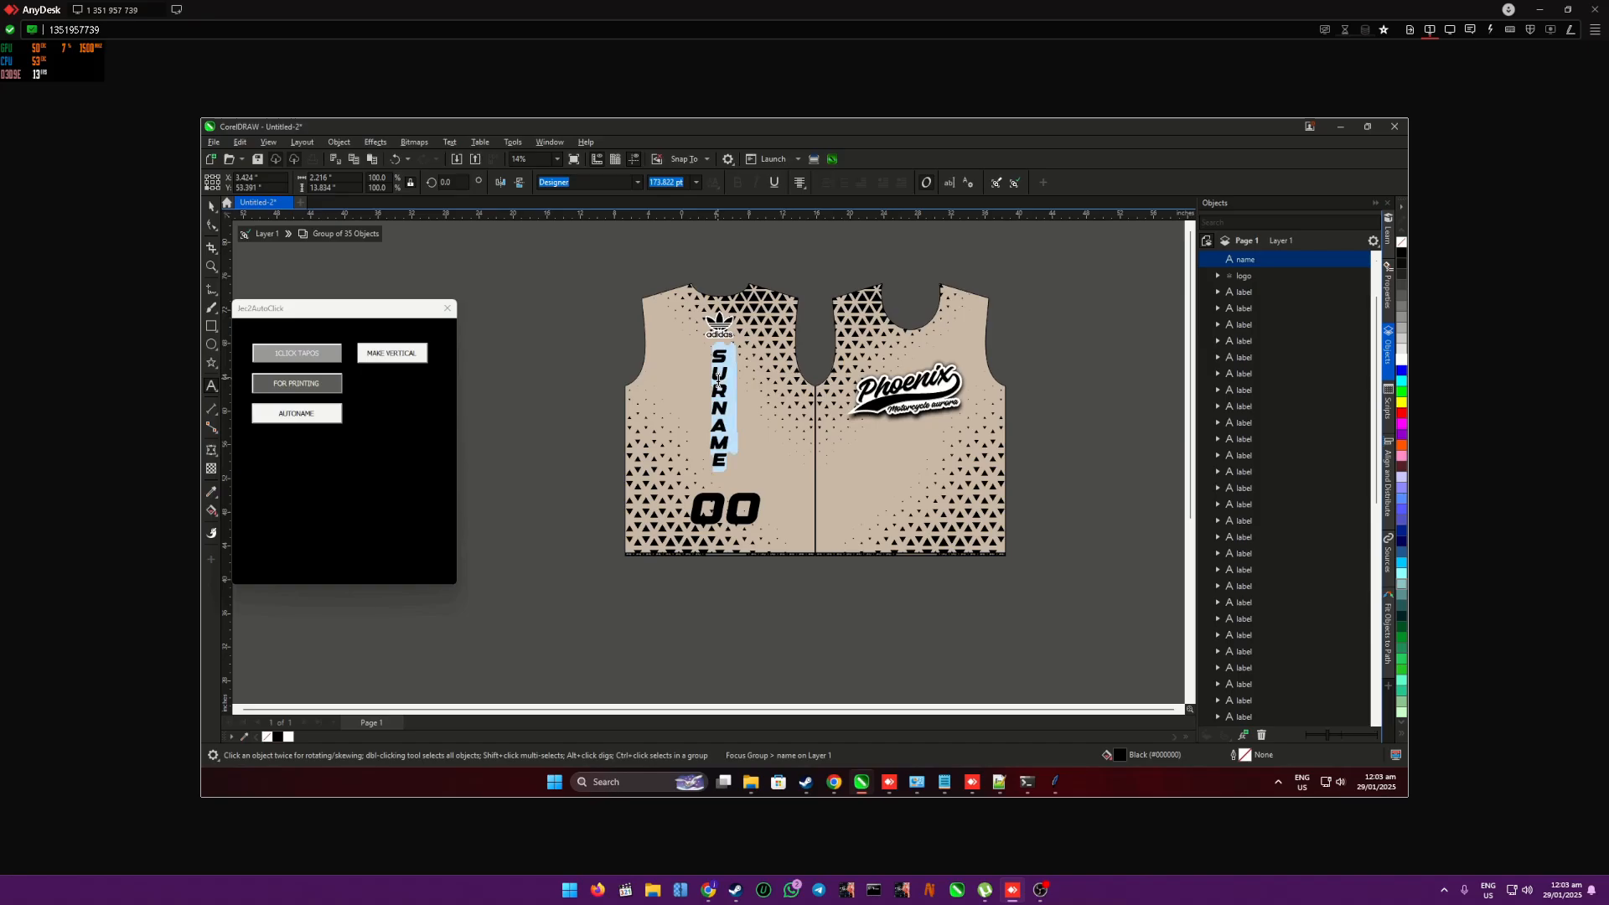
pyautogui.write('SUR')
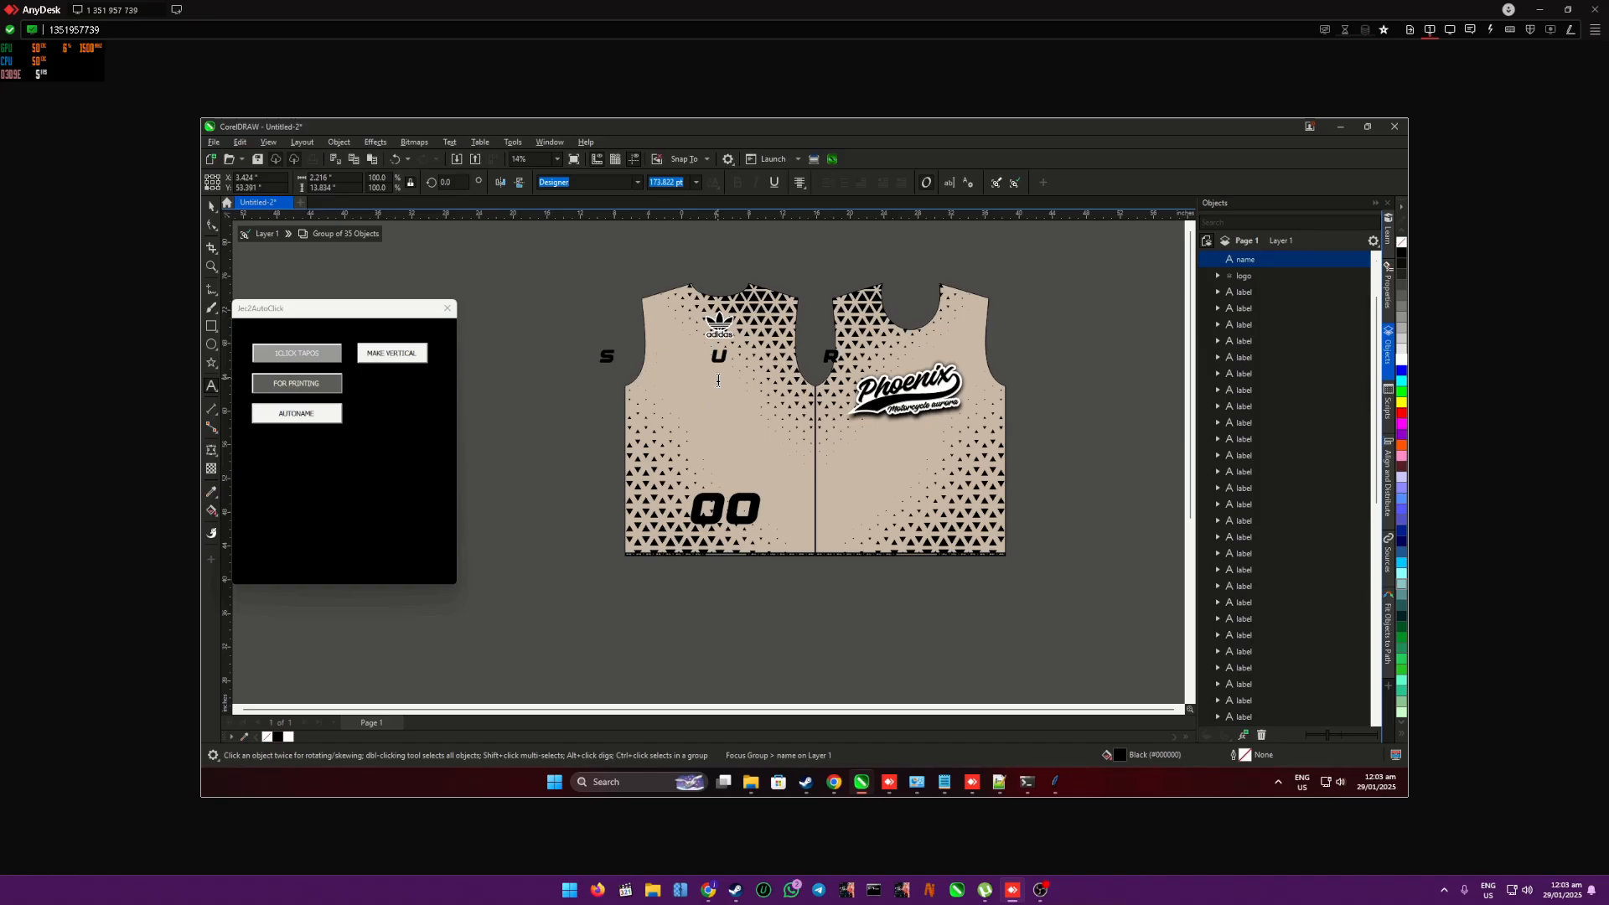
pyautogui.write('NAME')
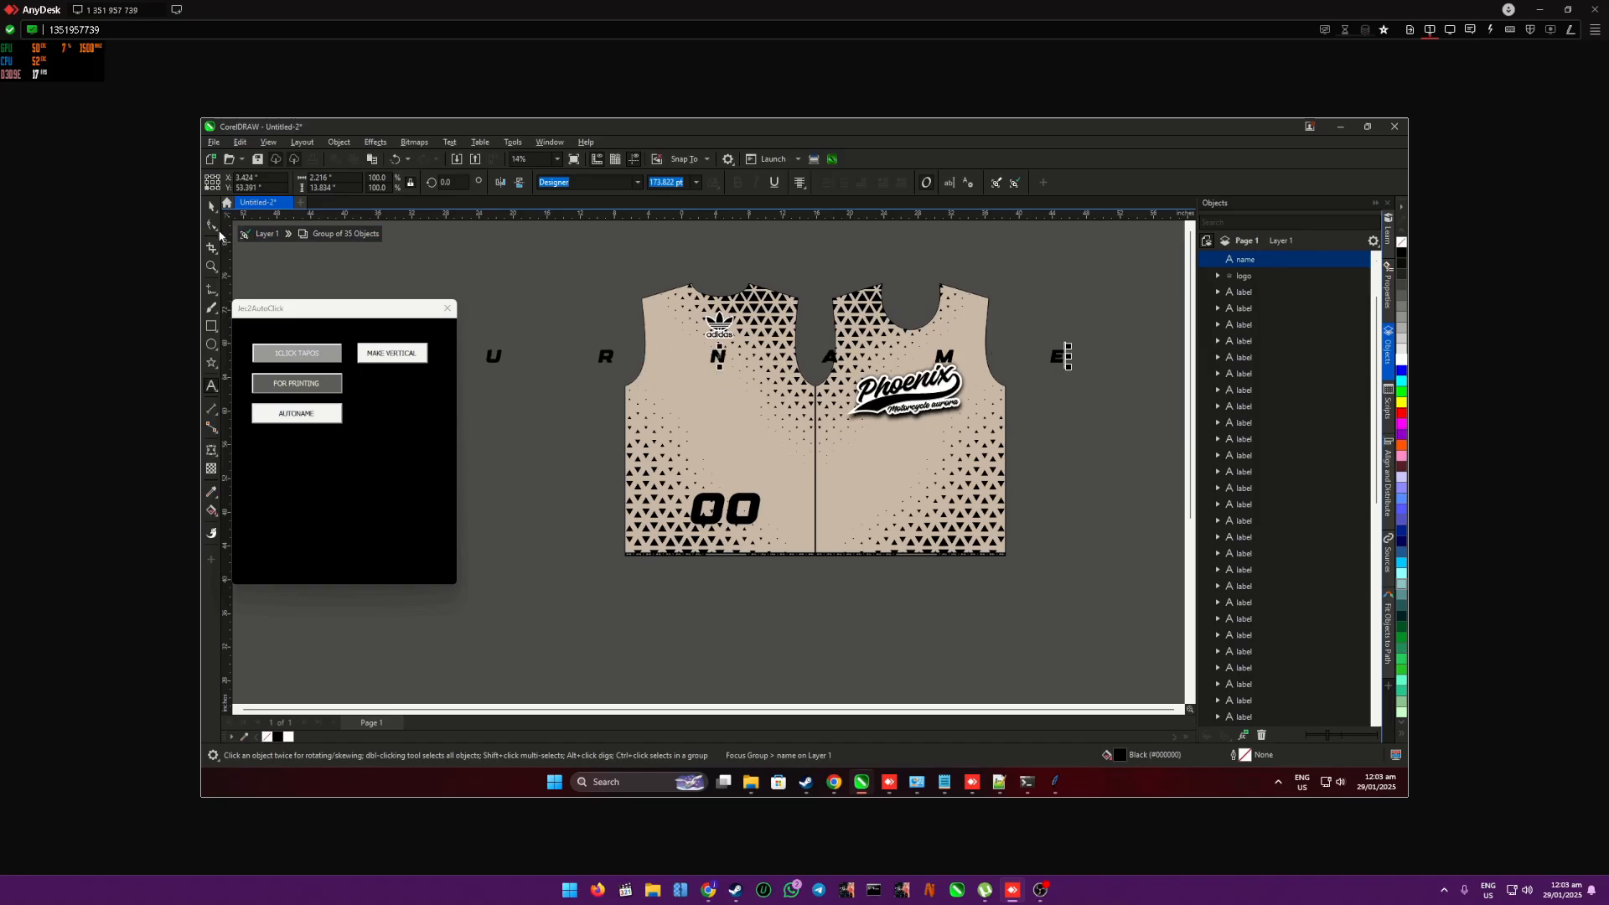
# - Tighten the letter spacing of the horizontal SURNAME text with the Shape tool so it fits within the panel
pyautogui.click(220, 237)
pyautogui.click(251, 227)
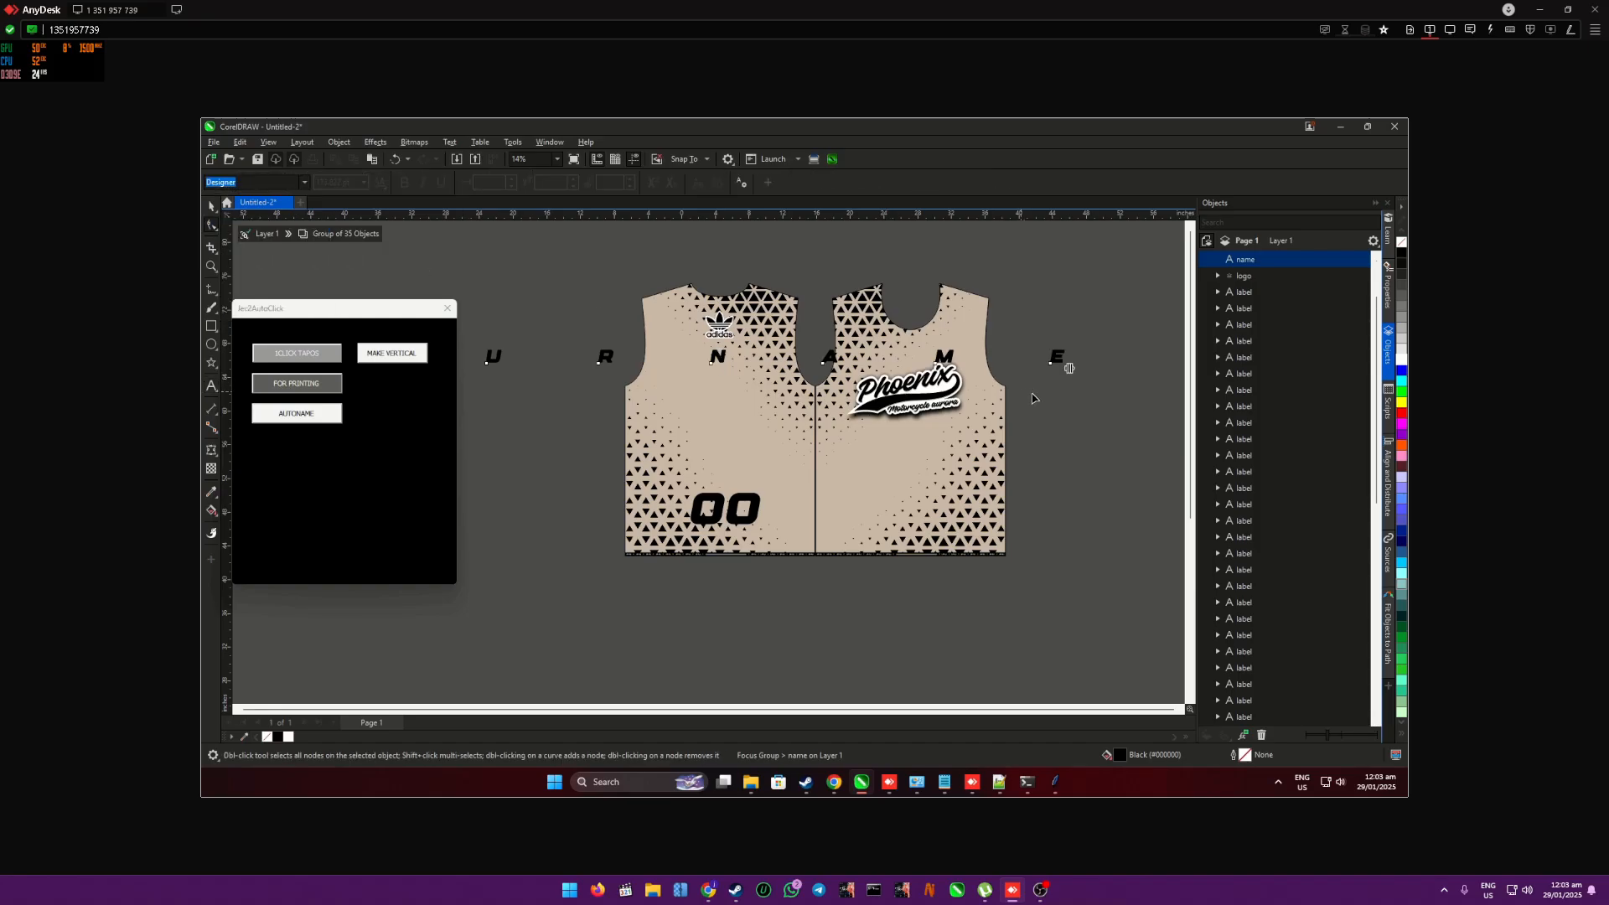
pyautogui.moveTo(1071, 369); pyautogui.dragTo(500, 369)
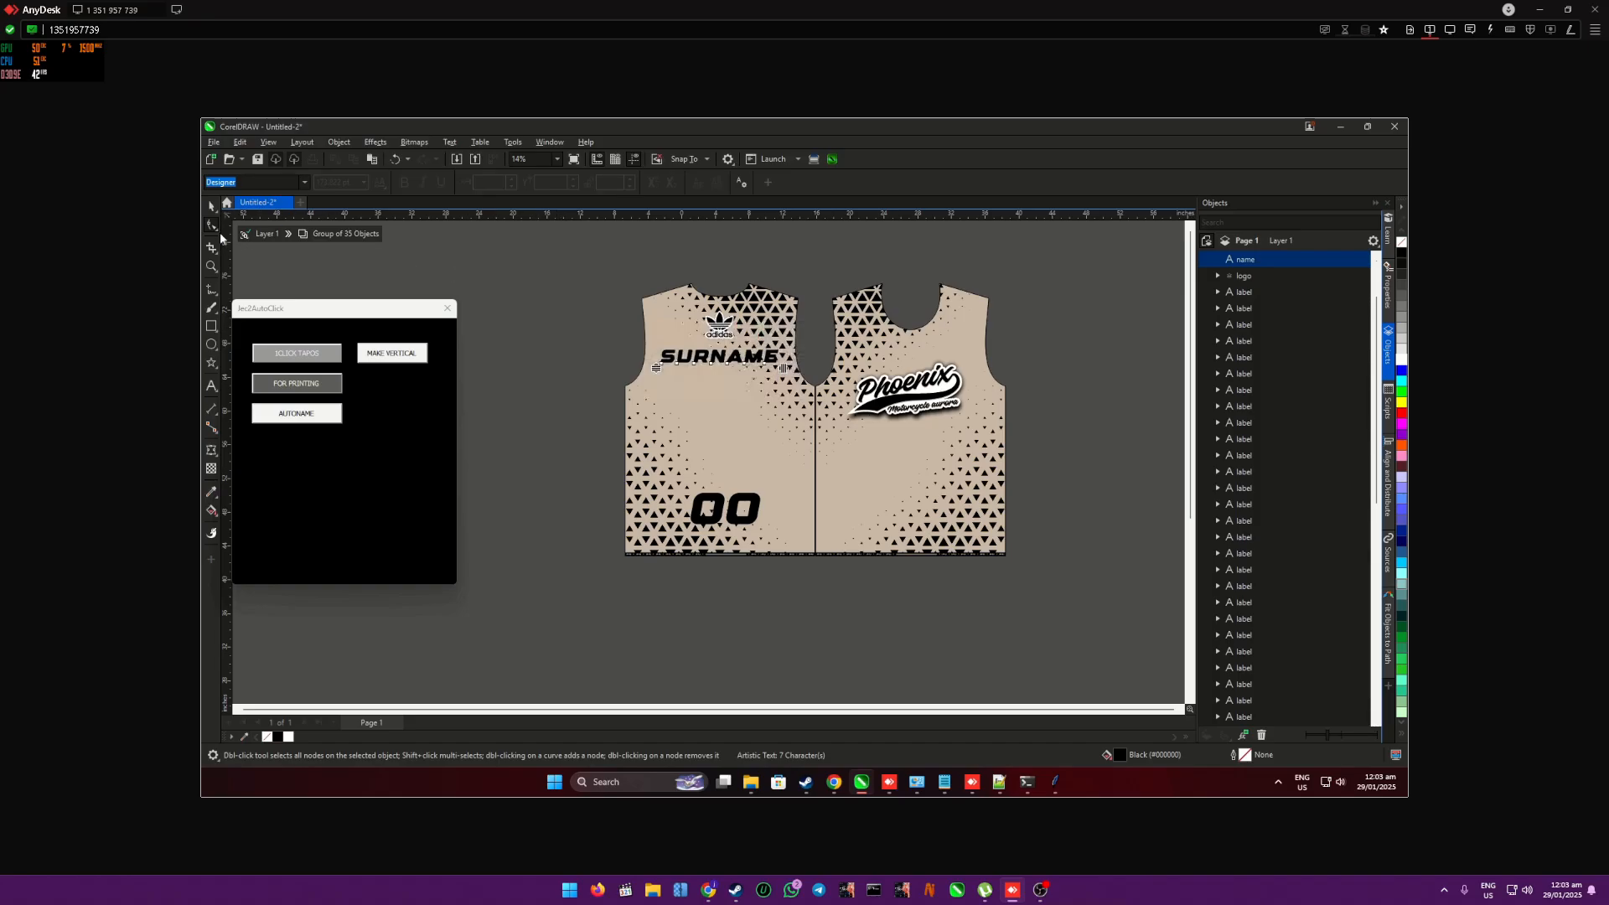
pyautogui.click(211, 206)
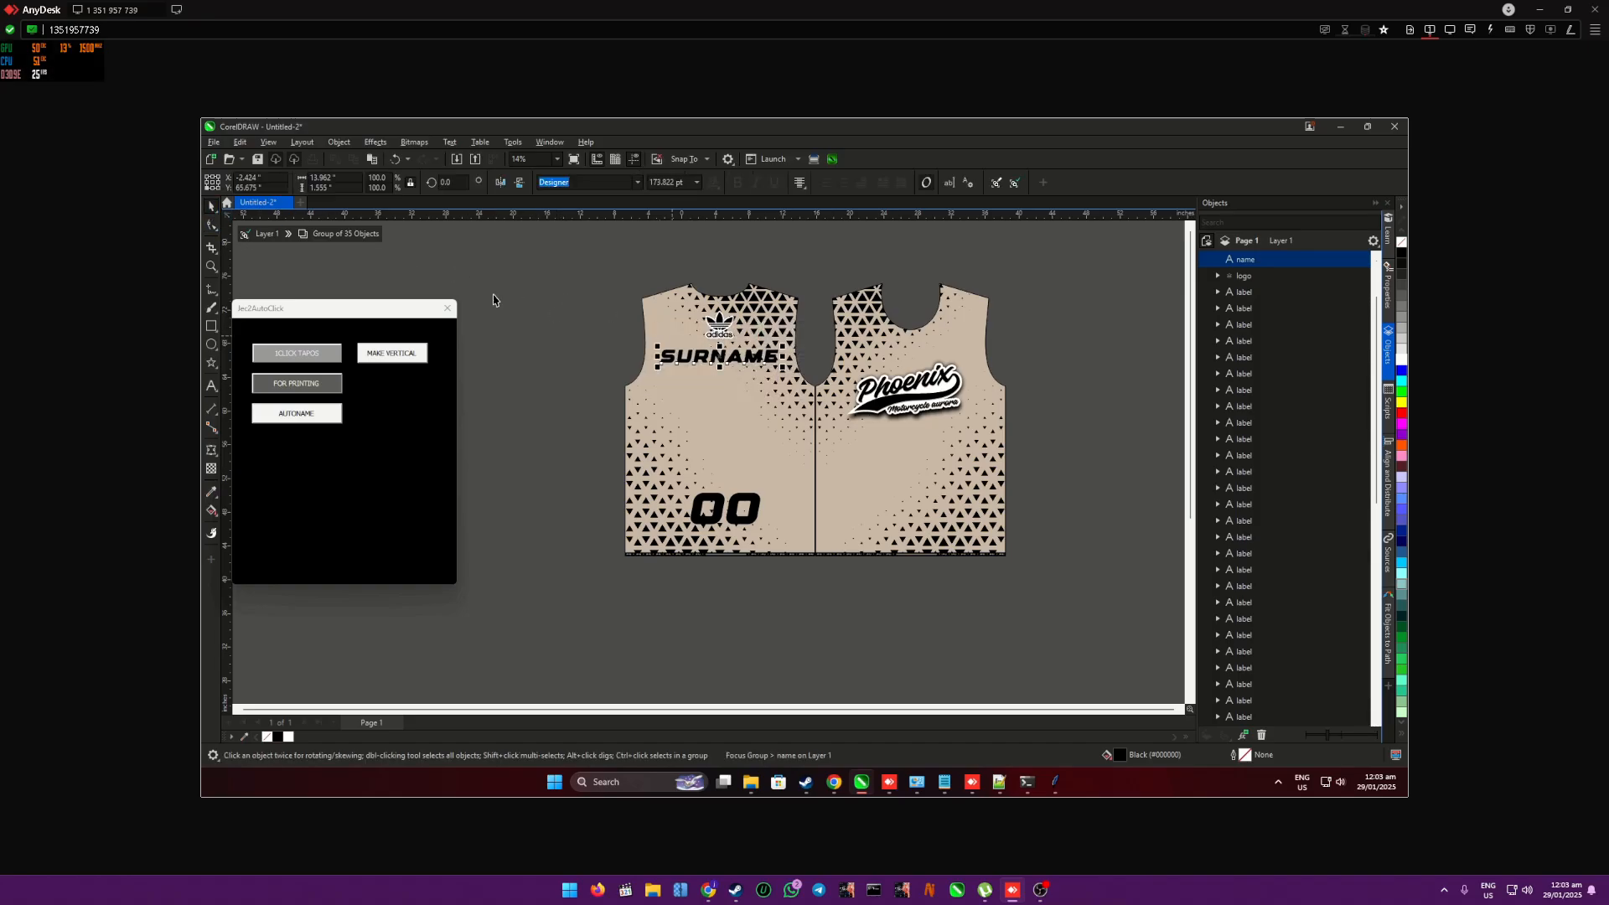
# - Retype SURNAME with each letter on its own line so the name runs vertically above the number
pyautogui.doubleClick(707, 356)
pyautogui.write('Edge')
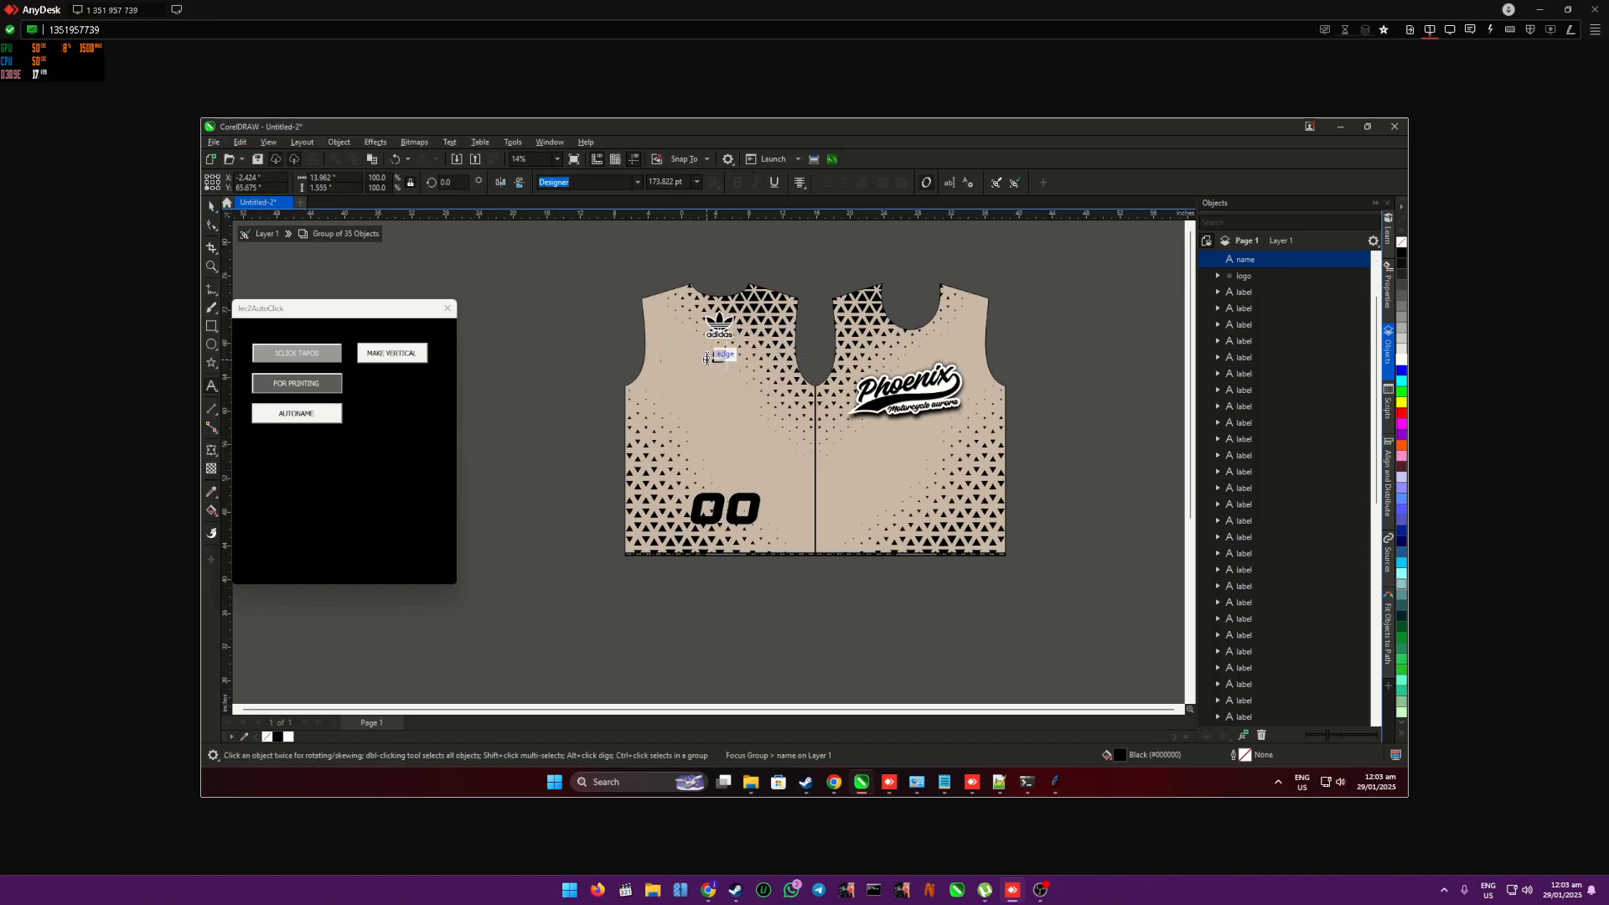
pyautogui.write('U R NA')
pyautogui.press('BackSpace')
pyautogui.press('Return')
pyautogui.write('A')
pyautogui.press('Return')
pyautogui.write('M')
pyautogui.press('Return')
pyautogui.write('E')
pyautogui.click(214, 209)
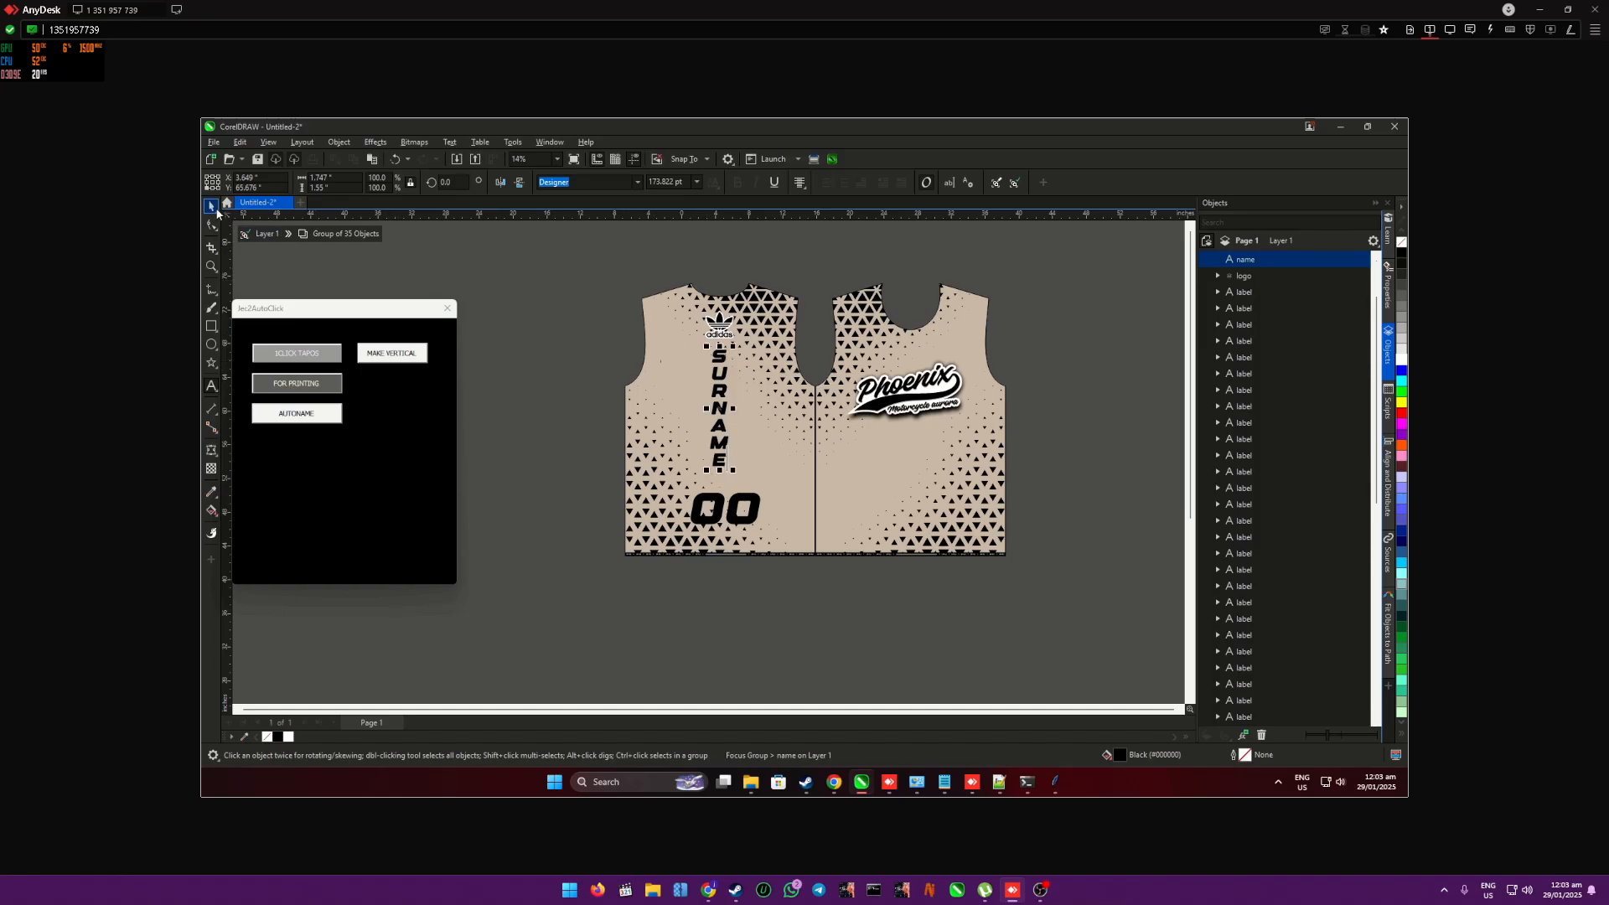
pyautogui.click(616, 322)
# - Apply an envelope to the vertical SURNAME text and return to the whole shirt group
pyautogui.click(718, 358)
pyautogui.click(211, 452)
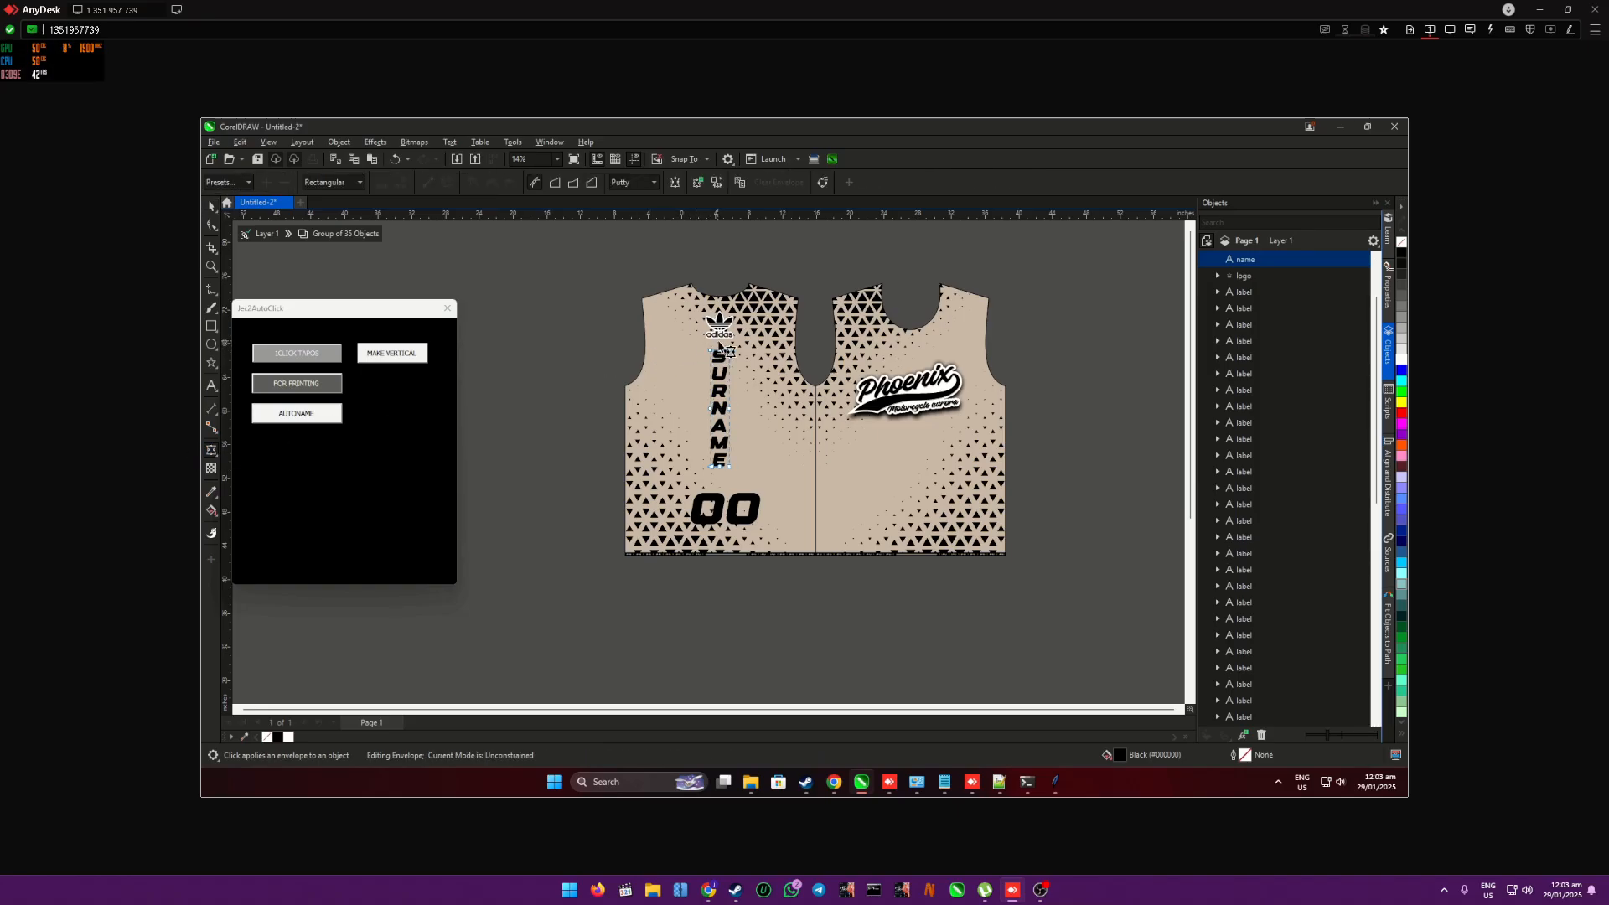
pyautogui.click(720, 469)
pyautogui.click(551, 371)
pyautogui.click(212, 207)
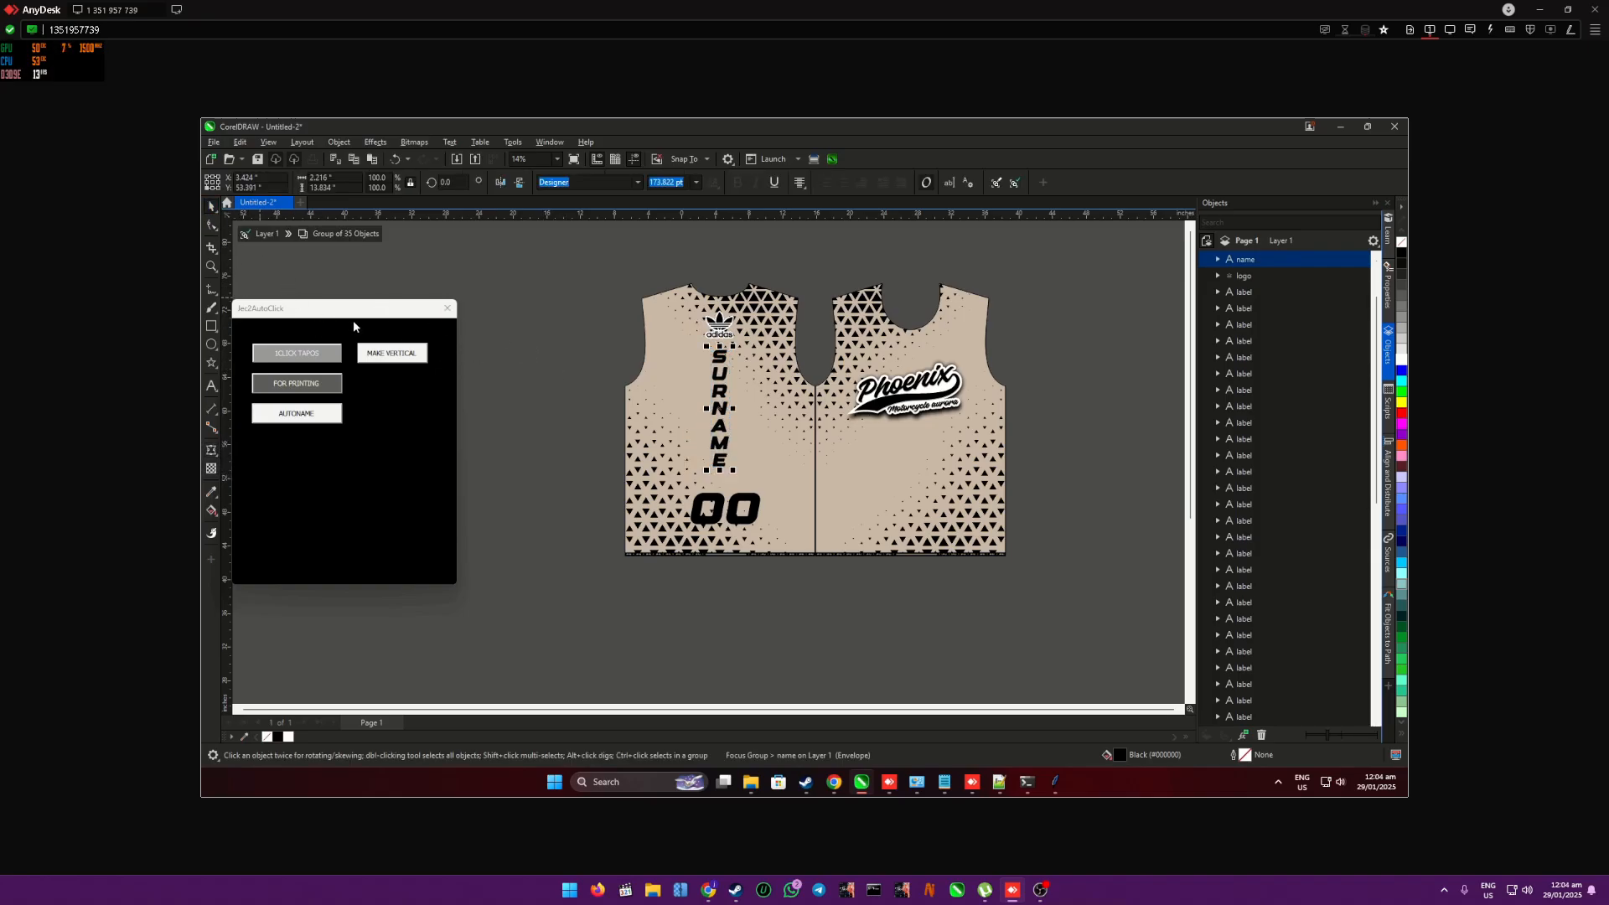
pyautogui.click(261, 235)
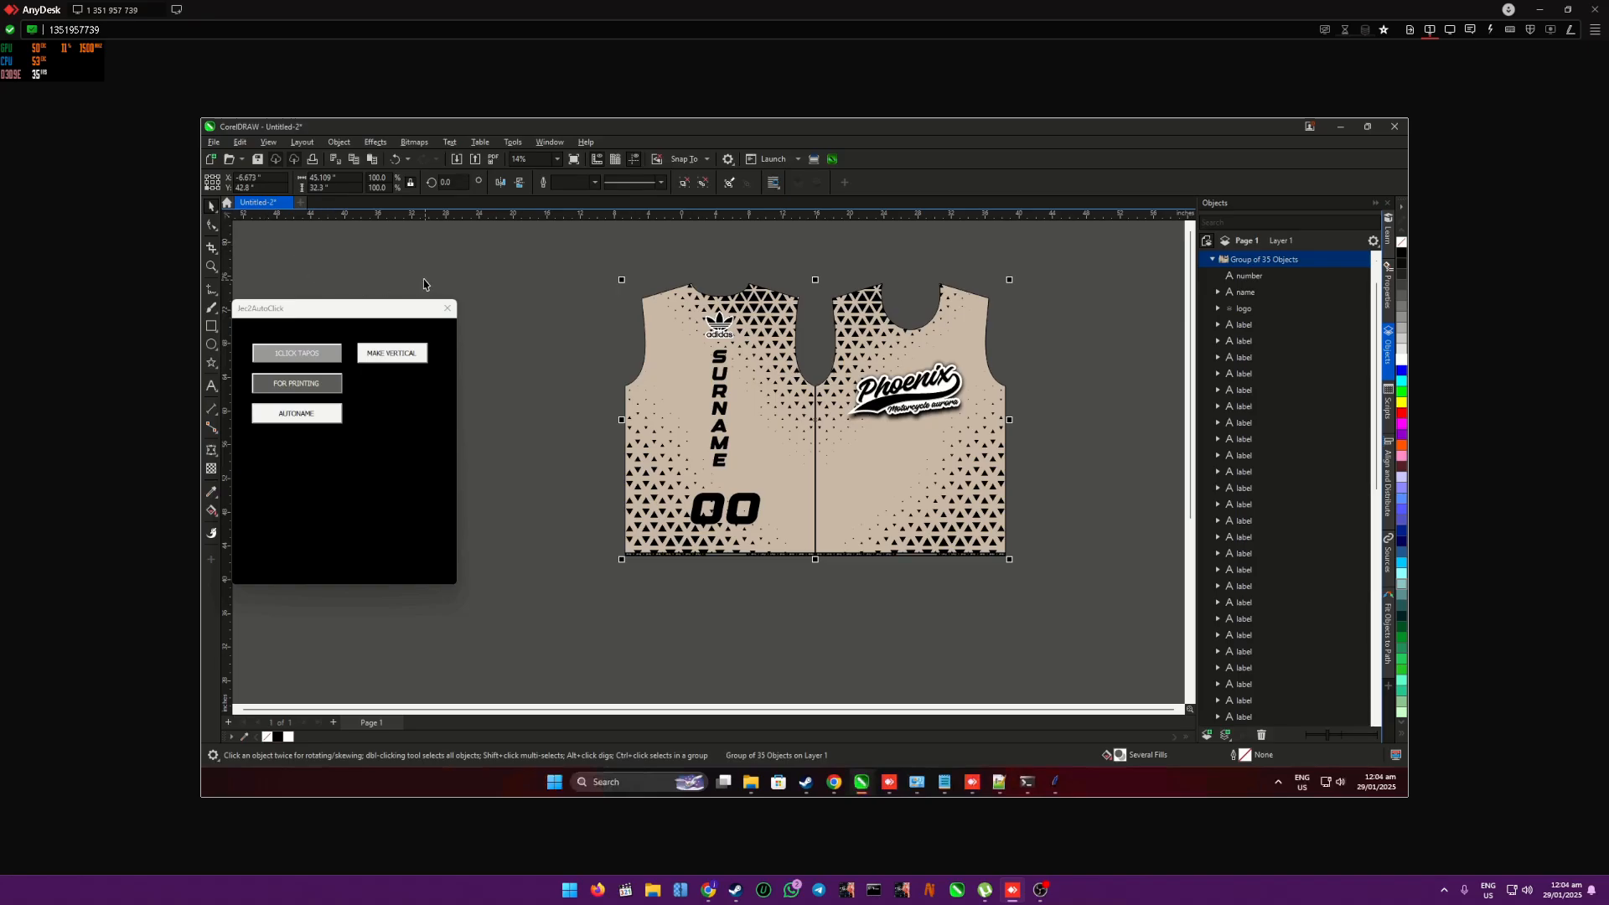
# - Inspect the number object inside the shirt group
pyautogui.click(584, 293)
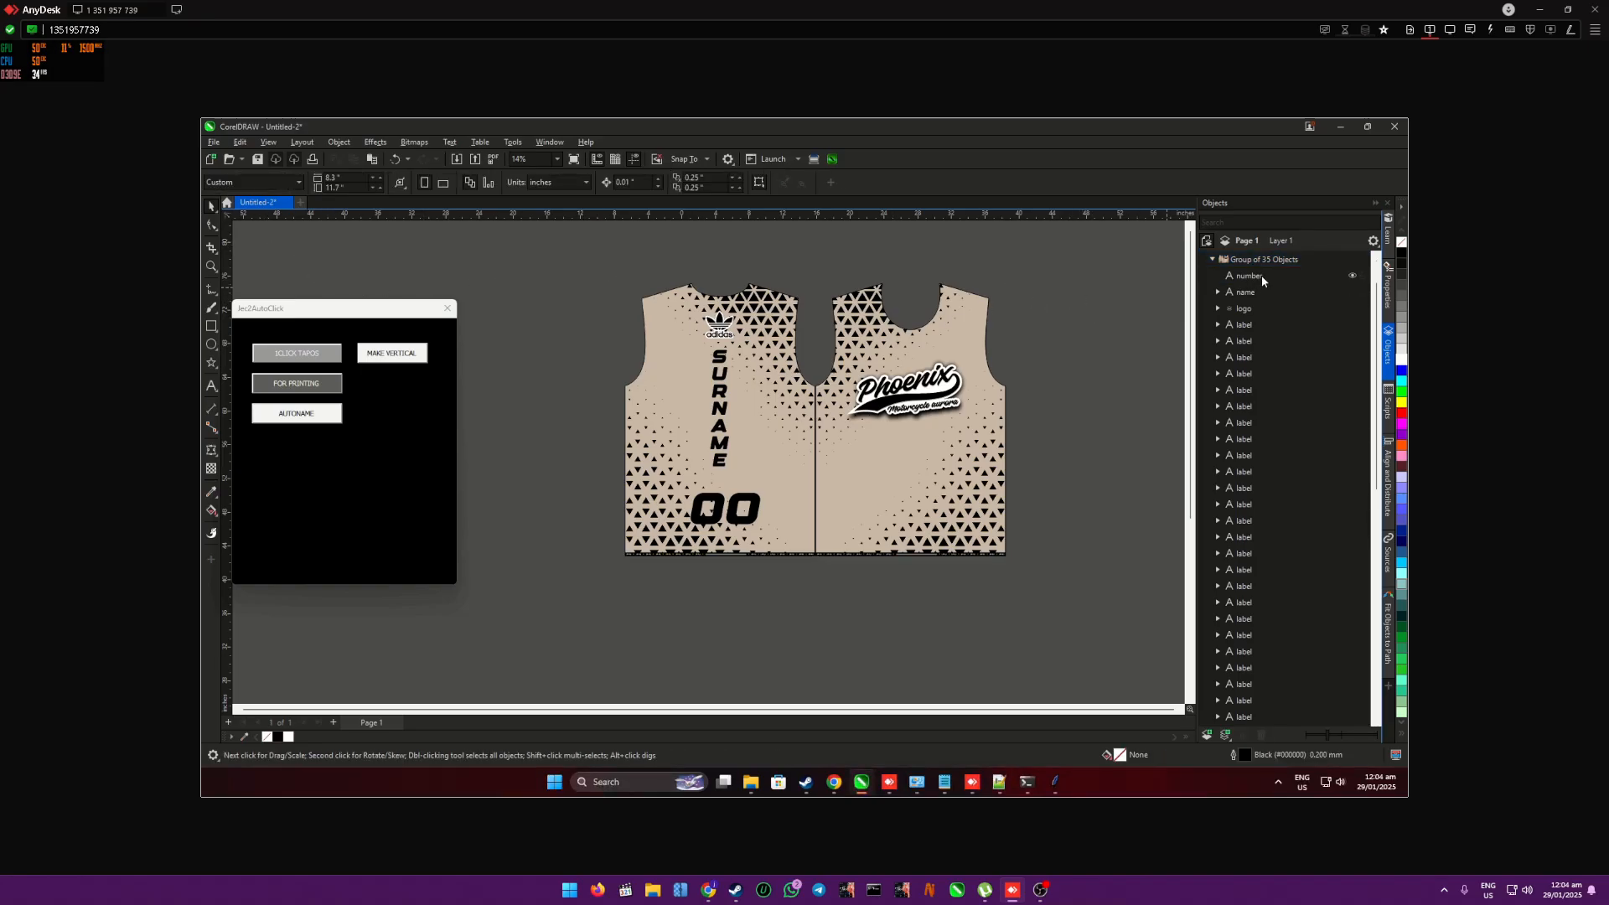
pyautogui.click(1249, 277)
pyautogui.scroll(-1, 1217, 277)
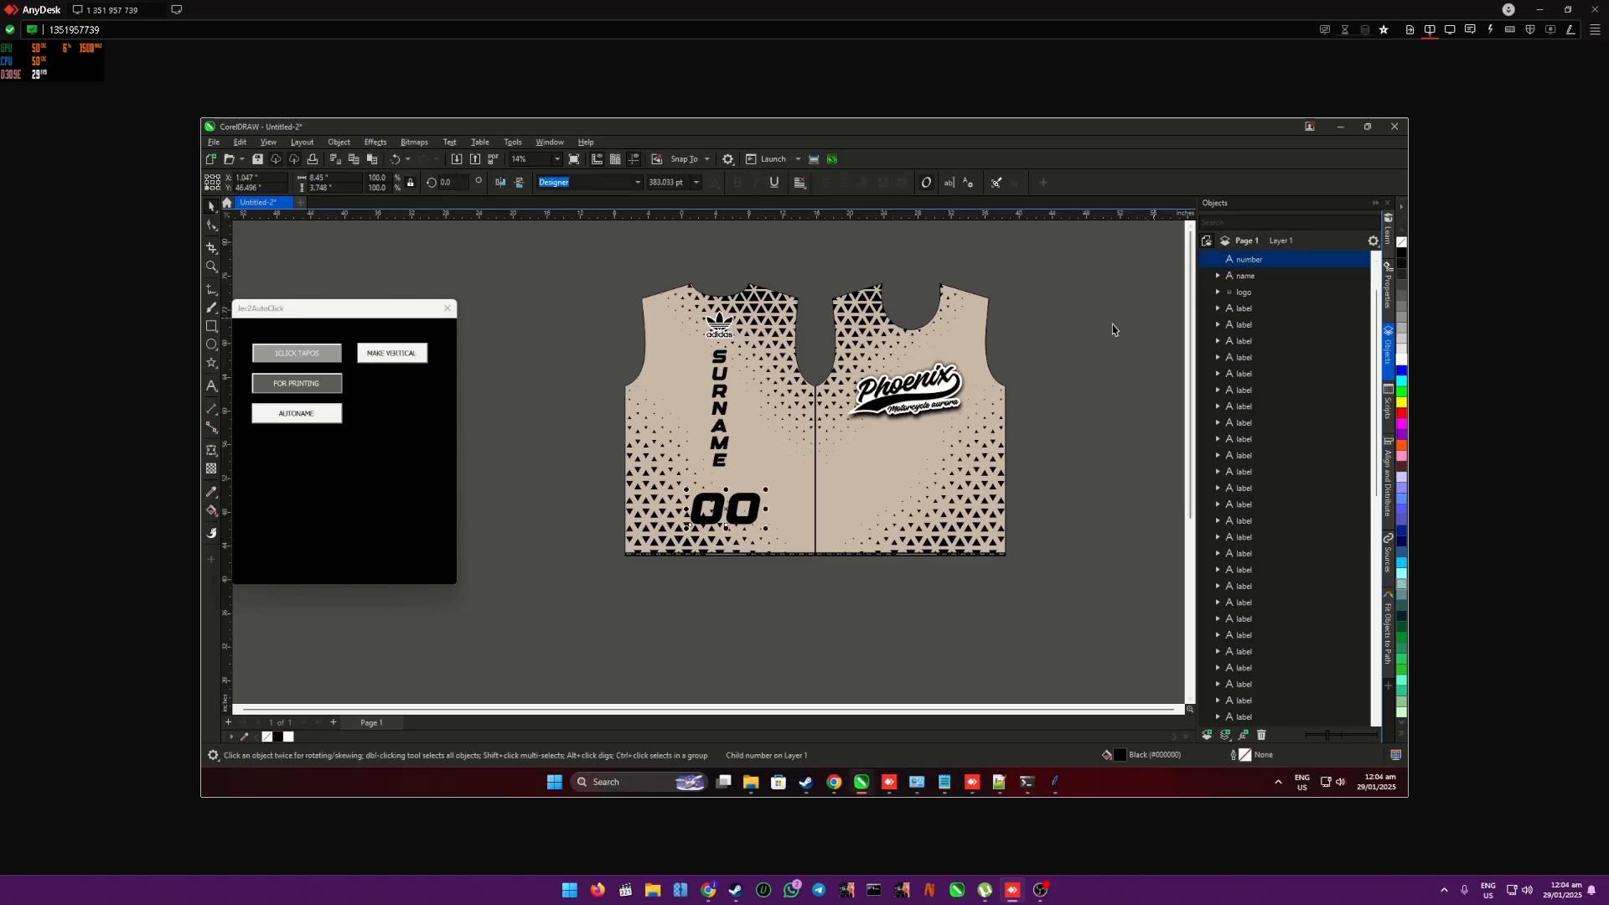
pyautogui.scroll(-1, 1068, 333)
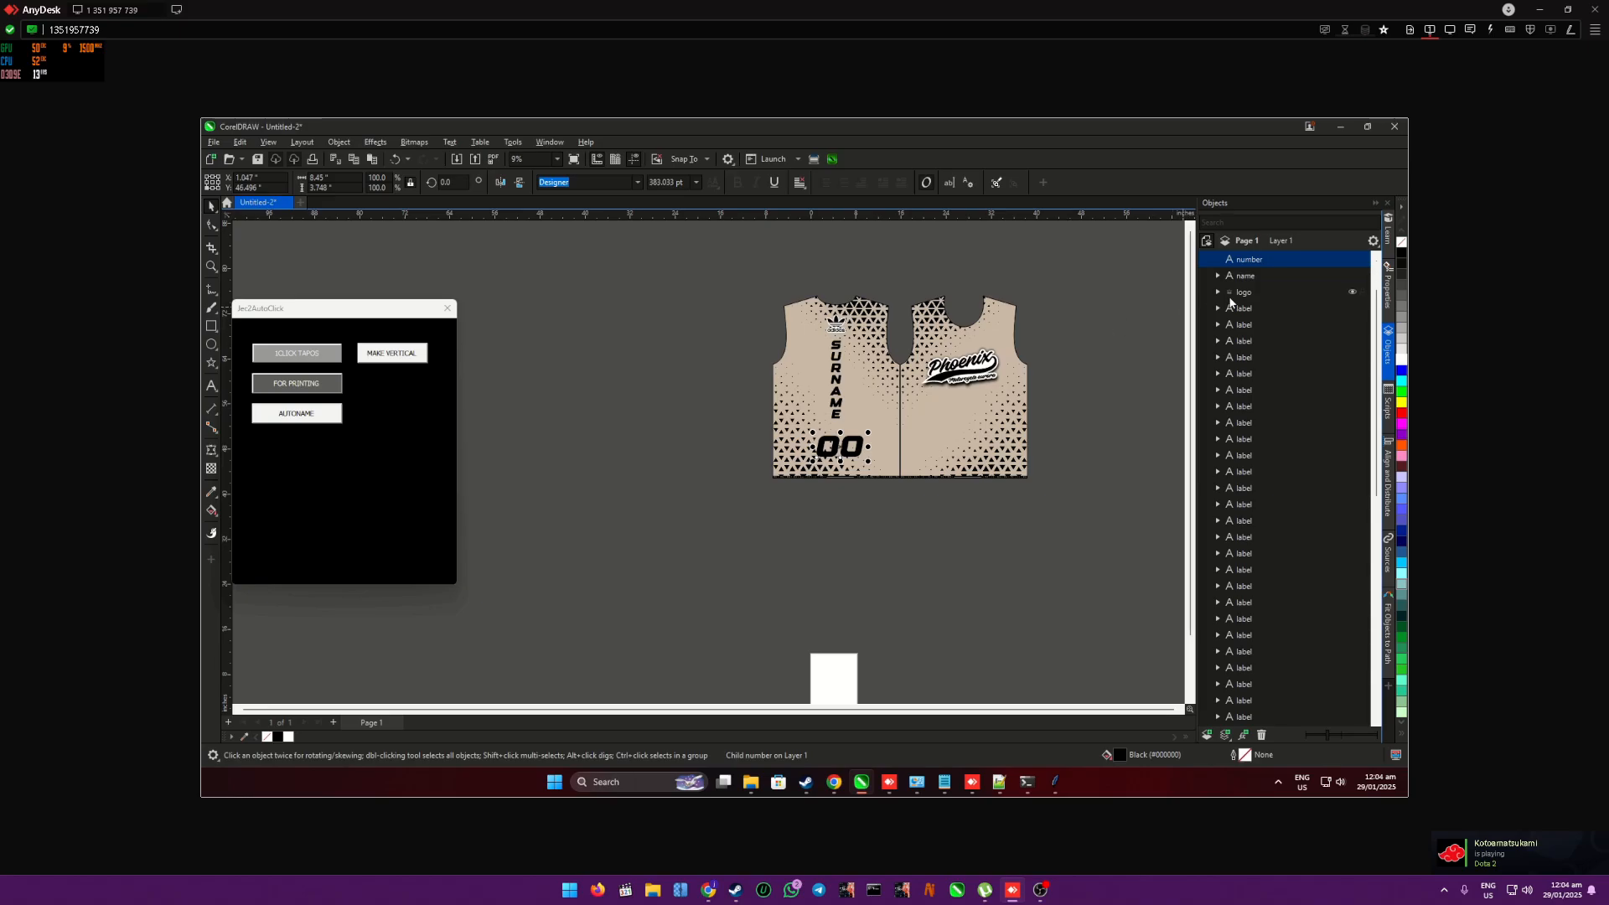
pyautogui.click(748, 261)
pyautogui.moveTo(967, 337); pyautogui.dragTo(1061, 311)
pyautogui.hotkey('ctrl', 'z')
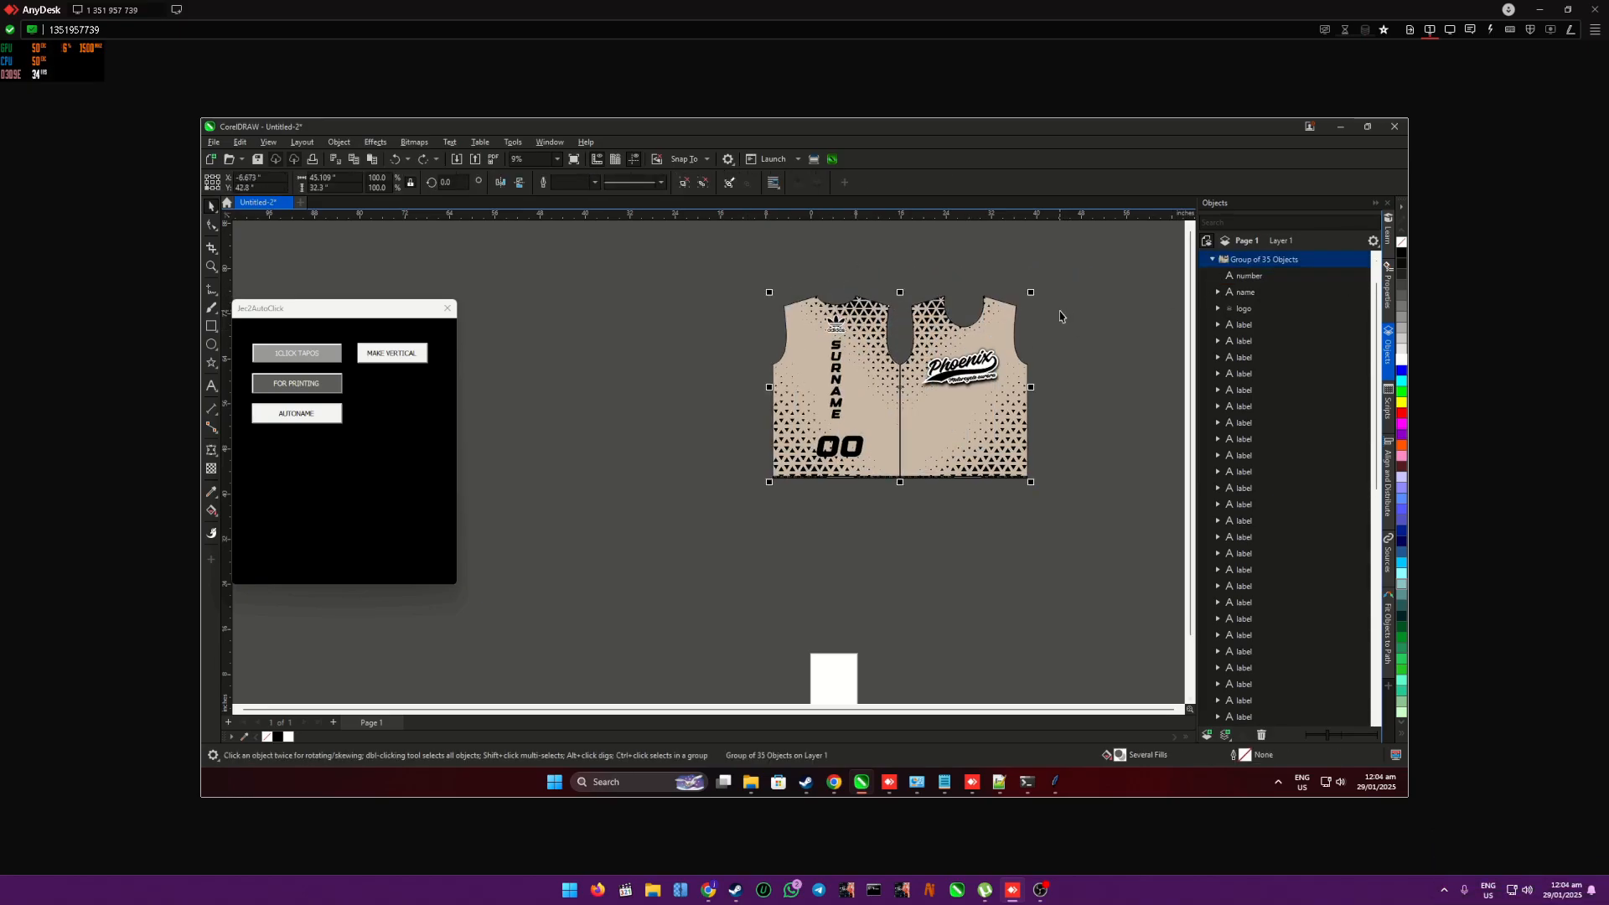
# - Run the one-click merge macro on the whole shirt group to generate the personalised shirts and arrange them in rows
pyautogui.press('Escape')
pyautogui.click(1213, 259)
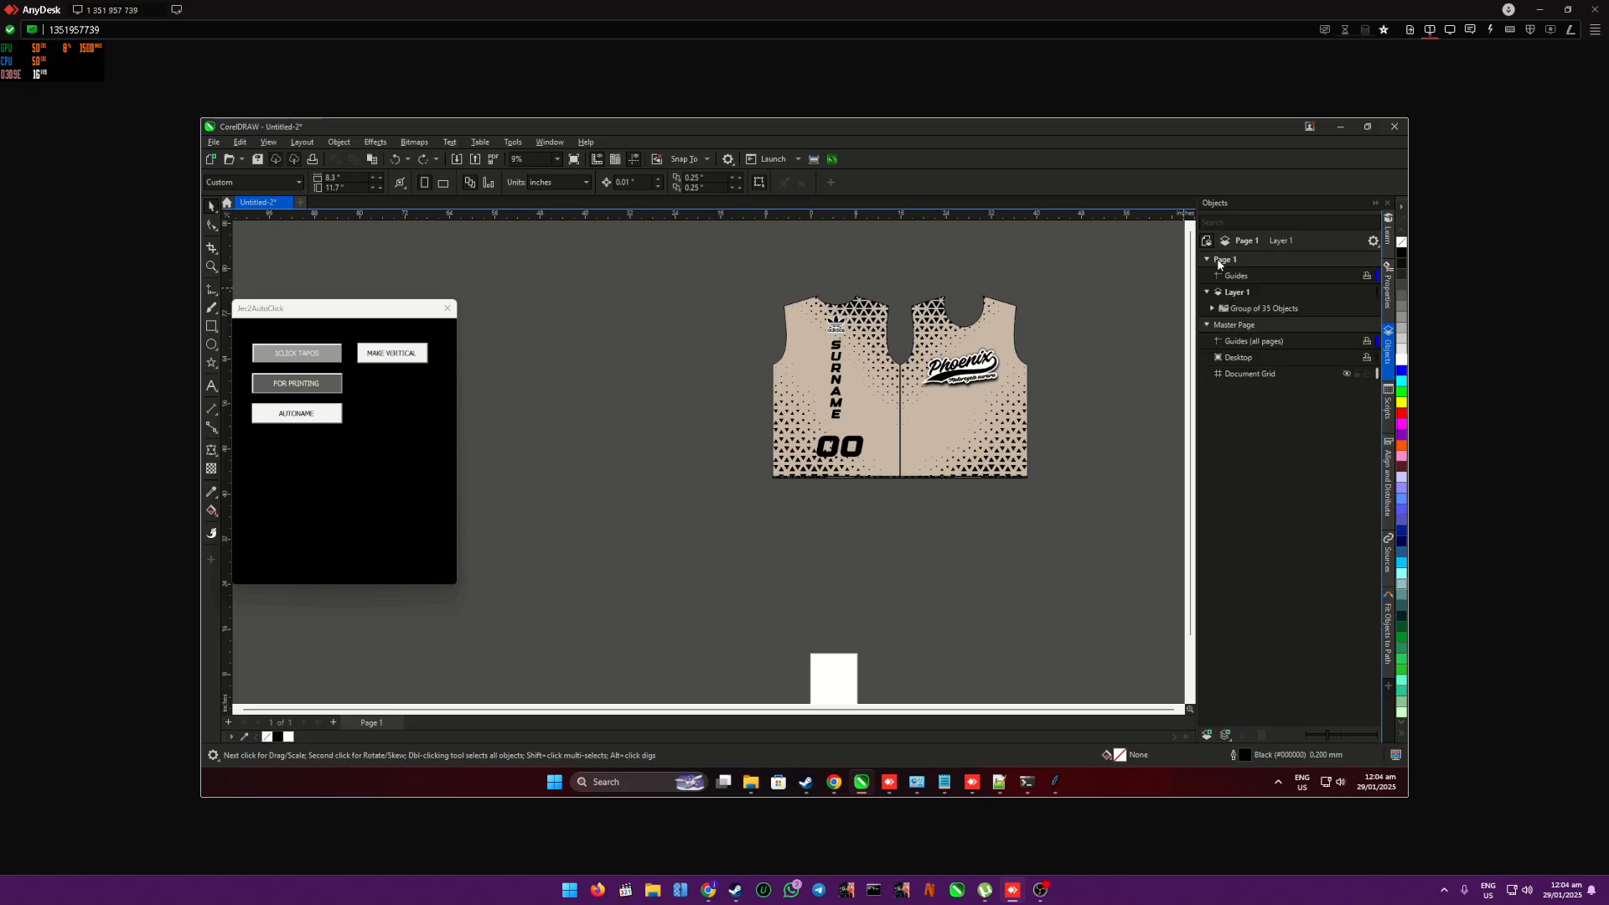
pyautogui.click(1009, 405)
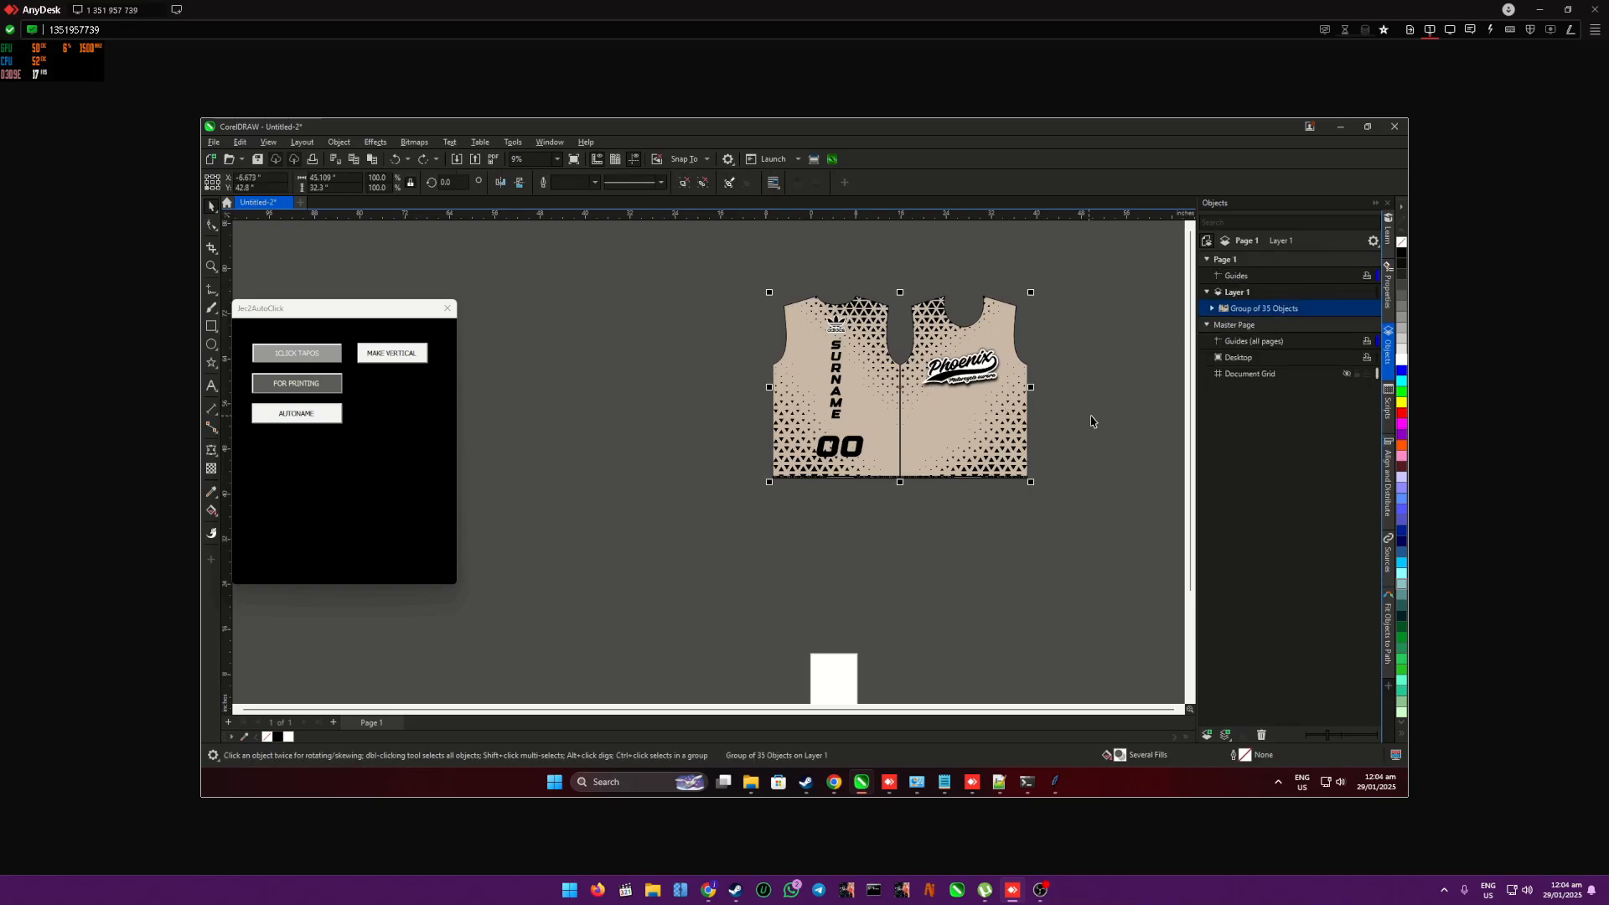
pyautogui.scroll(1, 1092, 419)
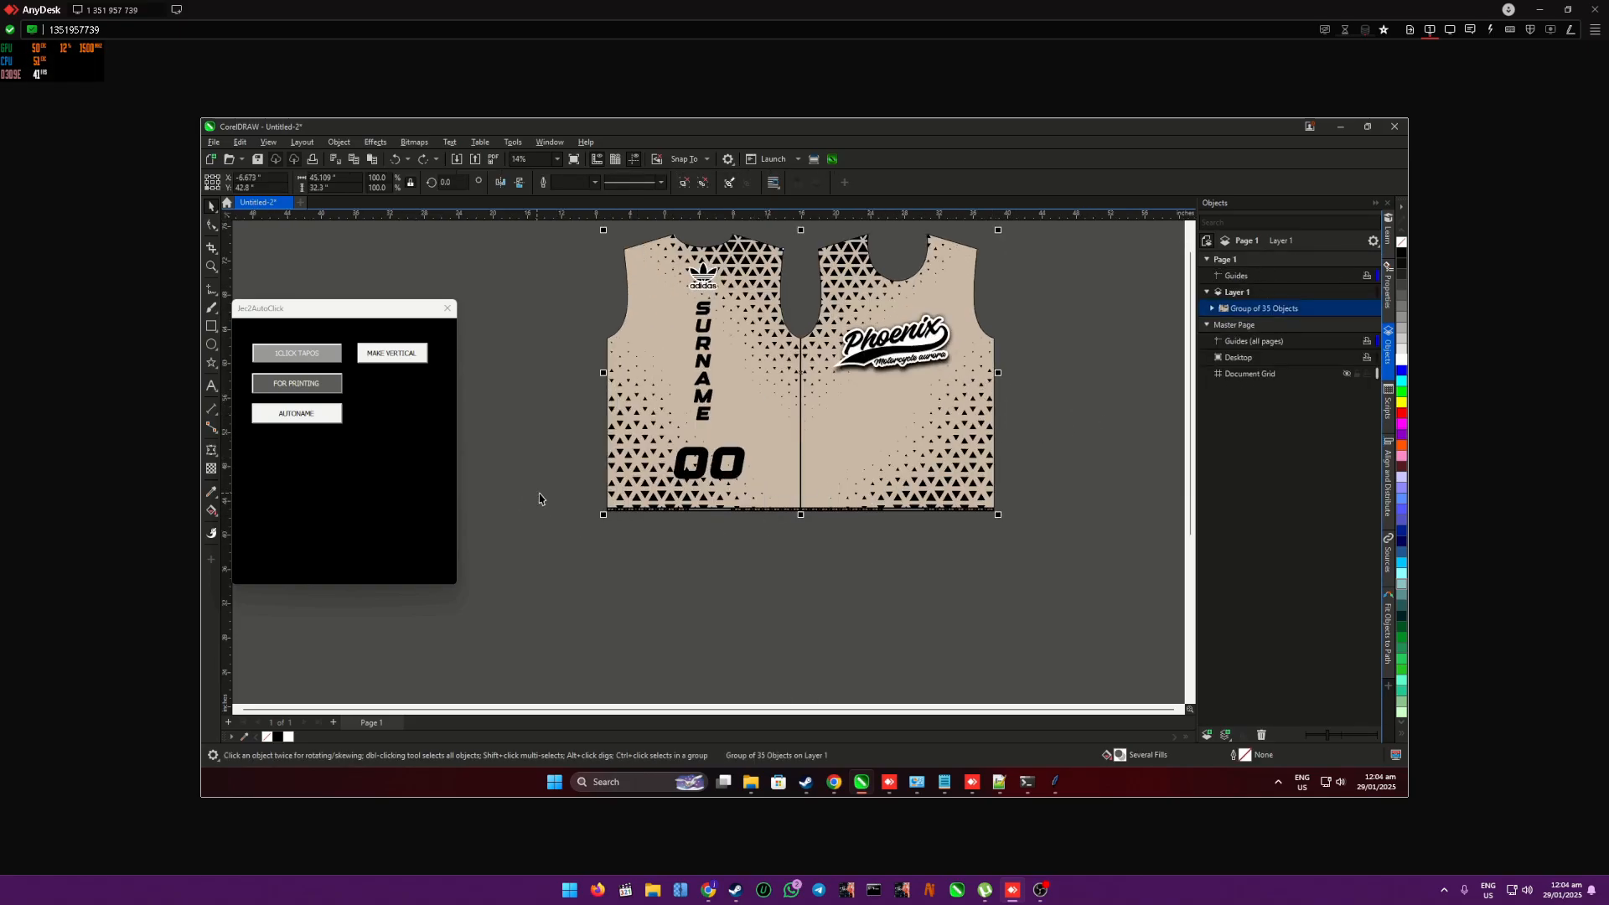
pyautogui.click(281, 355)
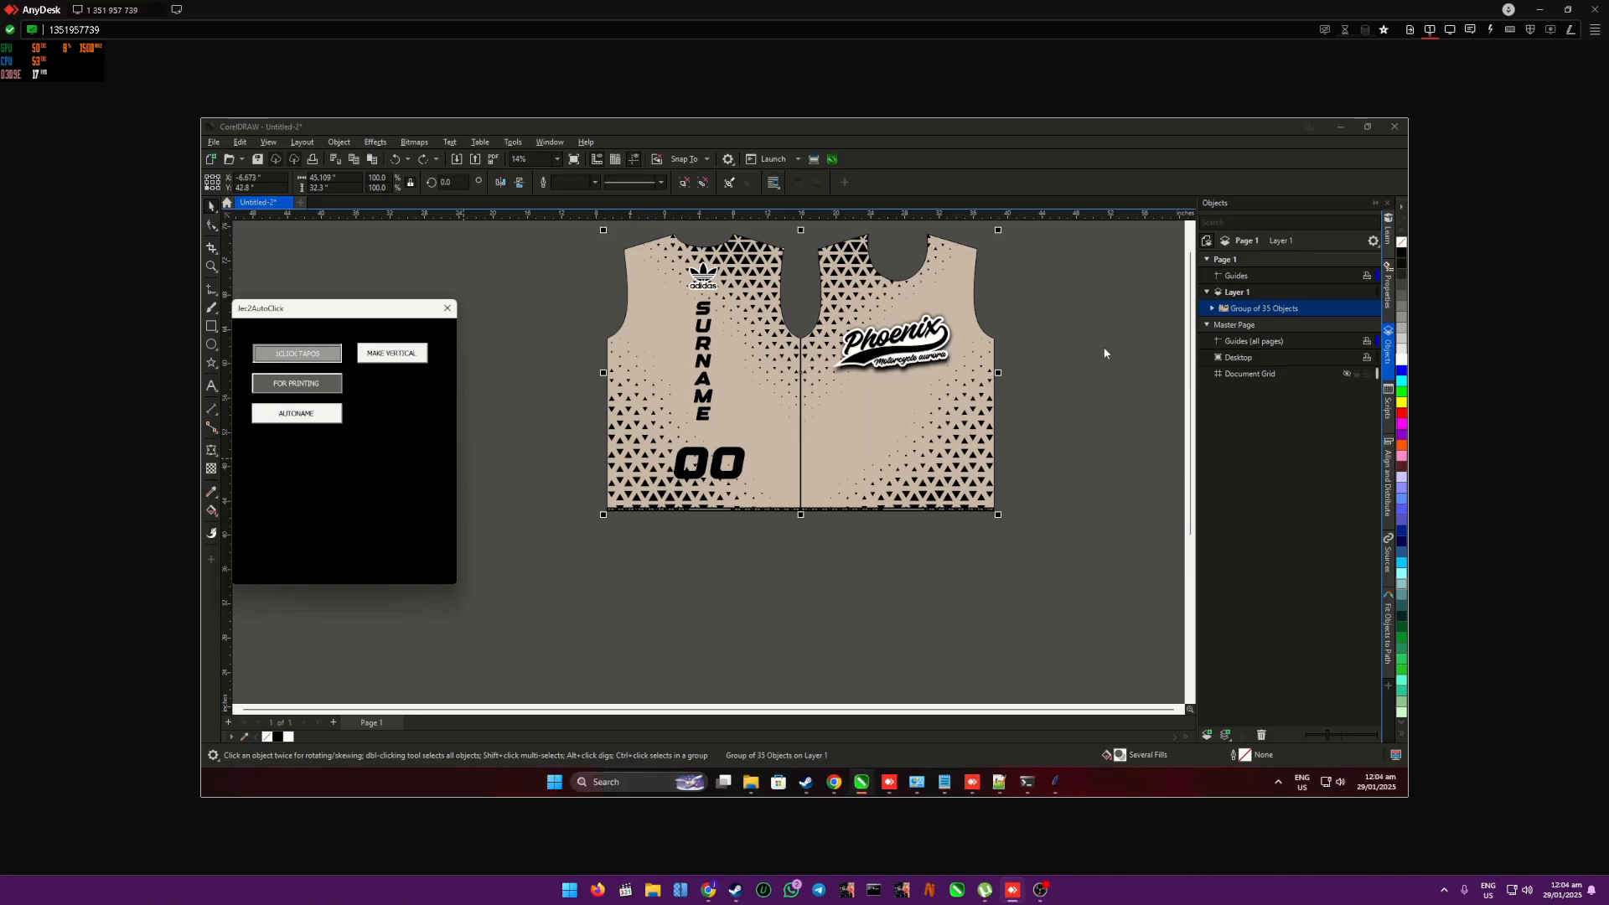
pyautogui.click(1402, 285)
pyautogui.hotkey('alt', 'Tab')
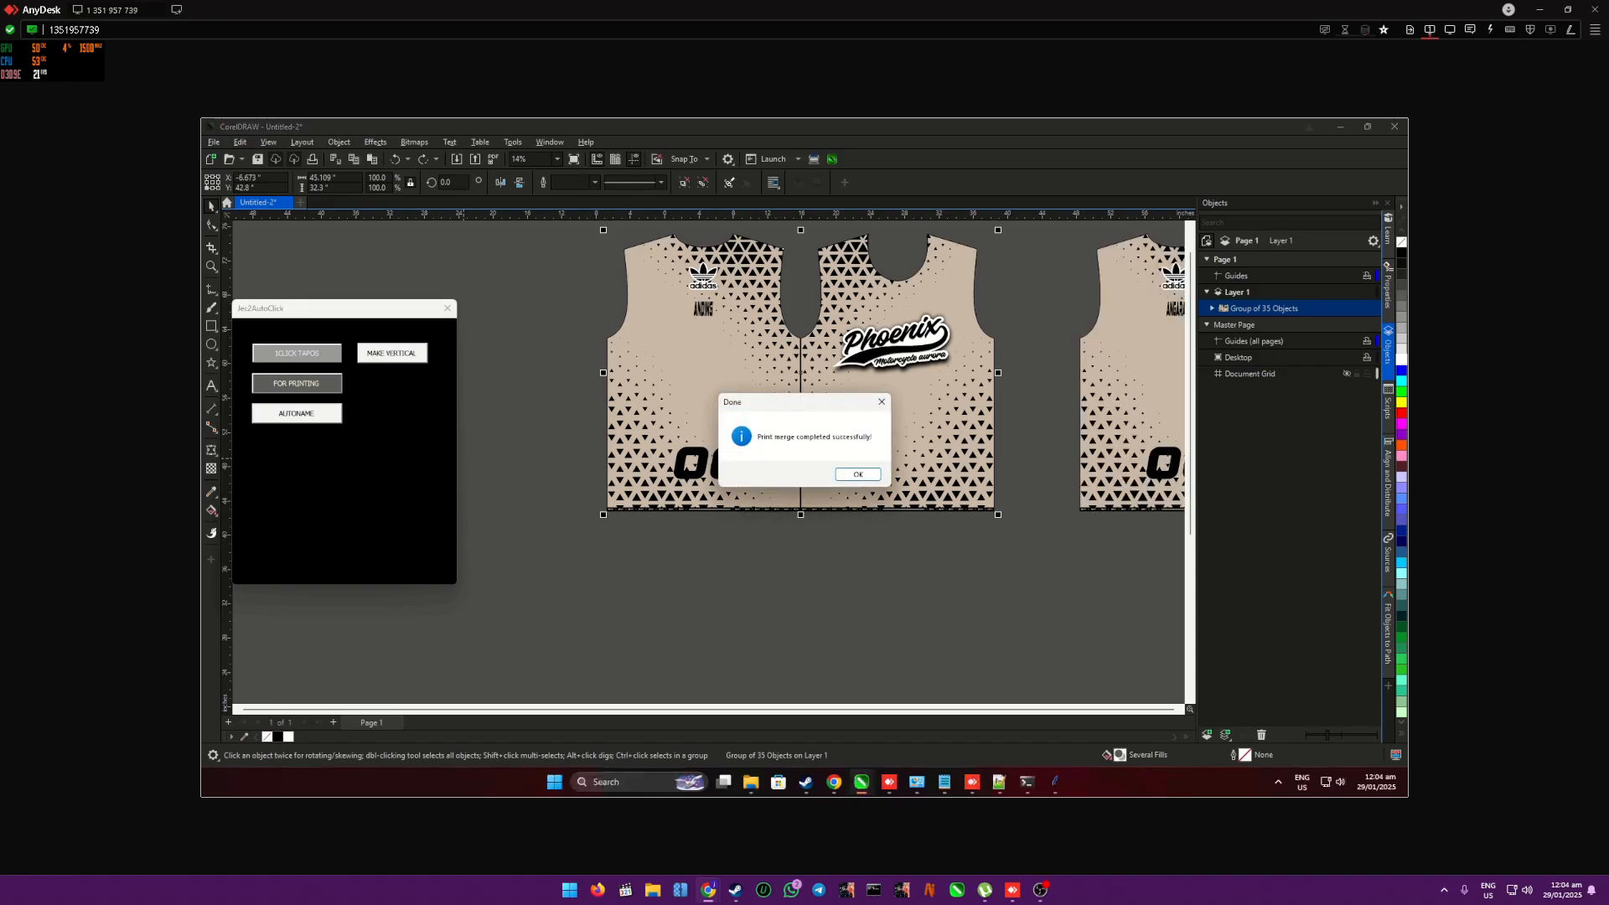
pyautogui.click(860, 474)
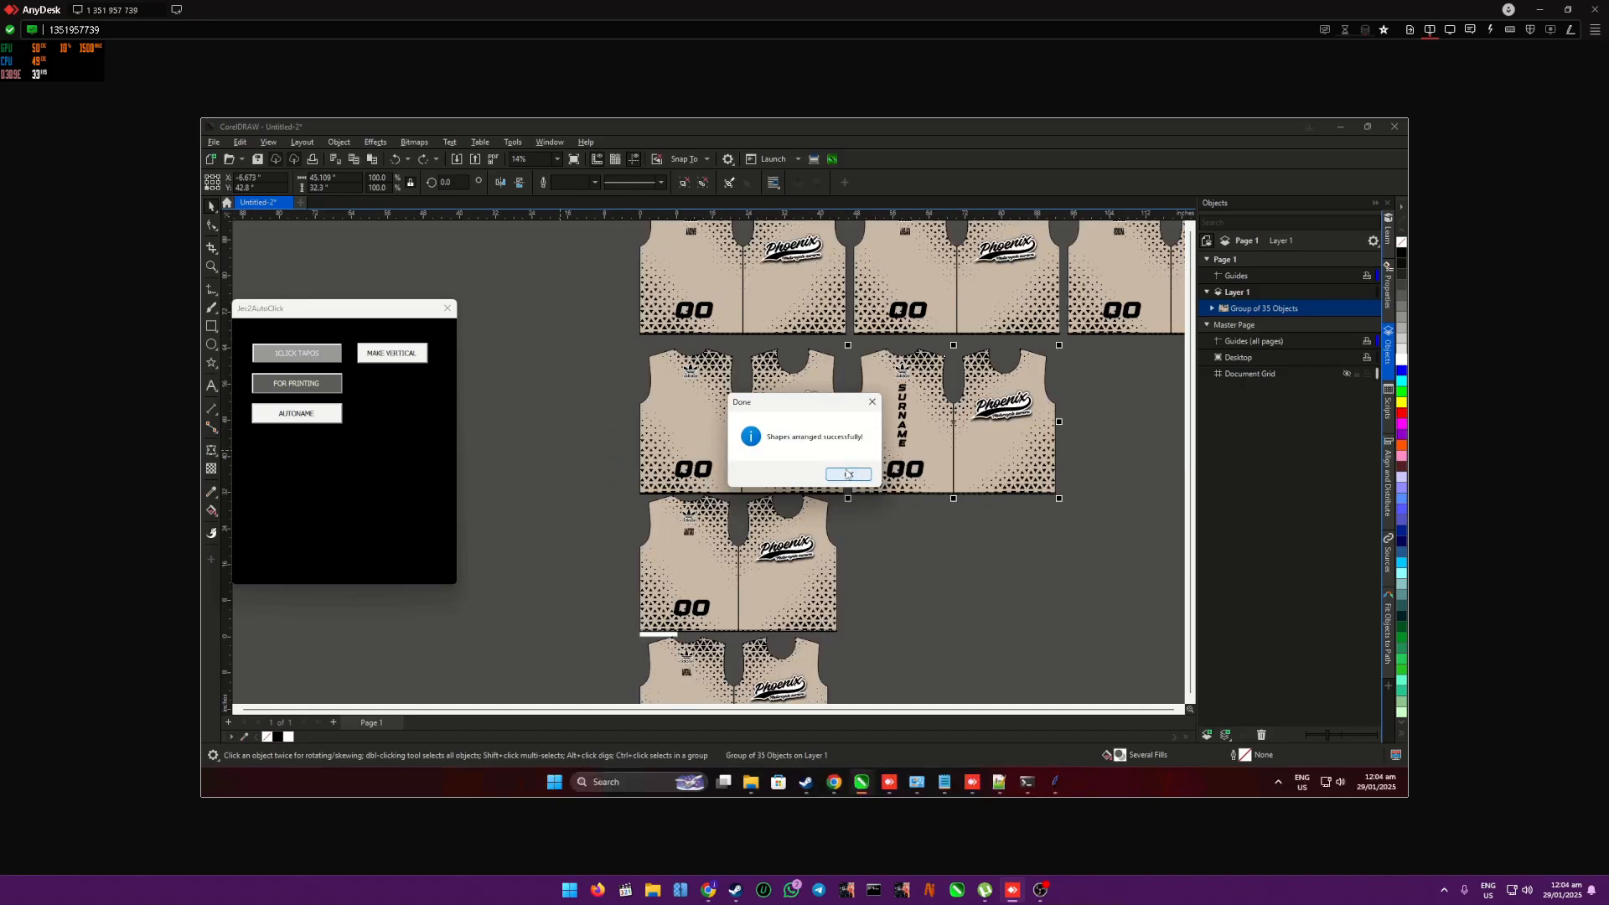
pyautogui.click(848, 475)
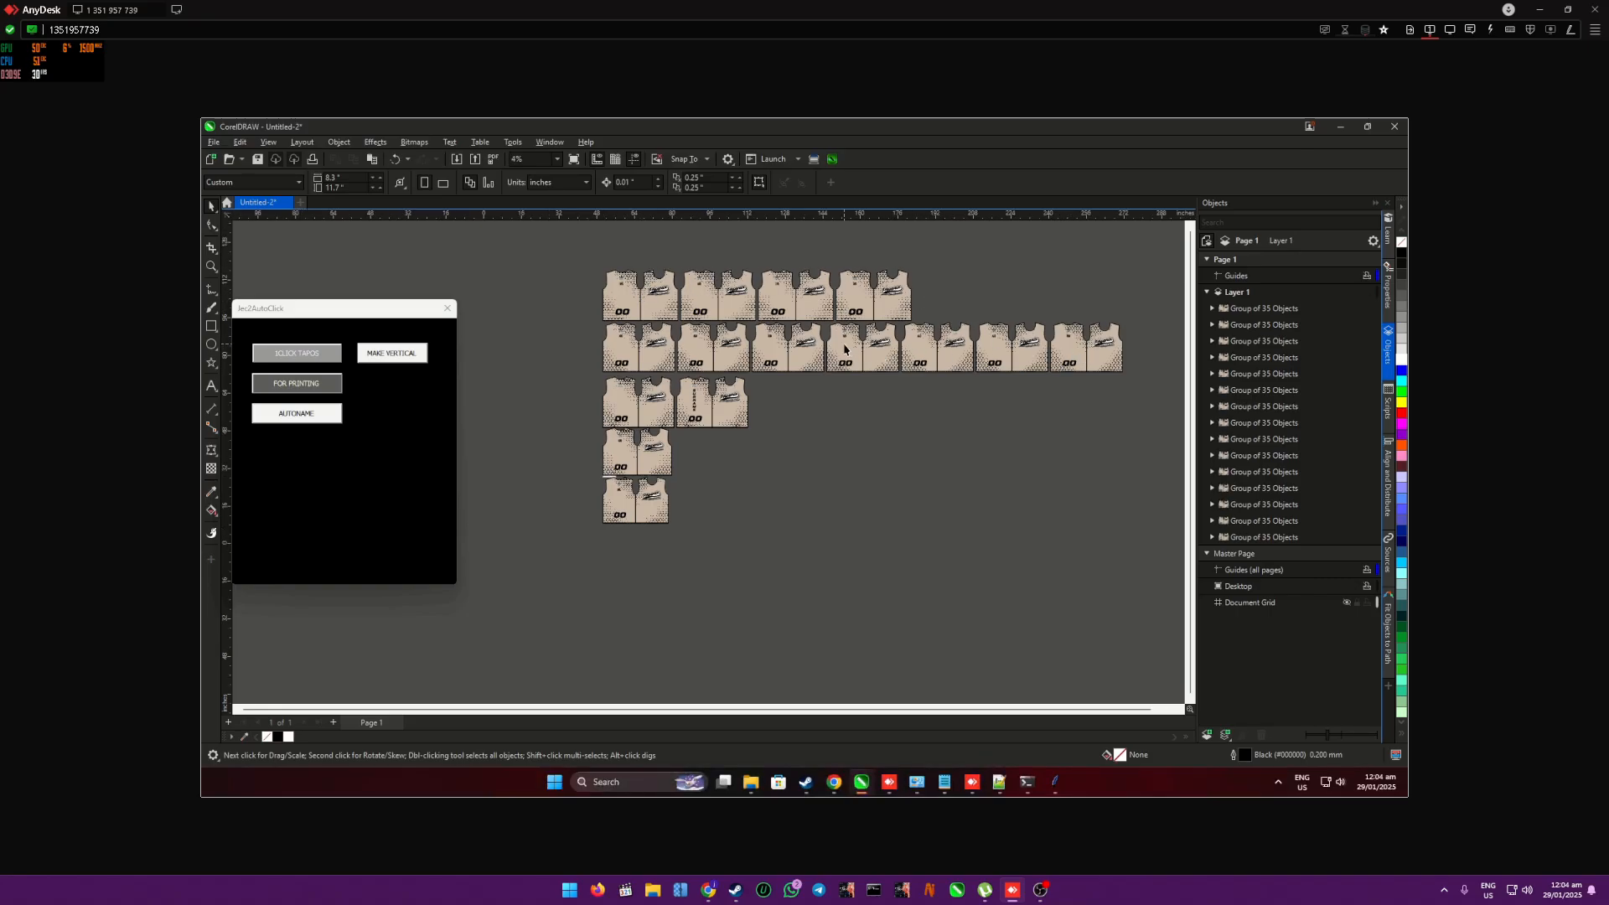
# - Run the Make Vertical macro on the sub-layer shape called name across all generated shirts
pyautogui.scroll(1, 1039, 352)
pyautogui.scroll(-1, 734, 307)
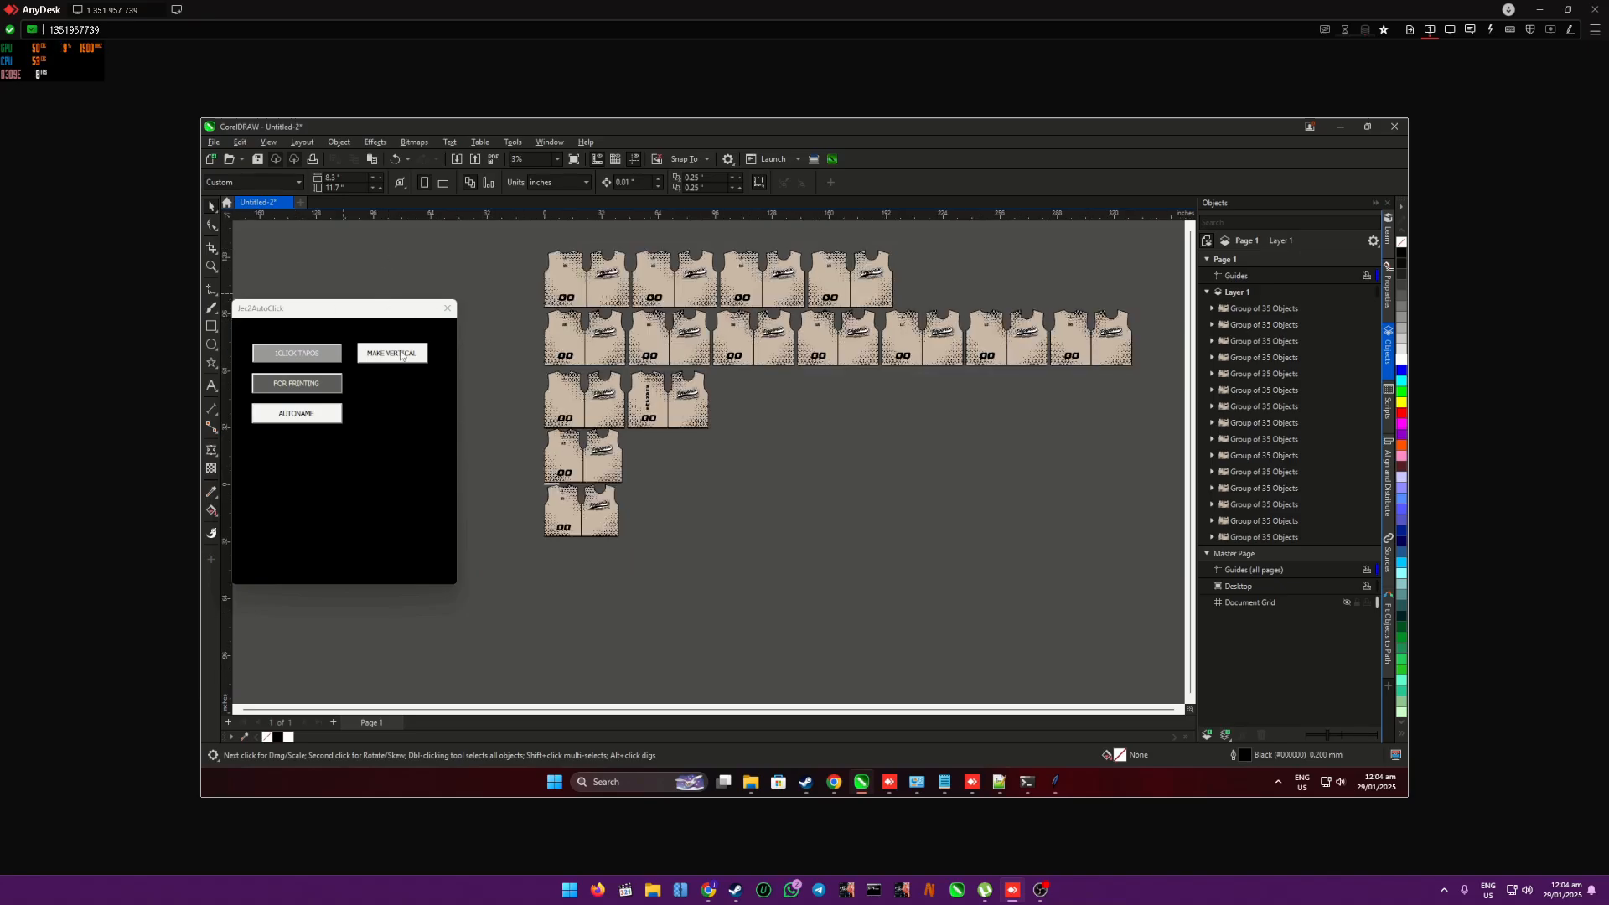
pyautogui.click(399, 354)
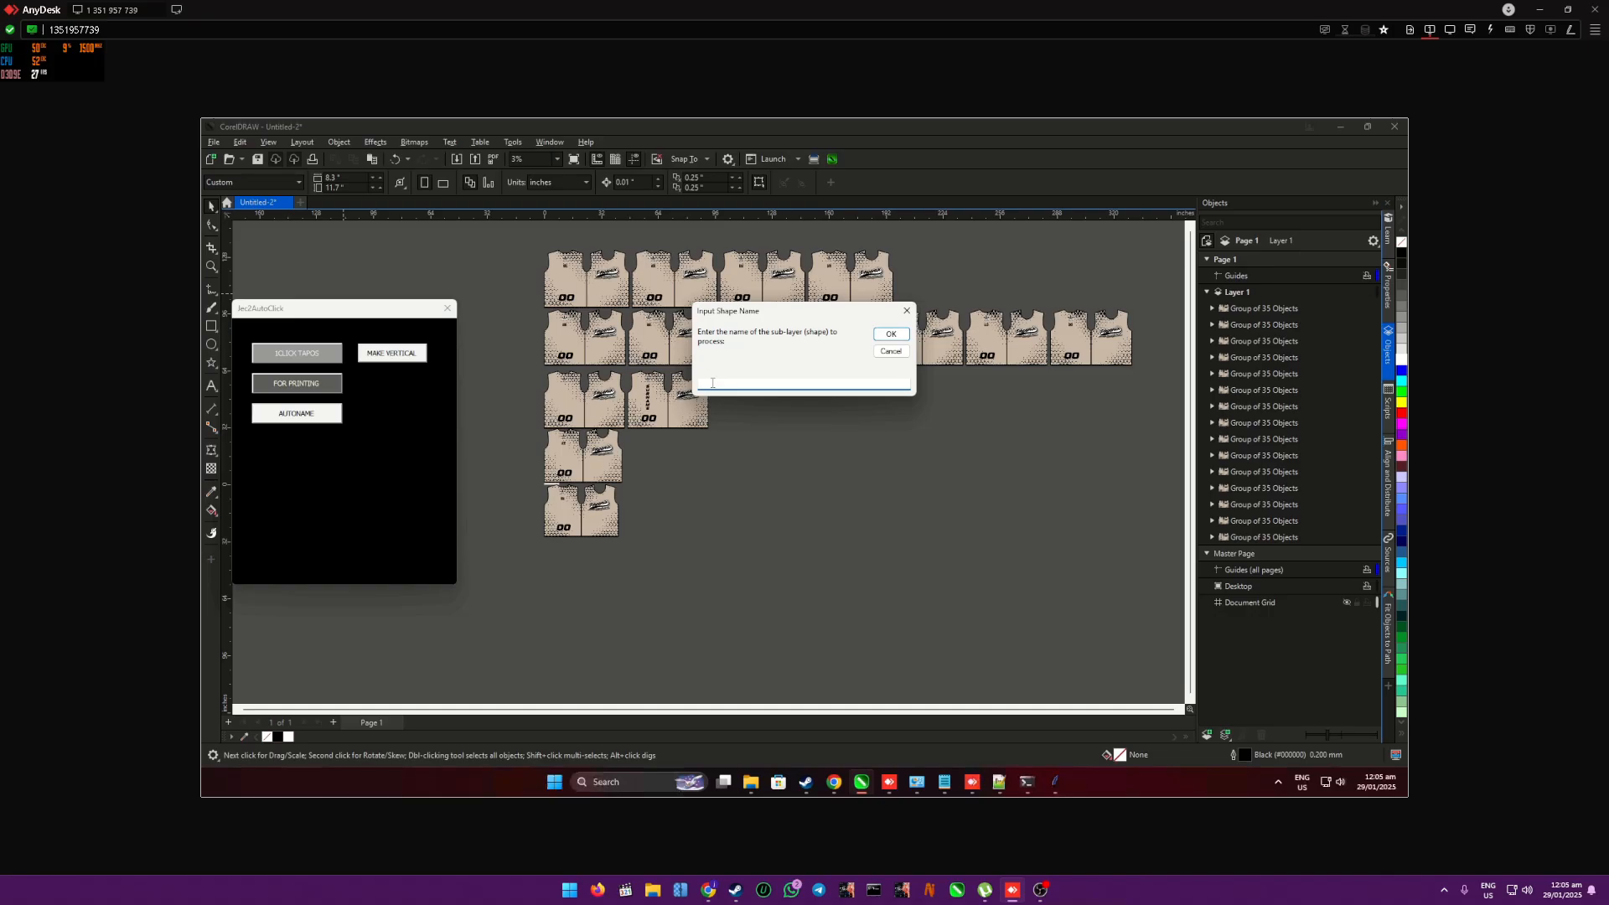
pyautogui.write('name')
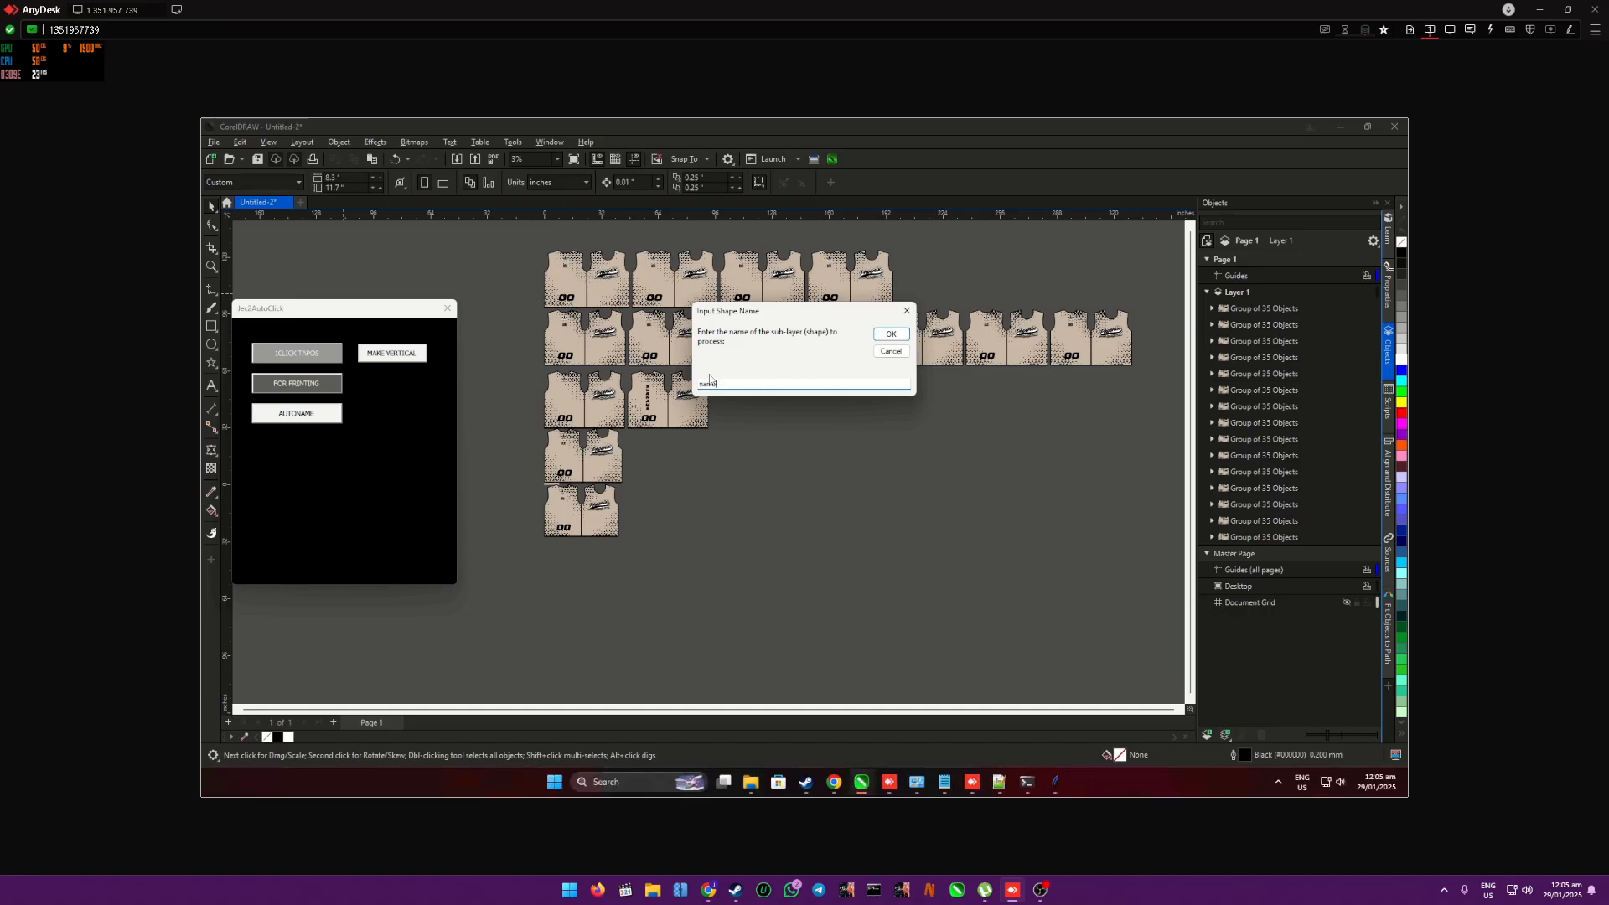
pyautogui.click(891, 334)
pyautogui.click(891, 472)
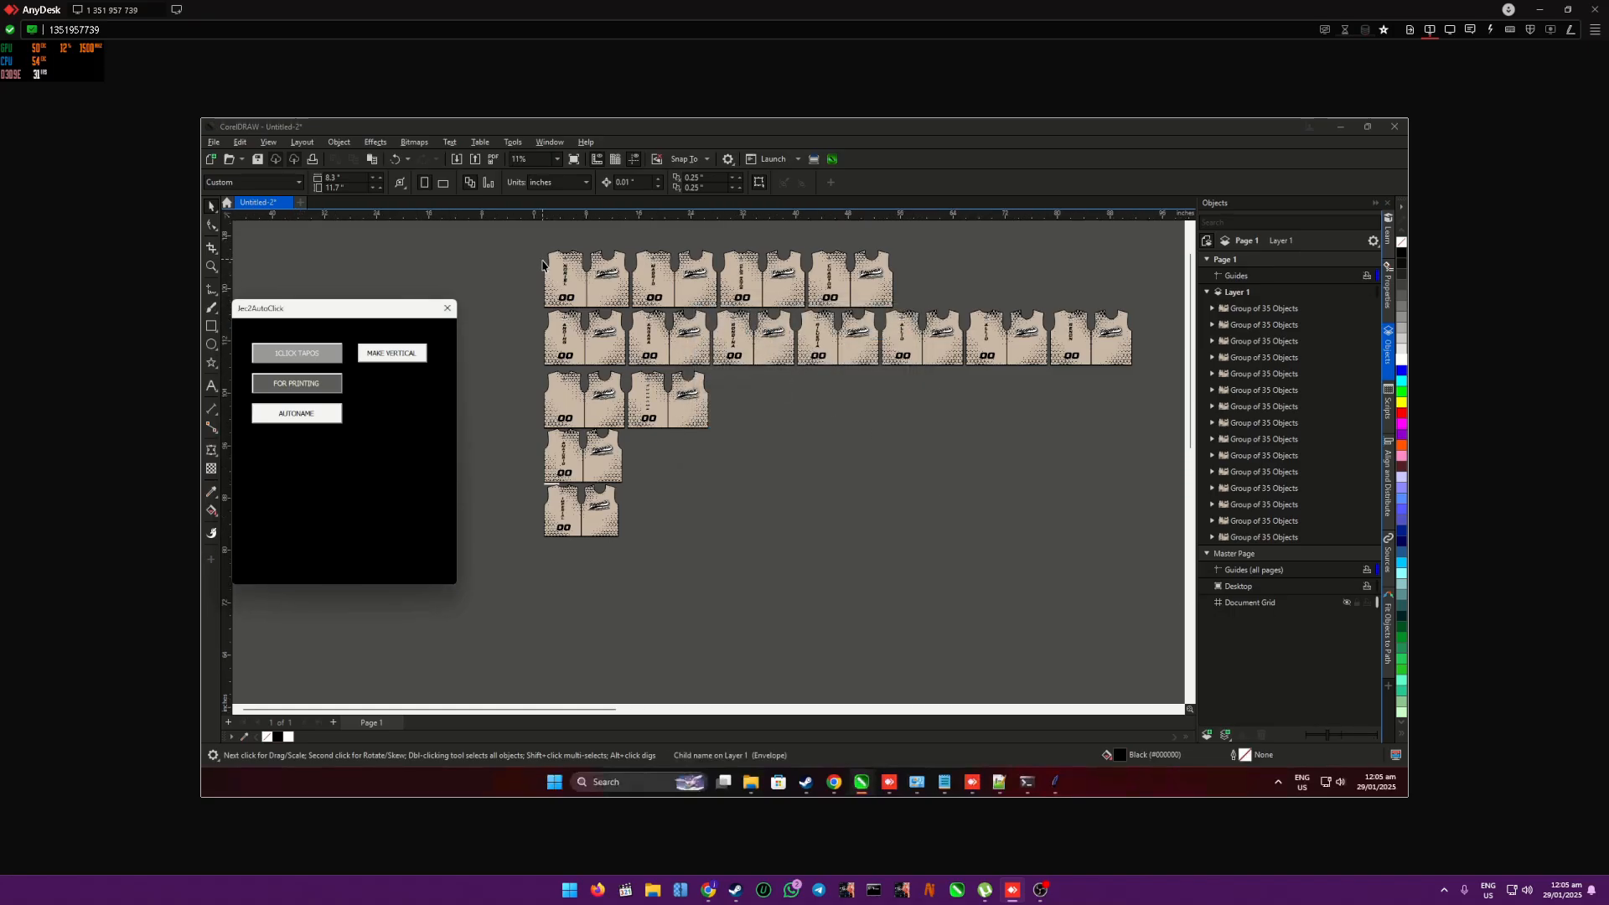
# - Review the vertical names on the shirts and compare the first group's number object with the columns in demo.csv
pyautogui.scroll(3, 543, 267)
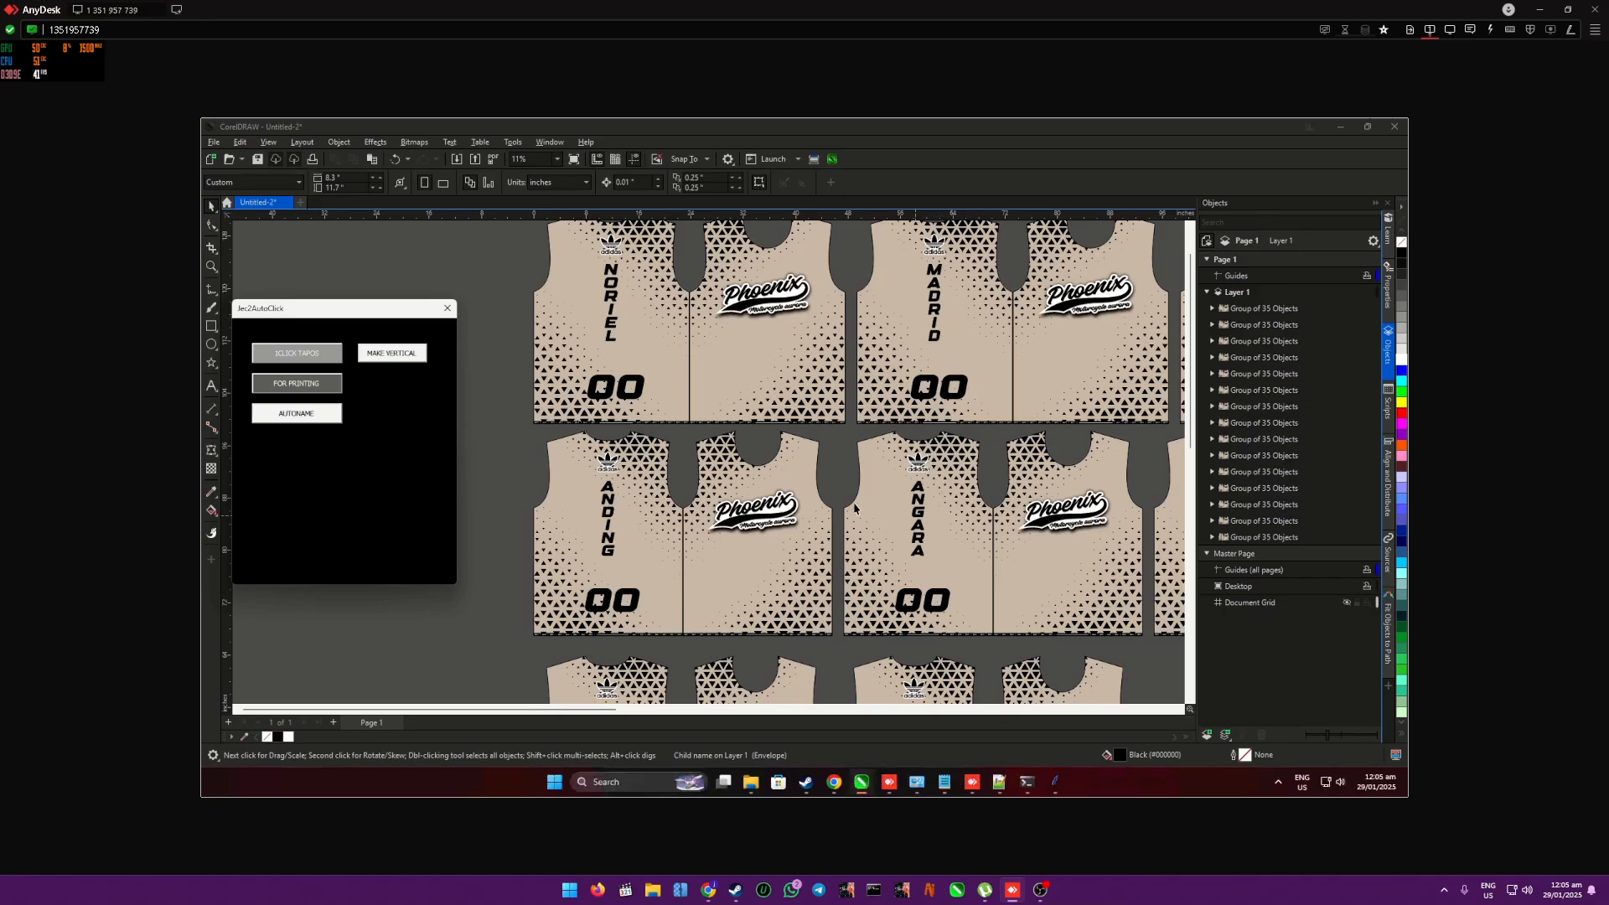
pyautogui.scroll(-2, 846, 503)
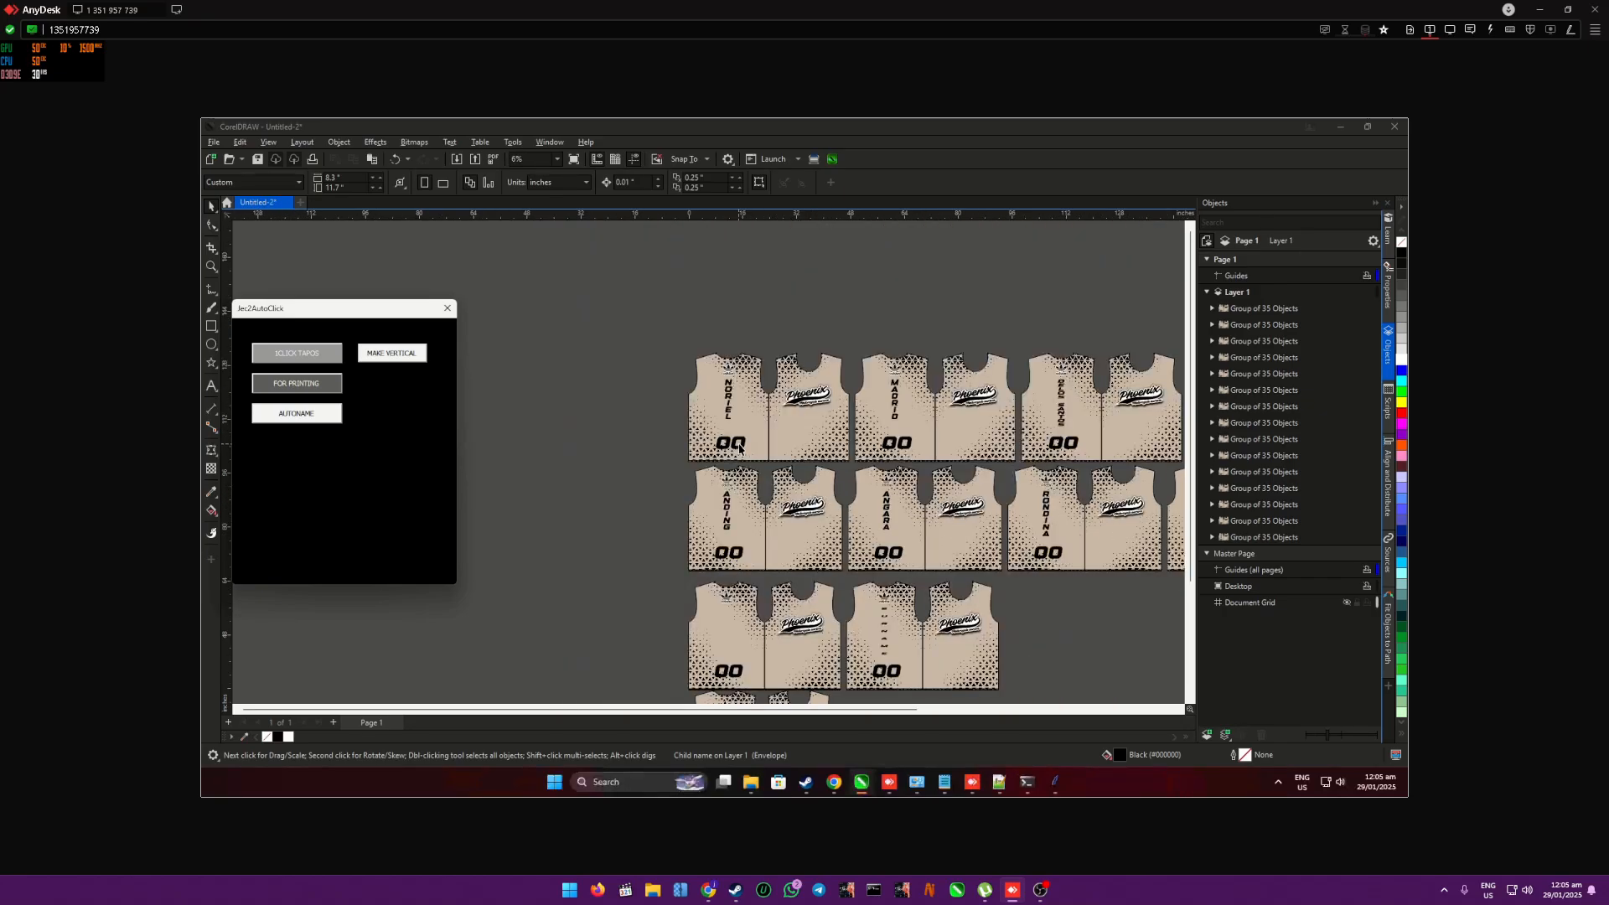
pyautogui.click(1212, 309)
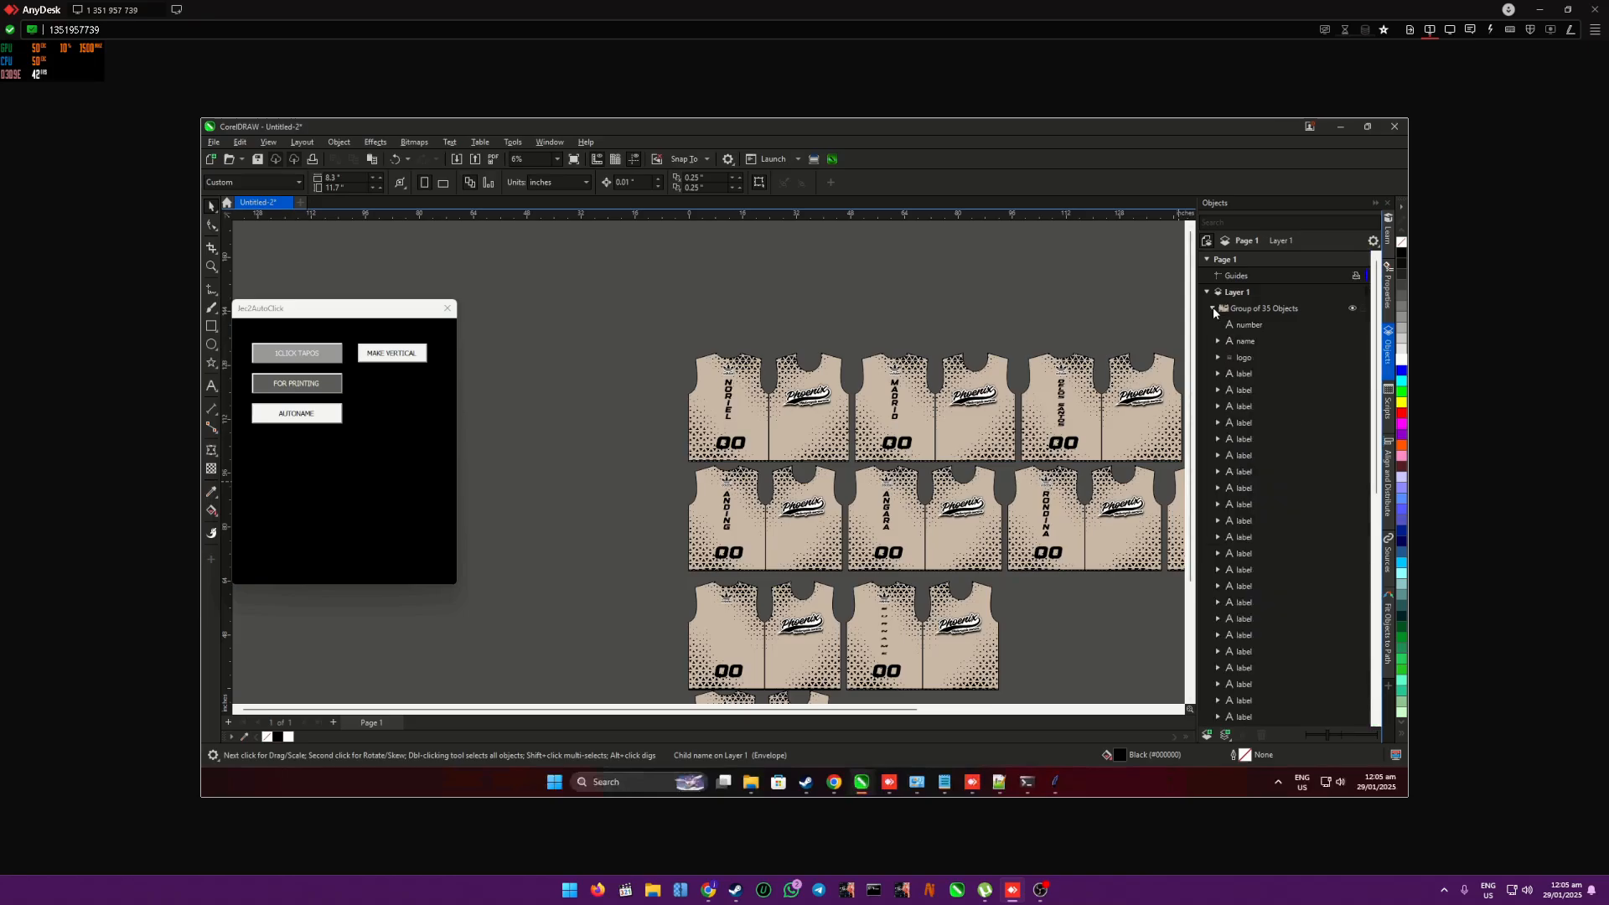
pyautogui.click(1251, 328)
pyautogui.click(1000, 782)
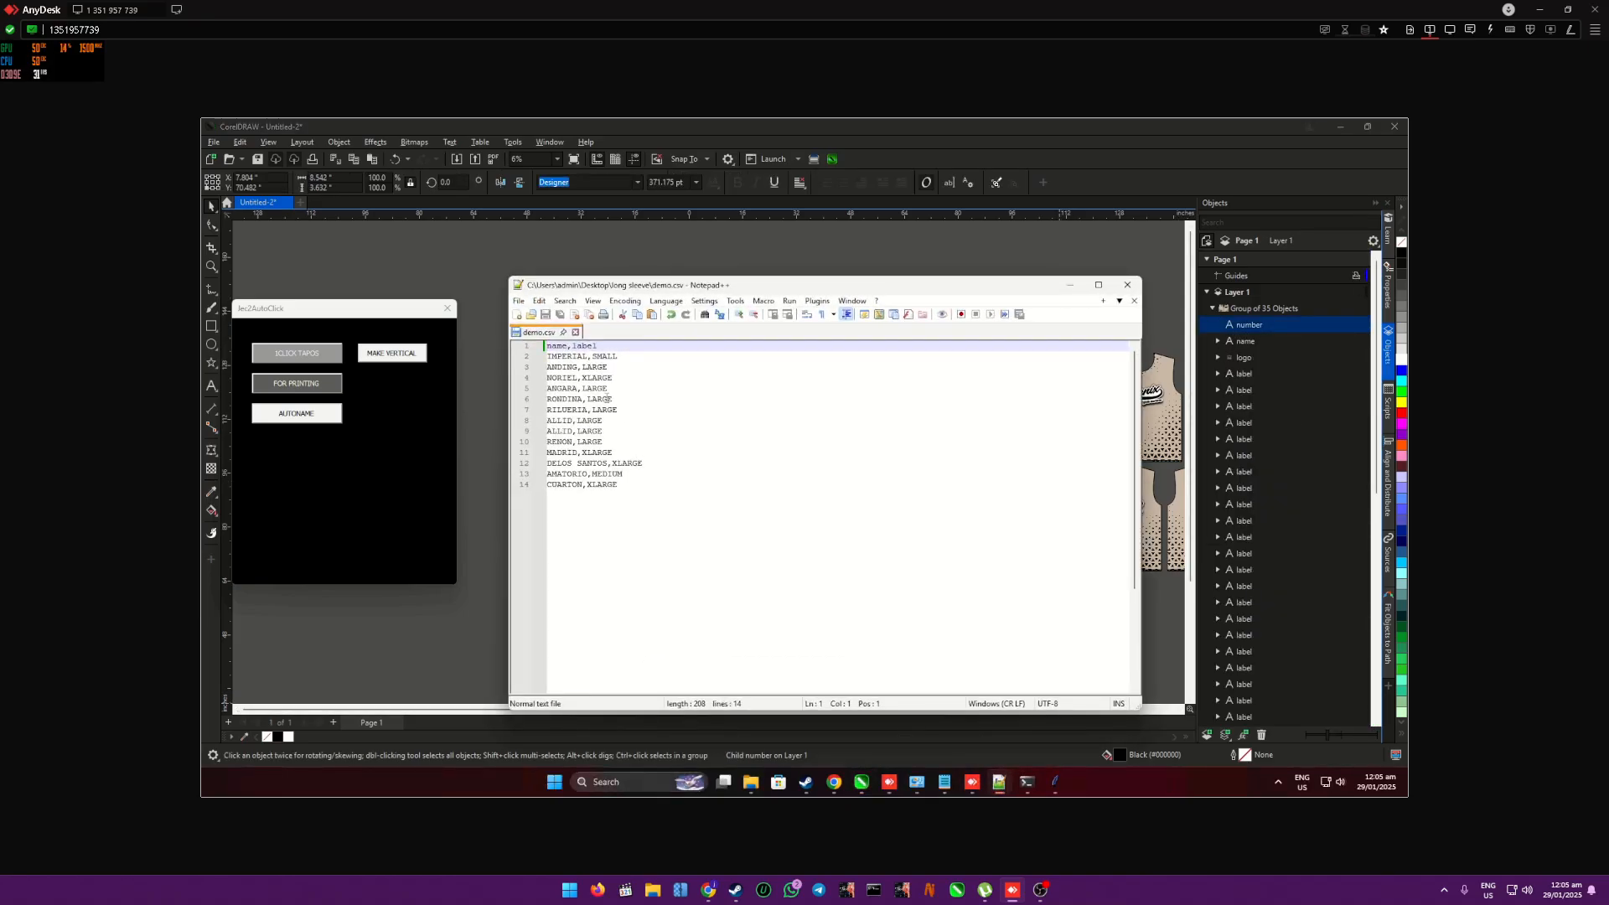
pyautogui.click(1069, 285)
# - Examine the rows of generated shirts to check how they are grouped and whether each carries its vertical name
pyautogui.scroll(1, 801, 424)
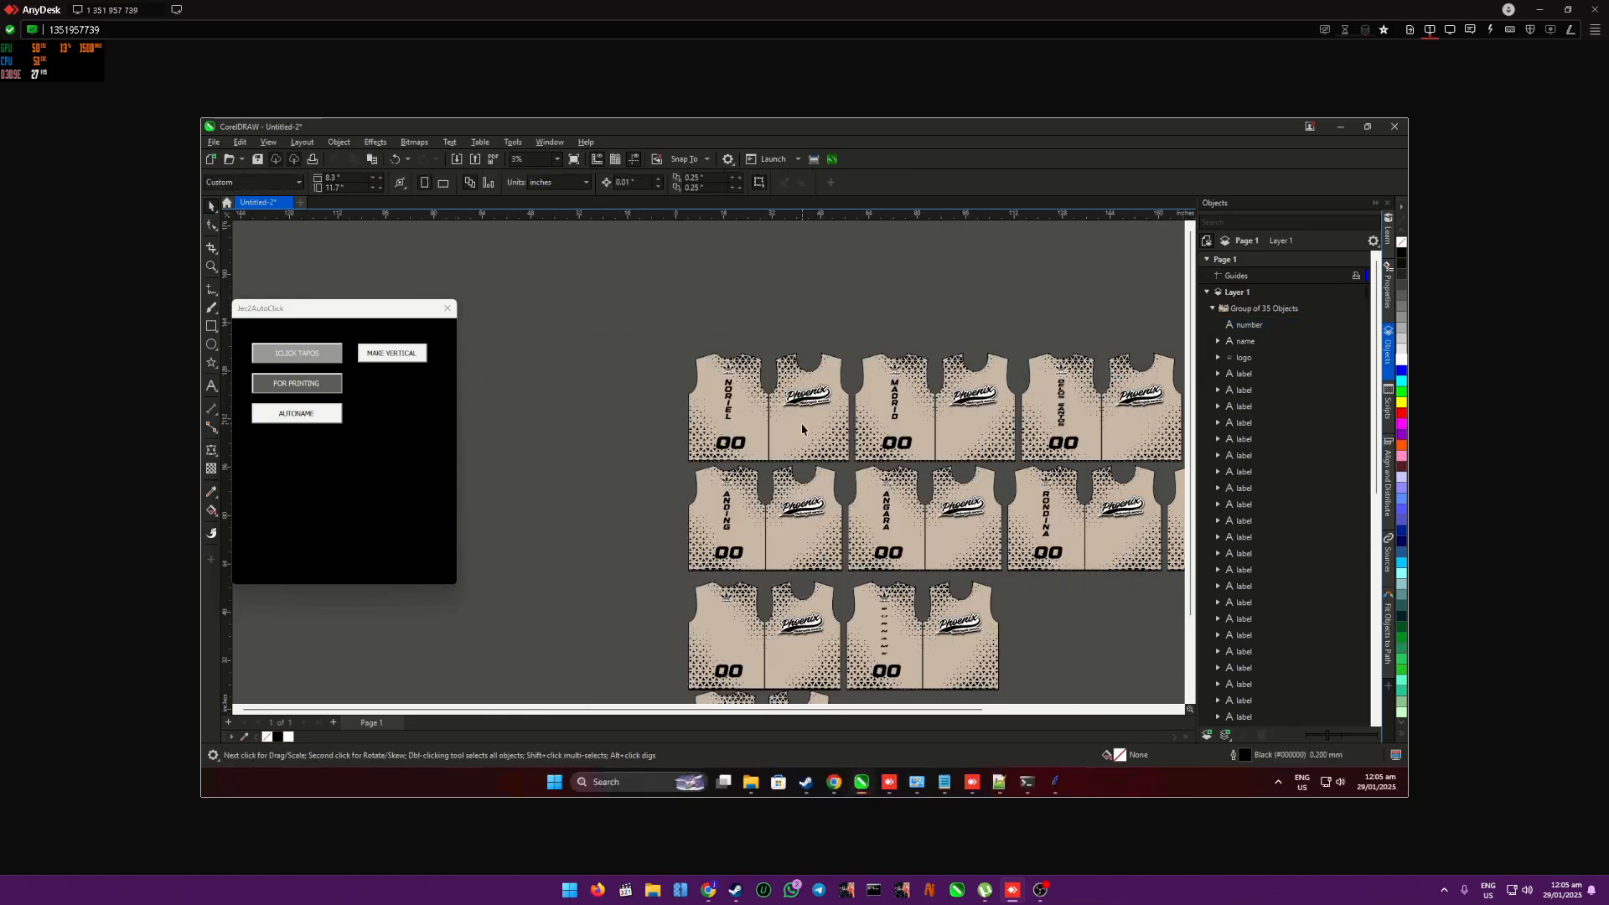
pyautogui.scroll(1, 882, 447)
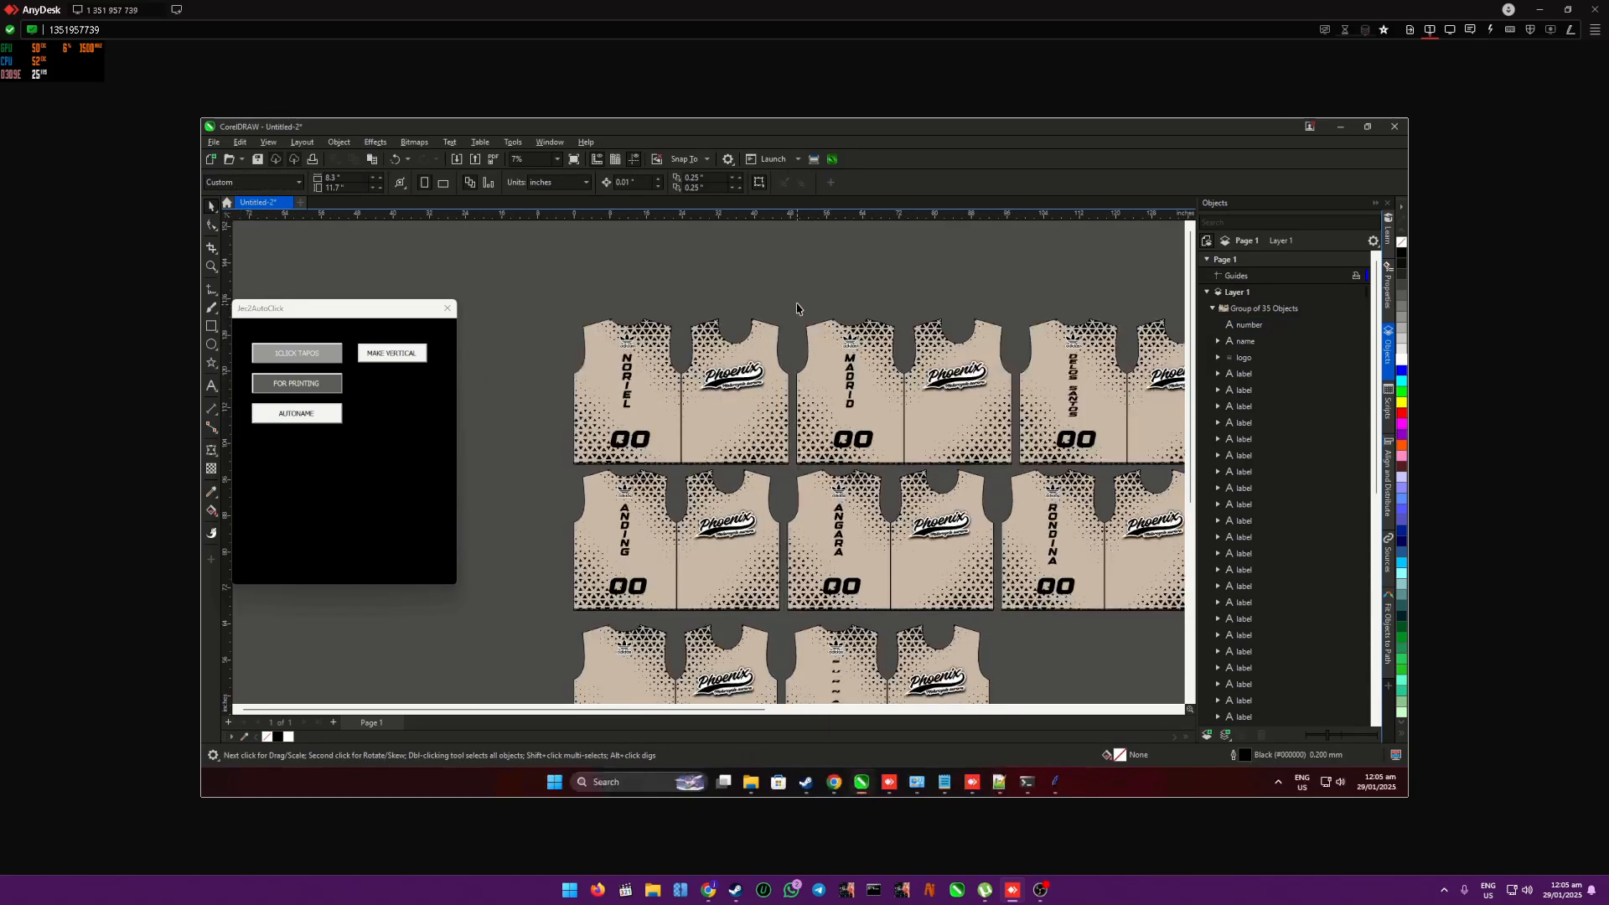
pyautogui.click(718, 419)
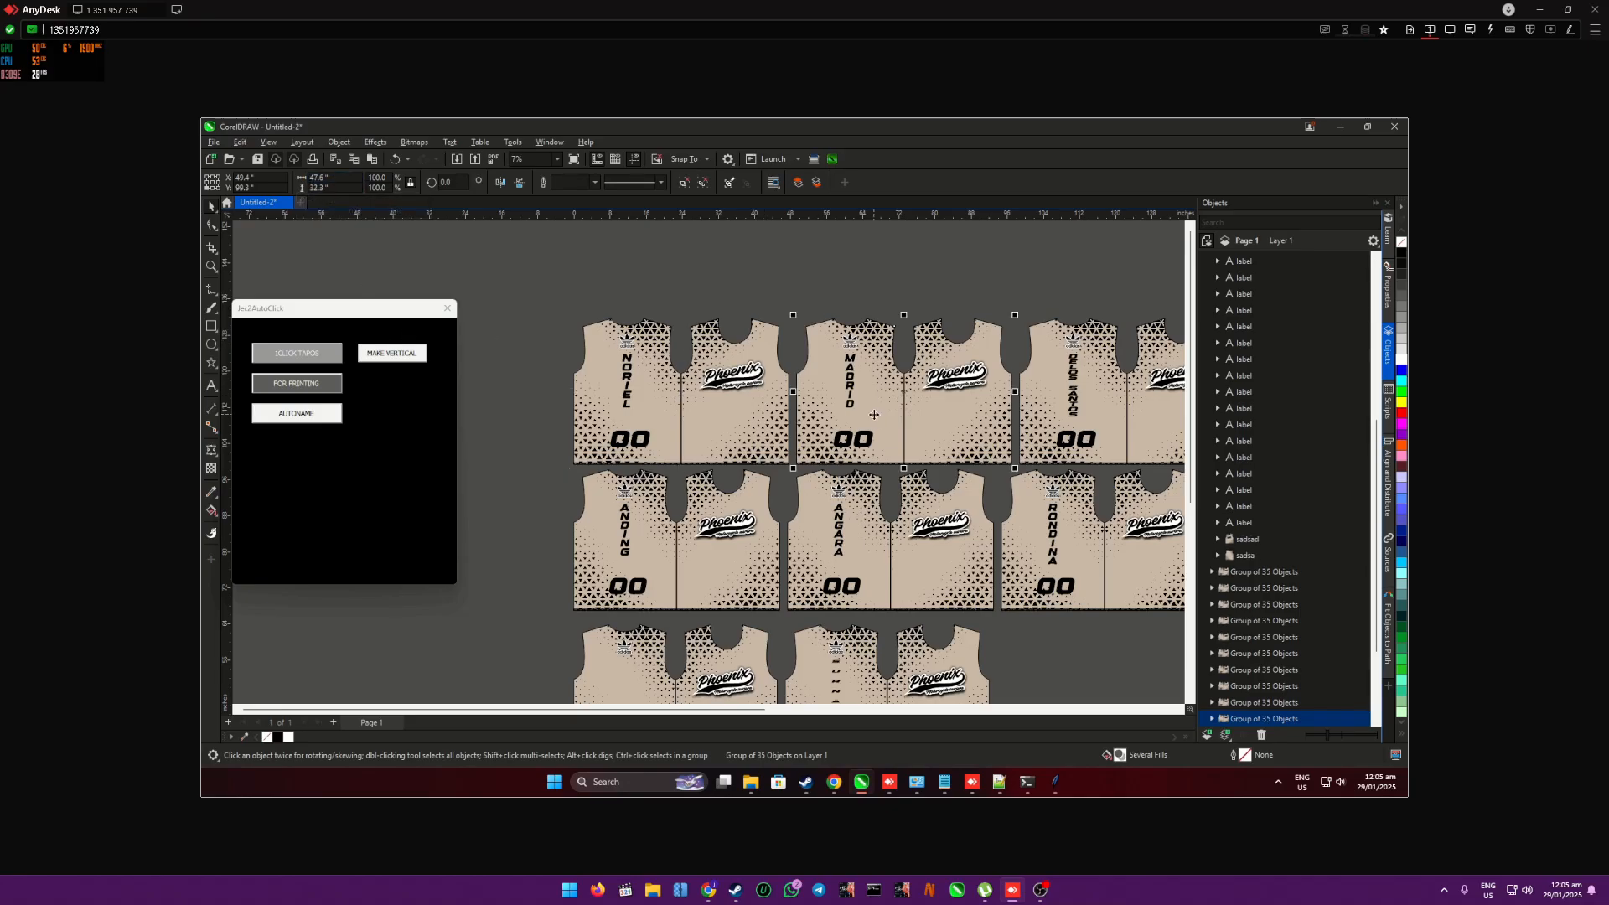
pyautogui.click(631, 526)
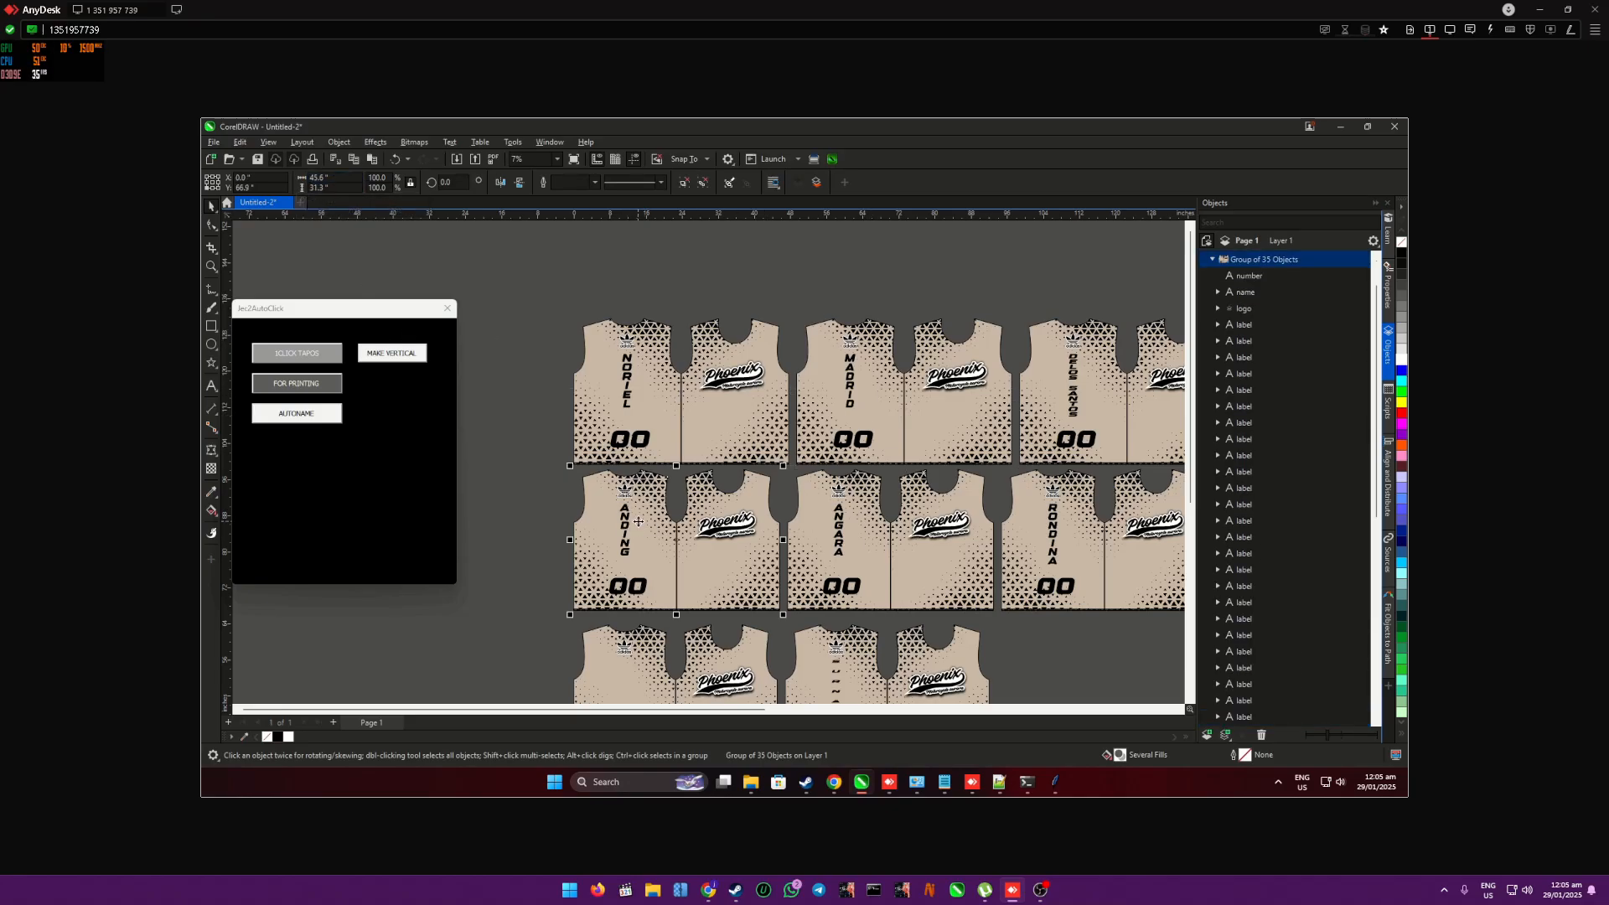
pyautogui.click(629, 639)
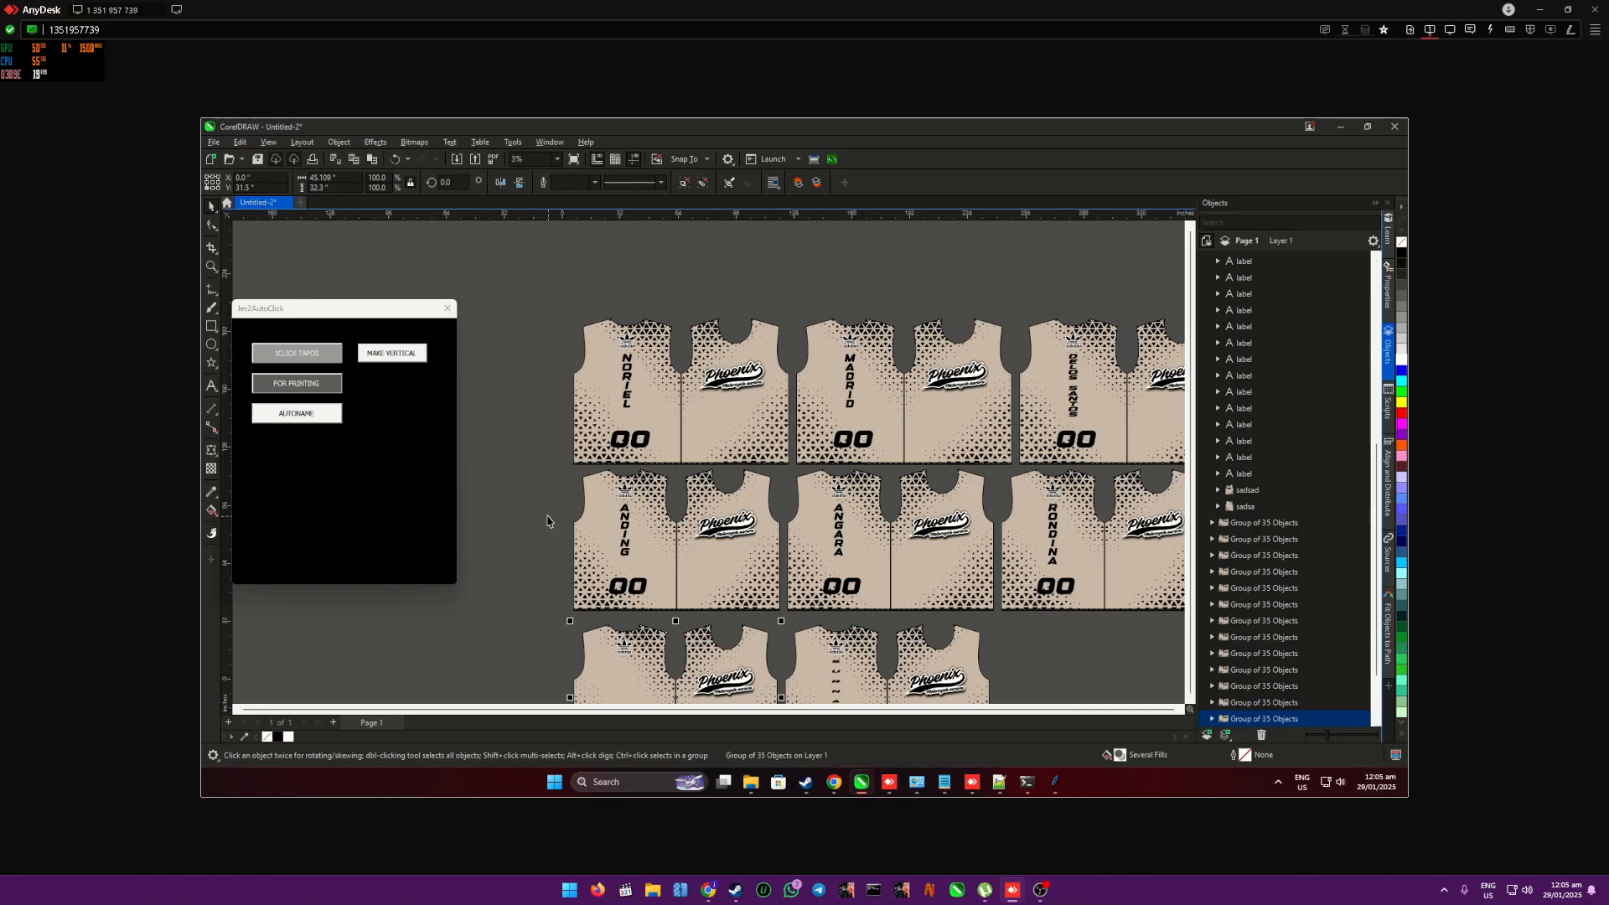
pyautogui.scroll(-2, 554, 526)
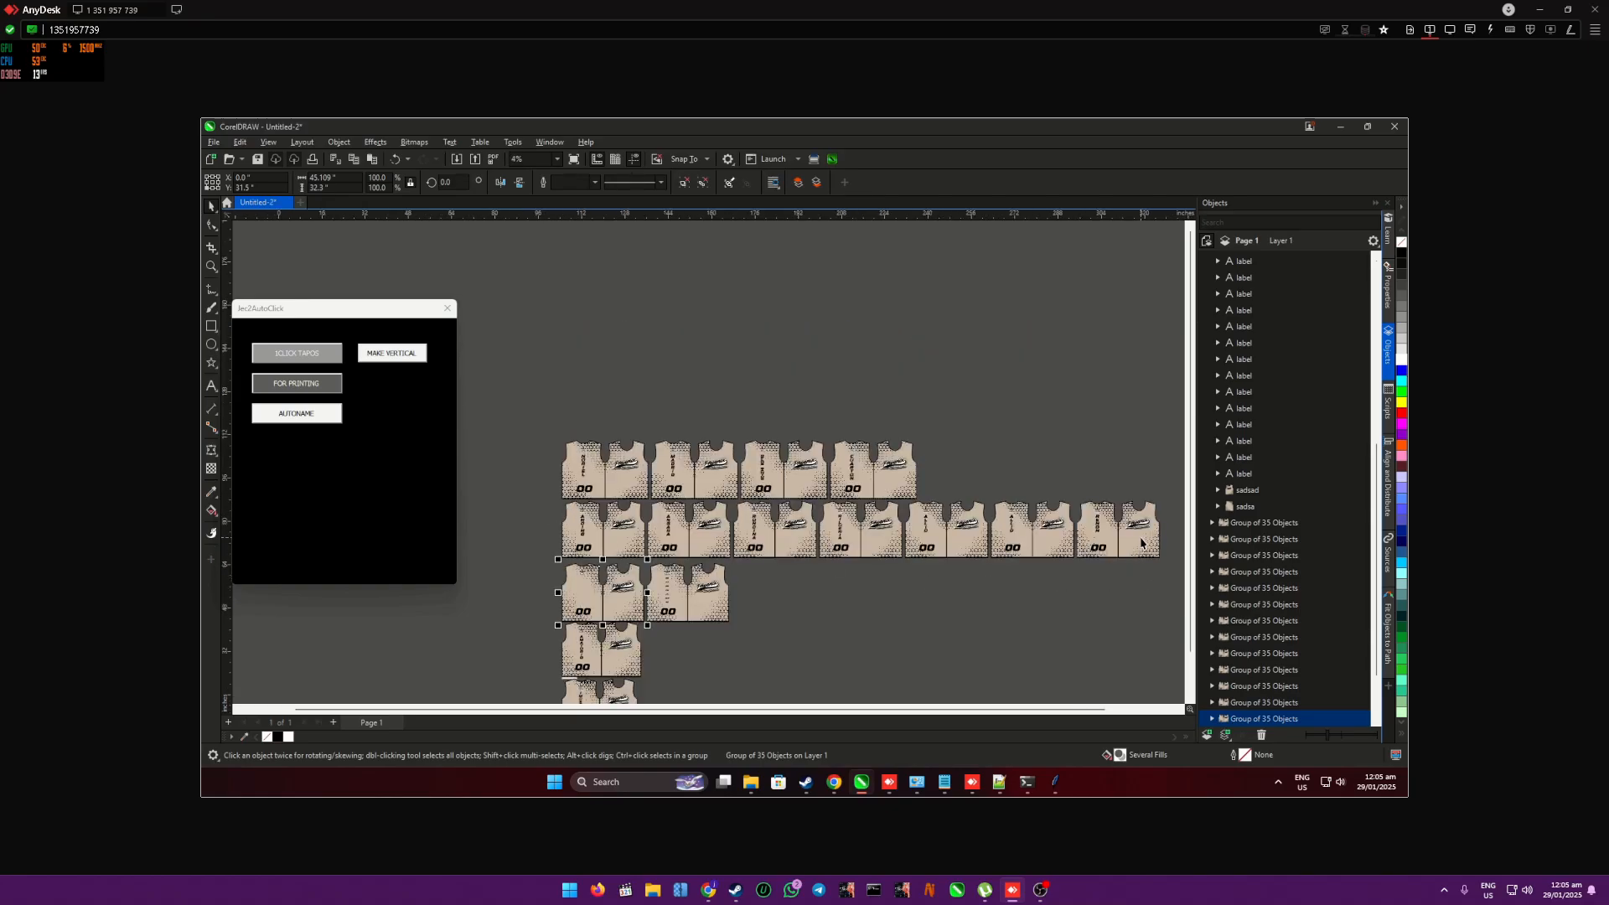
pyautogui.scroll(2, 1127, 547)
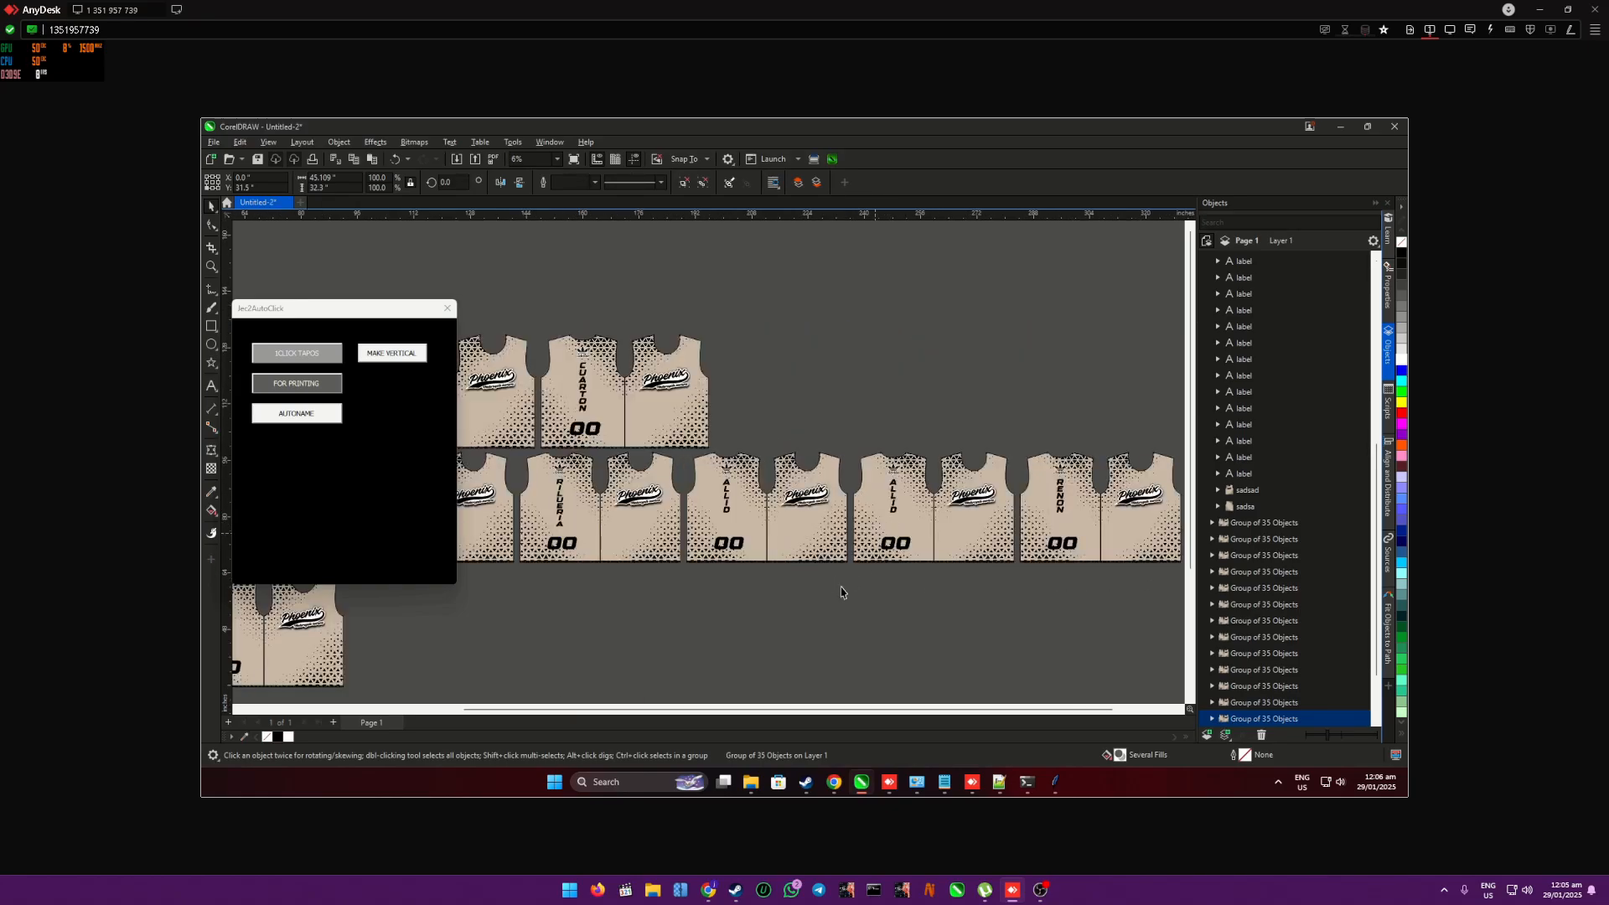
pyautogui.click(818, 634)
pyautogui.scroll(-1, 818, 635)
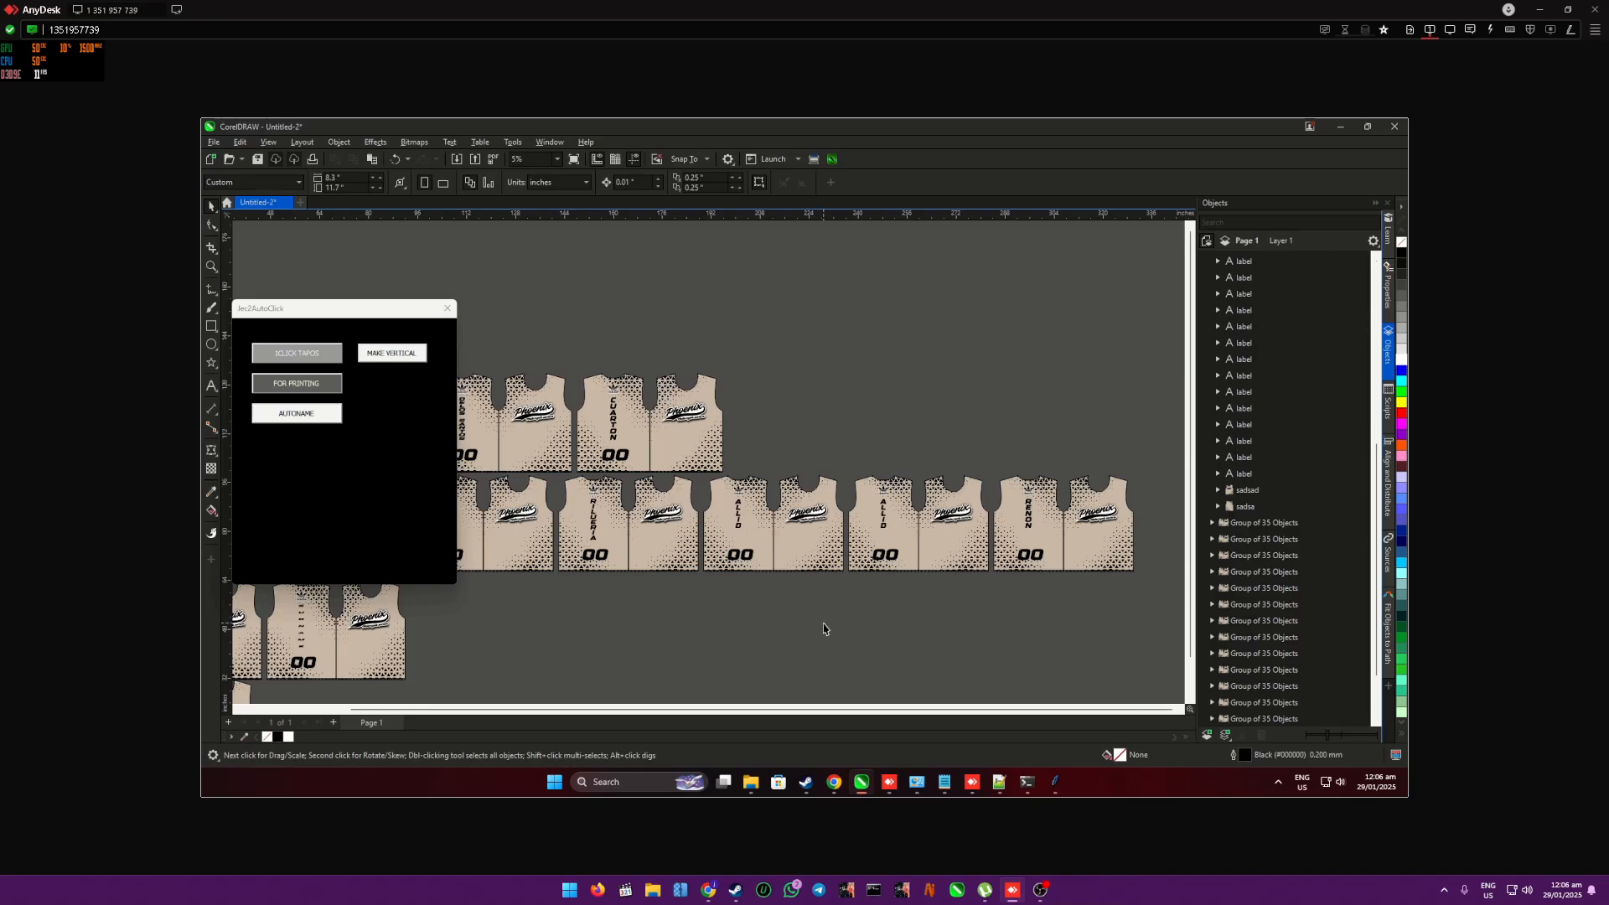
pyautogui.scroll(-1, 834, 630)
pyautogui.moveTo(834, 630)
pyautogui.mouseDown()
pyautogui.moveTo(844, 722)
pyautogui.moveTo(672, 650)
pyautogui.moveTo(178, 622)
pyautogui.mouseUp()
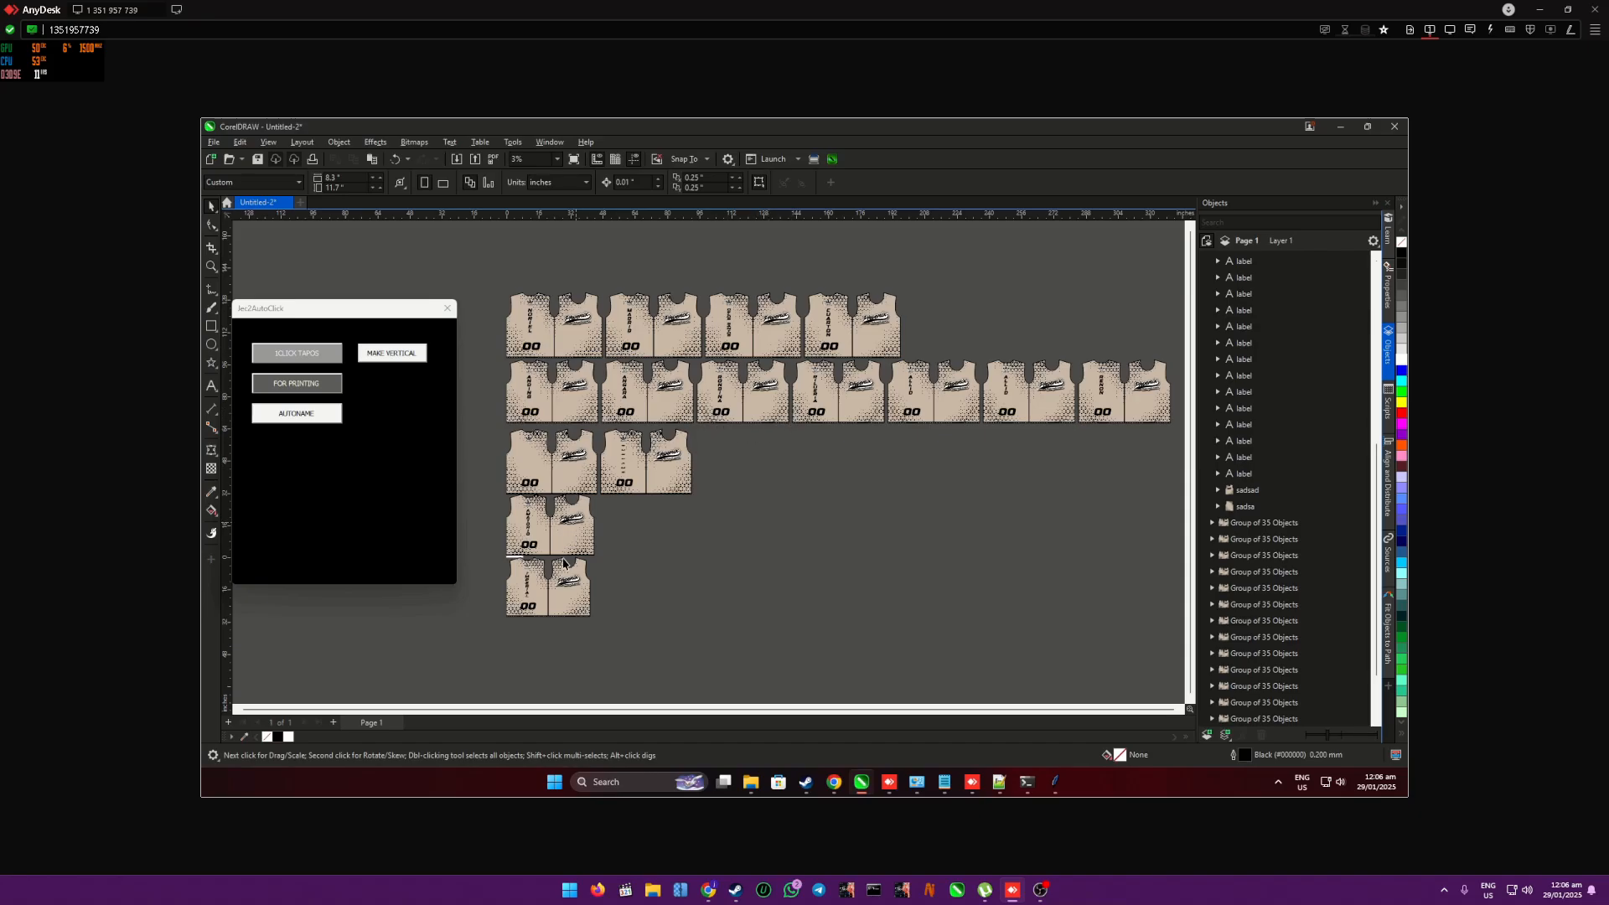
# - Delete the leftover SURNAME template shirt and the shirt without a name beside it in the third row
pyautogui.click(627, 472)
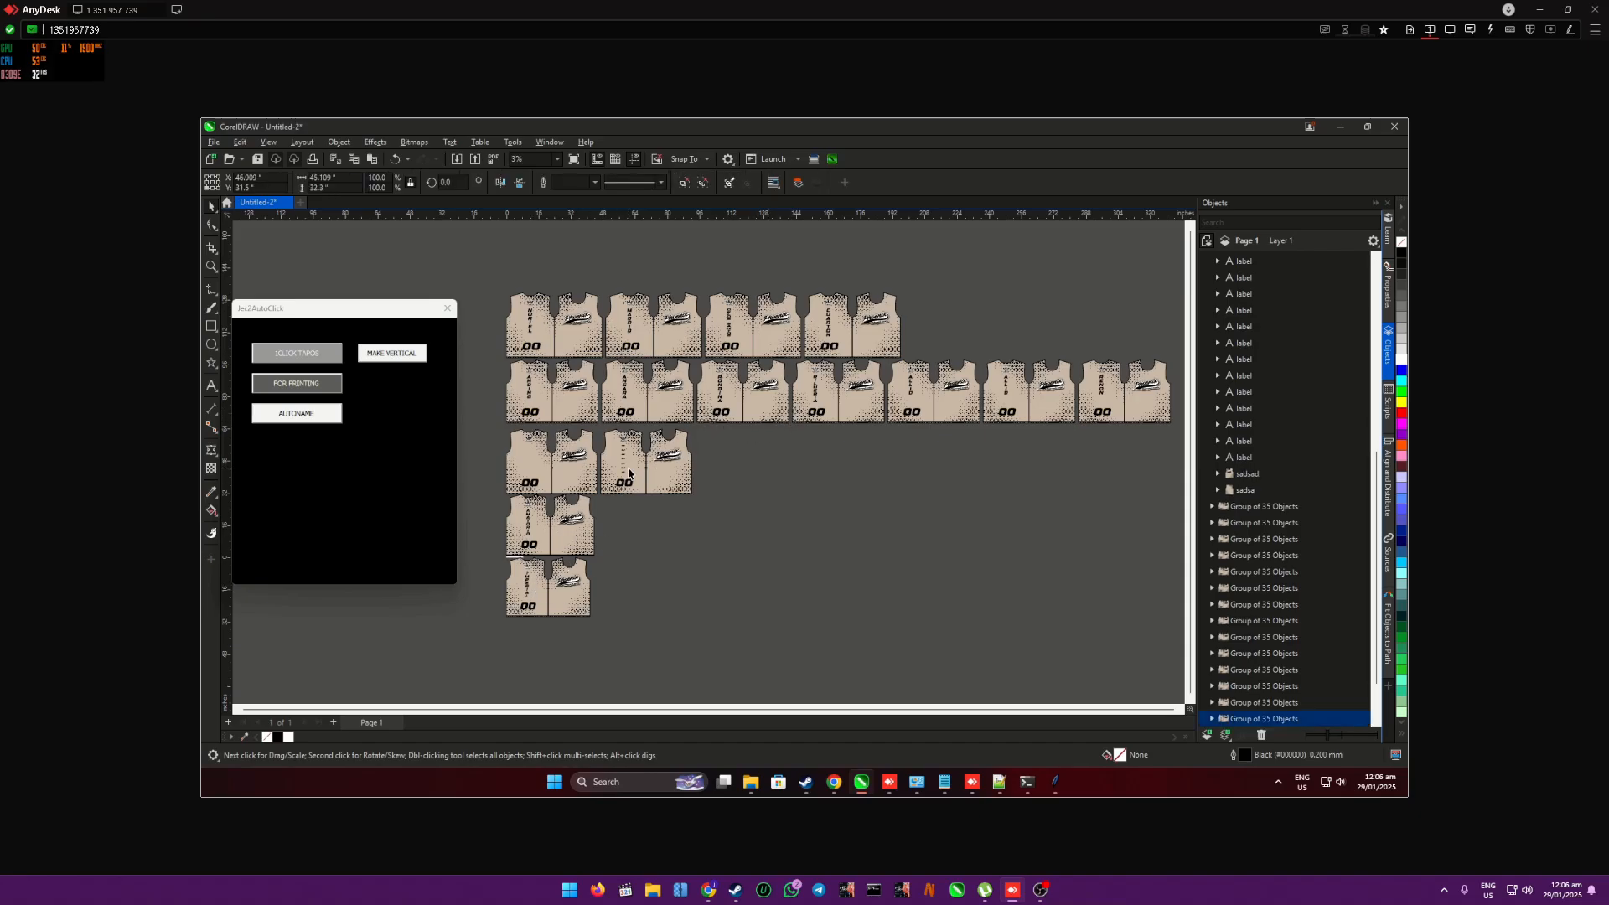
pyautogui.scroll(1, 633, 475)
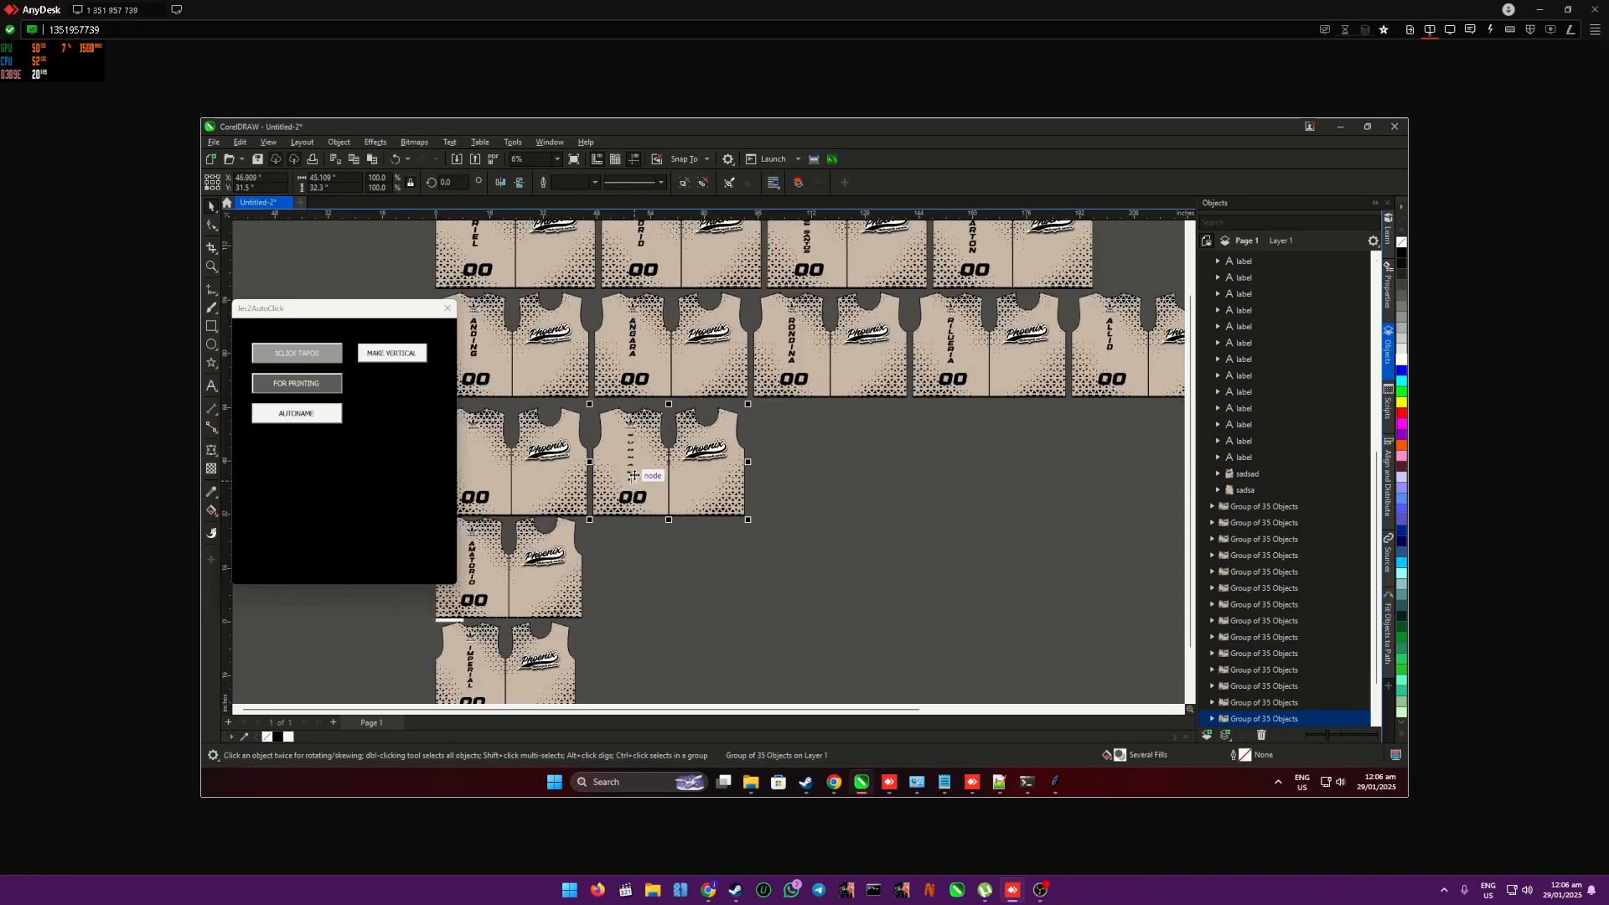
pyautogui.press('Delete')
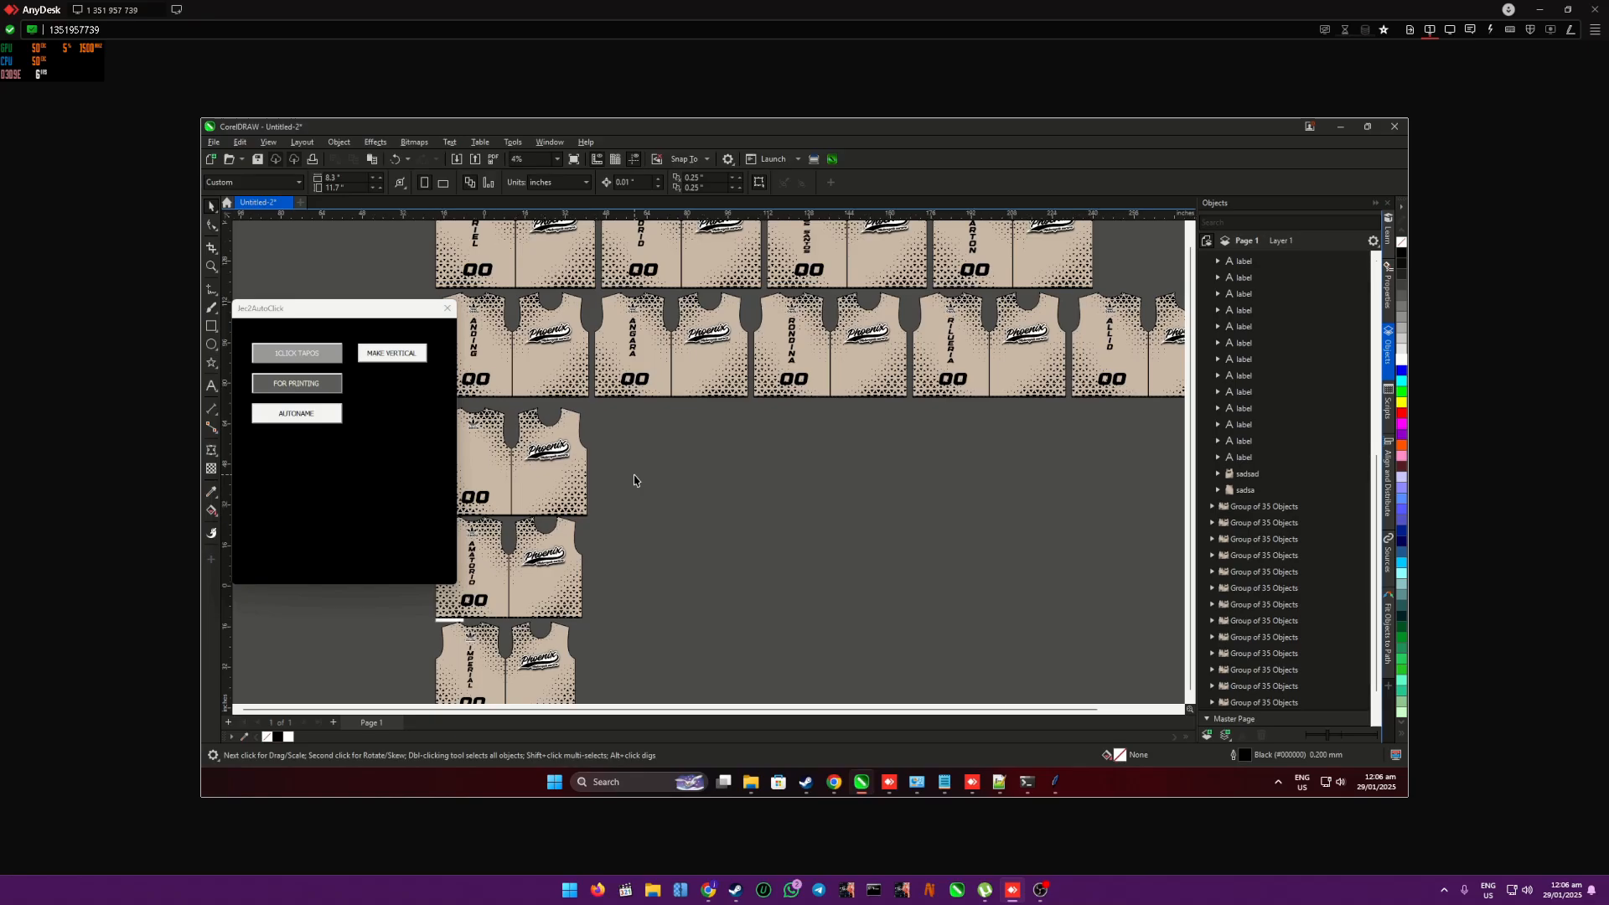
pyautogui.scroll(-1, 634, 480)
pyautogui.scroll(1, 515, 466)
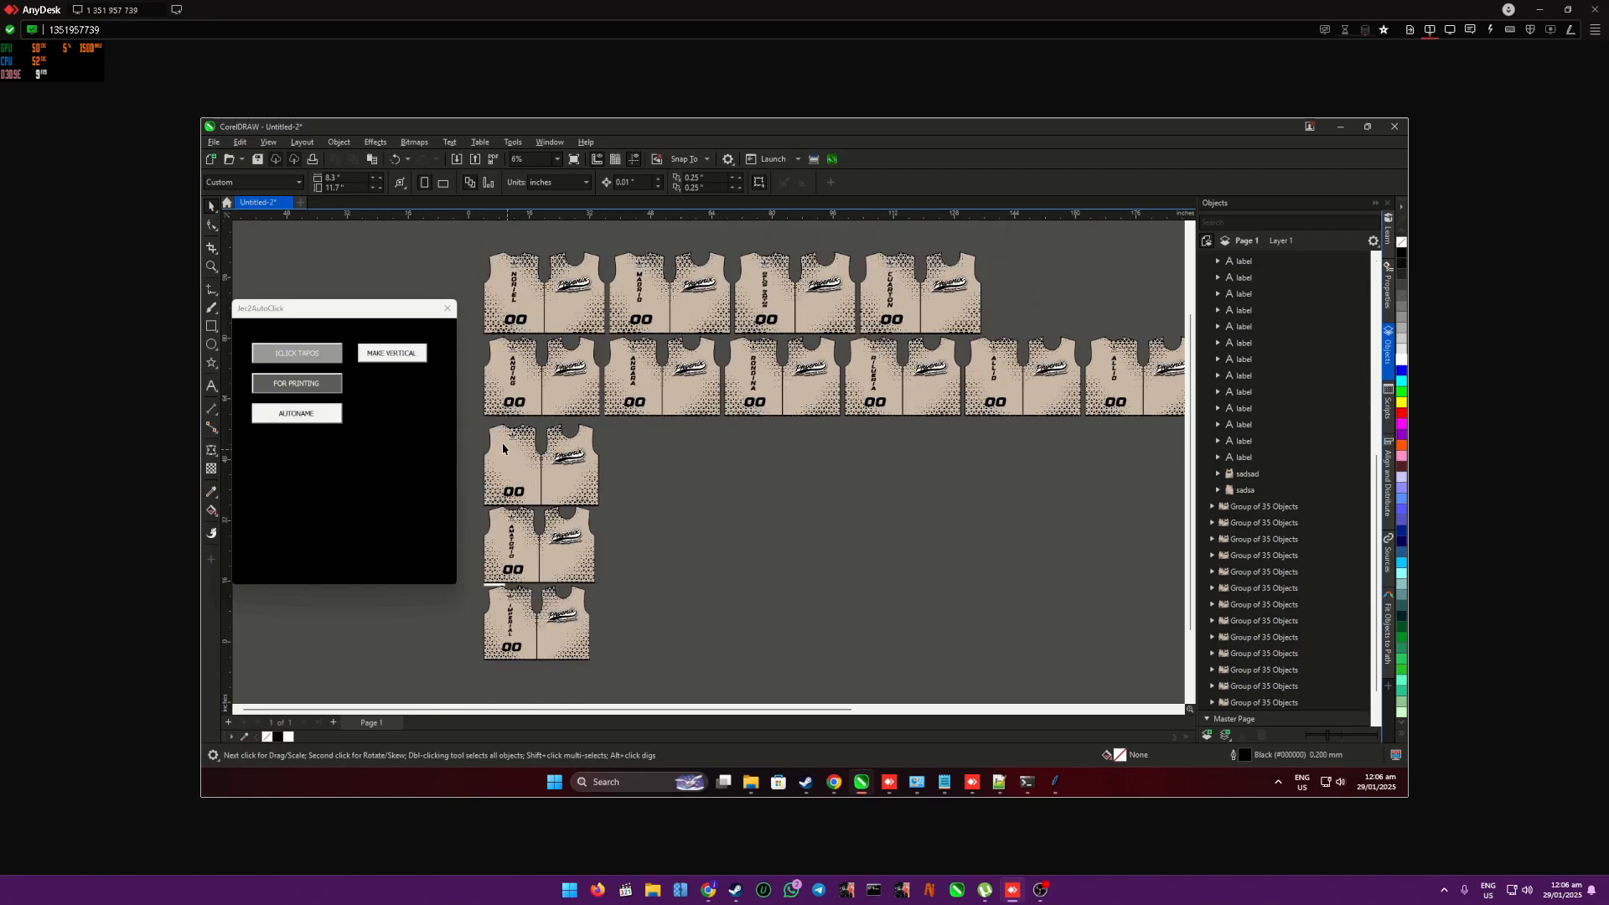
pyautogui.scroll(1, 501, 442)
pyautogui.click(503, 429)
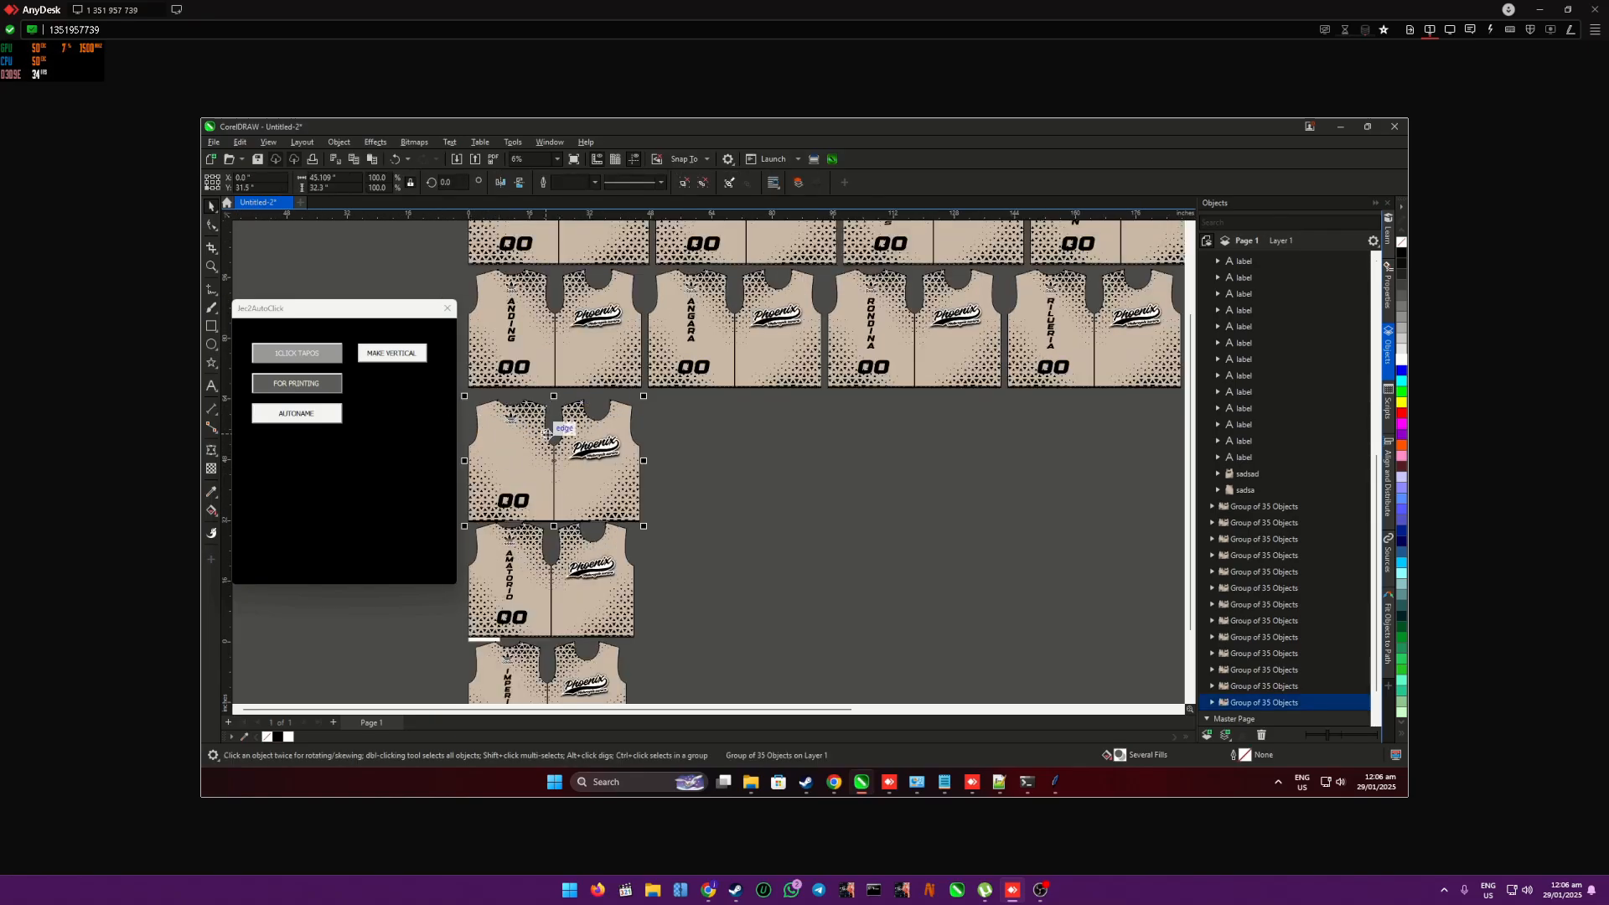
pyautogui.press('Delete')
# - Examine the size label printed along the bottom hem of a generated shirt
pyautogui.scroll(-1, 520, 420)
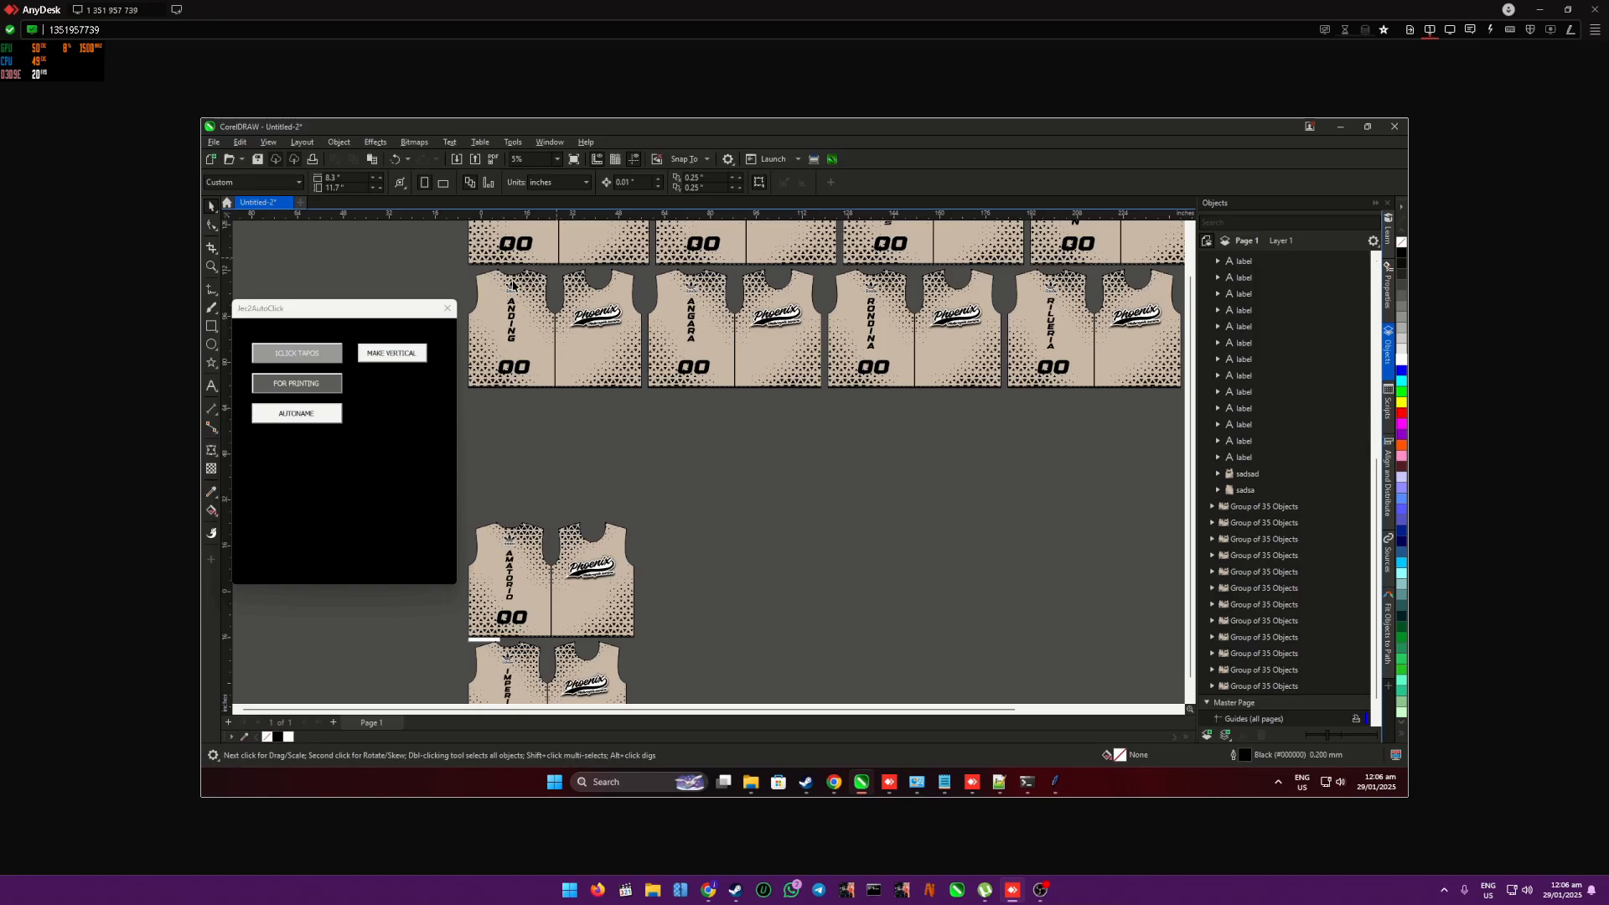
pyautogui.scroll(-1, 513, 285)
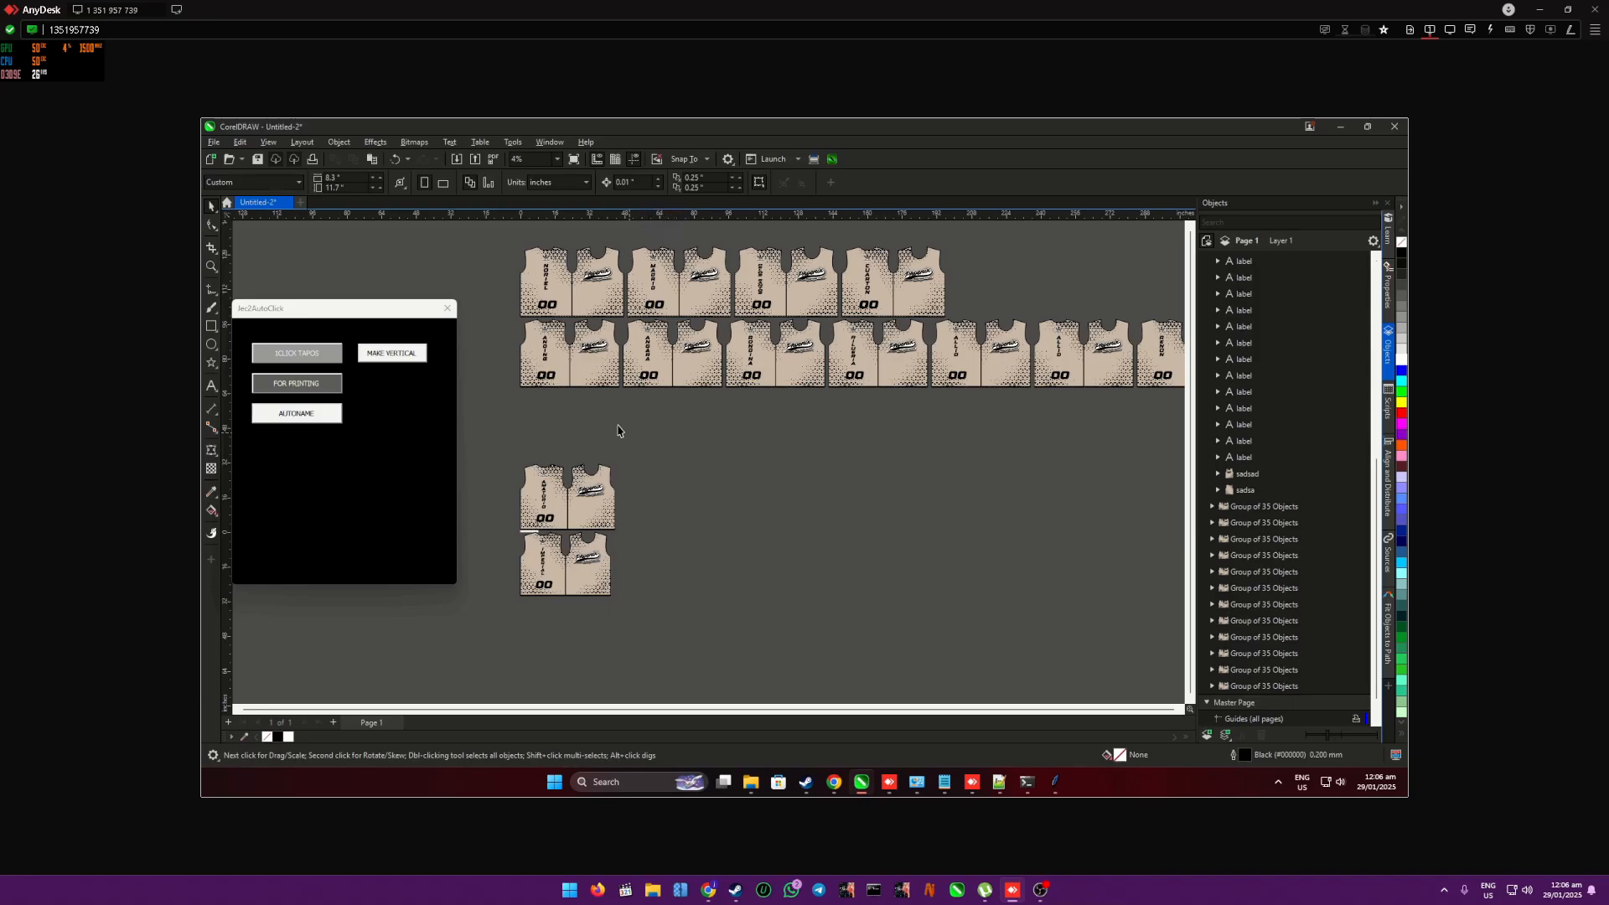
pyautogui.scroll(3, 618, 431)
pyautogui.scroll(5, 641, 363)
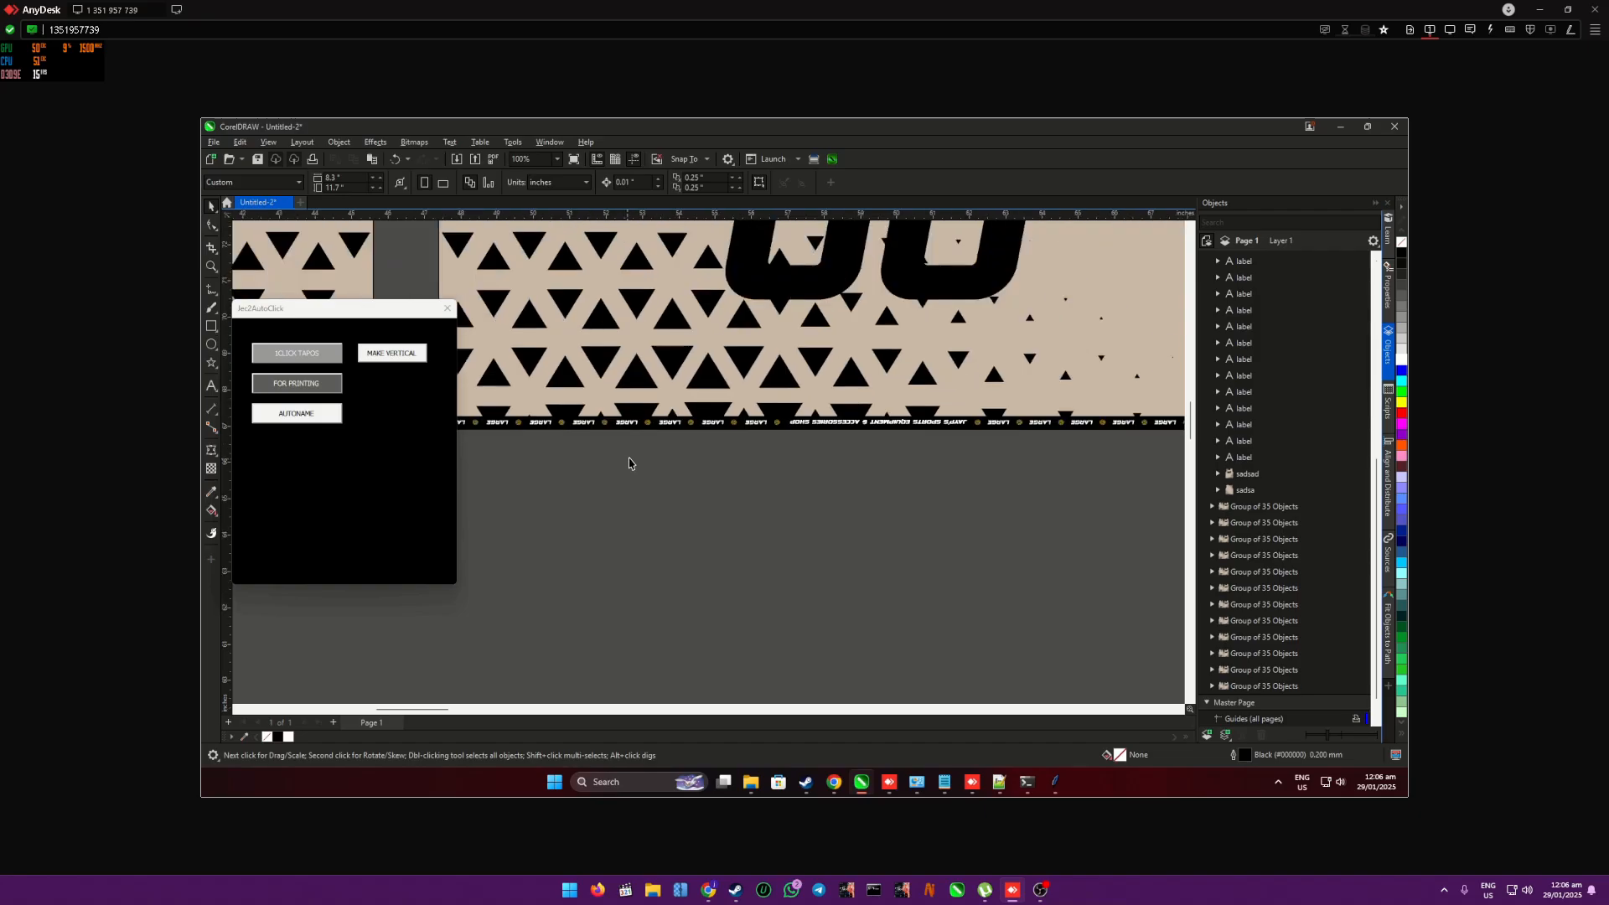
# - Run the FOR PRINTING macro to distribute all shirt groups to separate pages
pyautogui.scroll(-5, 628, 461)
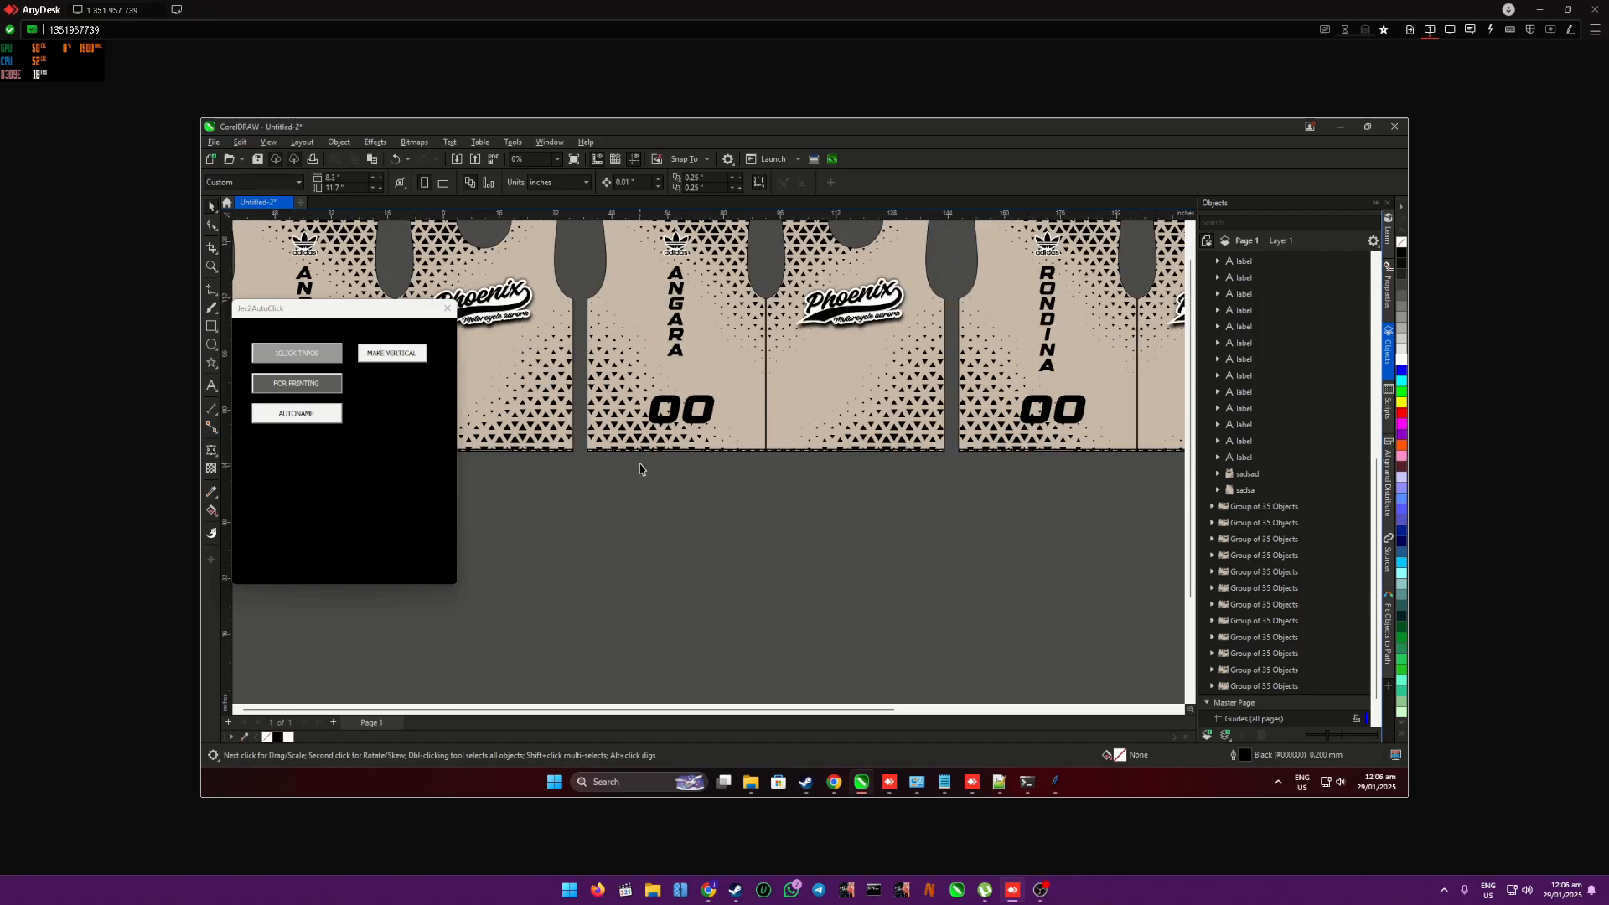
pyautogui.scroll(-2, 632, 489)
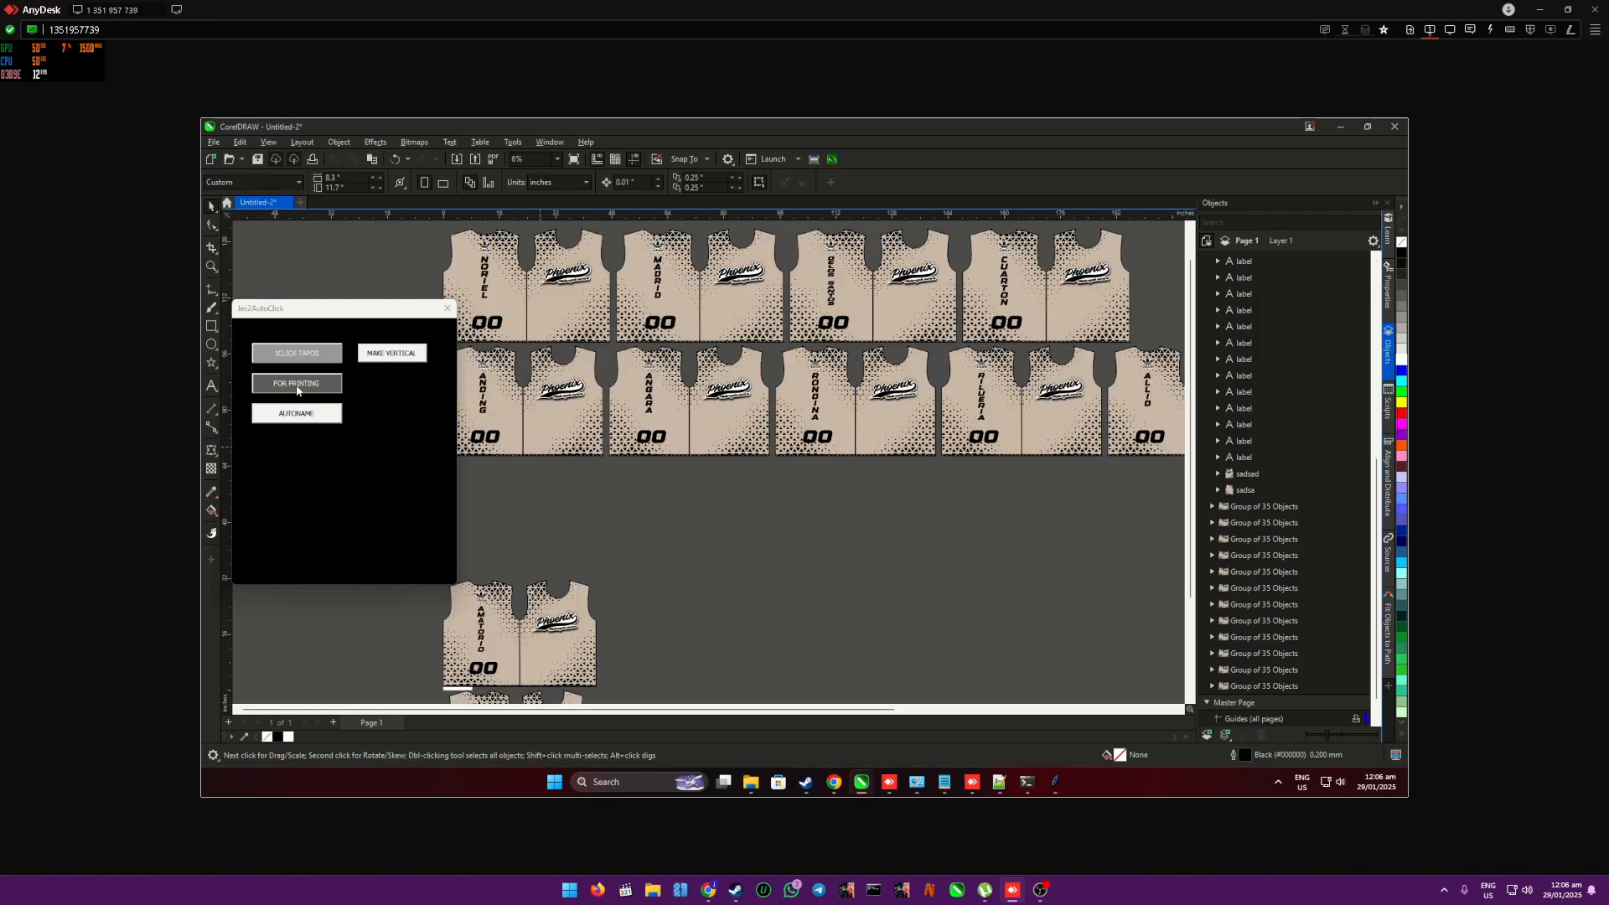
pyautogui.click(303, 385)
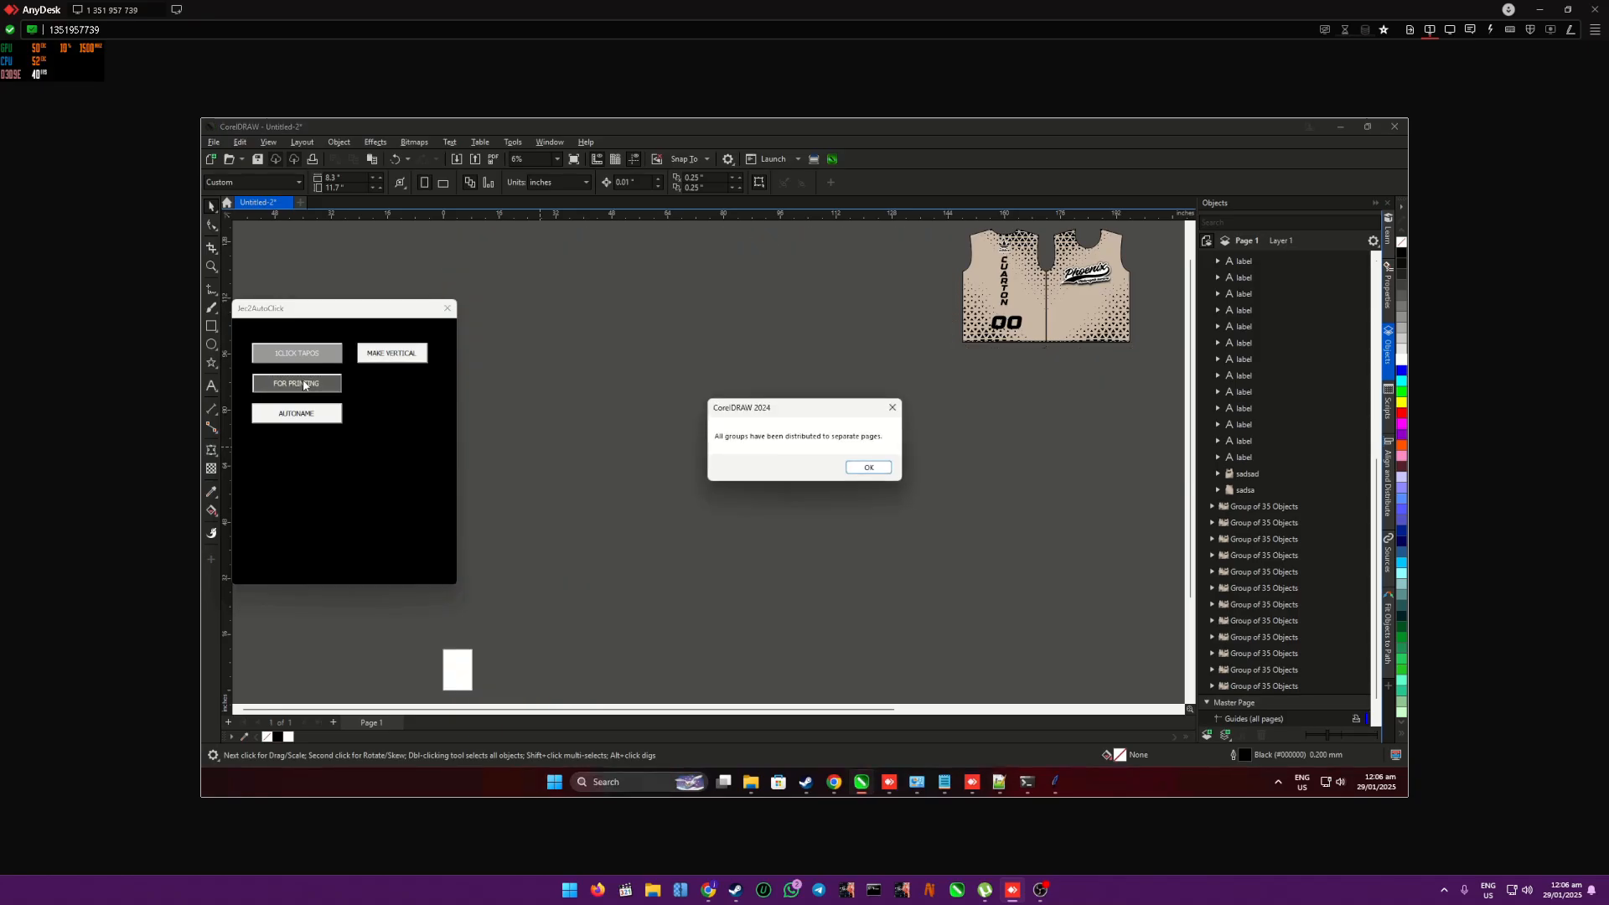
pyautogui.click(876, 468)
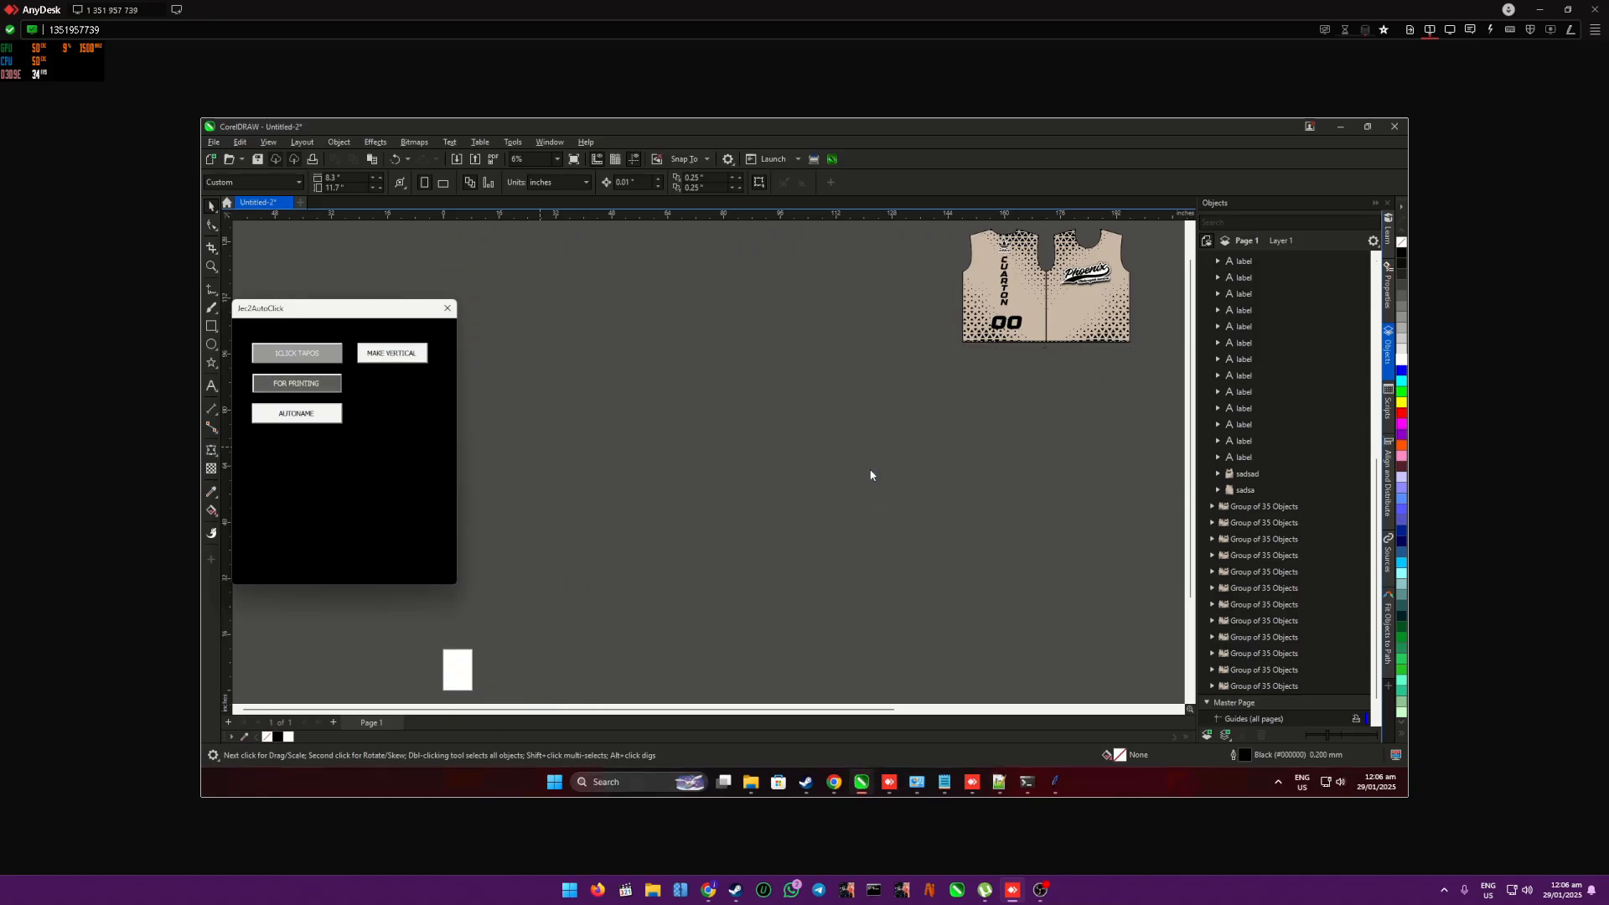
pyautogui.click(902, 472)
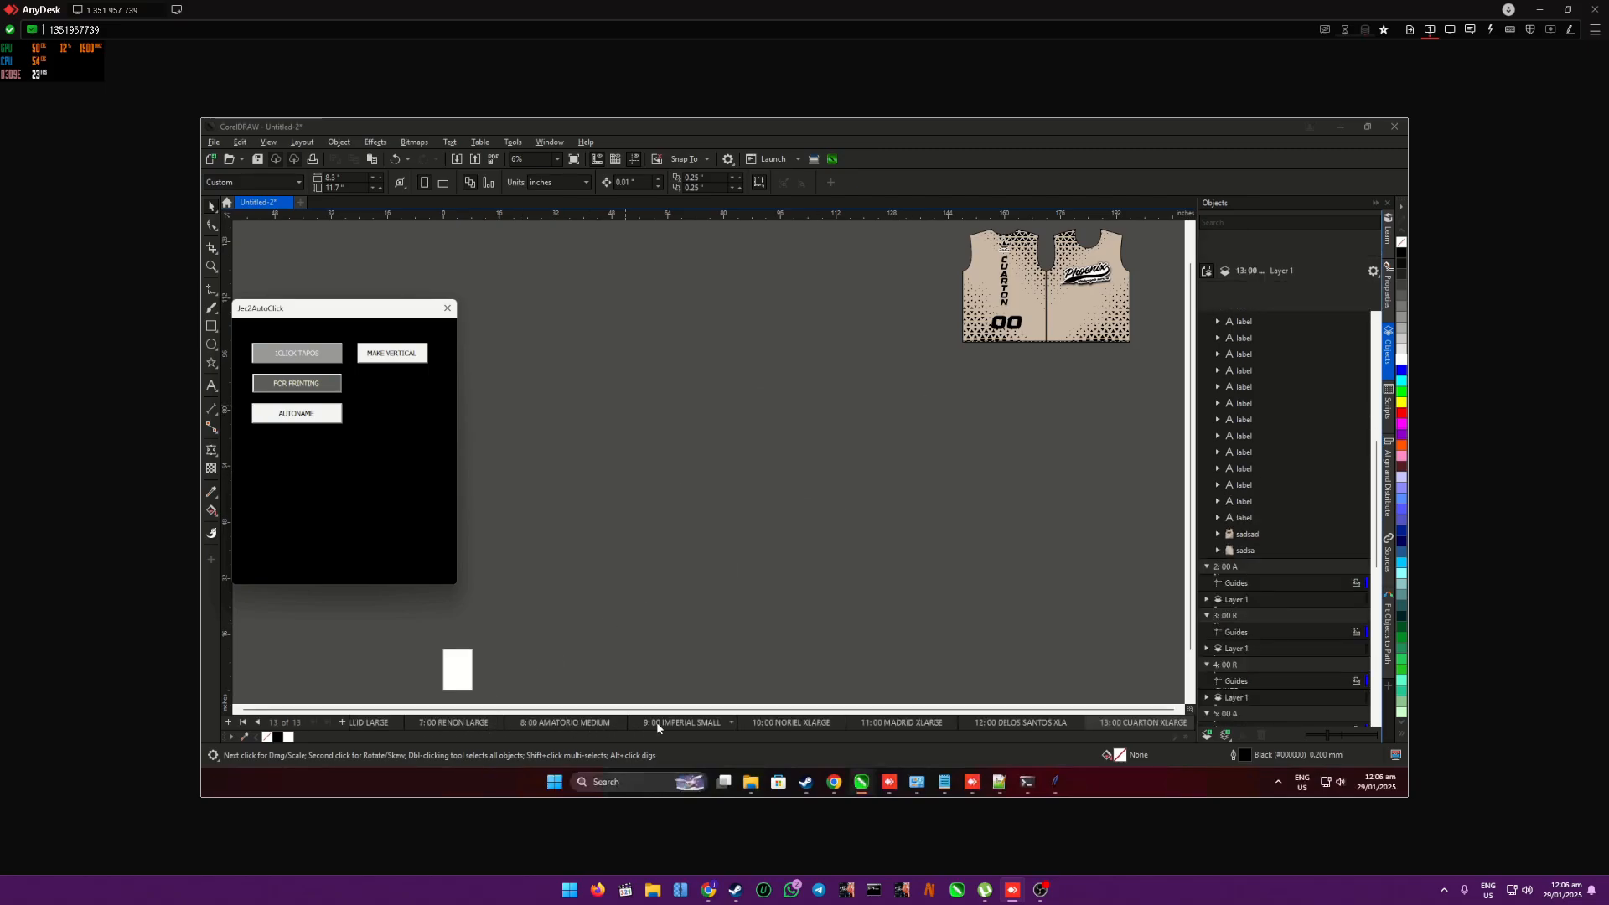
# - Examine the small shirt on page 9, including its vertical name, number and hem size label
pyautogui.click(727, 721)
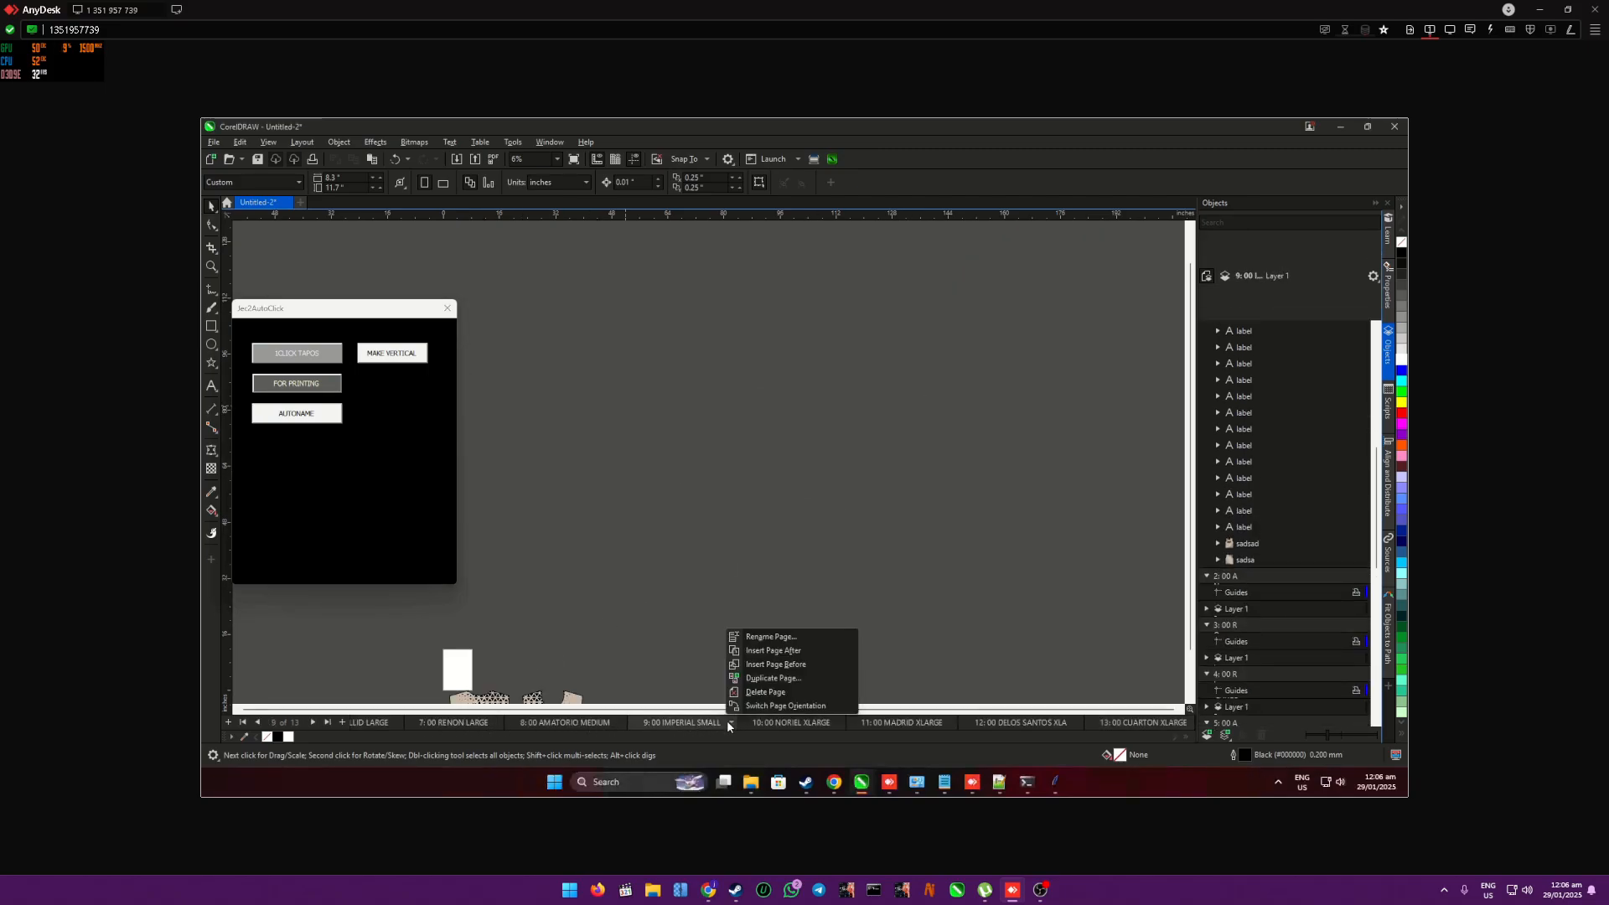
pyautogui.click(642, 664)
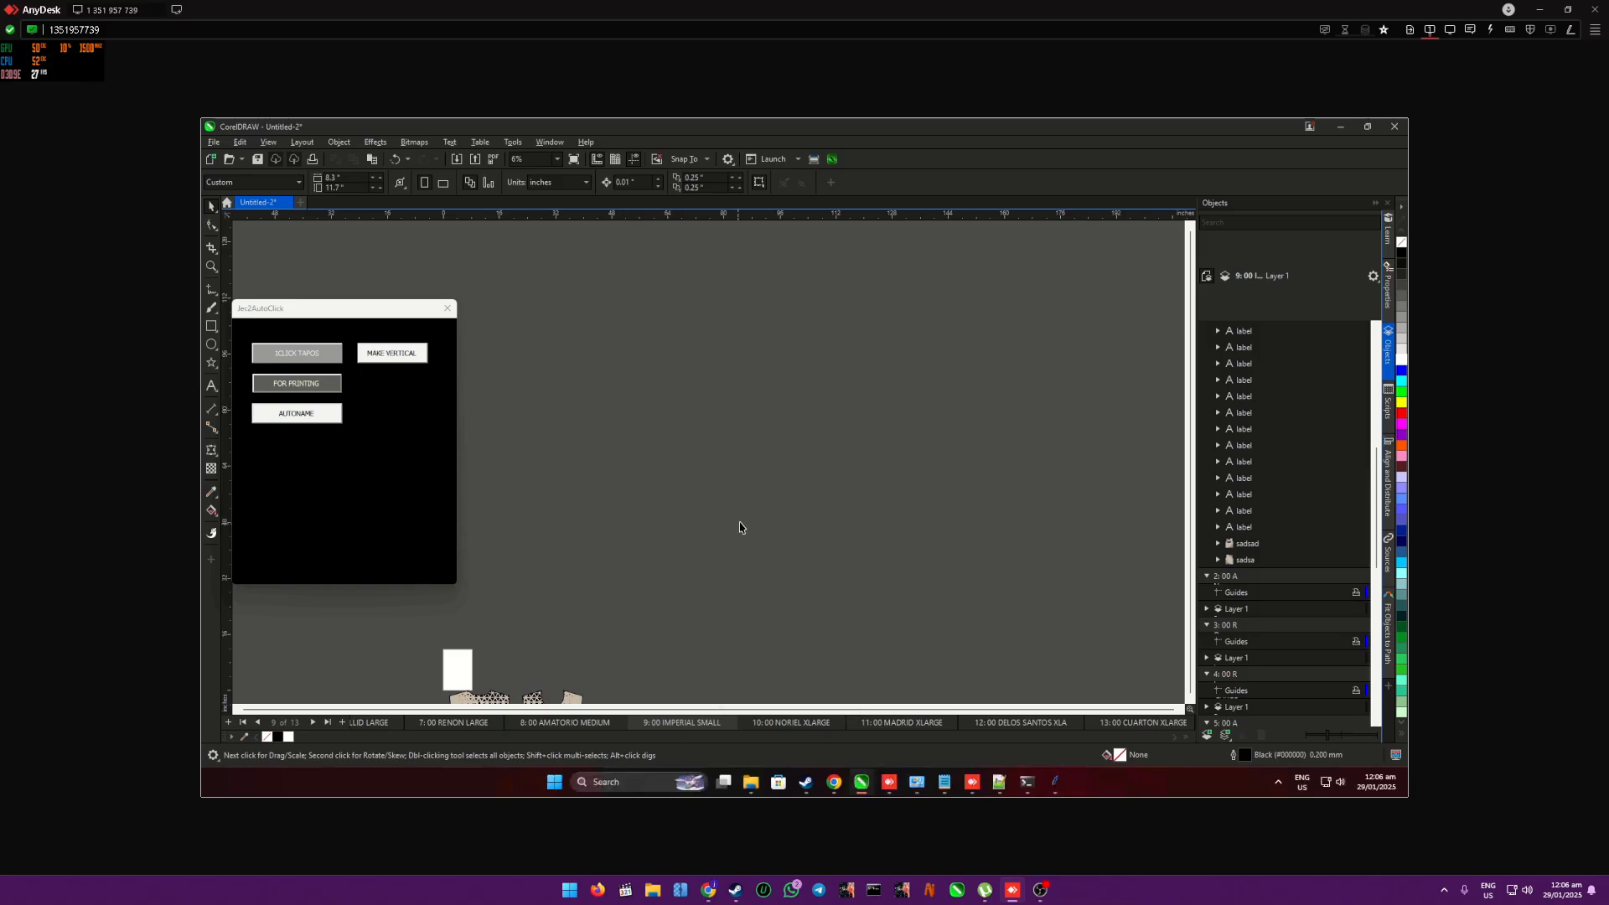
pyautogui.scroll(-2, 731, 536)
pyautogui.scroll(5, 632, 622)
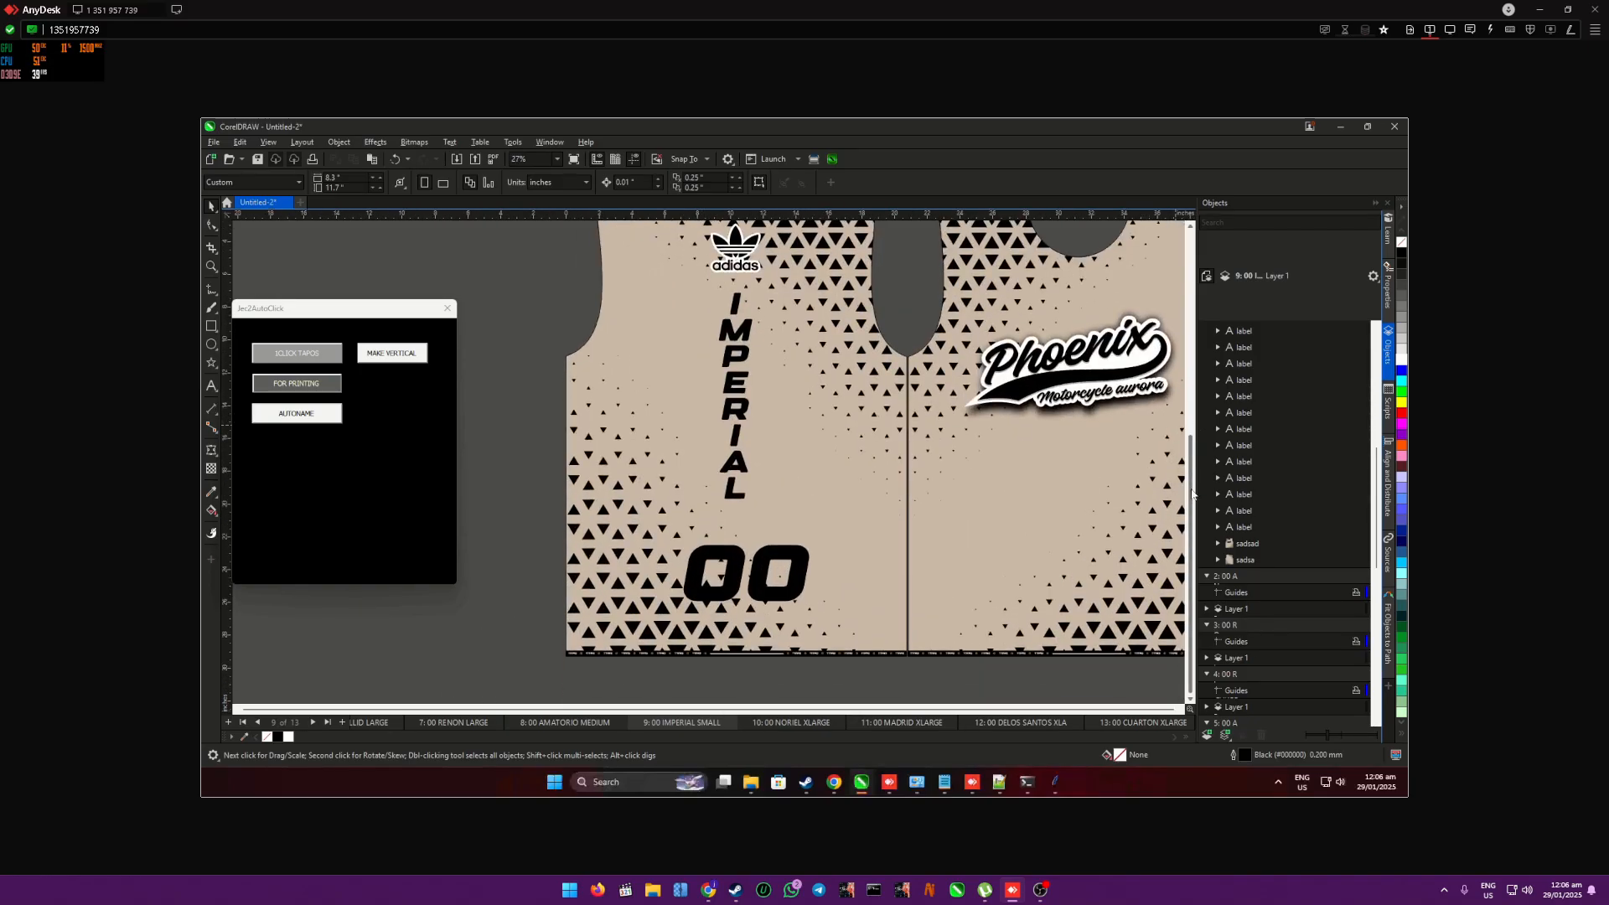
pyautogui.scroll(1, 646, 677)
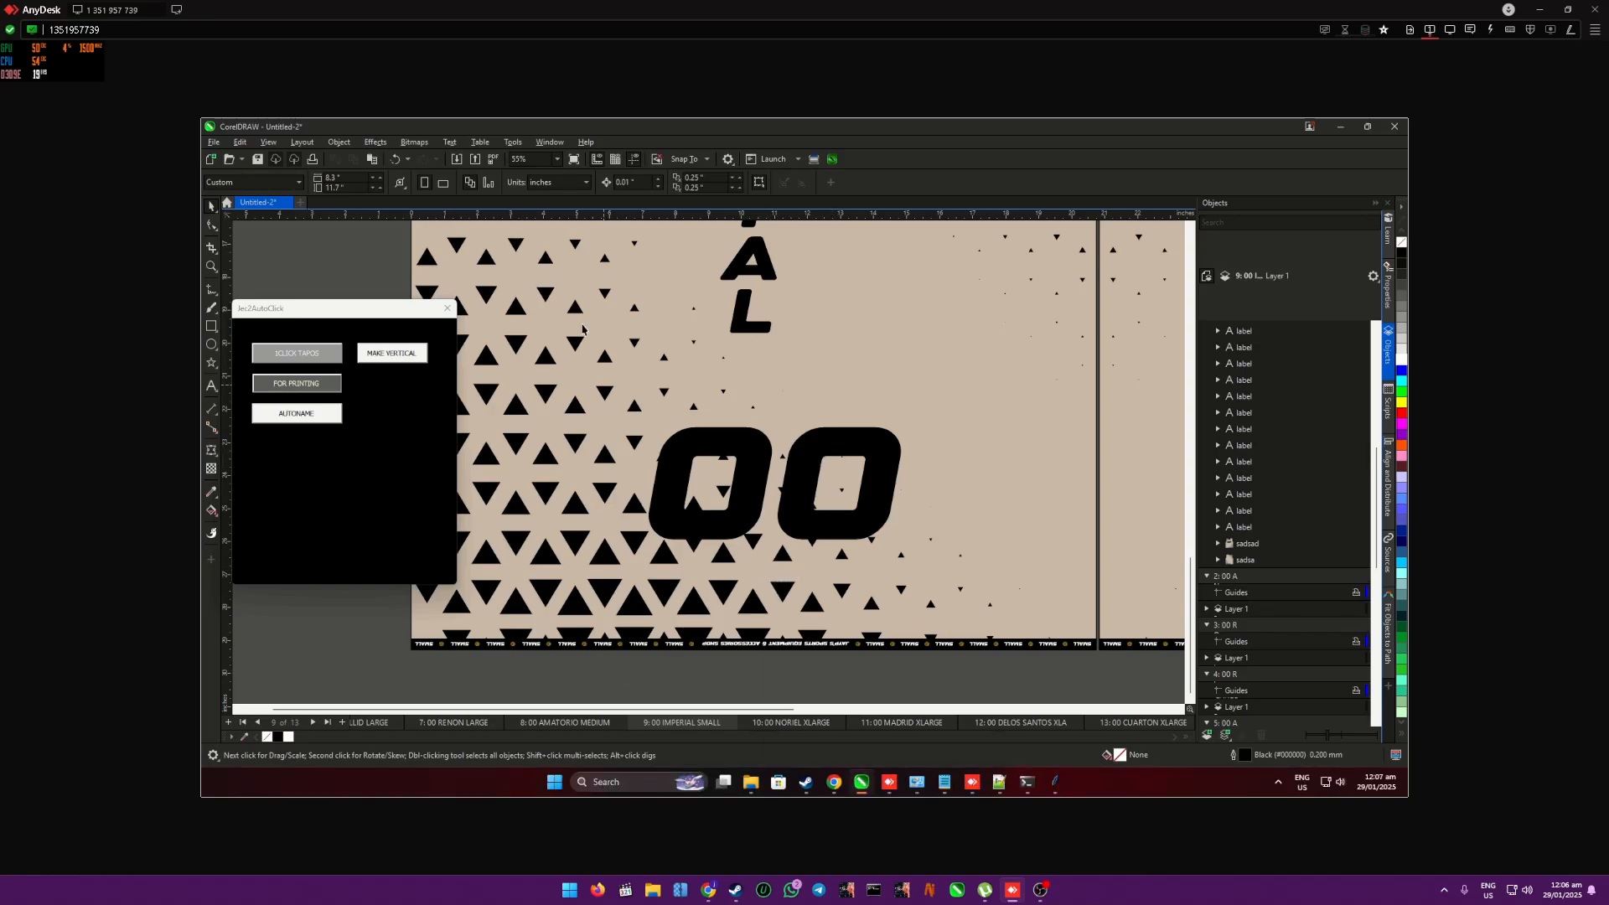
# - Save the drawing as a CorelDRAW file named printing in the long sleeve folder on the Desktop
pyautogui.click(214, 142)
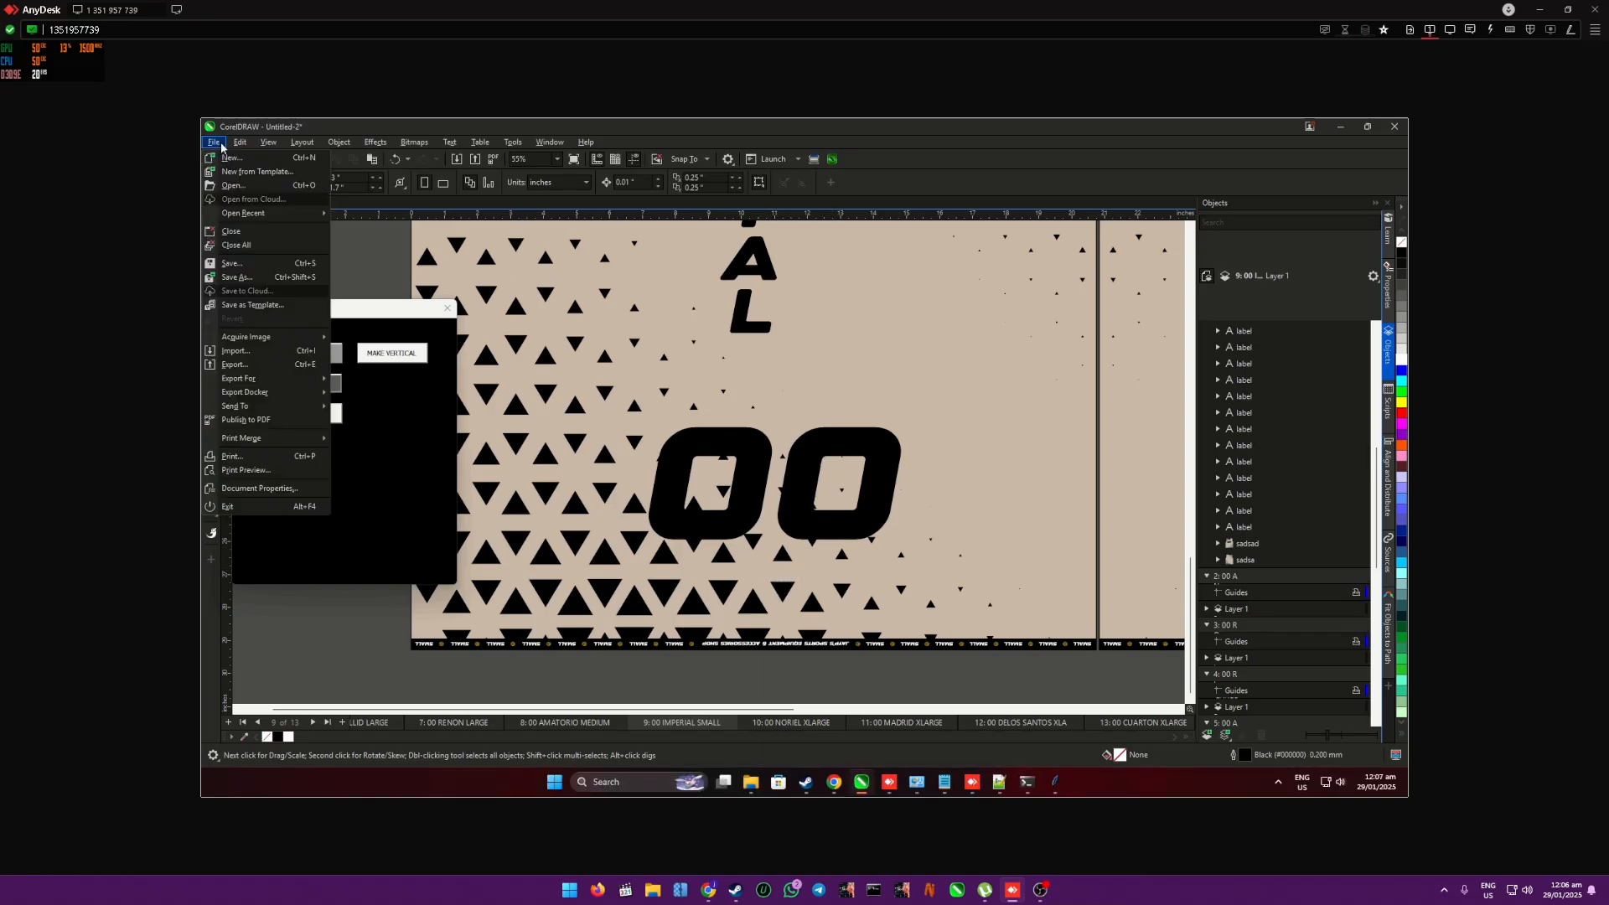
pyautogui.click(258, 277)
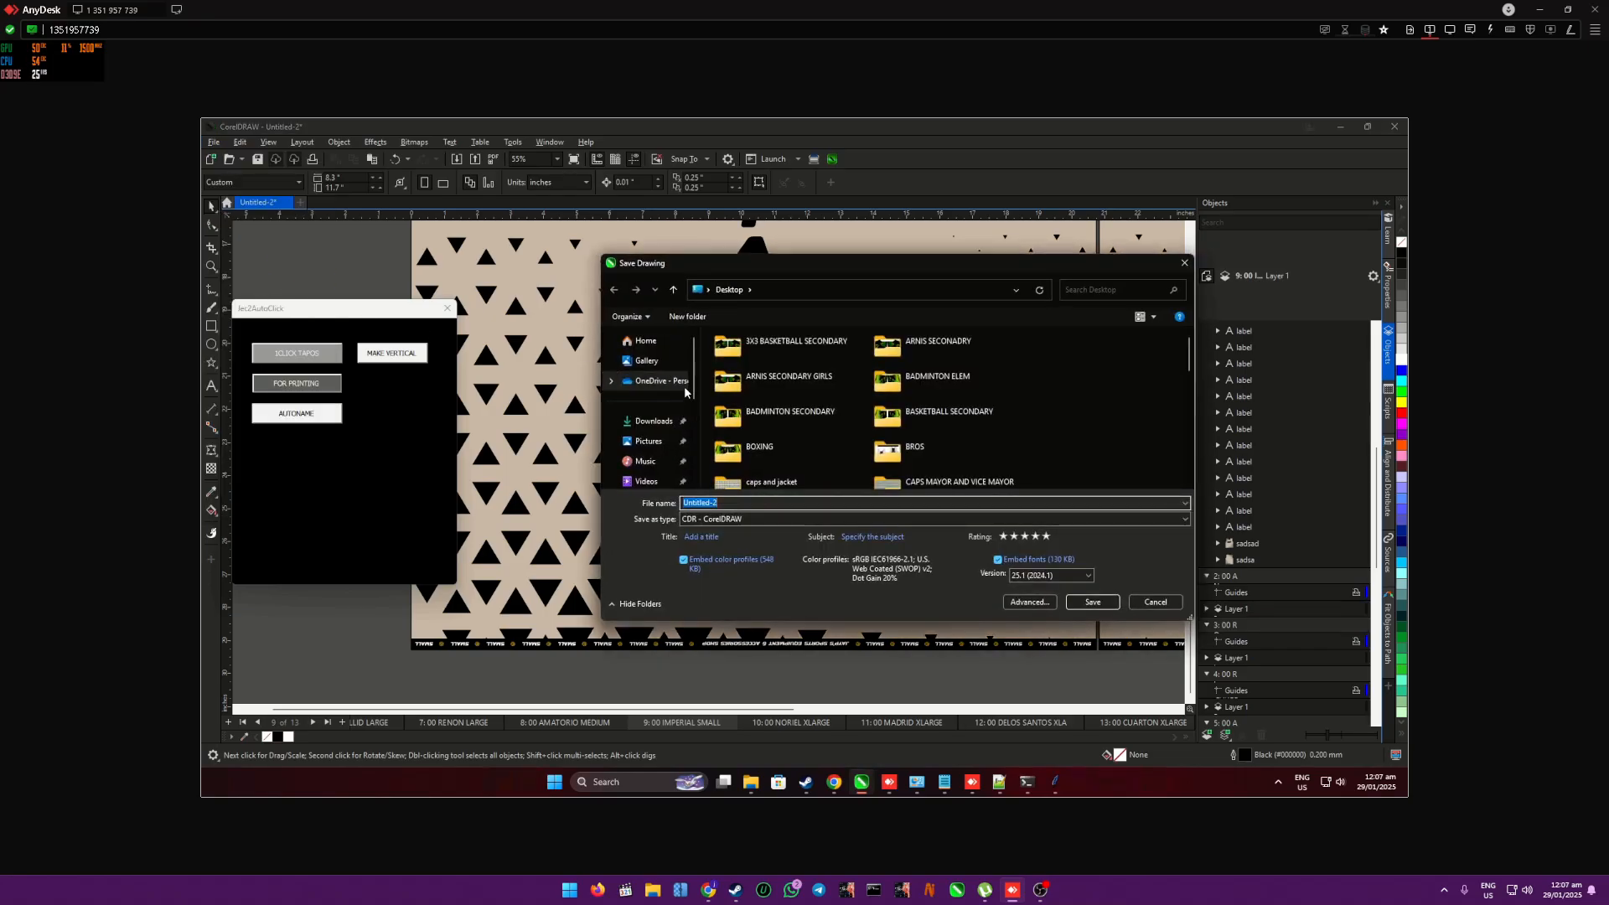
pyautogui.click(645, 341)
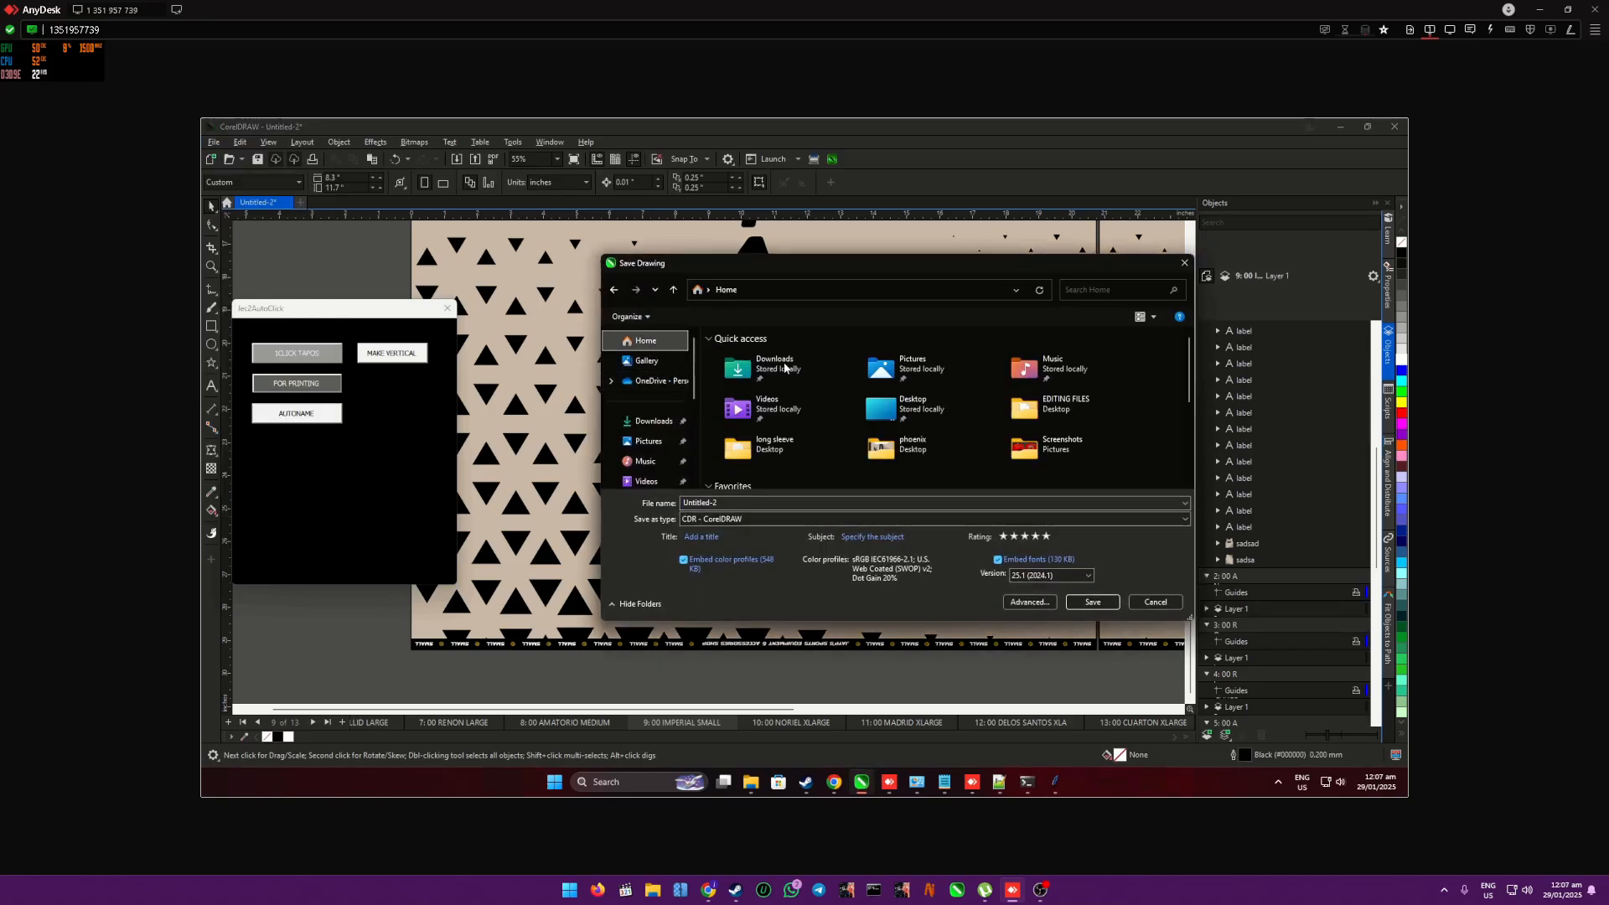
pyautogui.doubleClick(897, 406)
pyautogui.scroll(-3, 796, 401)
pyautogui.scroll(5, 796, 401)
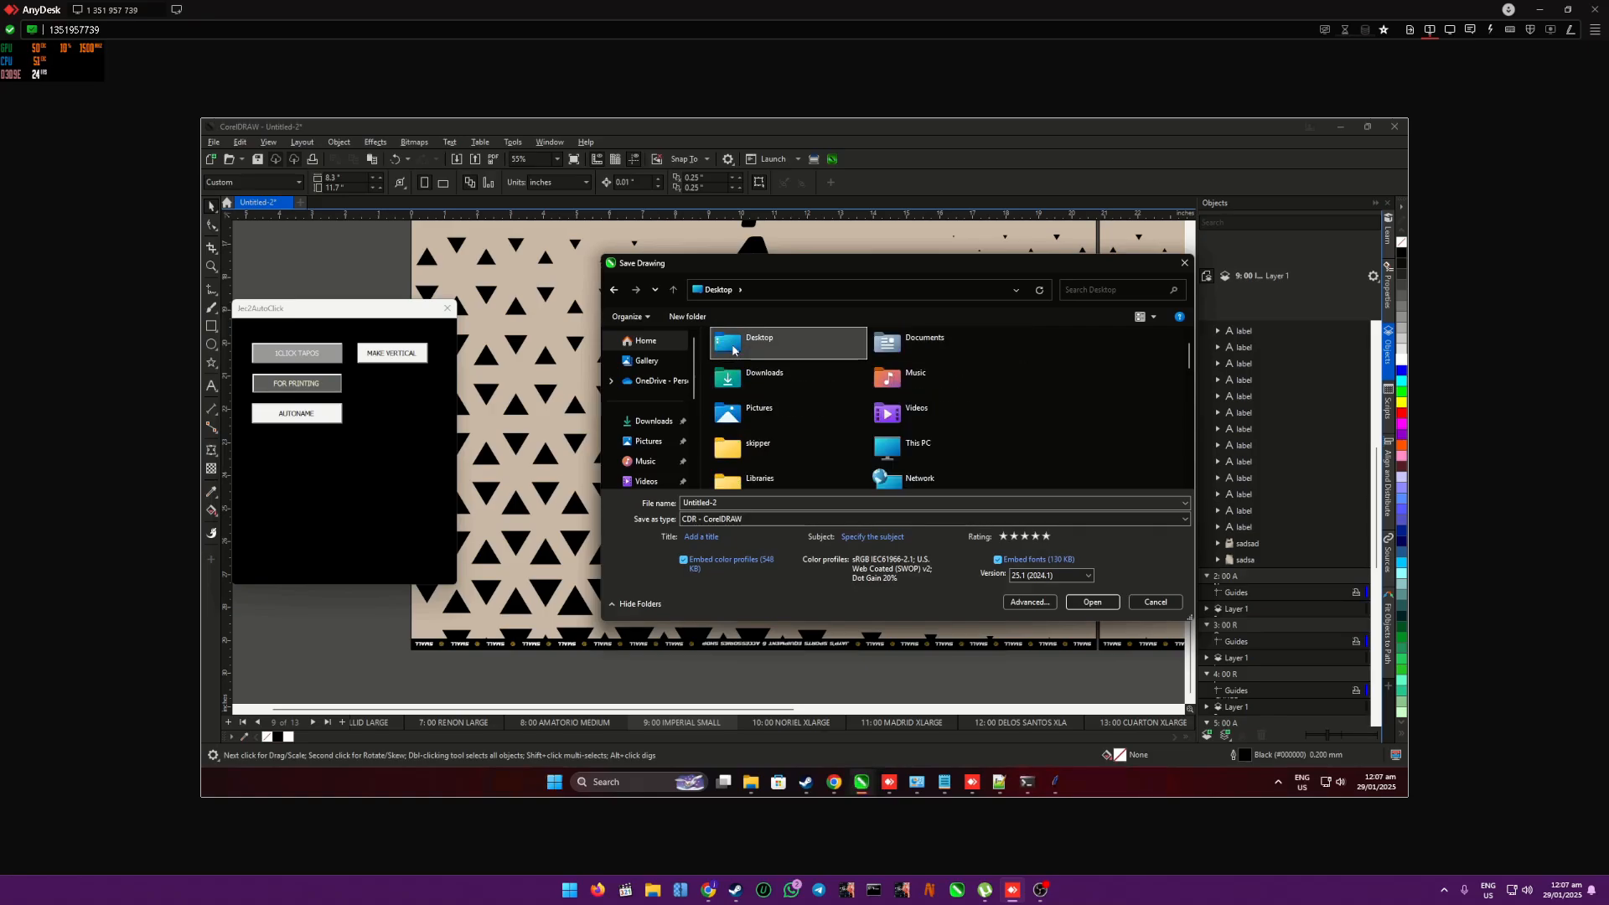
pyautogui.scroll(-2, 805, 385)
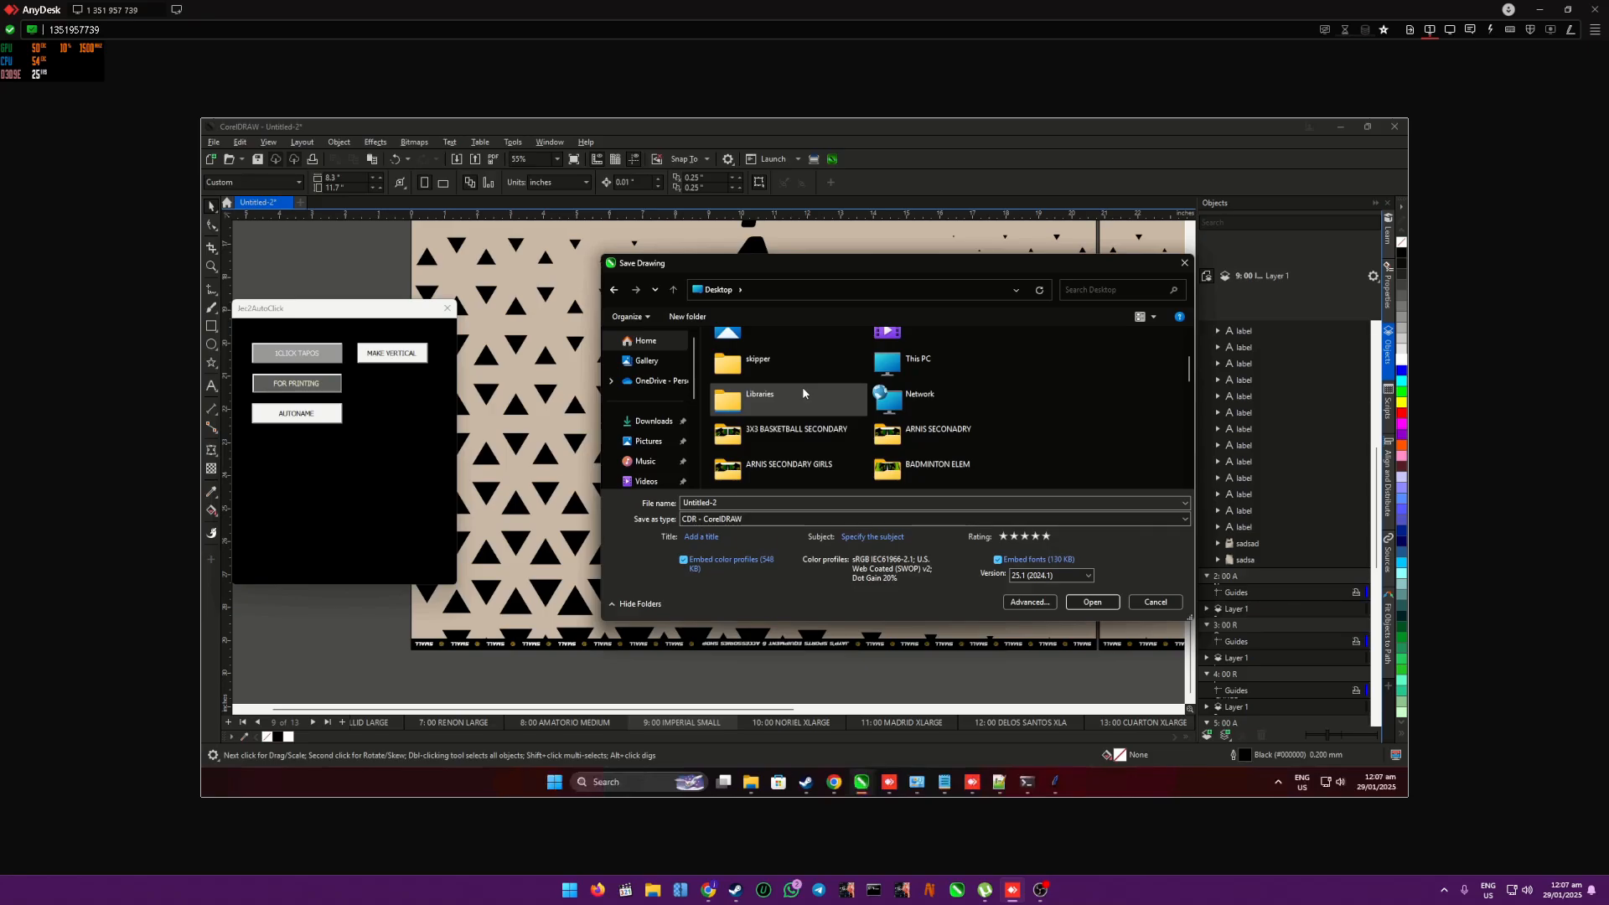
pyautogui.scroll(-6, 803, 391)
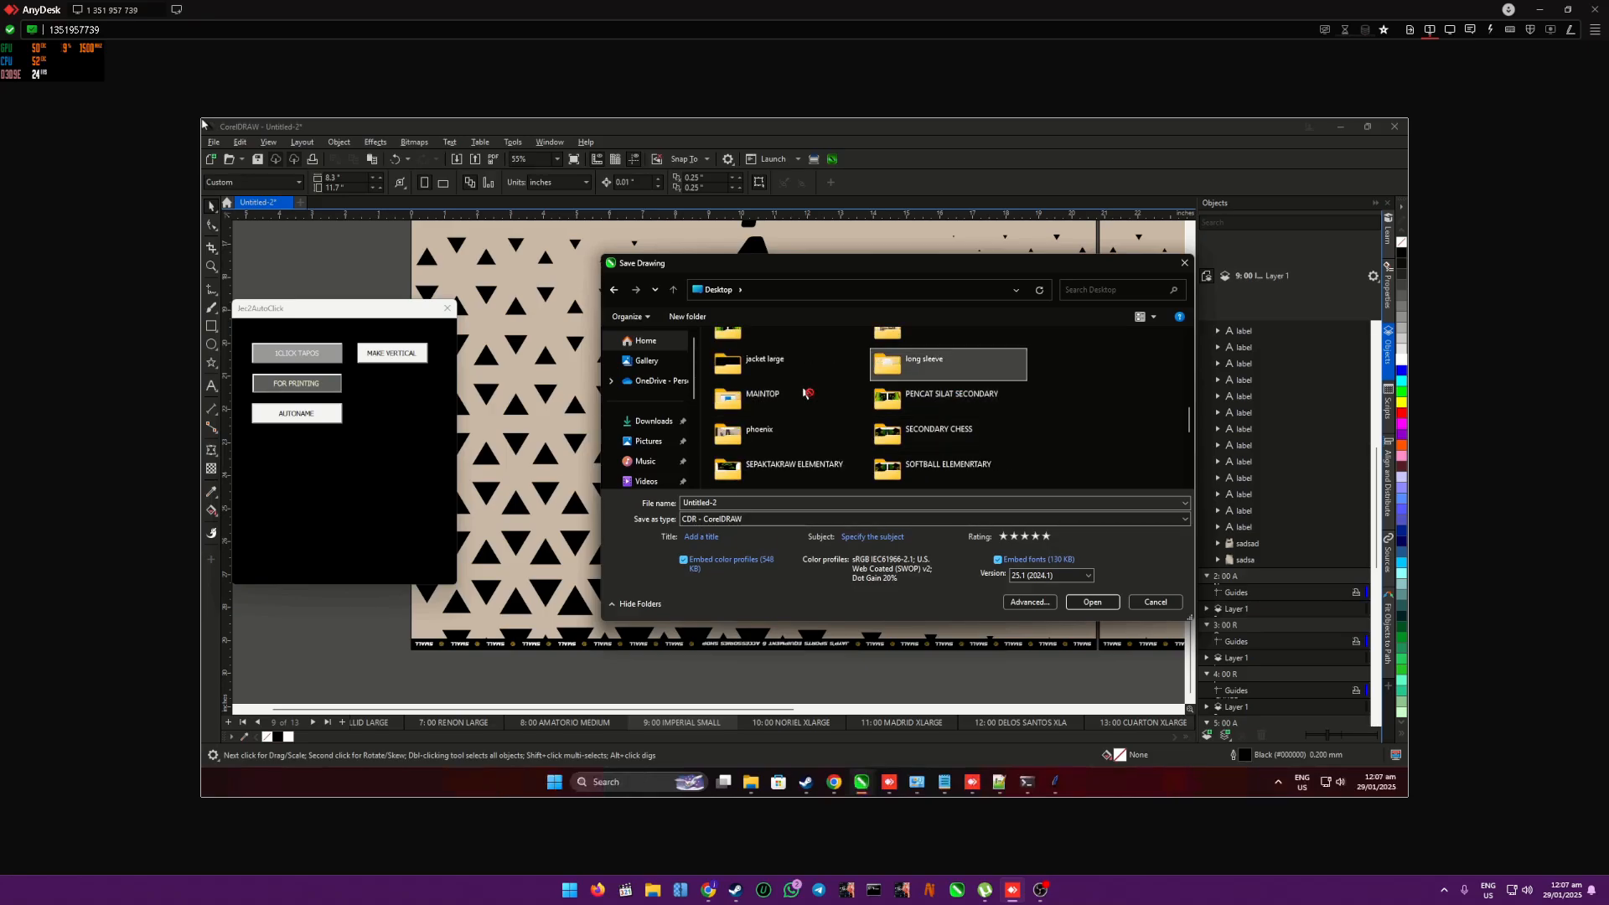
pyautogui.doubleClick(867, 377)
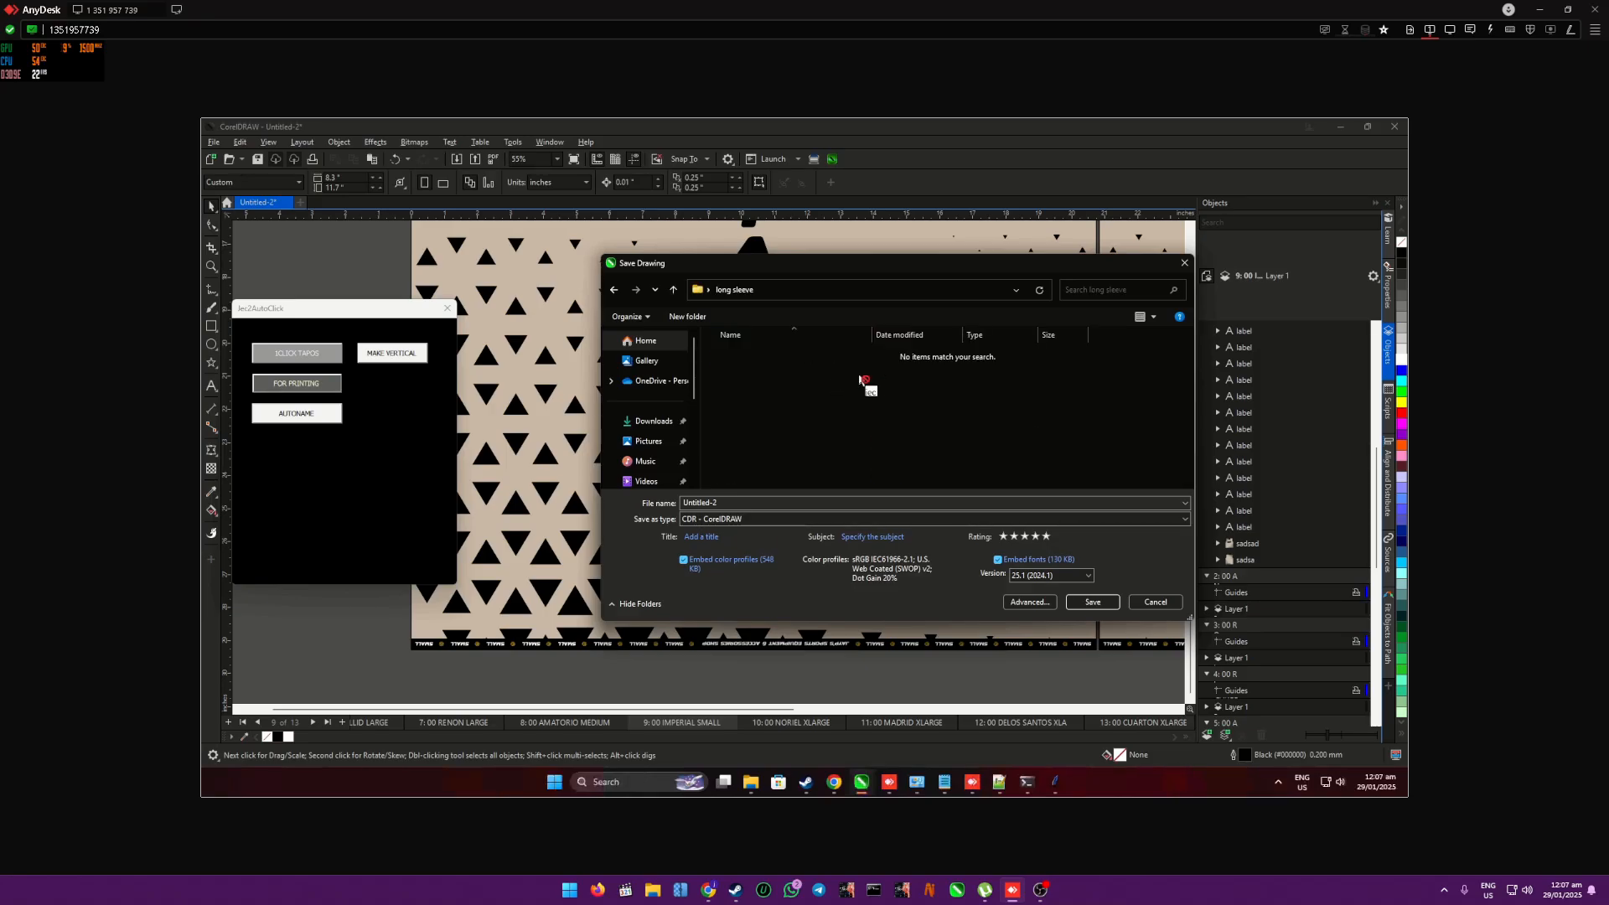
pyautogui.click(742, 504)
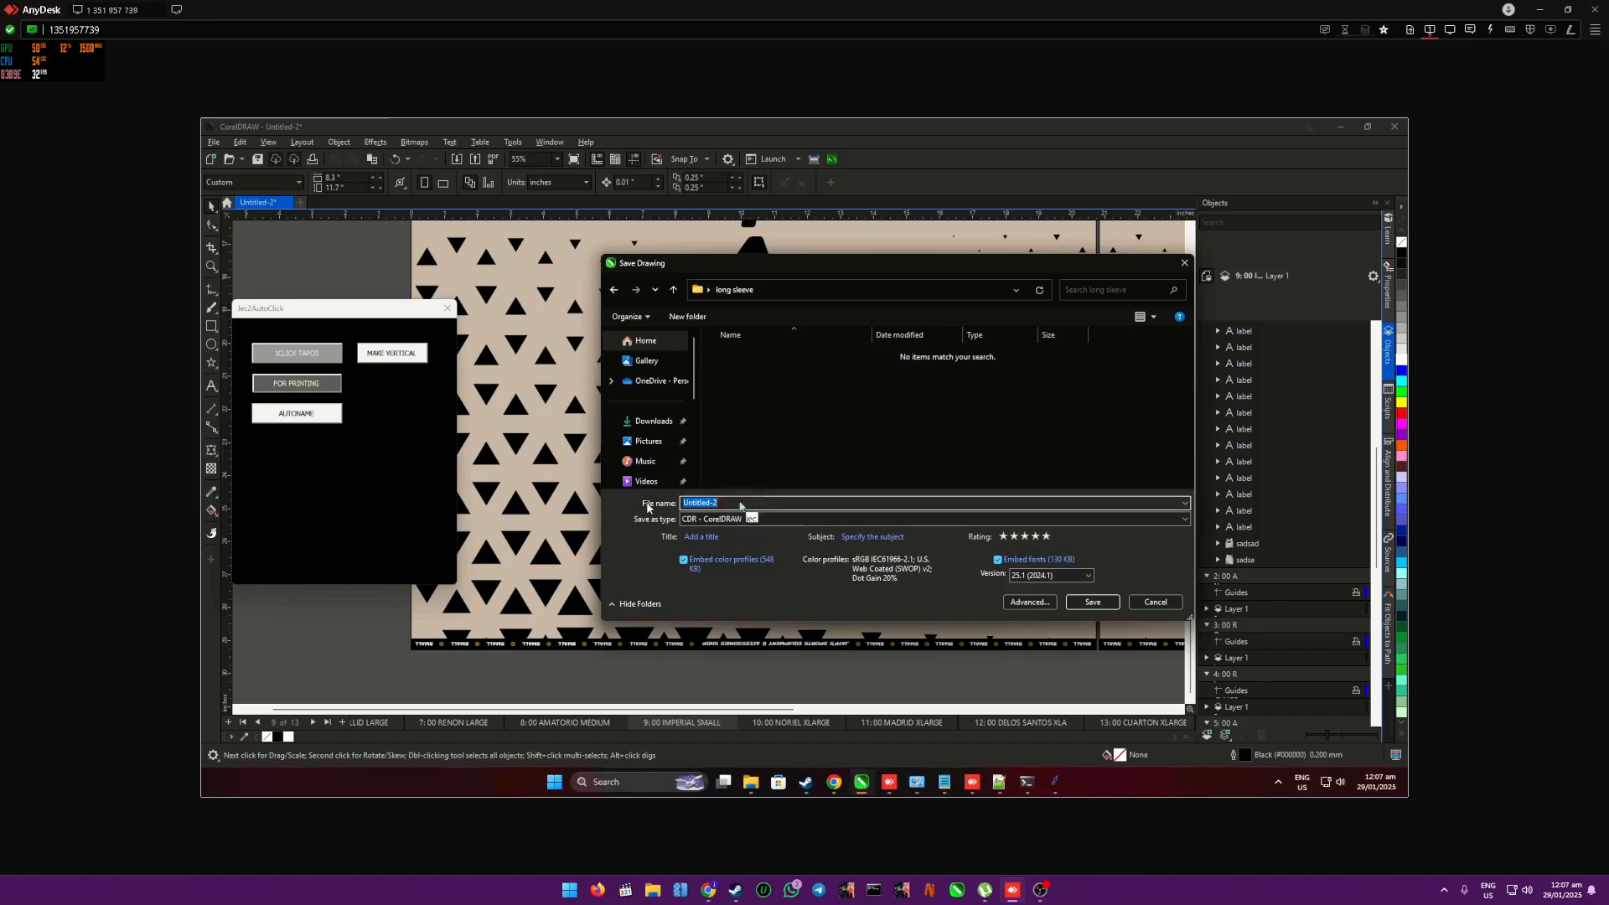
pyautogui.write('printing')
pyautogui.click(1088, 601)
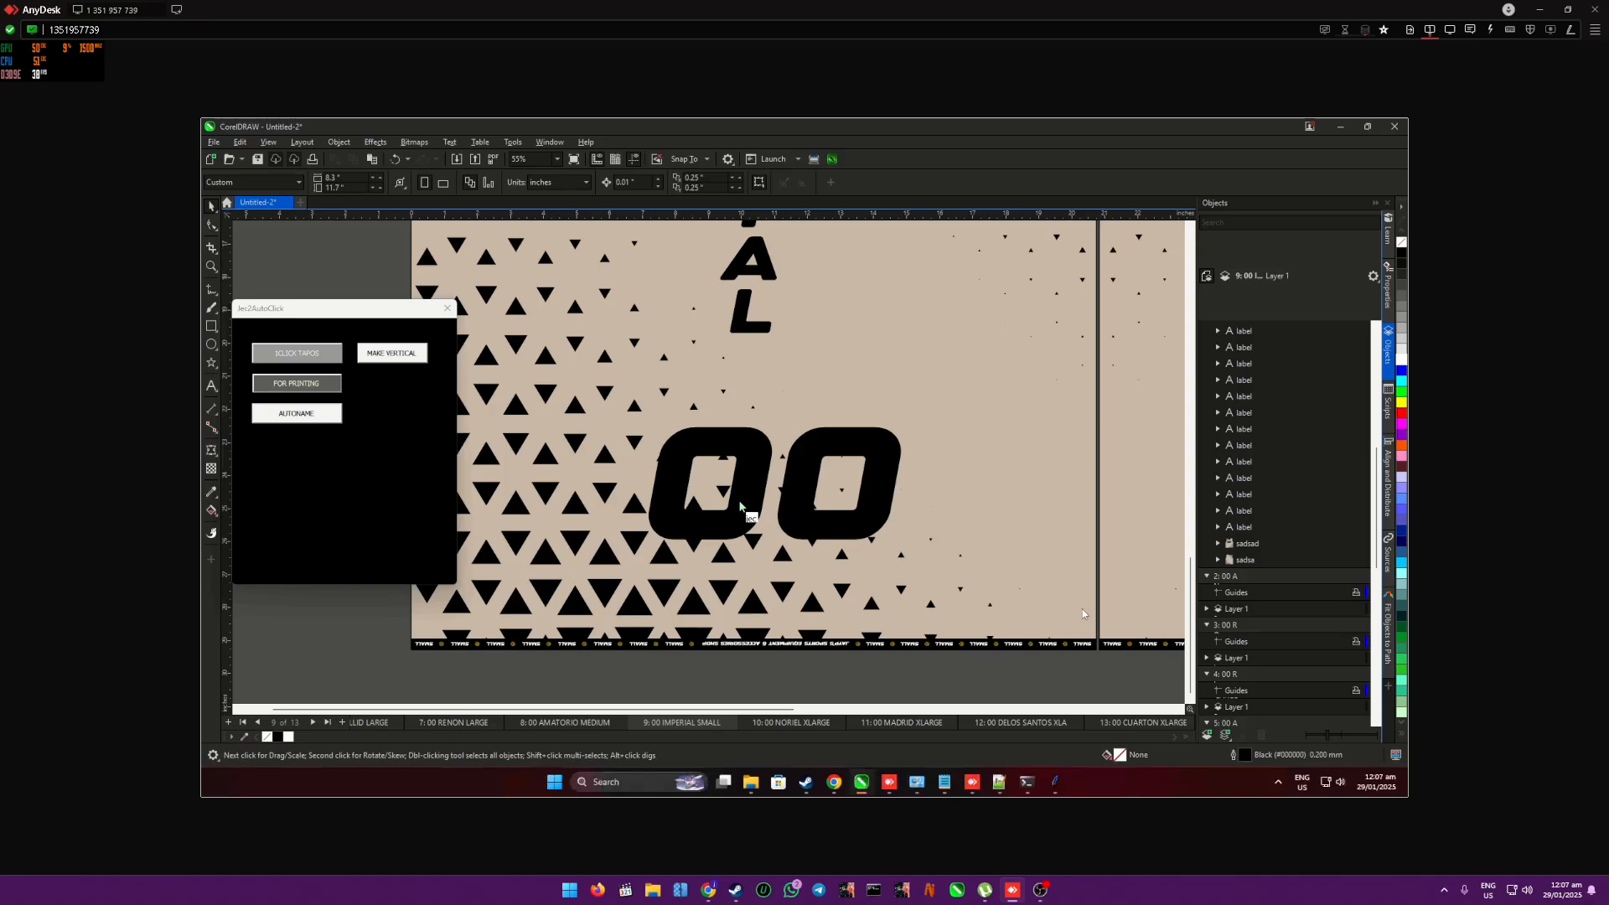
# - Inspect the small shirt's bottom hem and compare the shirt's size and placement with the white page sheet on page 9
pyautogui.click(984, 467)
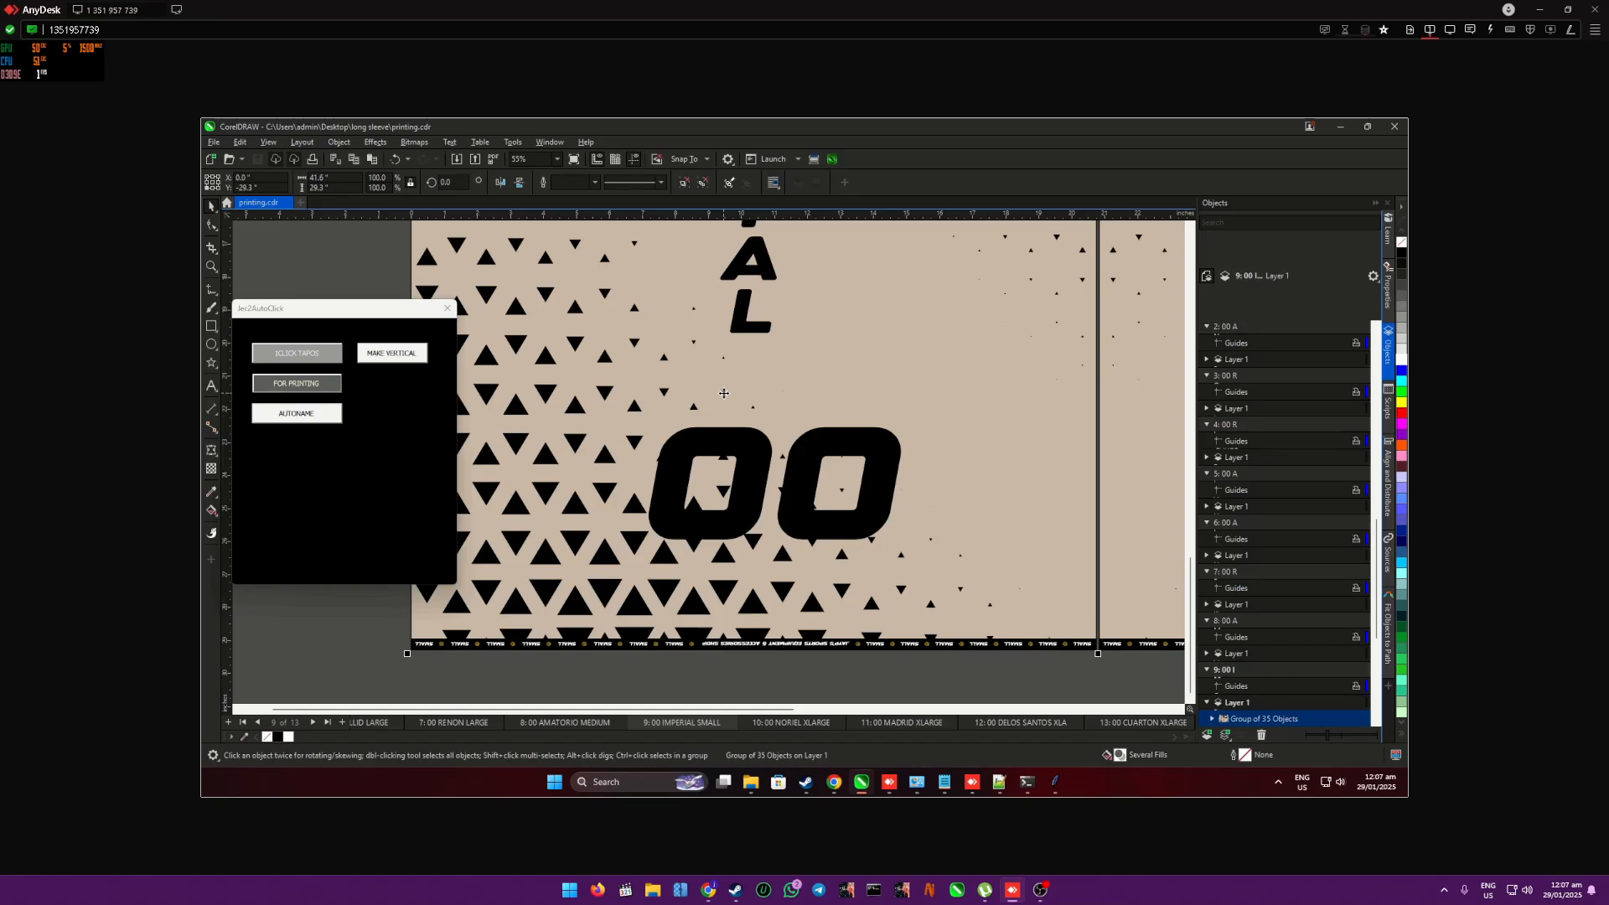
pyautogui.scroll(-6, 724, 393)
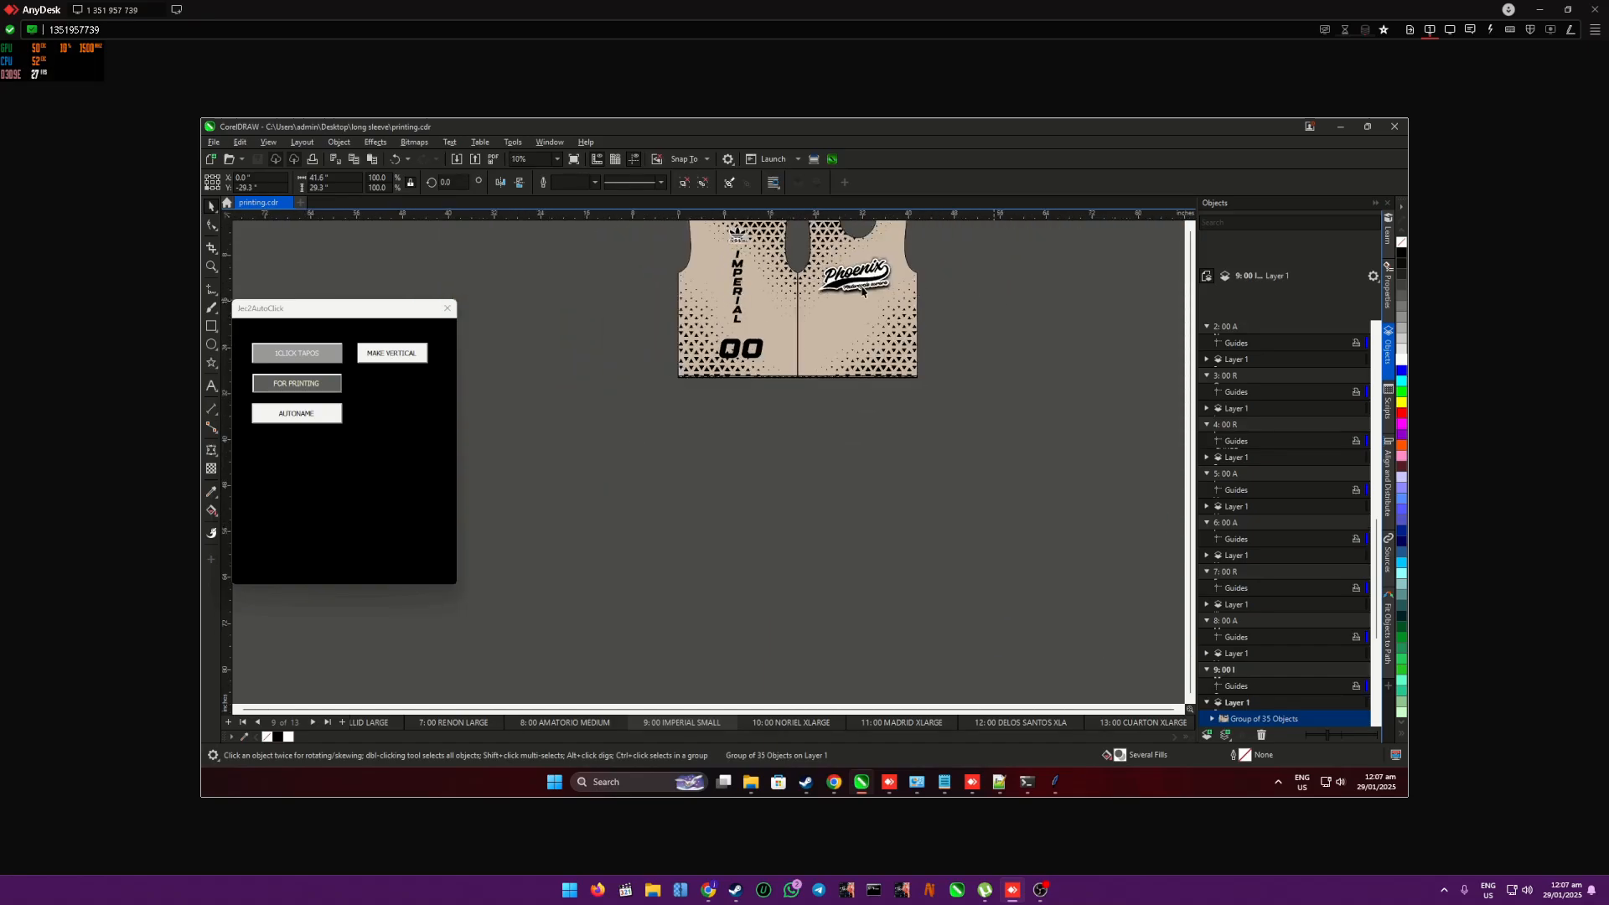
pyautogui.click(992, 313)
pyautogui.scroll(1, 691, 242)
pyautogui.scroll(-1, 671, 264)
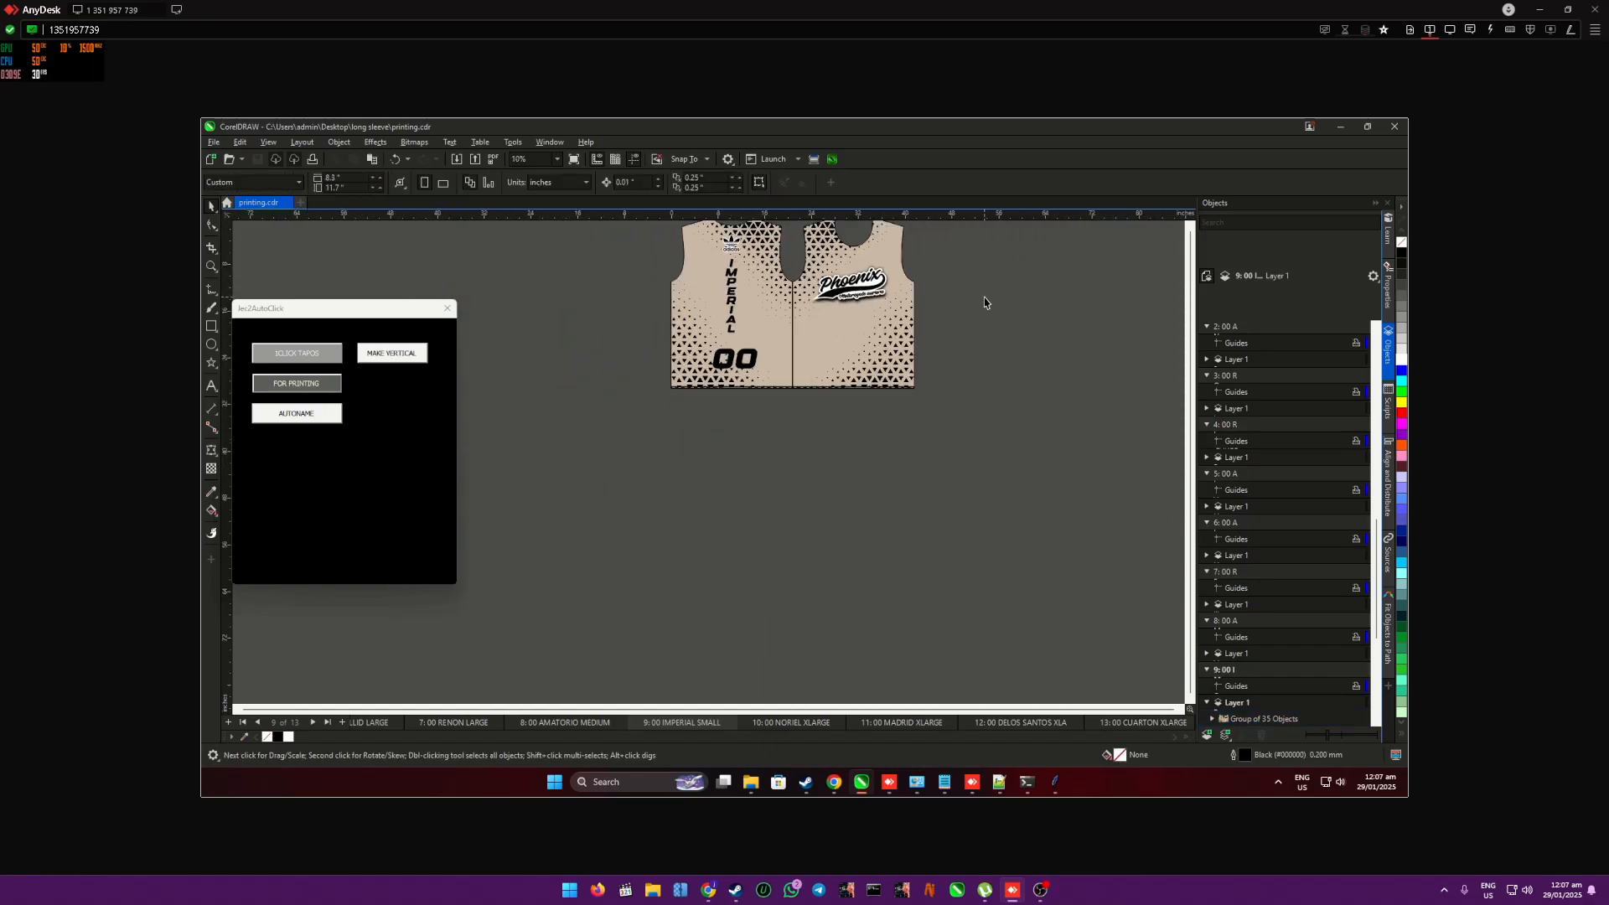
pyautogui.scroll(5, 737, 393)
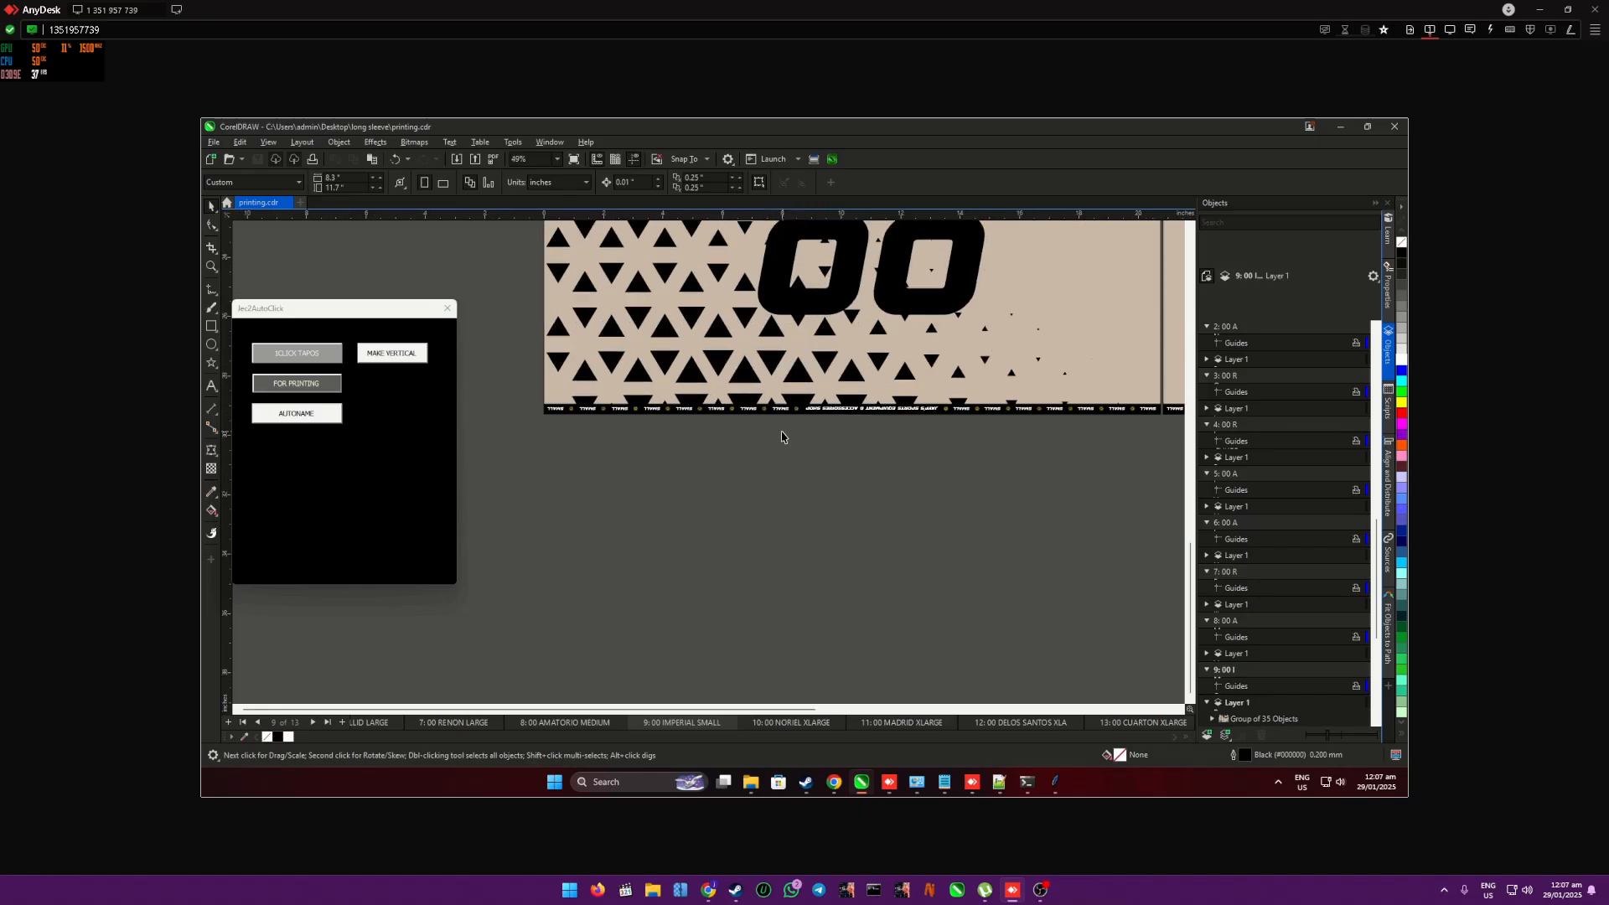
pyautogui.scroll(-5, 813, 595)
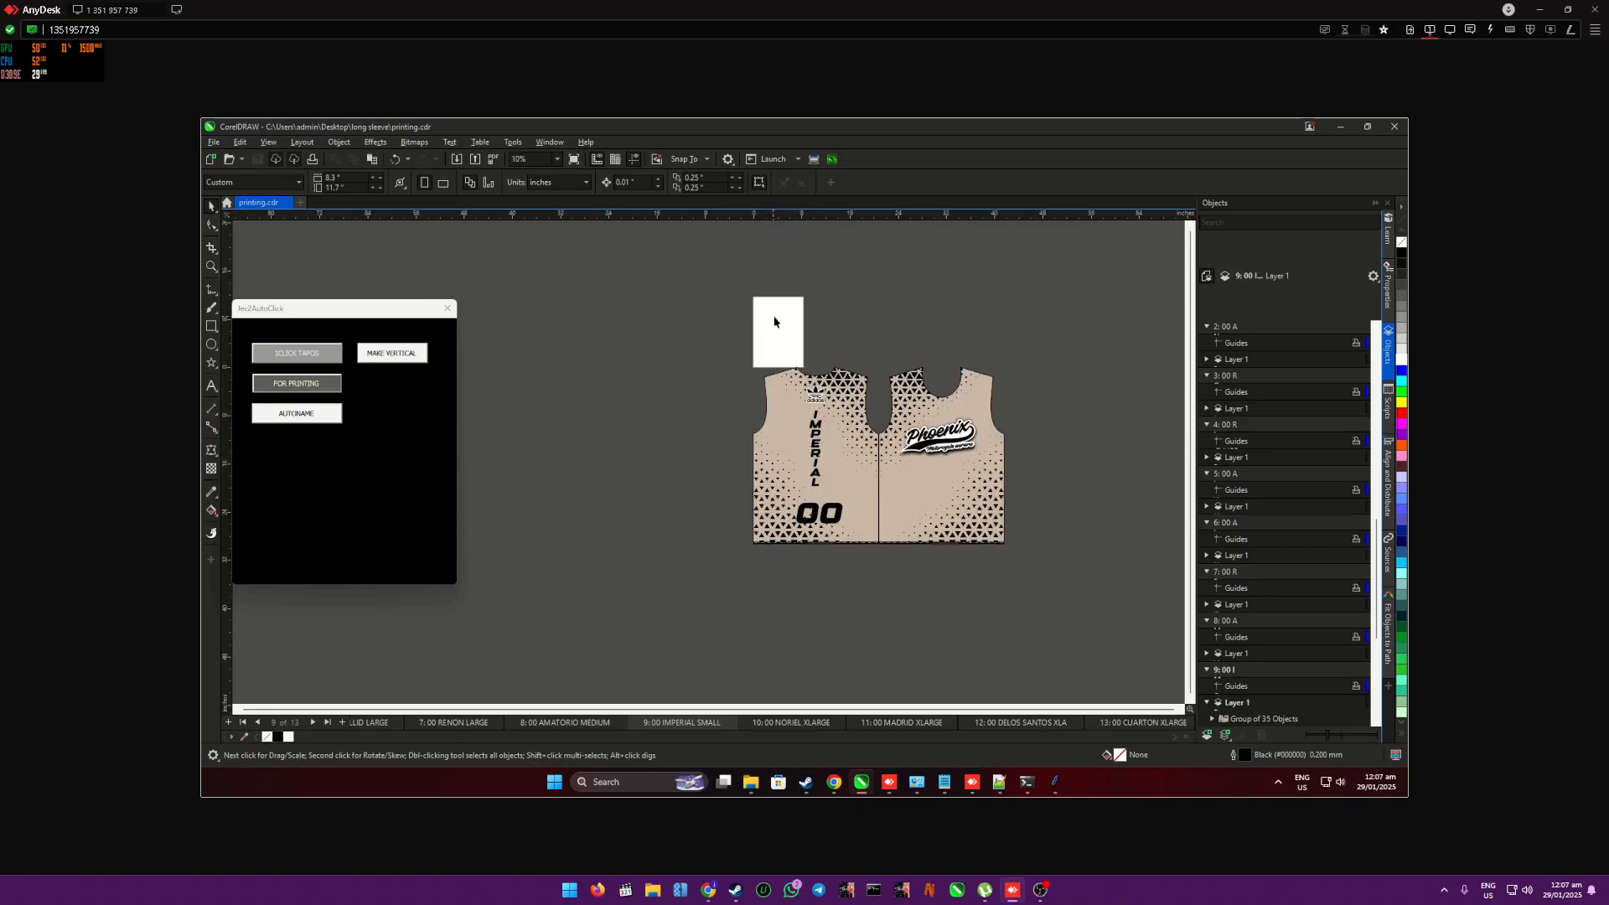
pyautogui.scroll(3, 774, 321)
# - Select the adidas logo inside the page 9 shirt group and check its width and height
pyautogui.click(847, 486)
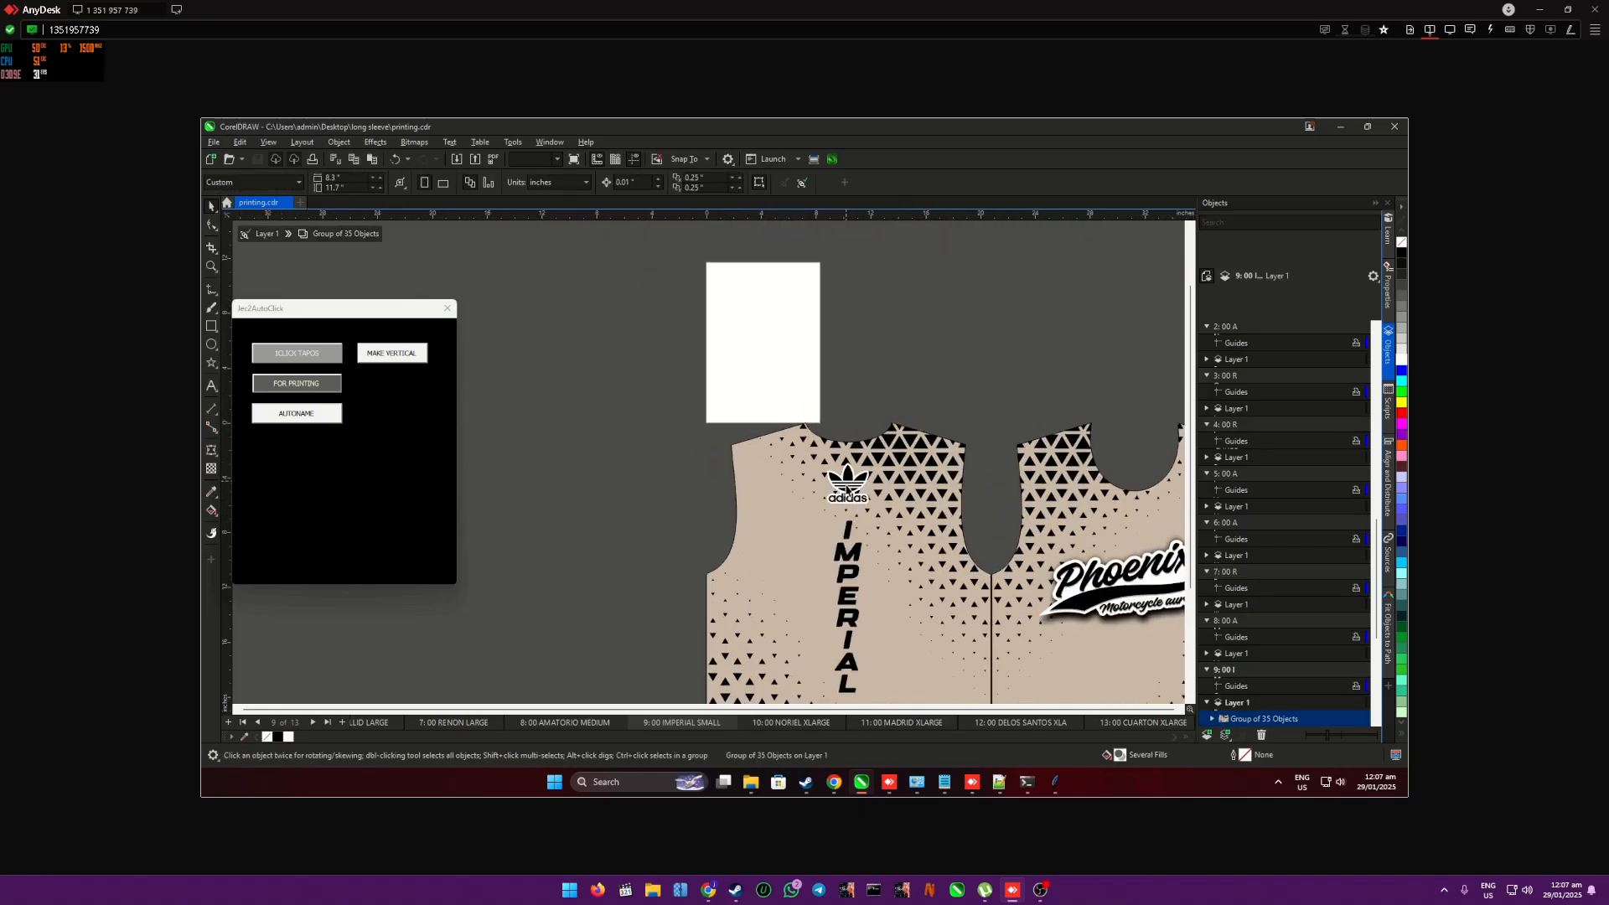
pyautogui.keyDown('ctrl'); pyautogui.click(846, 486); pyautogui.keyUp('ctrl')
pyautogui.click(339, 179)
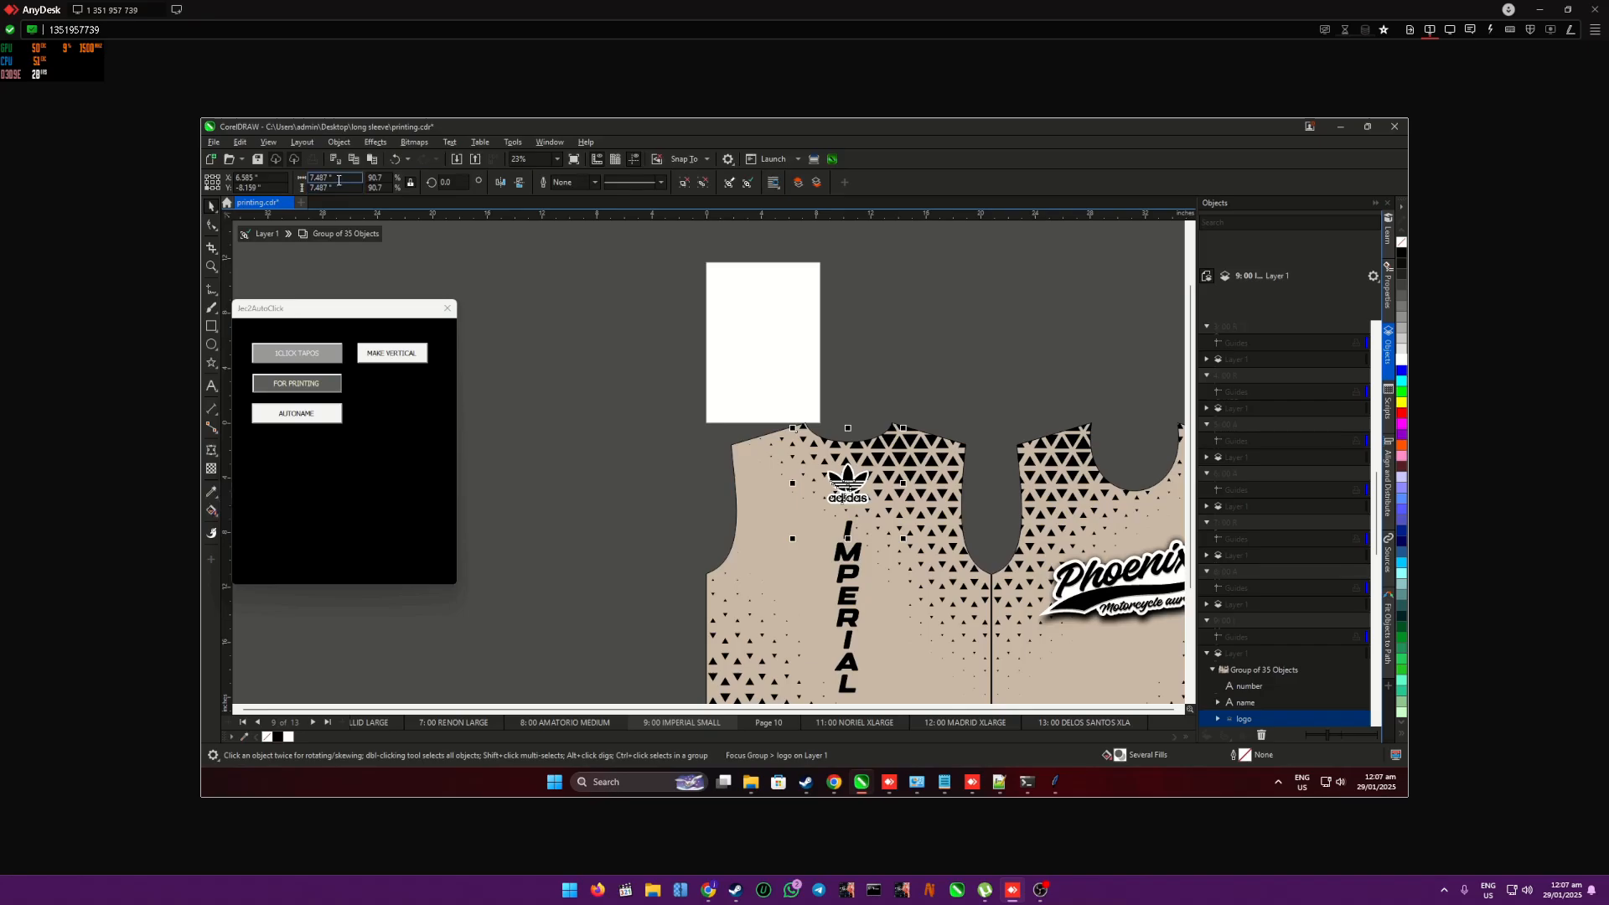
pyautogui.moveTo(340, 179); pyautogui.dragTo(308, 182)
pyautogui.scroll(-1, 786, 535)
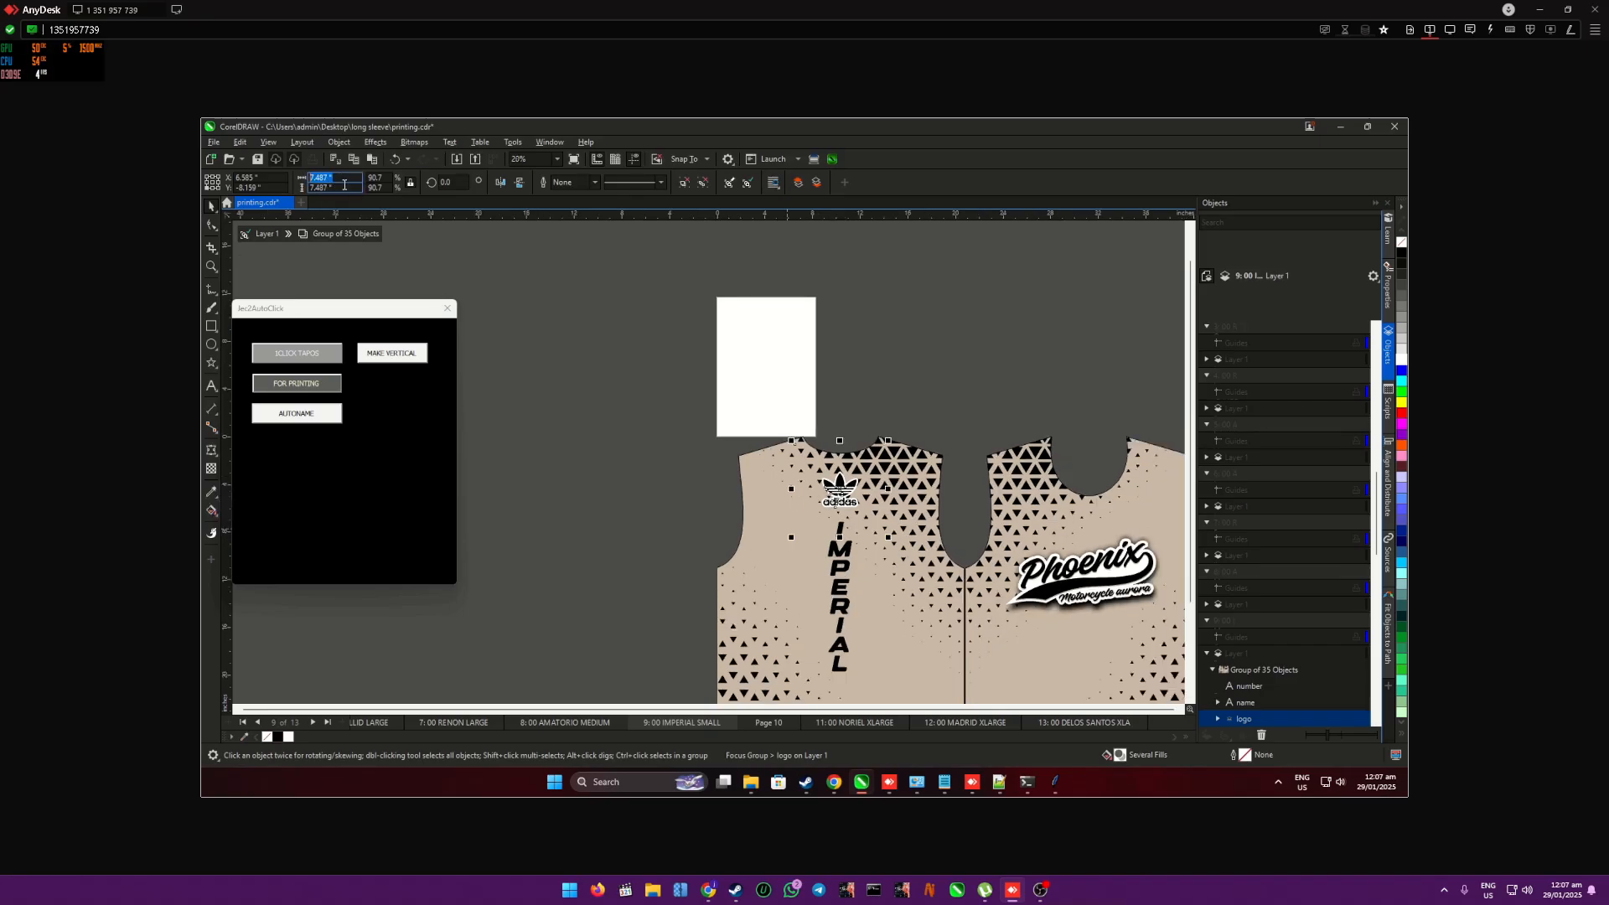
pyautogui.click(338, 187)
pyautogui.moveTo(340, 190); pyautogui.dragTo(308, 185)
pyautogui.click(602, 501)
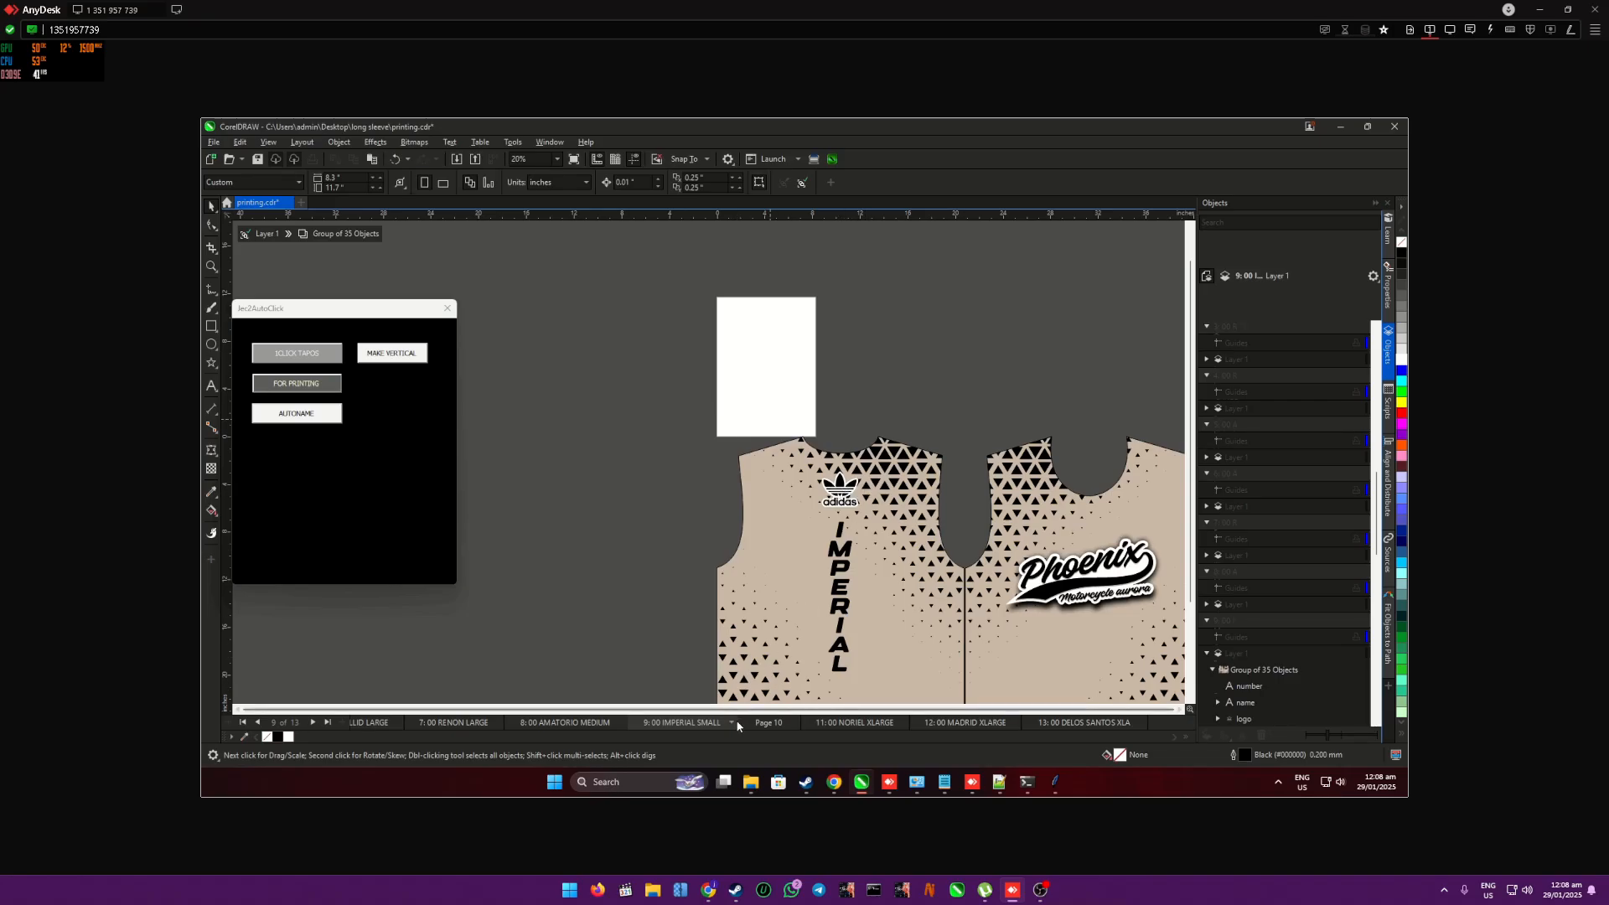
# - Remove the extra page 10 and view the XLARGE shirt on the page that follows the small shirt
pyautogui.click(761, 724)
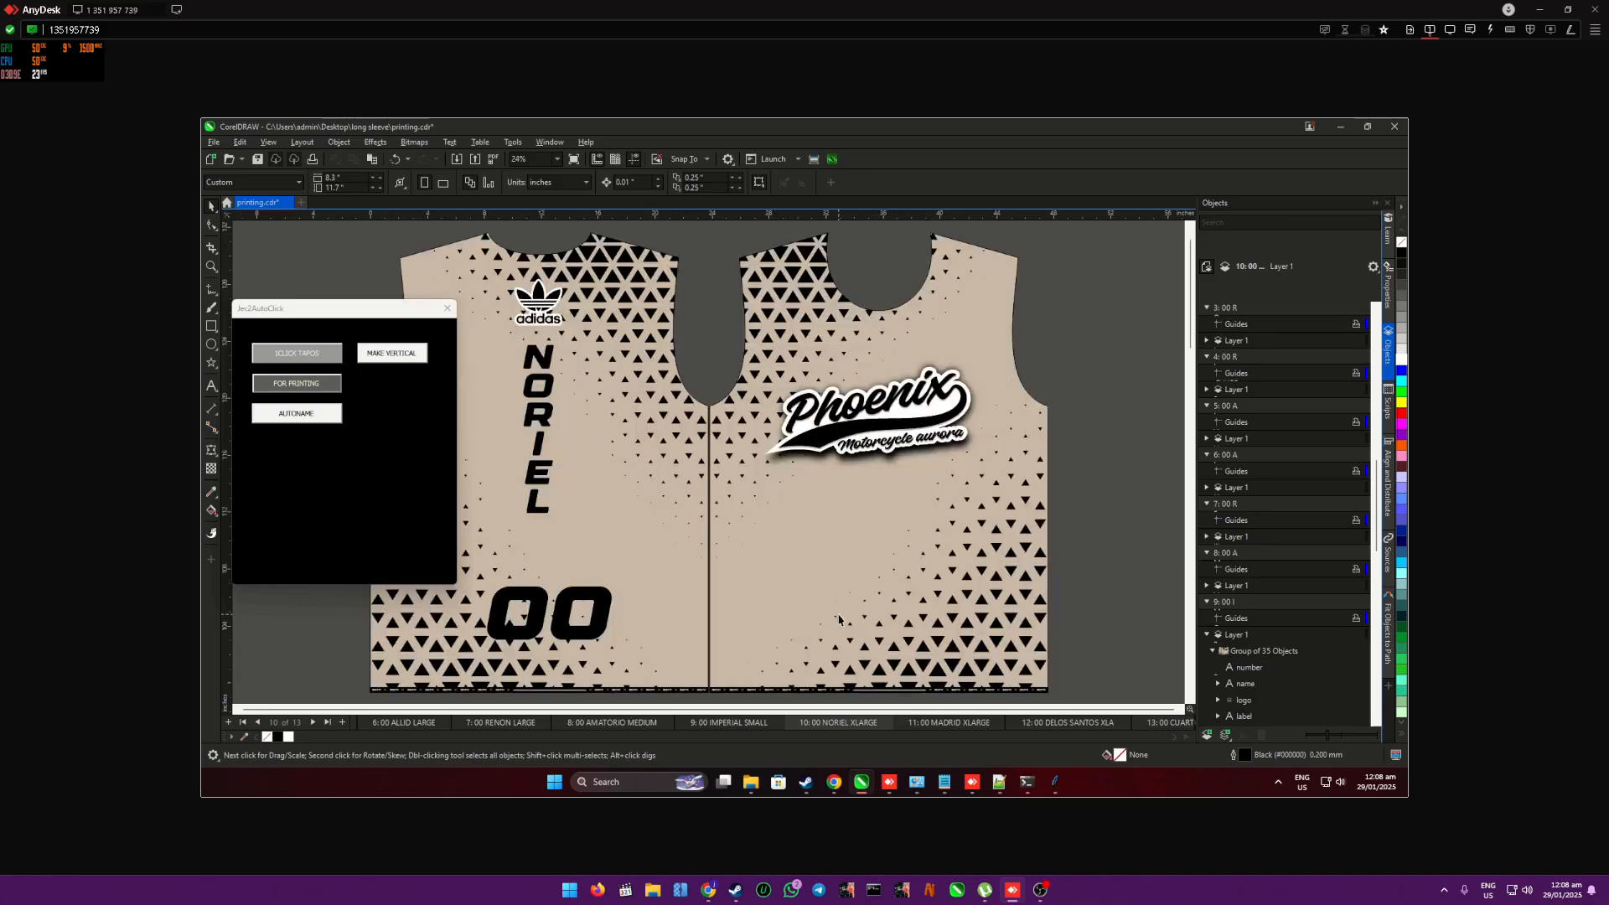
pyautogui.scroll(-3, 842, 619)
pyautogui.scroll(3, 1100, 614)
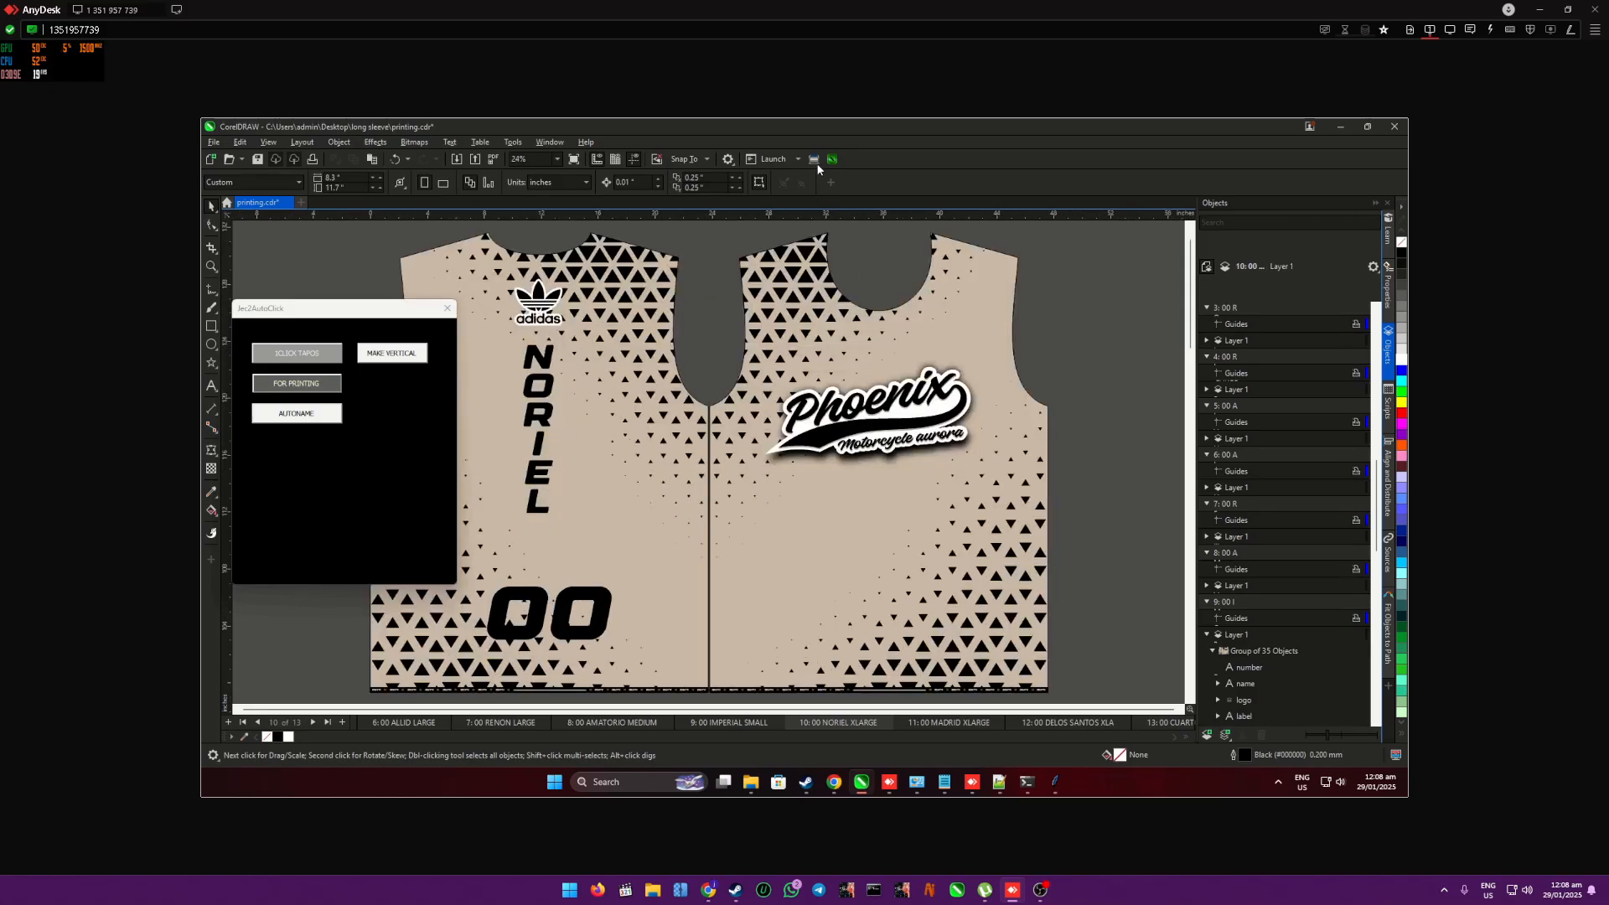
# - Close the automation panel, launch the File Converter, and set the Desktop's long sleeve folder as the source folder
pyautogui.click(447, 309)
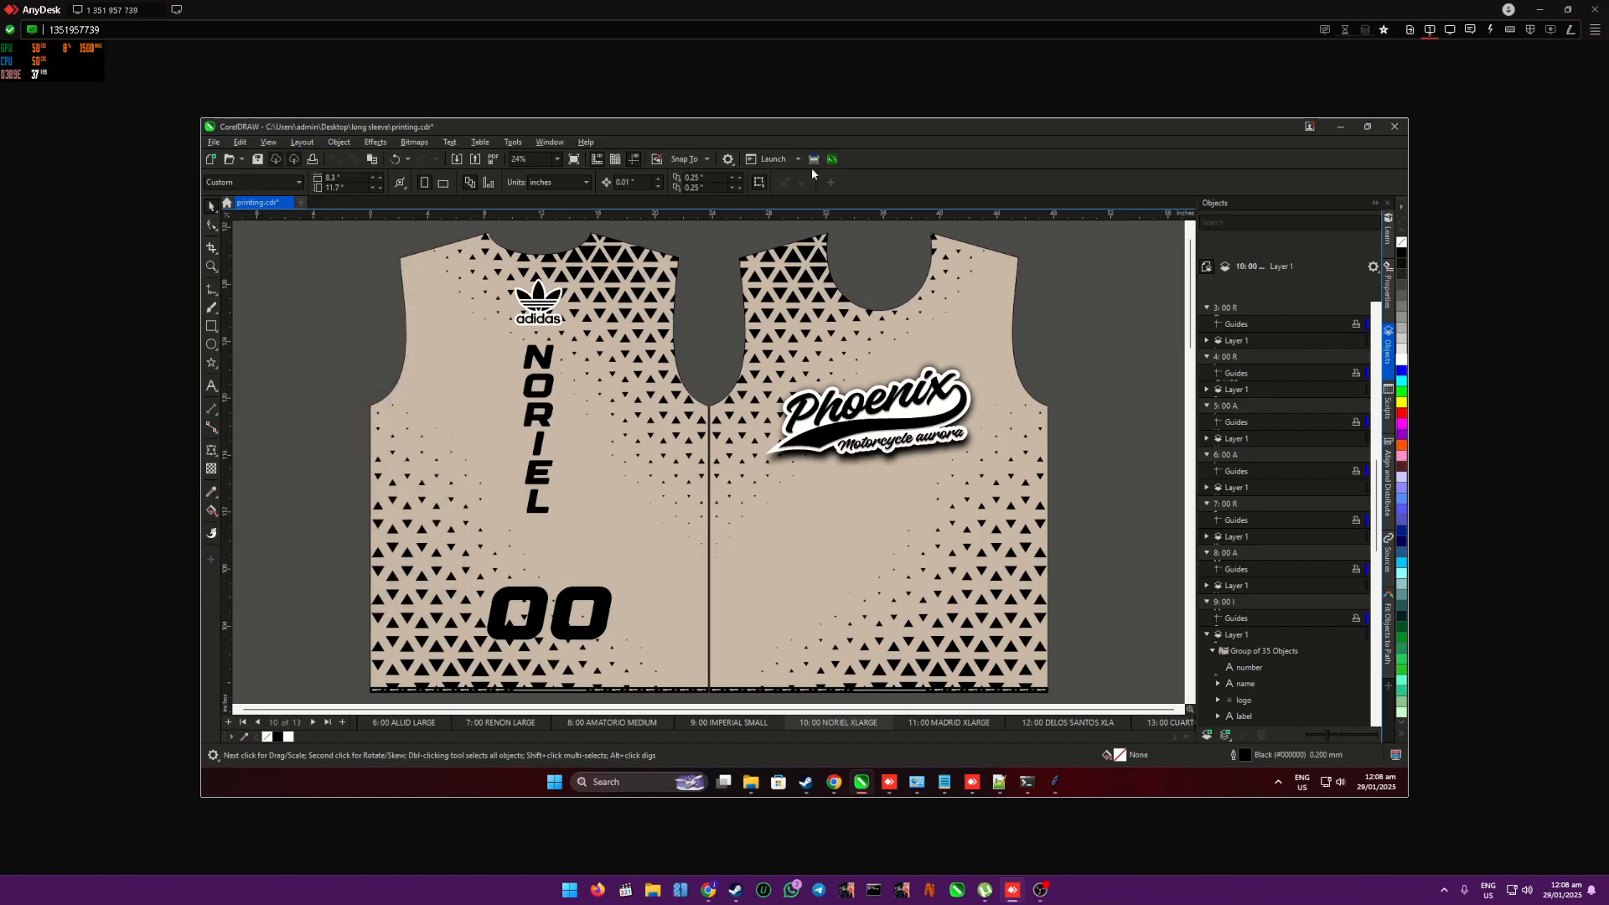
pyautogui.click(813, 159)
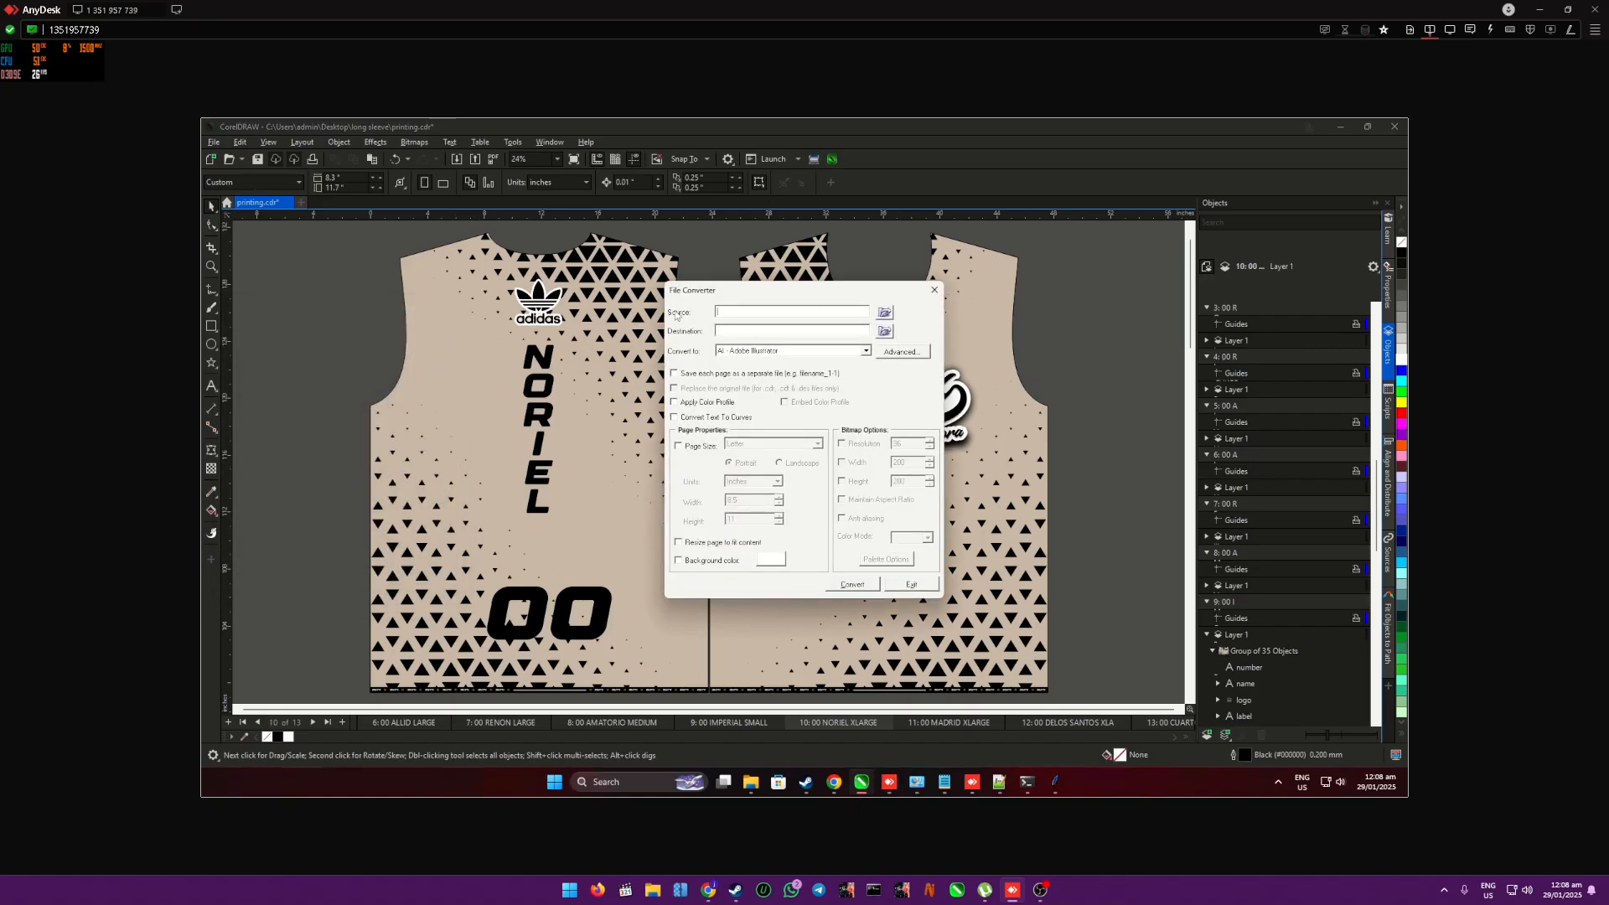
pyautogui.click(886, 313)
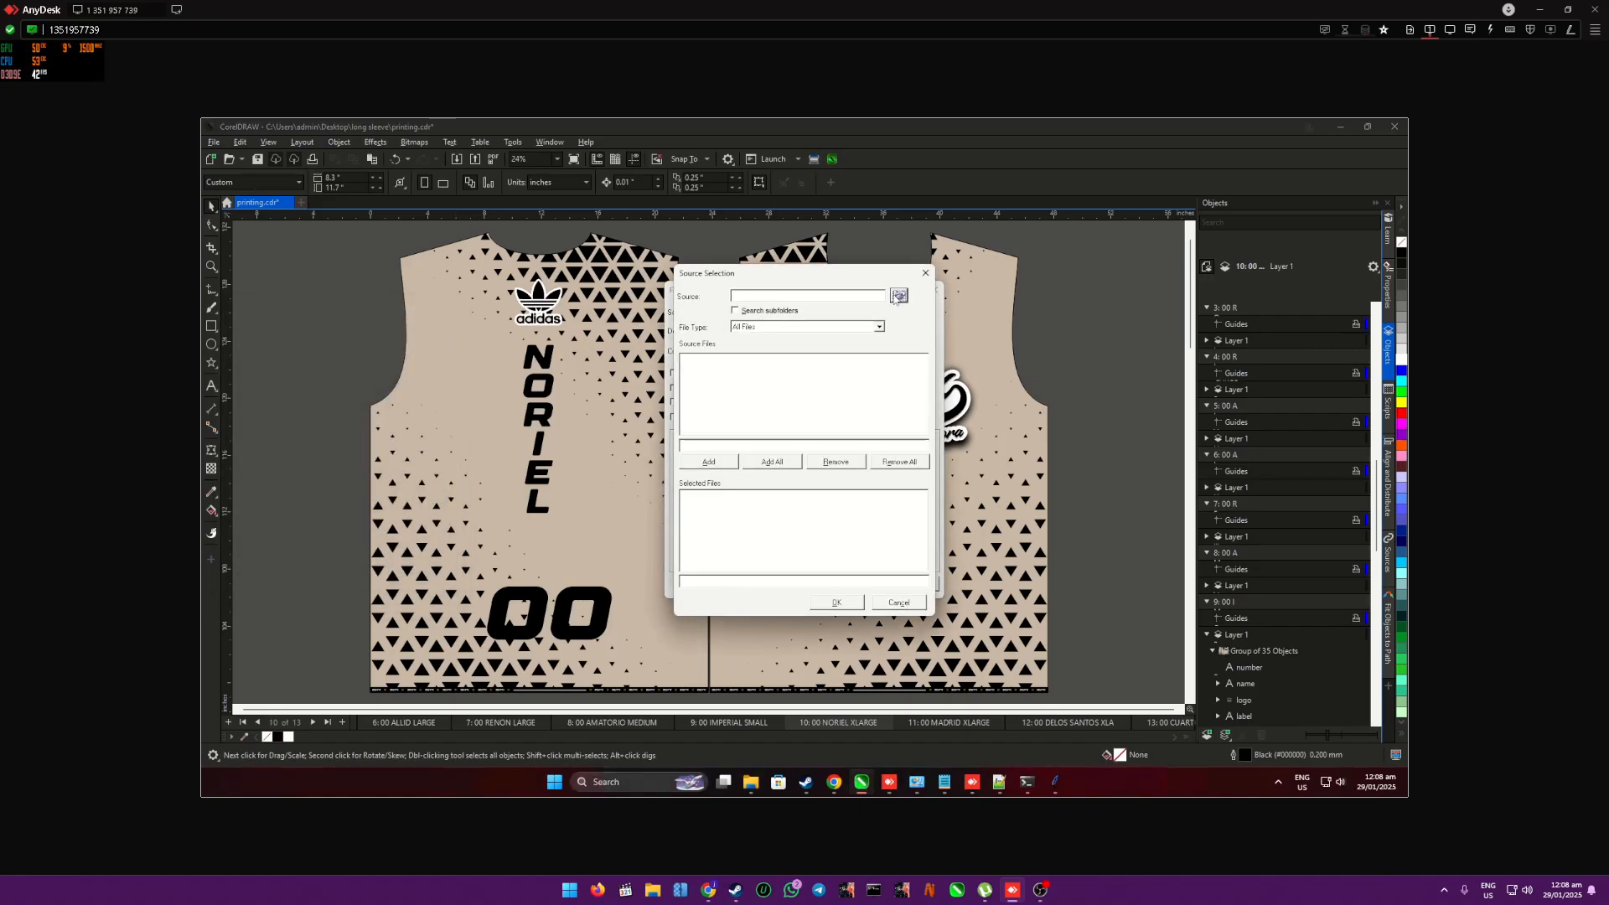
pyautogui.click(897, 297)
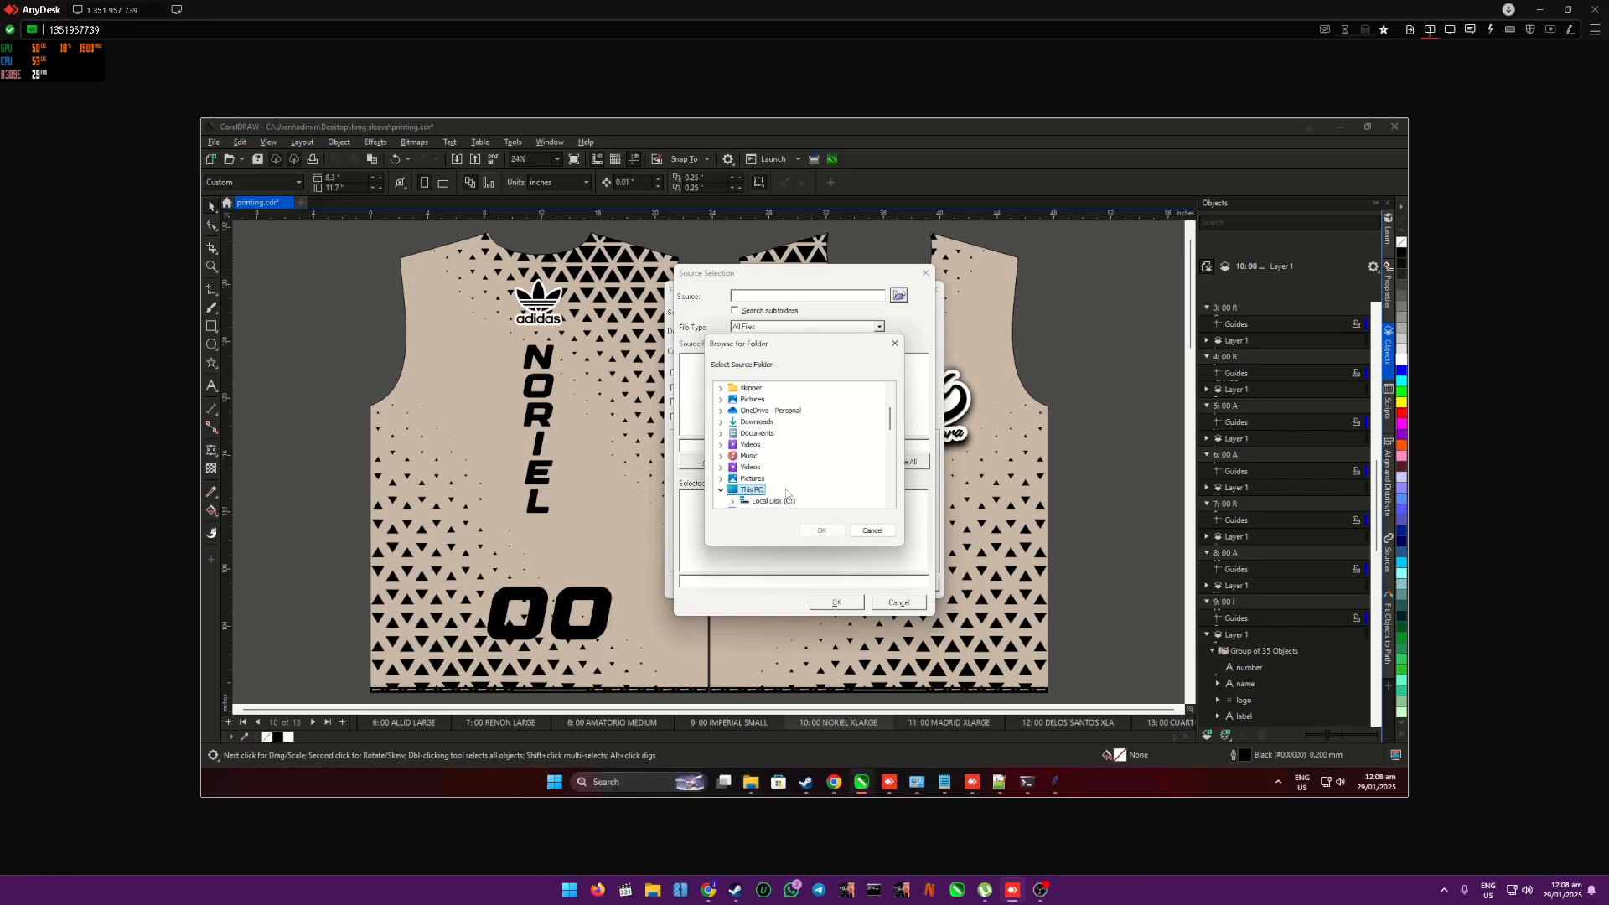
pyautogui.scroll(-4, 783, 484)
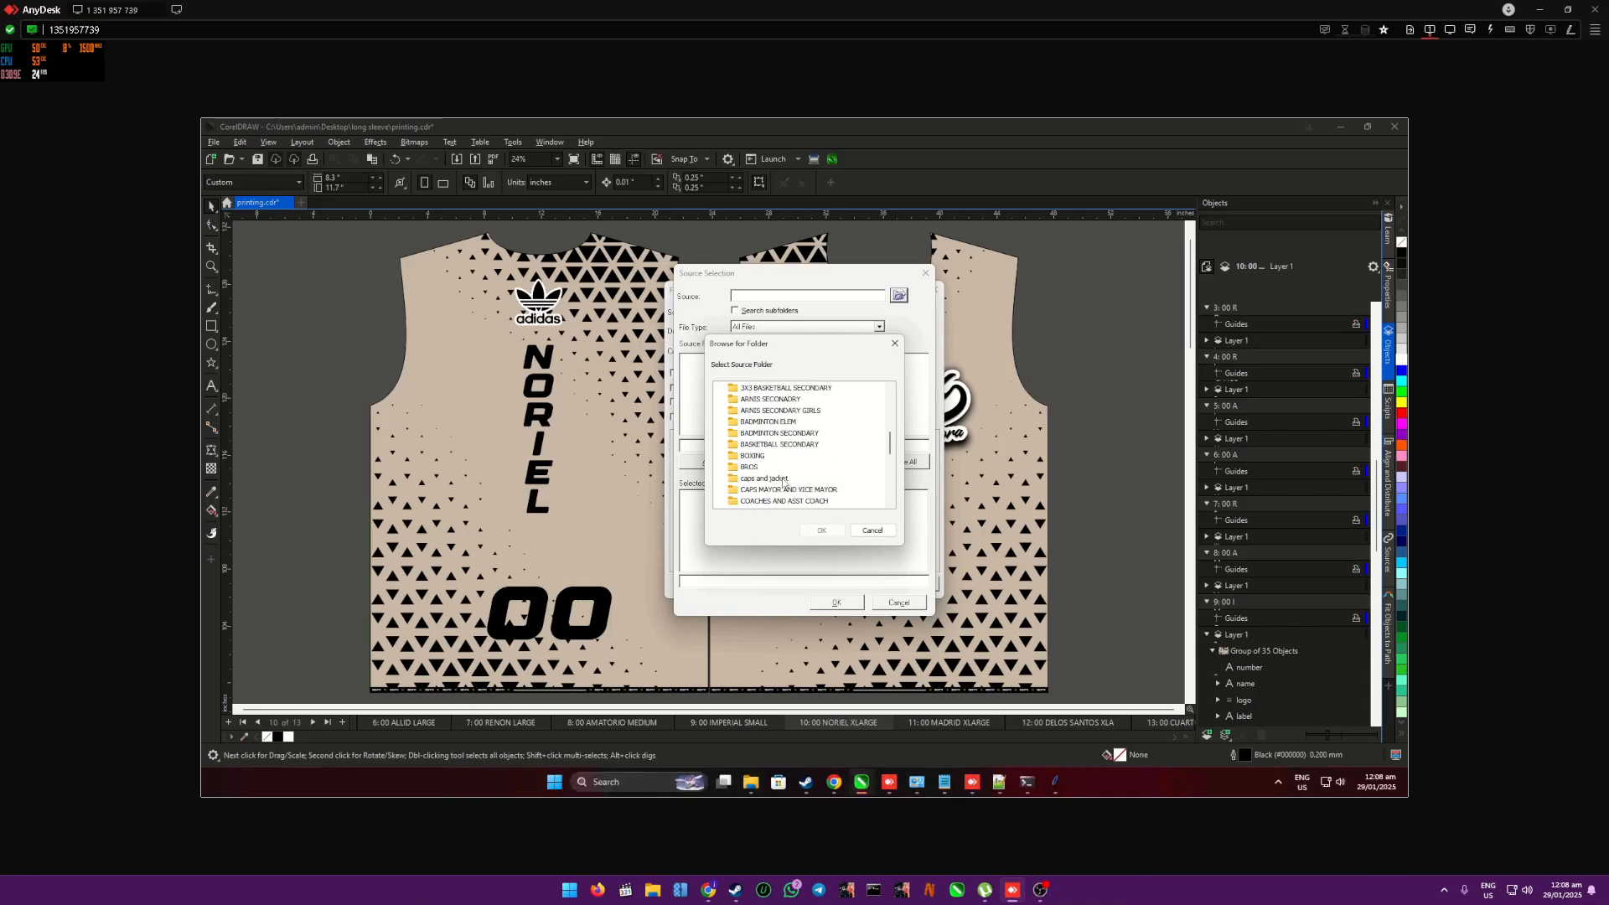
pyautogui.click(783, 489)
pyautogui.press('l')
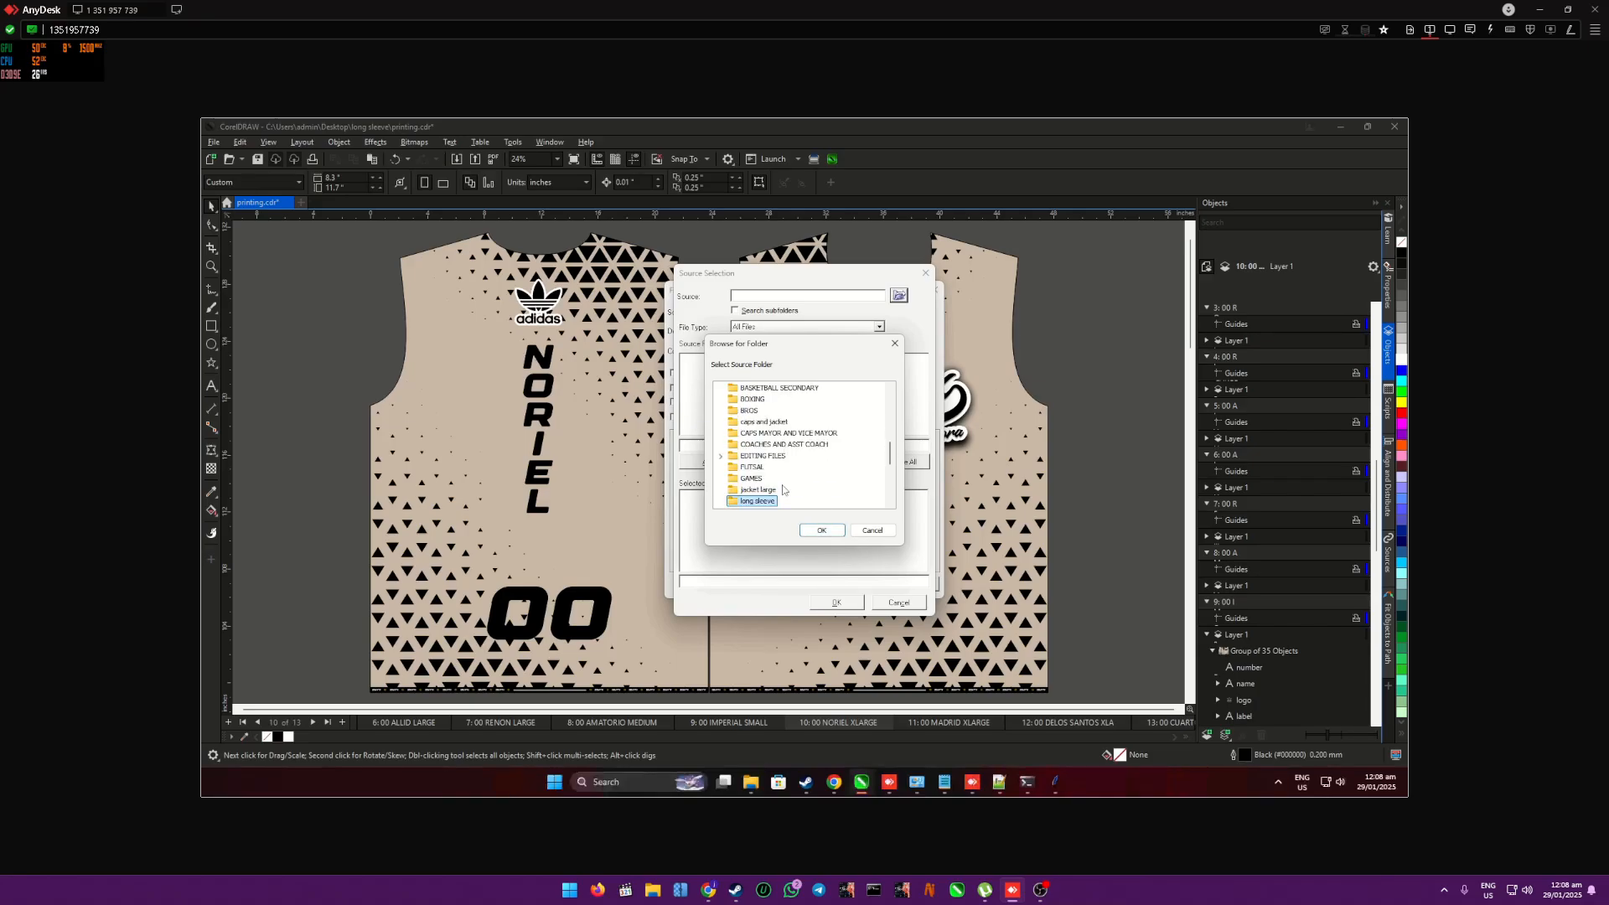
pyautogui.click(822, 532)
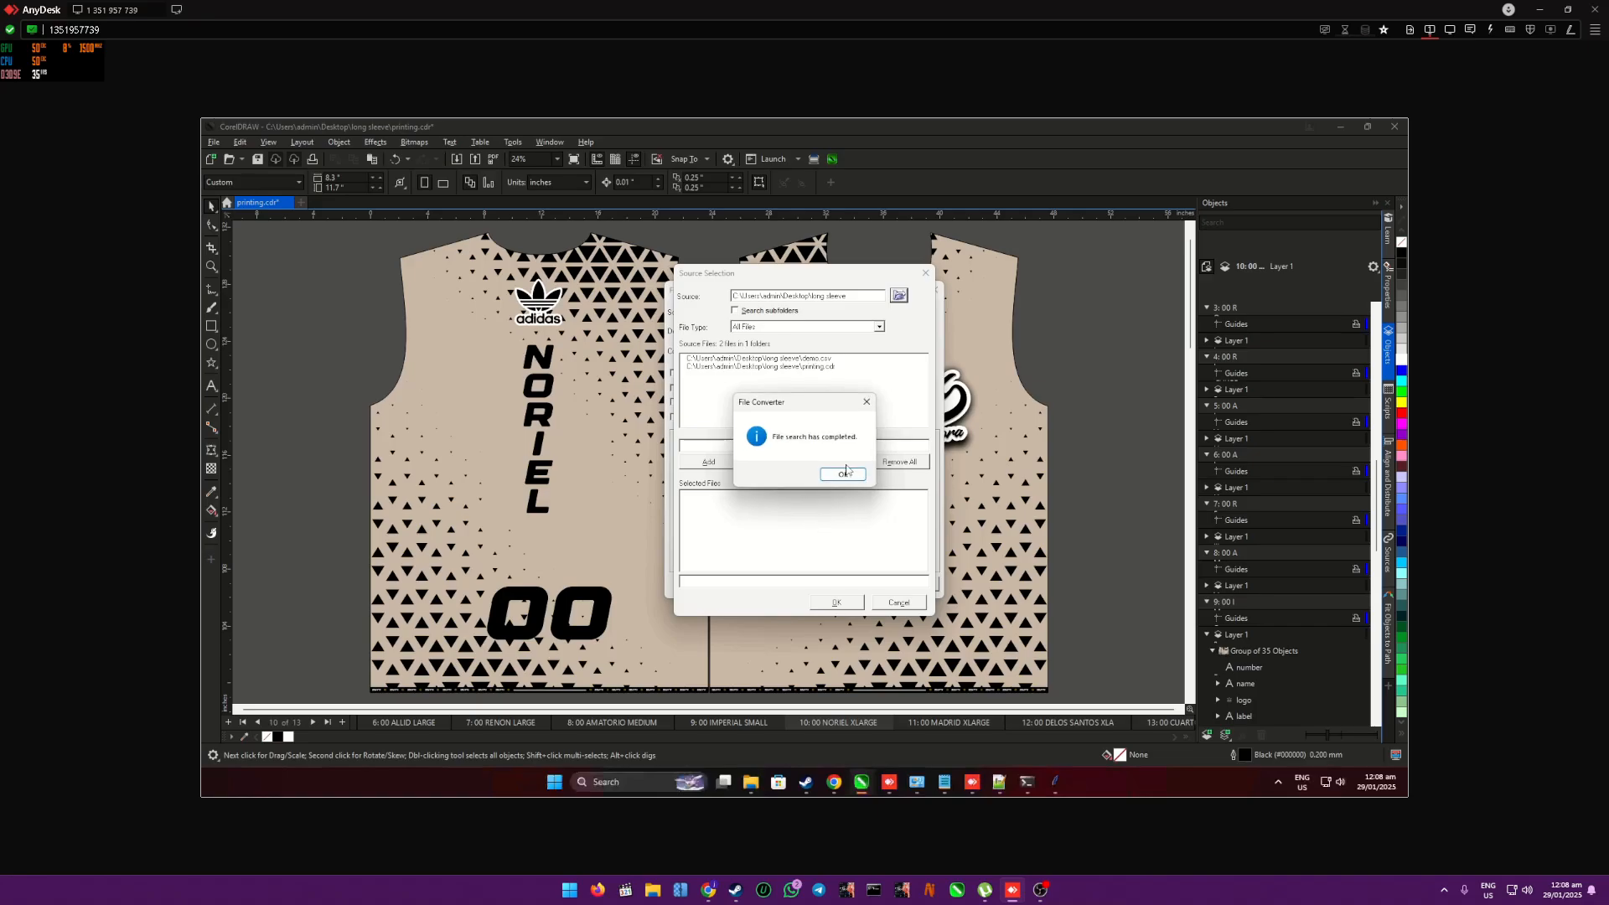
# - Add printing.cdr to the converter's selected files and accept the source selection
pyautogui.click(805, 367)
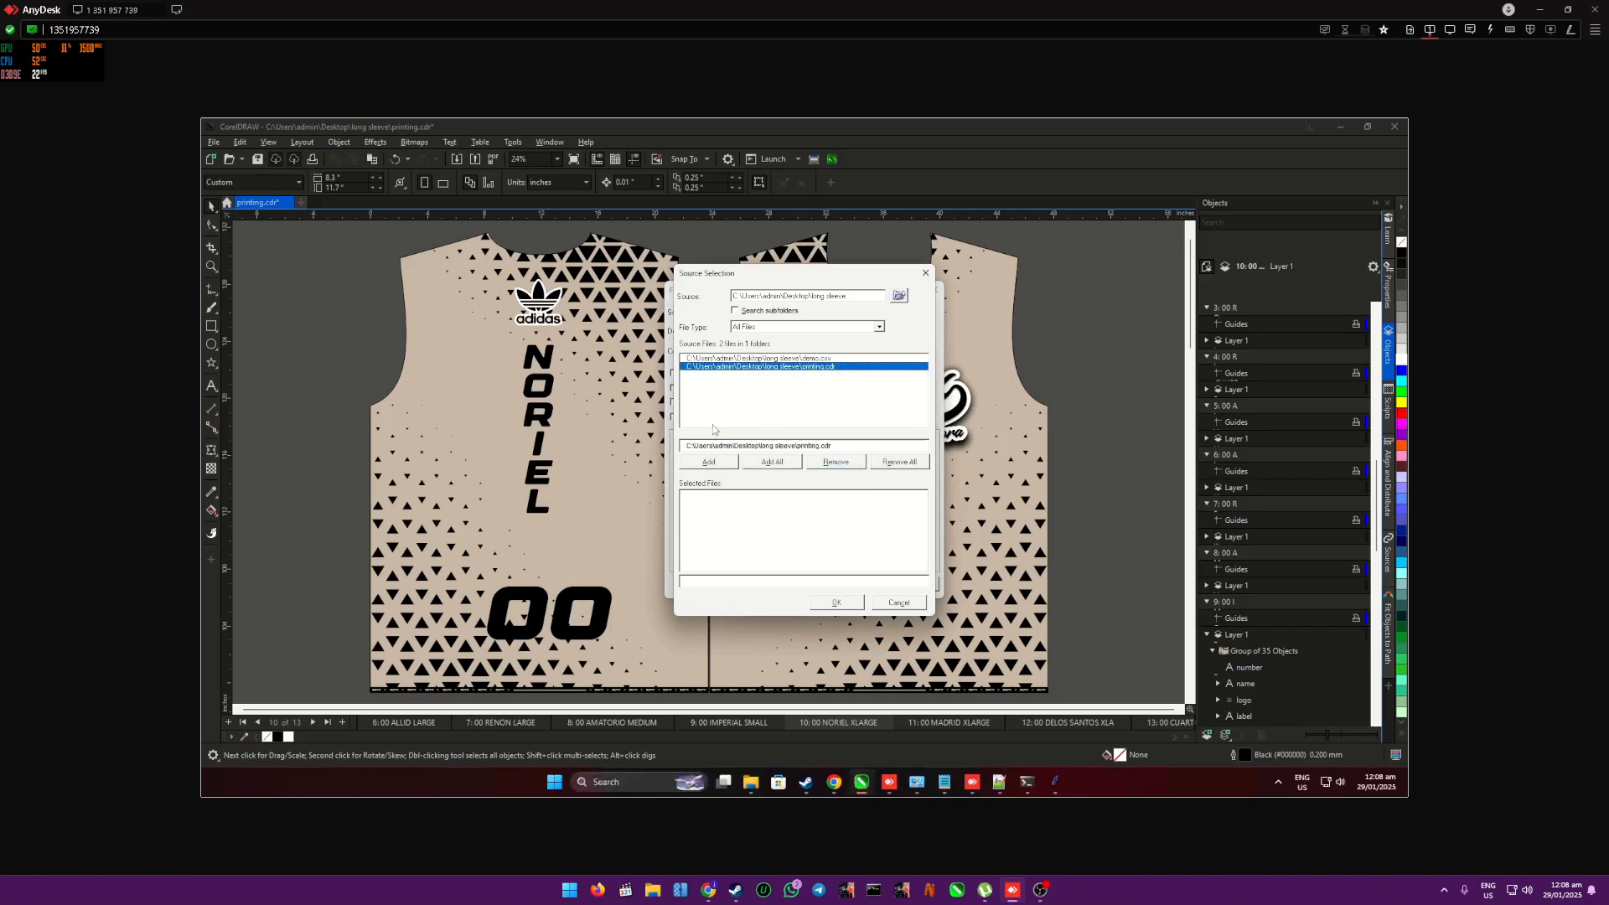
pyautogui.click(708, 462)
pyautogui.click(837, 603)
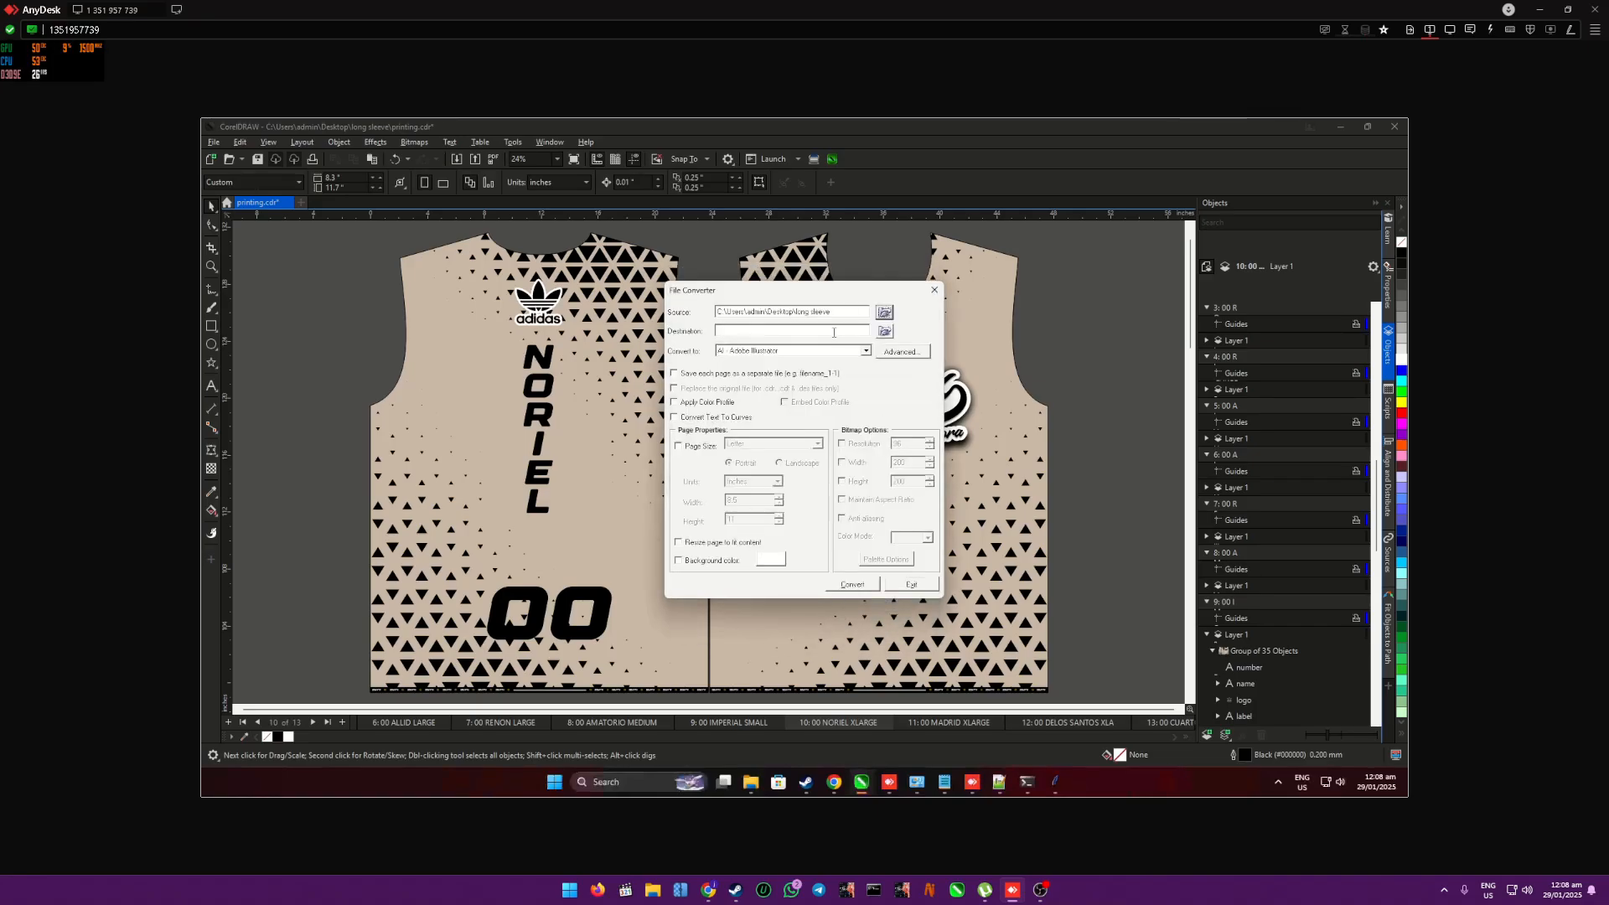
# - Set the Desktop's long sleeve folder as the destination folder for the converted files
pyautogui.click(885, 332)
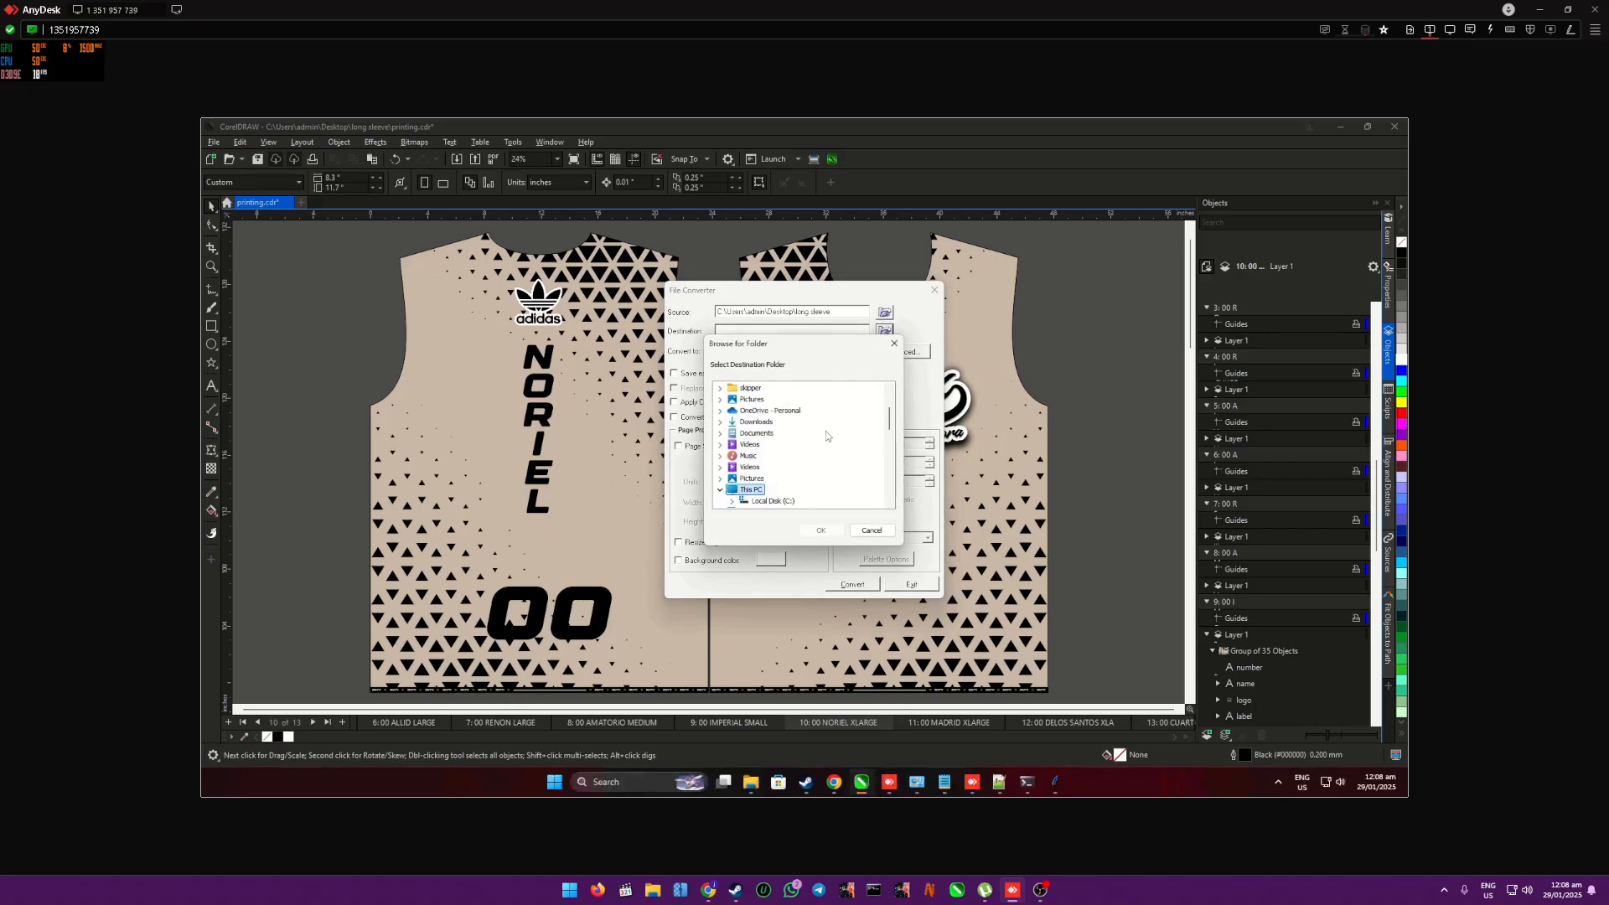
pyautogui.scroll(-3, 827, 431)
pyautogui.scroll(-3, 827, 438)
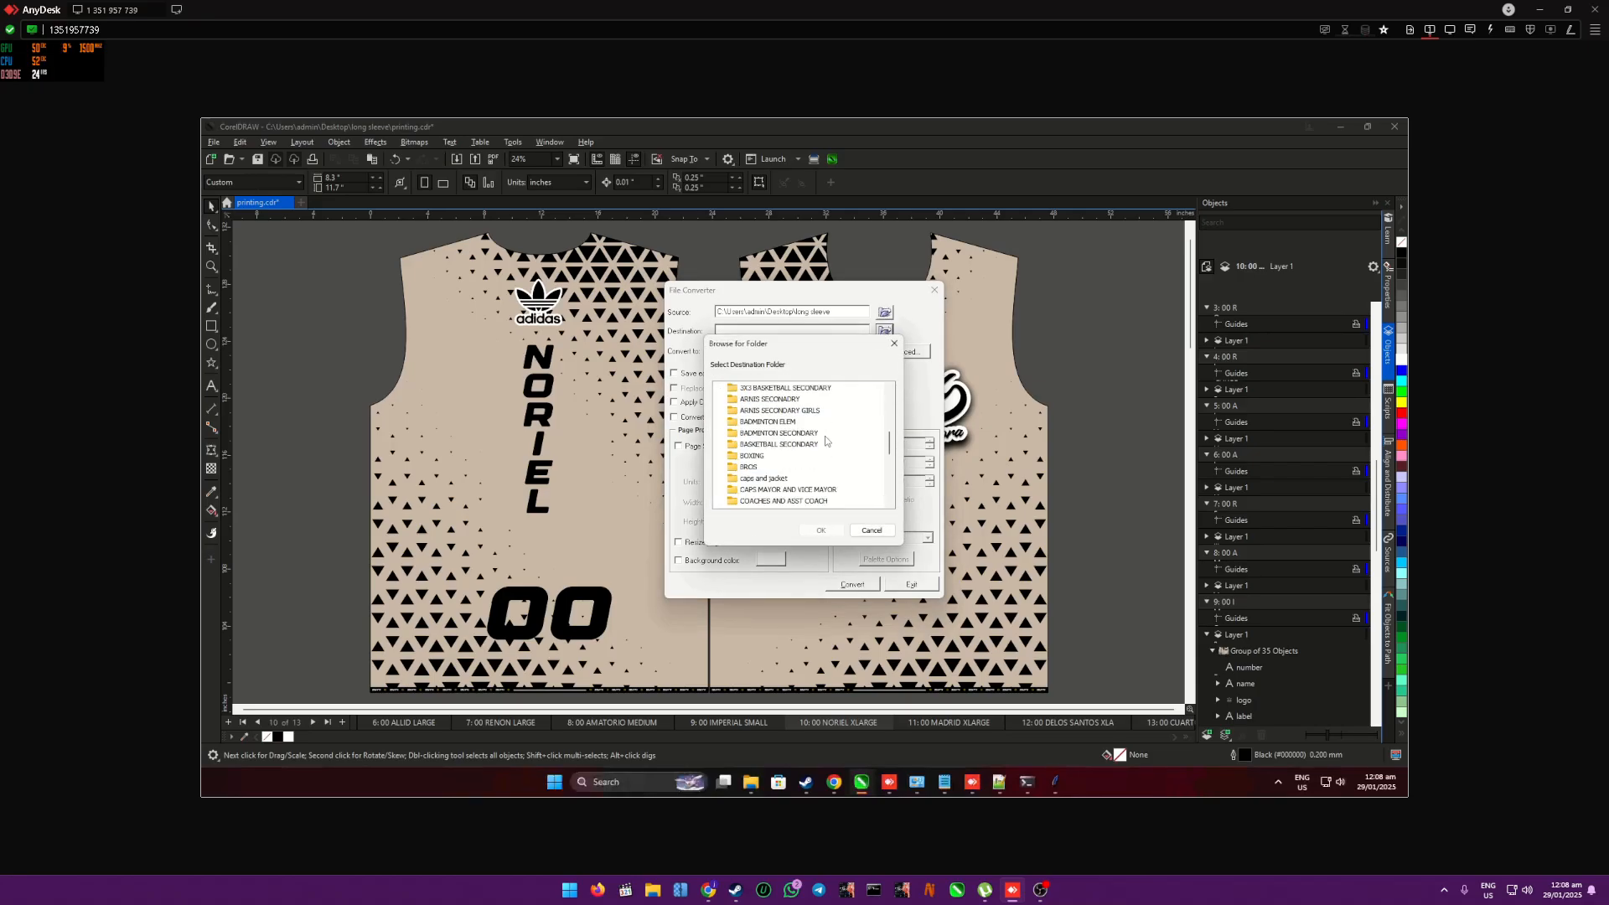
pyautogui.click(757, 489)
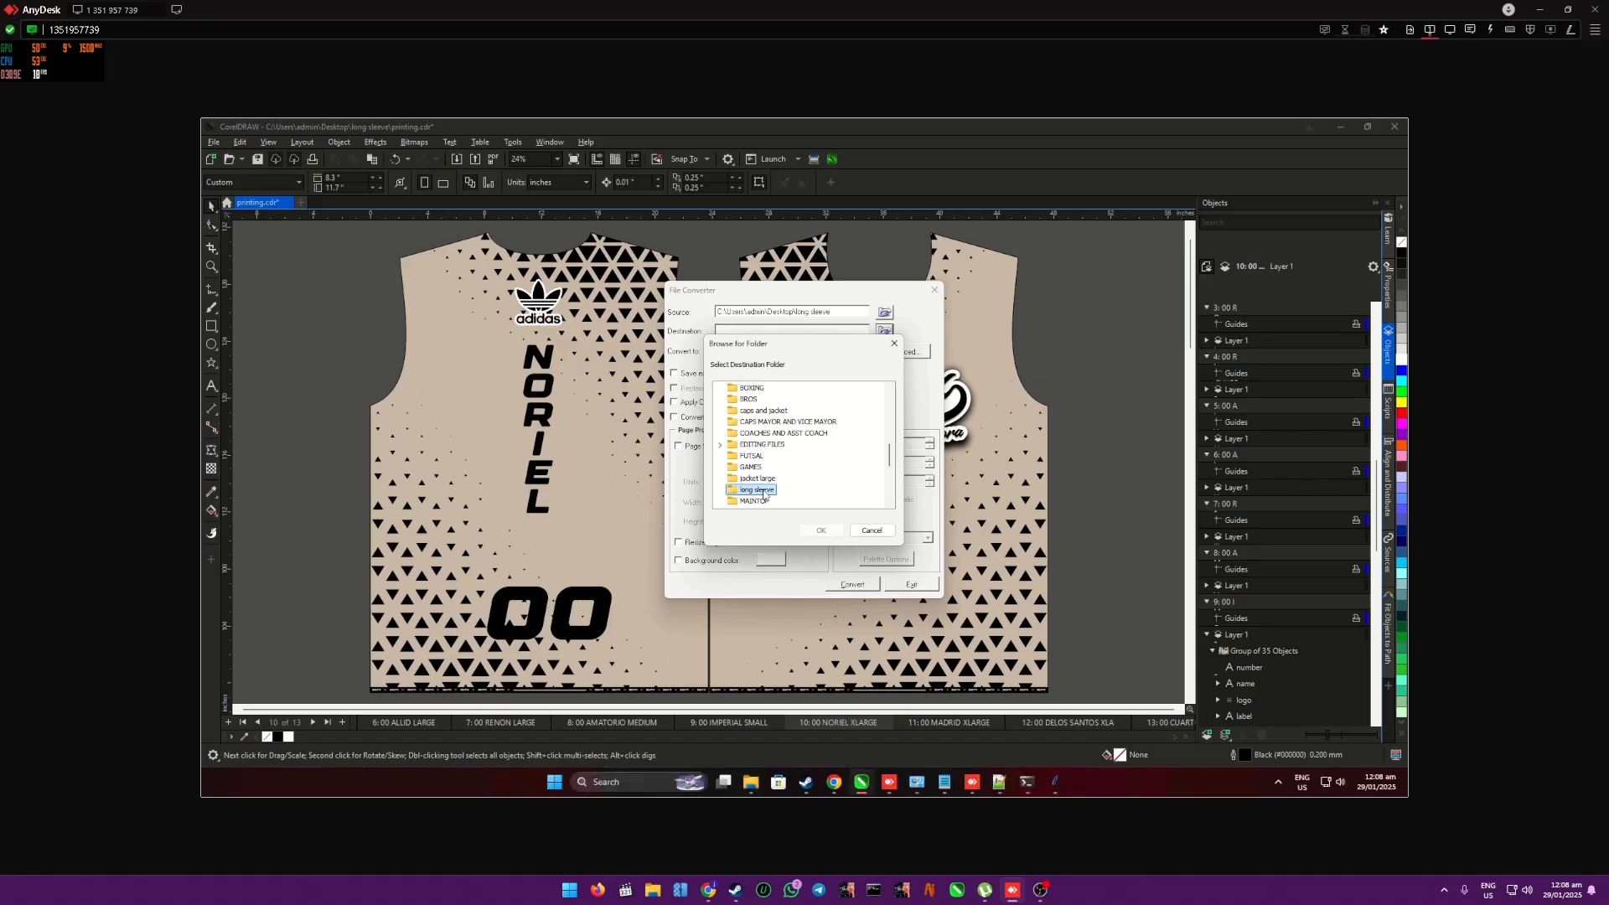
pyautogui.click(822, 530)
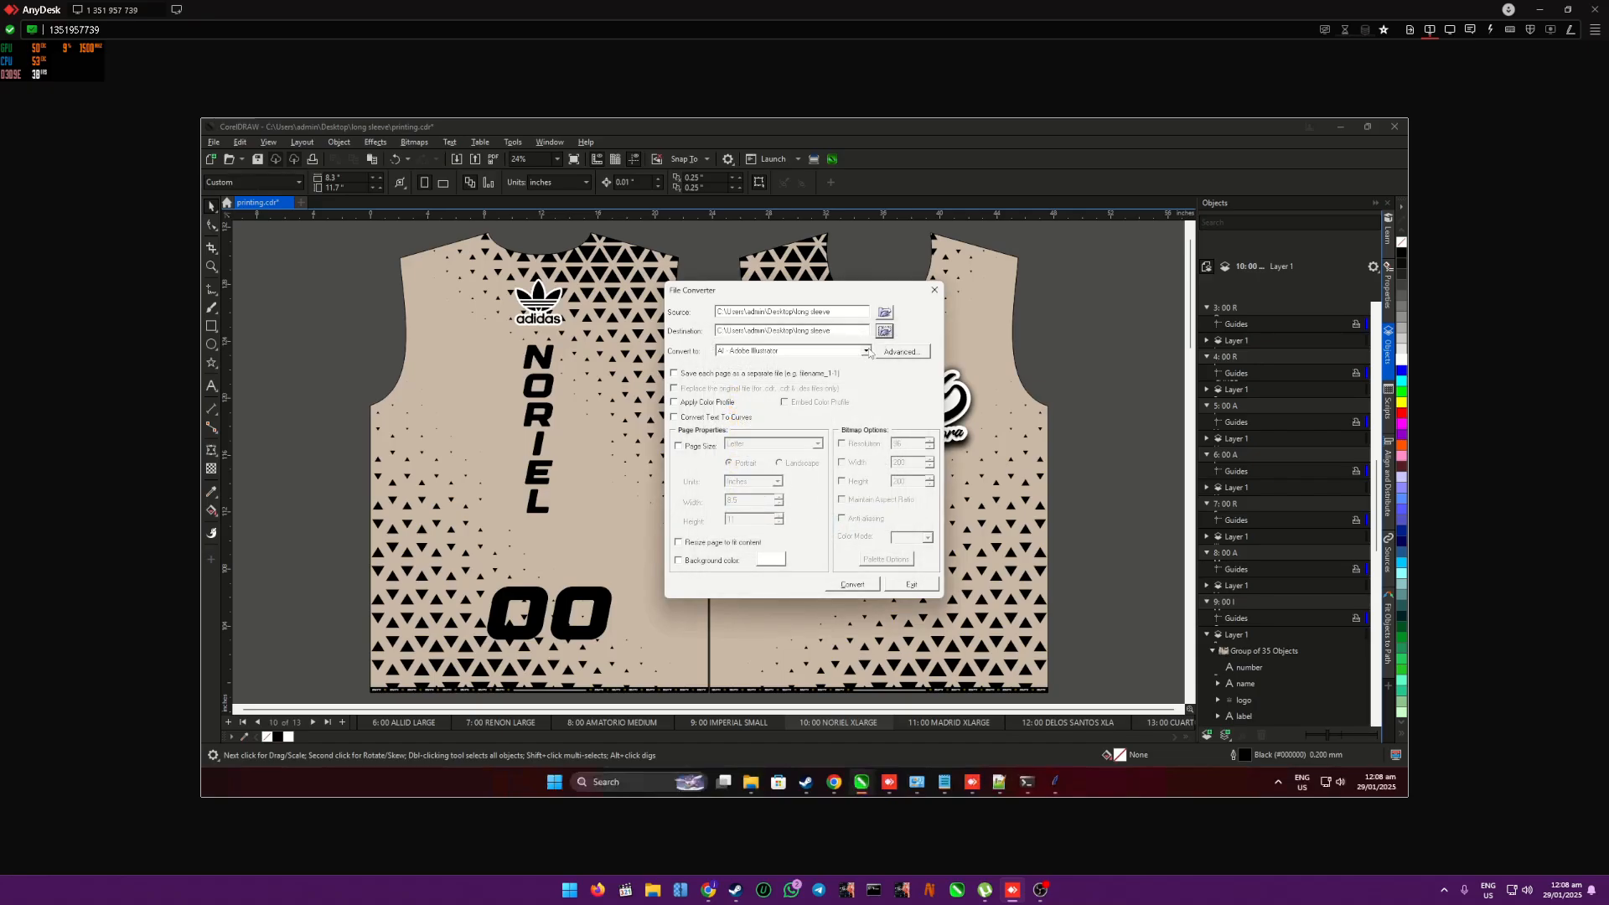
# - Set the output format to JPG - JPEG Bitmaps, with each page saved as a separate file and the color profile applied
pyautogui.click(866, 350)
pyautogui.scroll(-5, 867, 402)
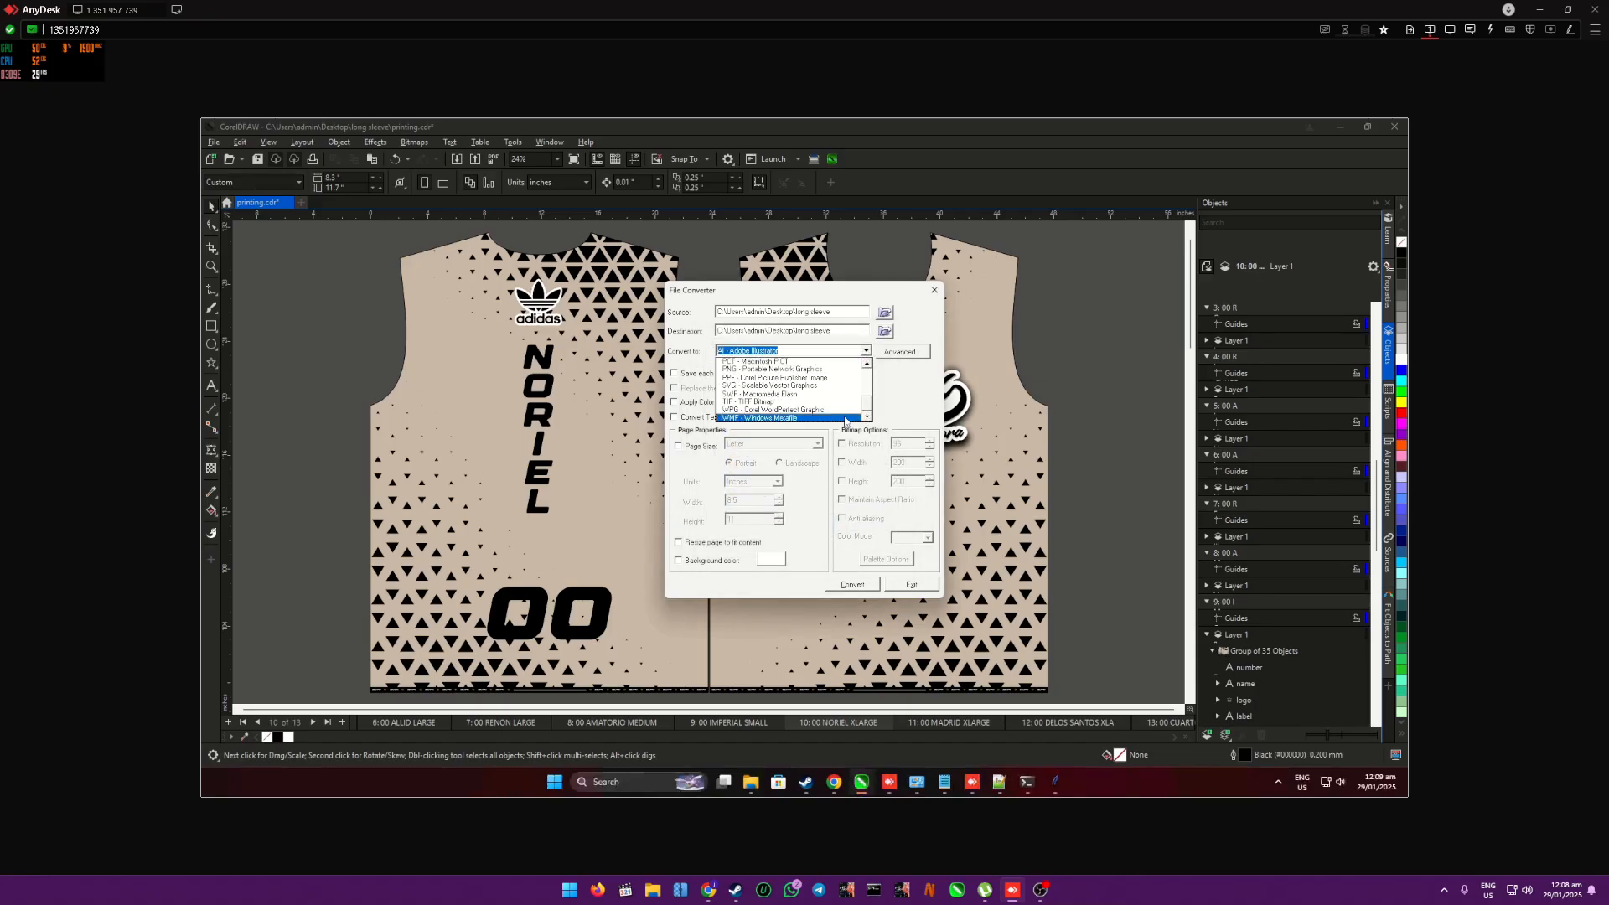
pyautogui.click(867, 365)
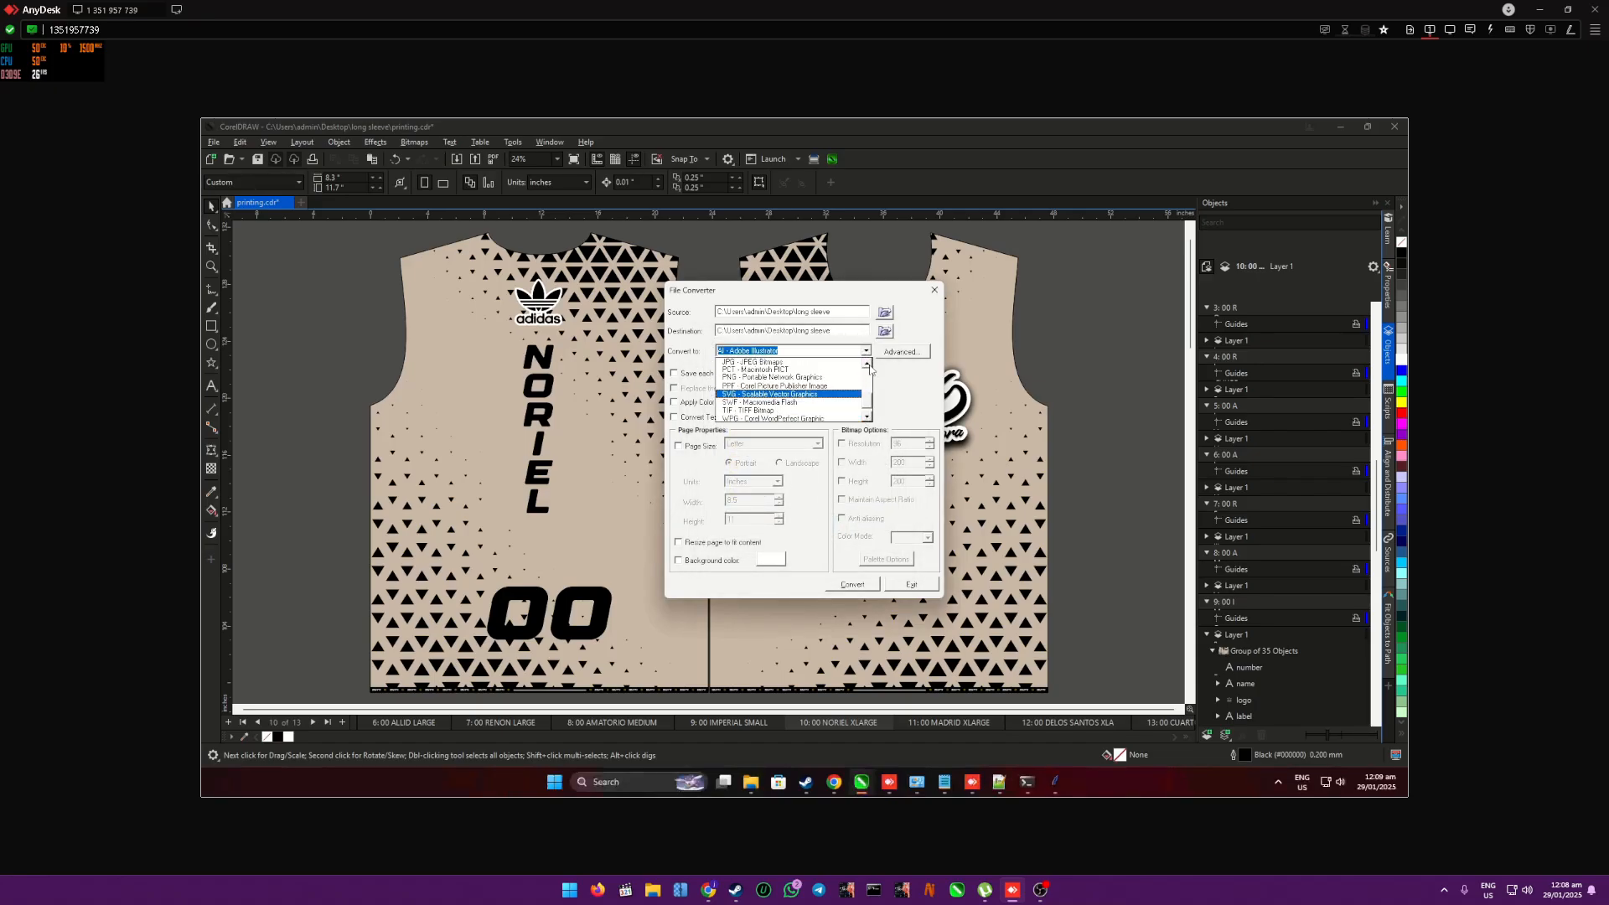
pyautogui.click(767, 368)
pyautogui.click(707, 375)
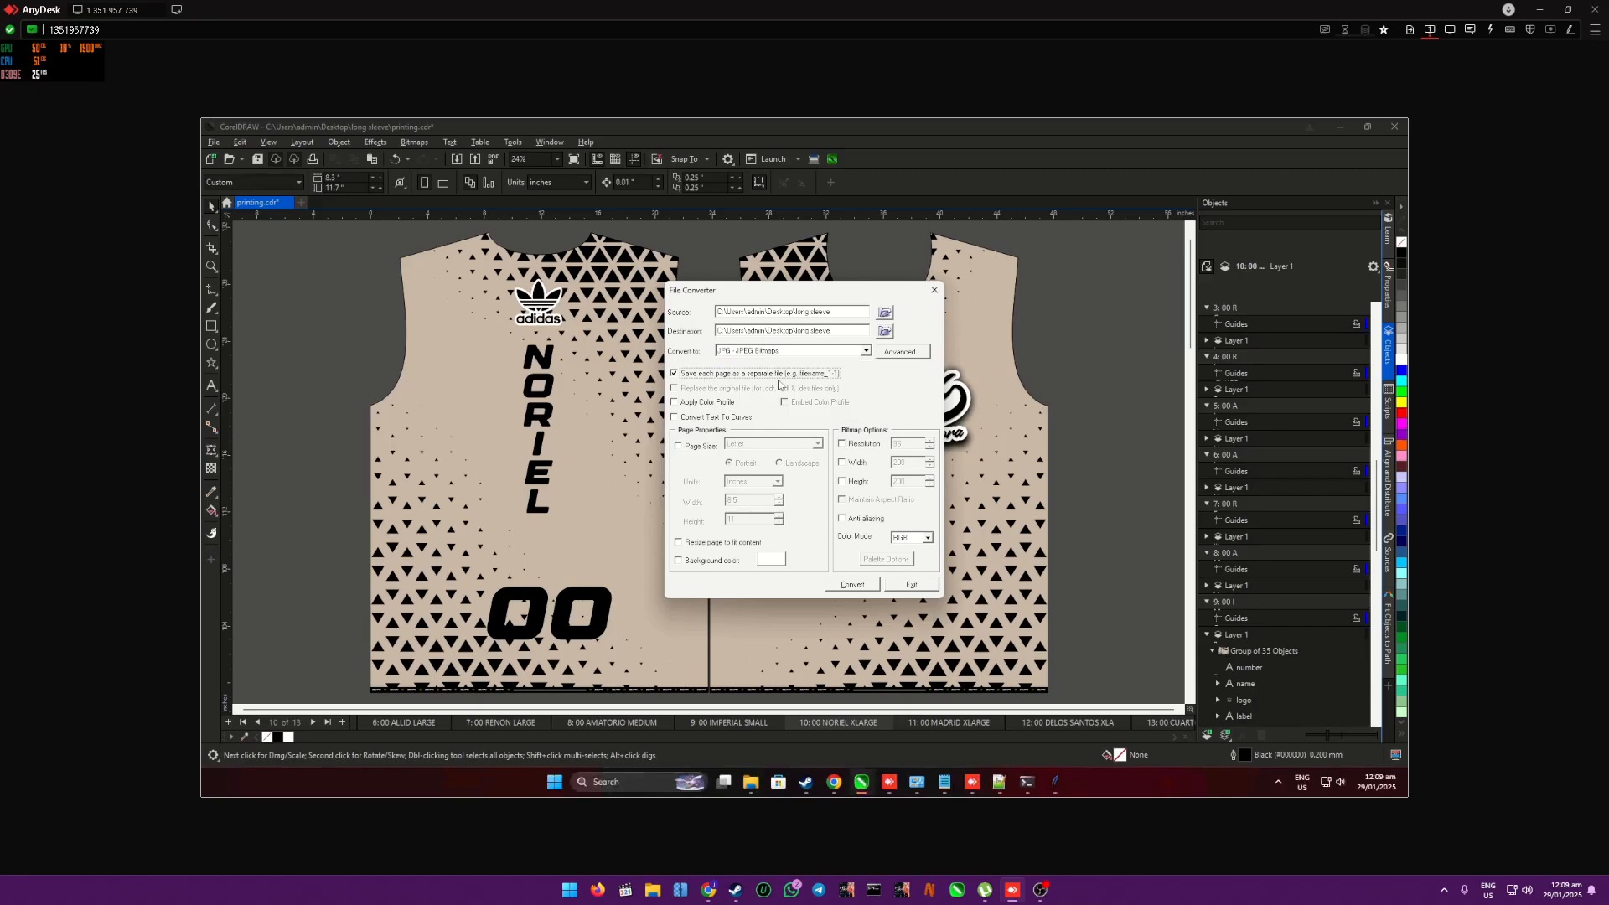
pyautogui.click(712, 403)
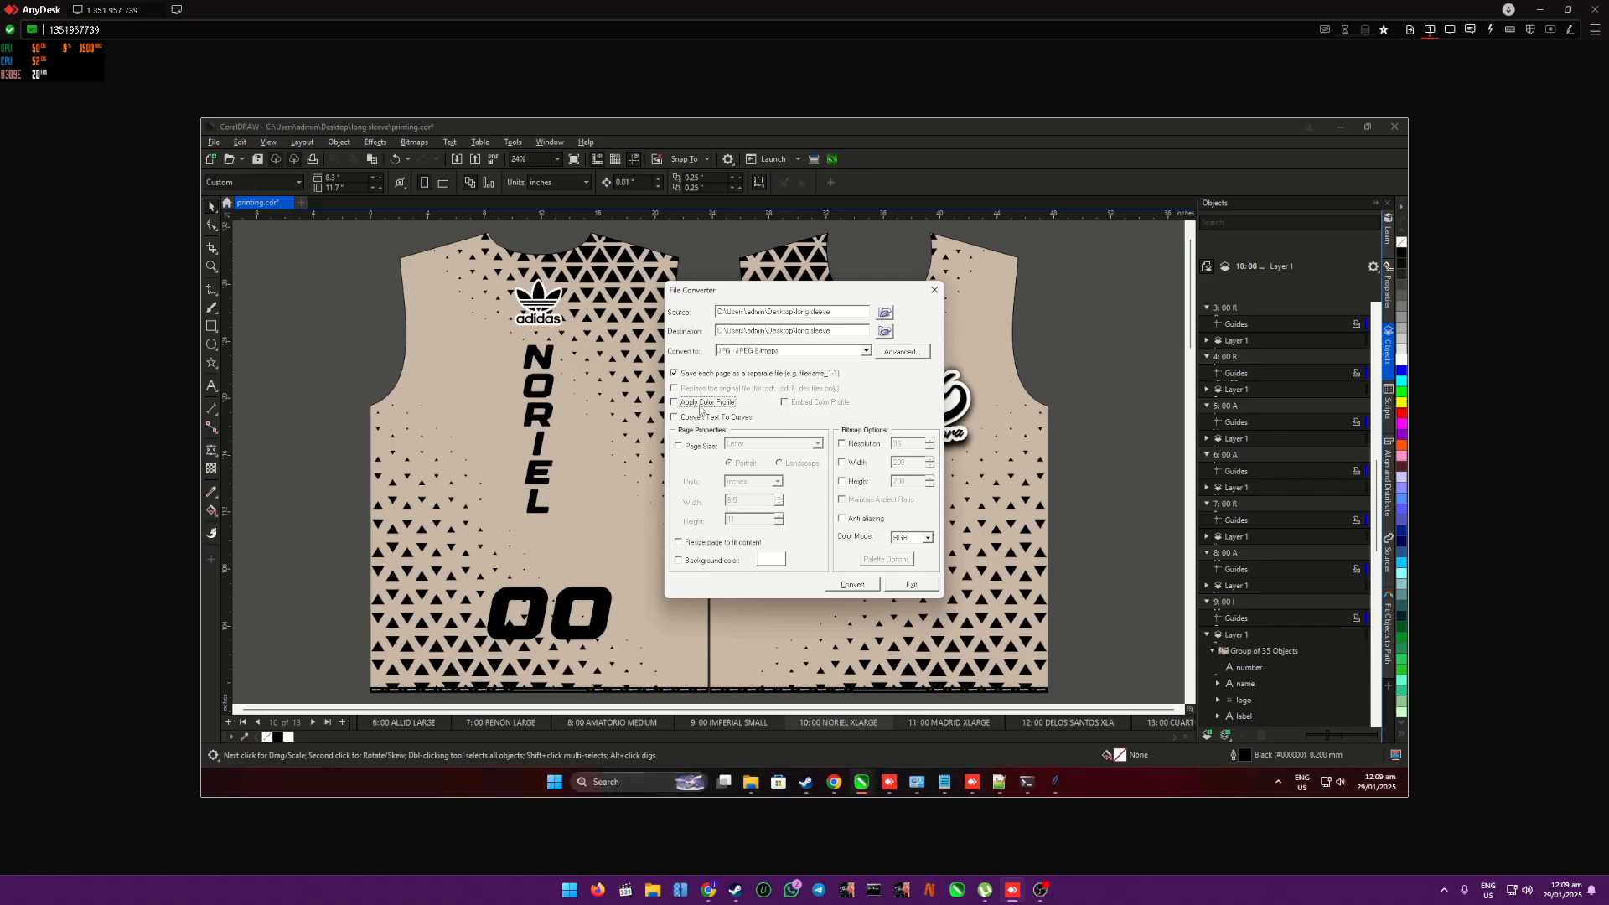
# - Set the bitmap resolution to 150 with the RGB color mode, and start the conversion
pyautogui.click(843, 445)
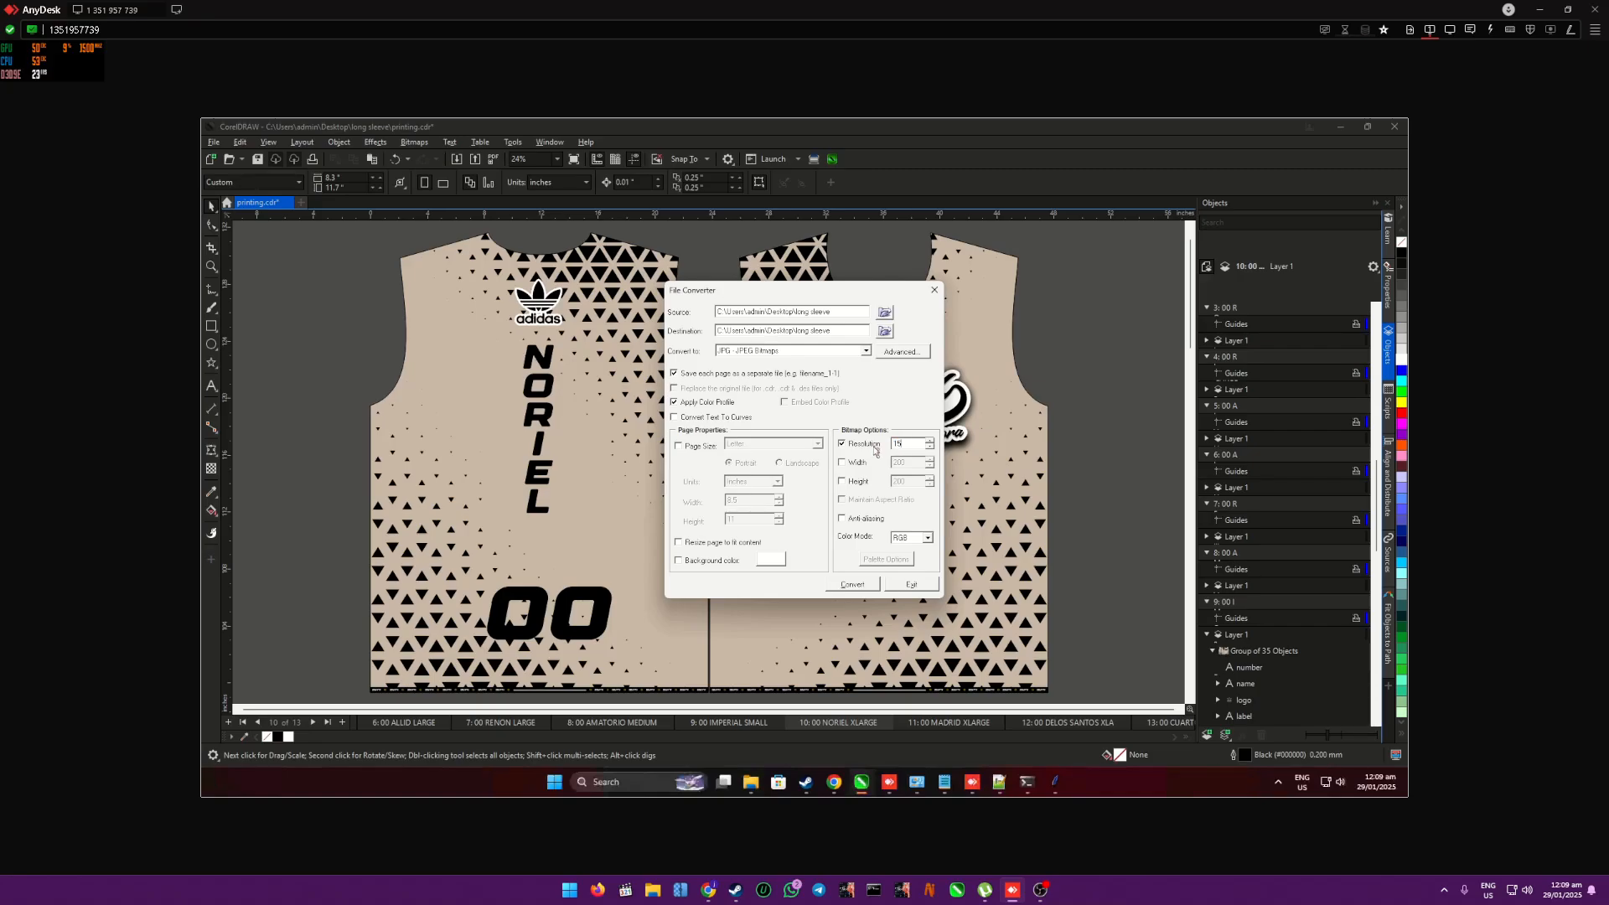
pyautogui.click(905, 354)
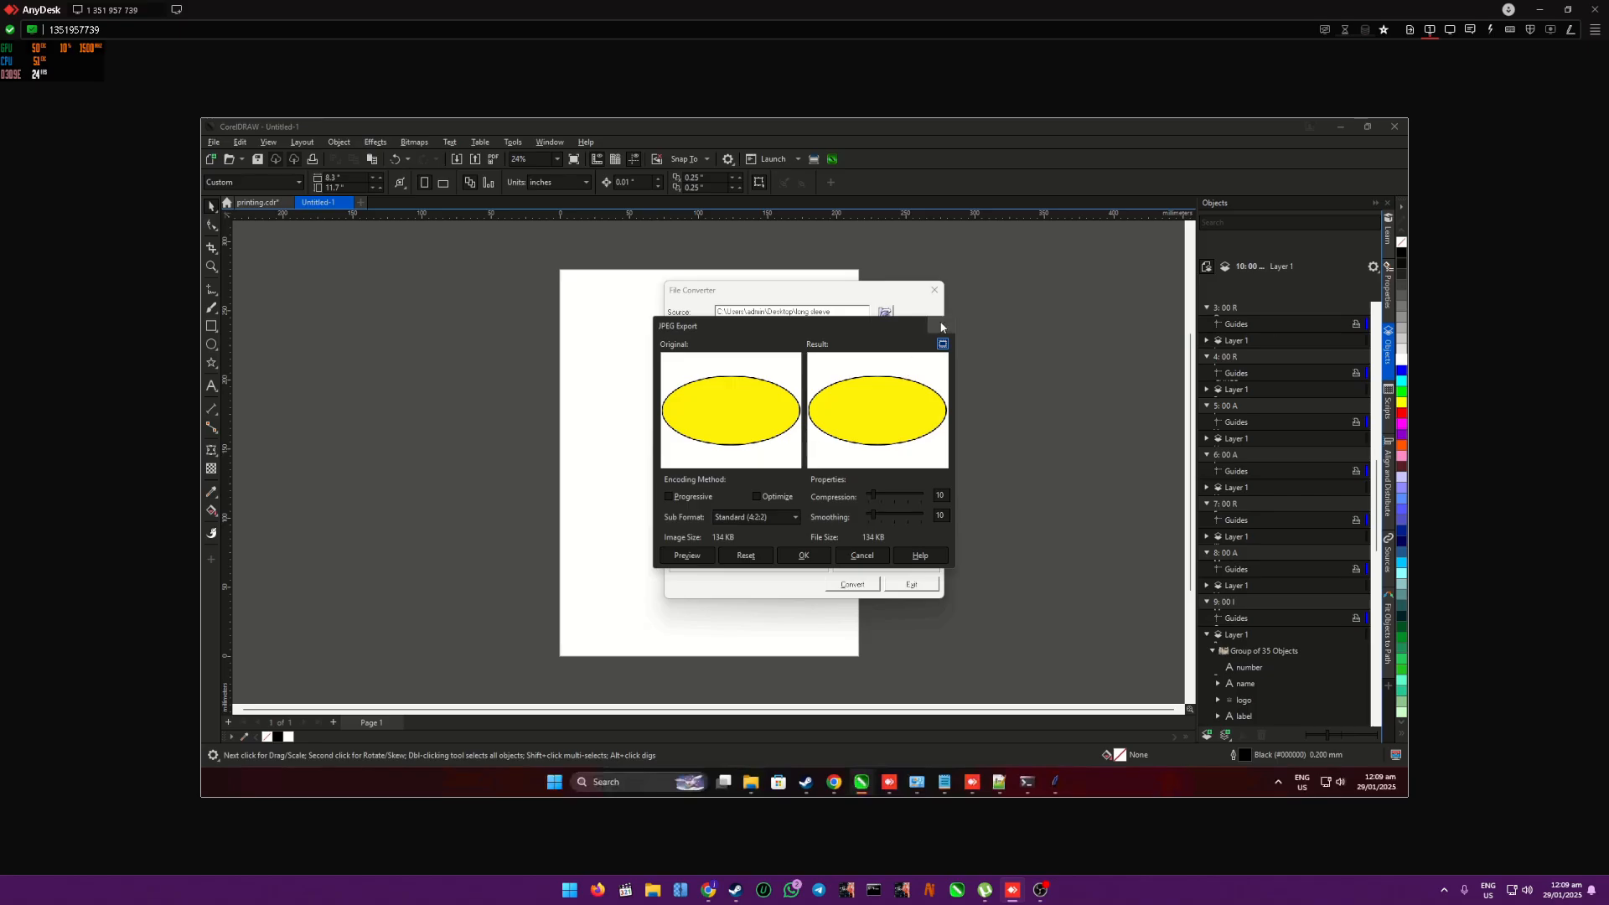
pyautogui.click(943, 325)
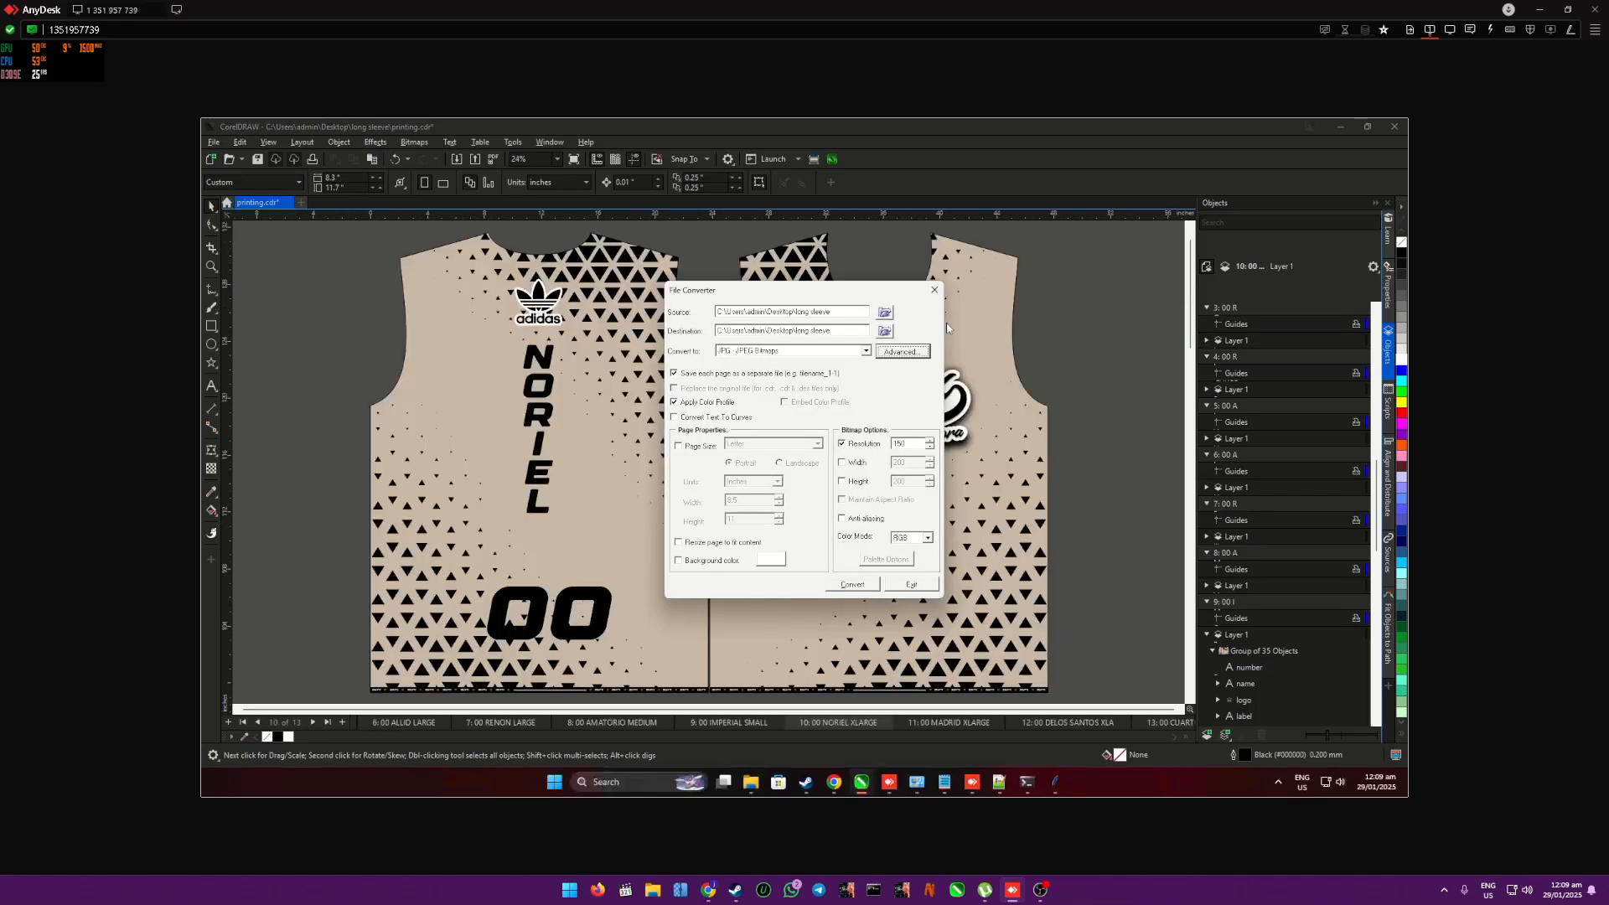
pyautogui.click(929, 539)
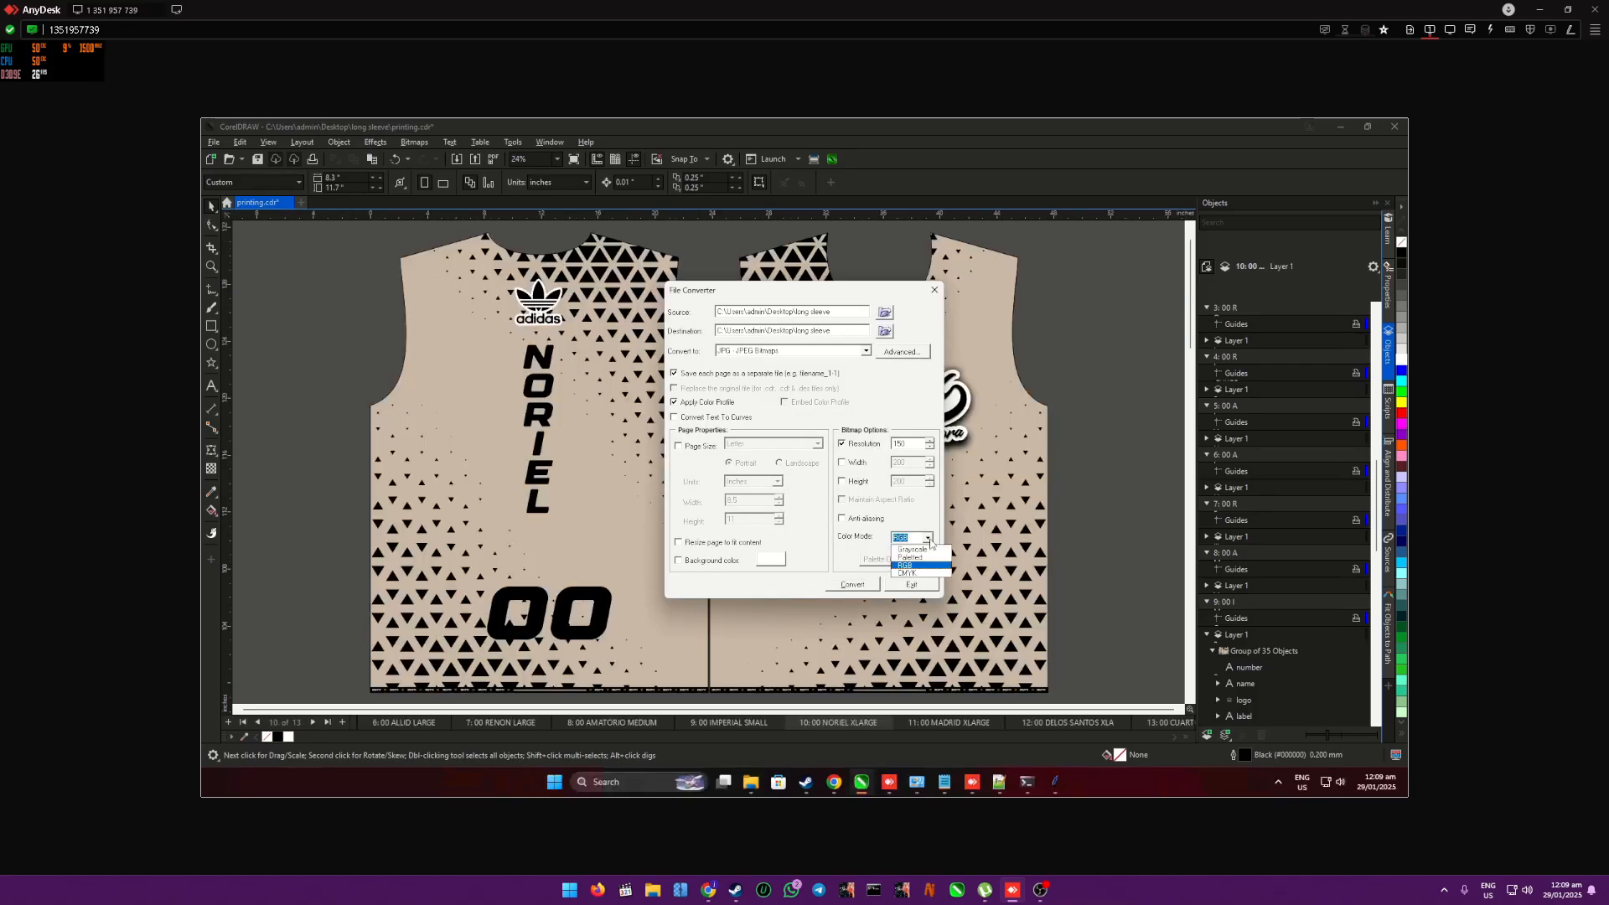
pyautogui.click(914, 567)
pyautogui.click(846, 586)
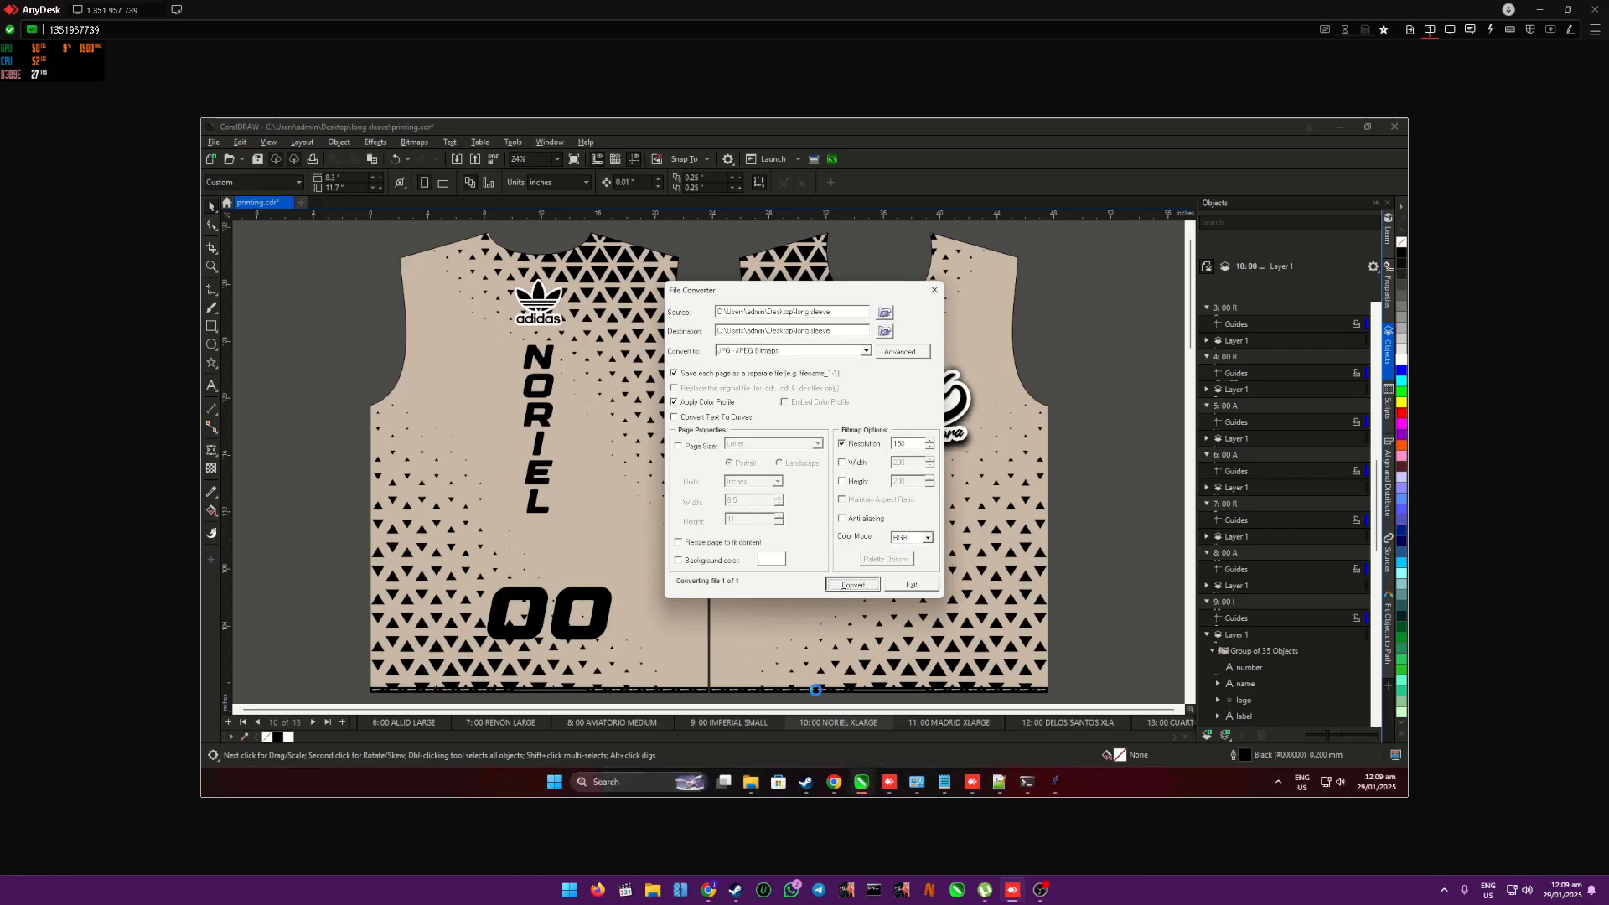
# - Switch to the long sleeve folder in File Explorer and view the exported JPG files as extra large icons in a maximized window
pyautogui.moveTo(753, 788)
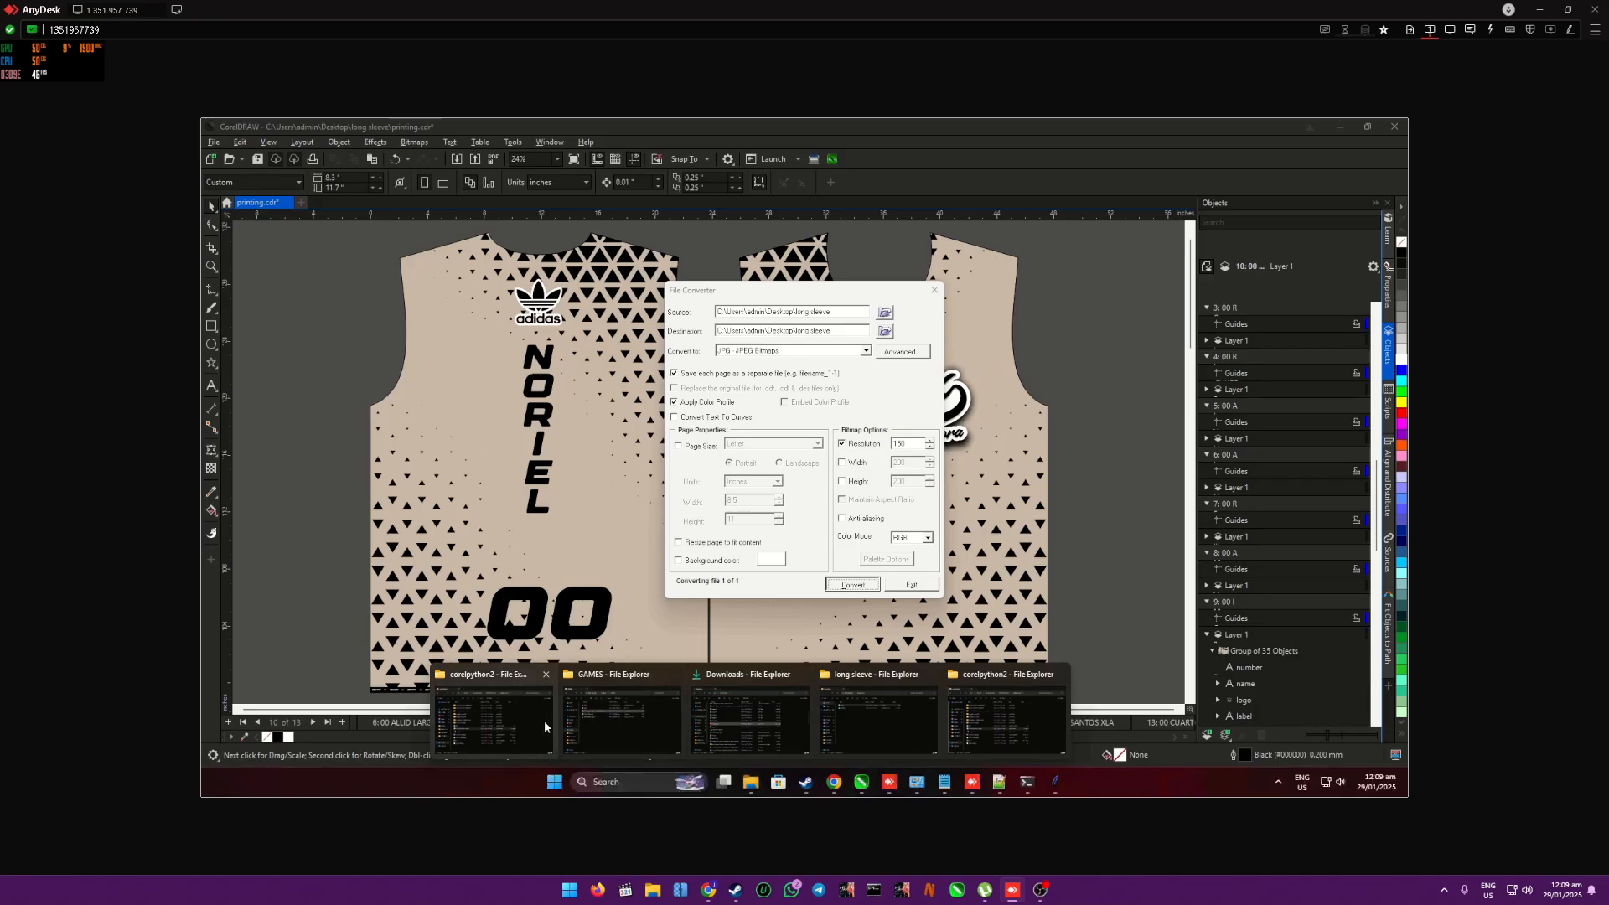
pyautogui.click(878, 716)
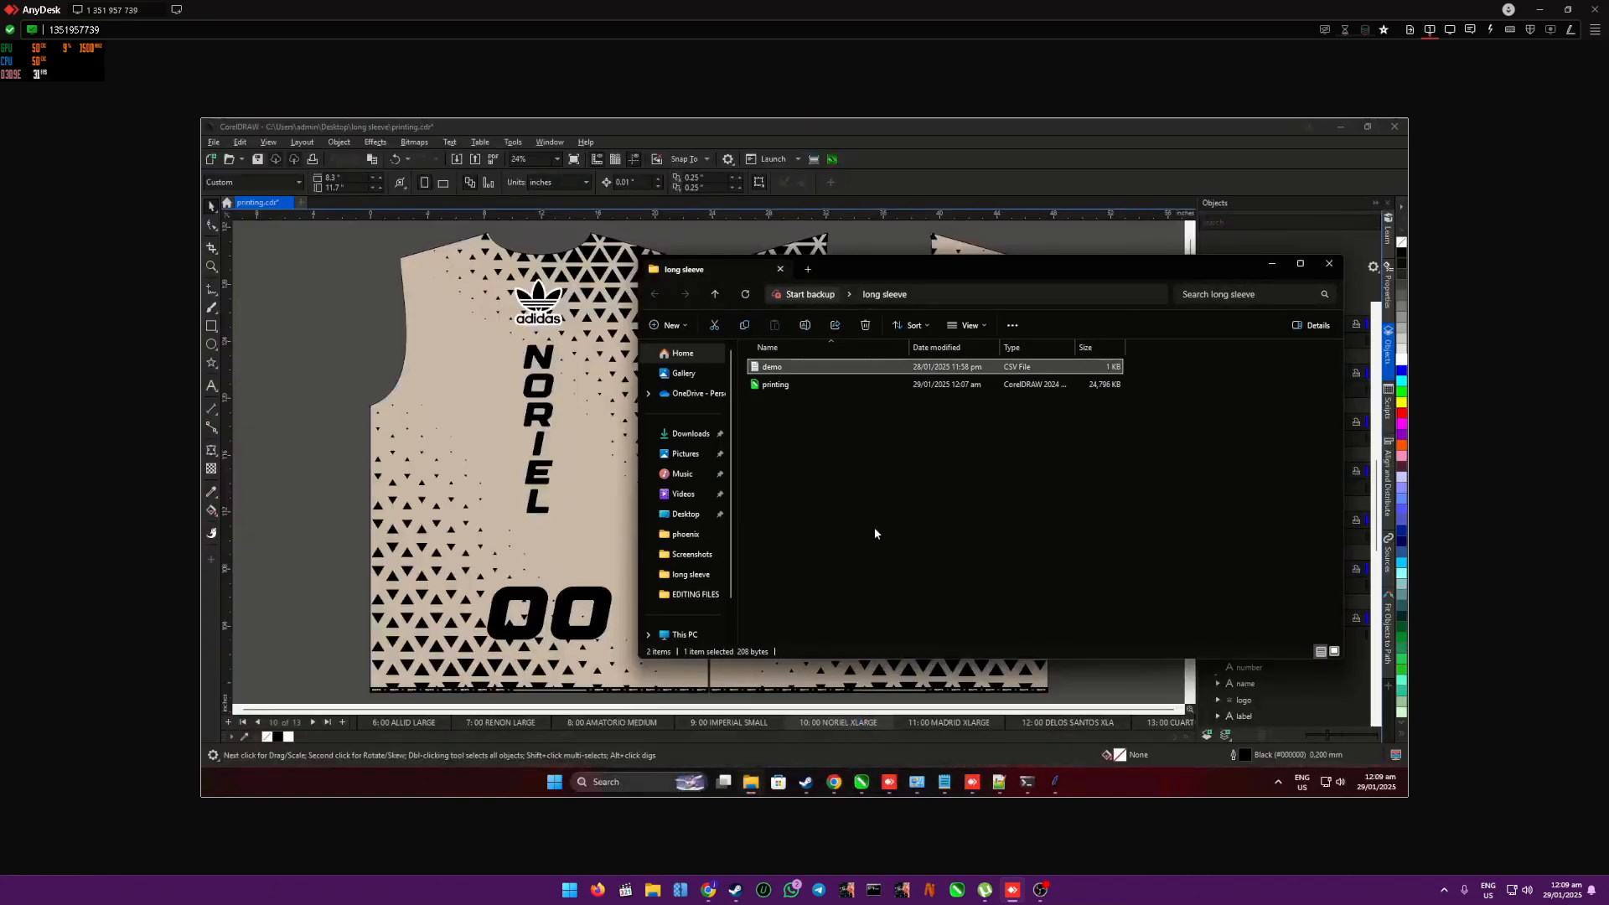
pyautogui.click(996, 424)
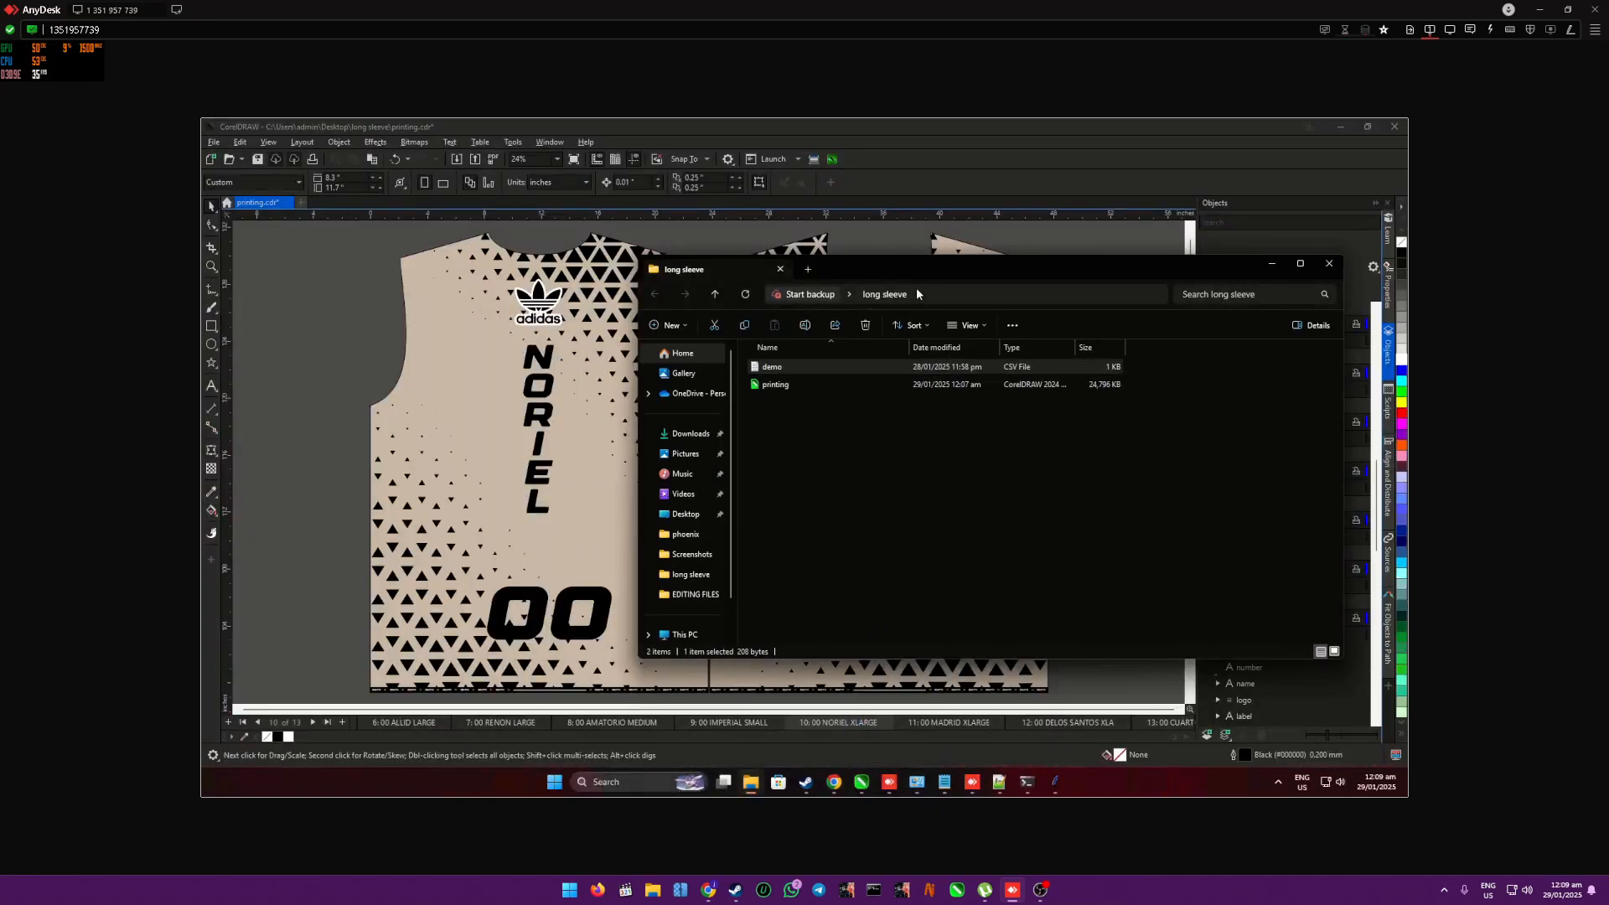
pyautogui.moveTo(932, 269); pyautogui.dragTo(968, 318)
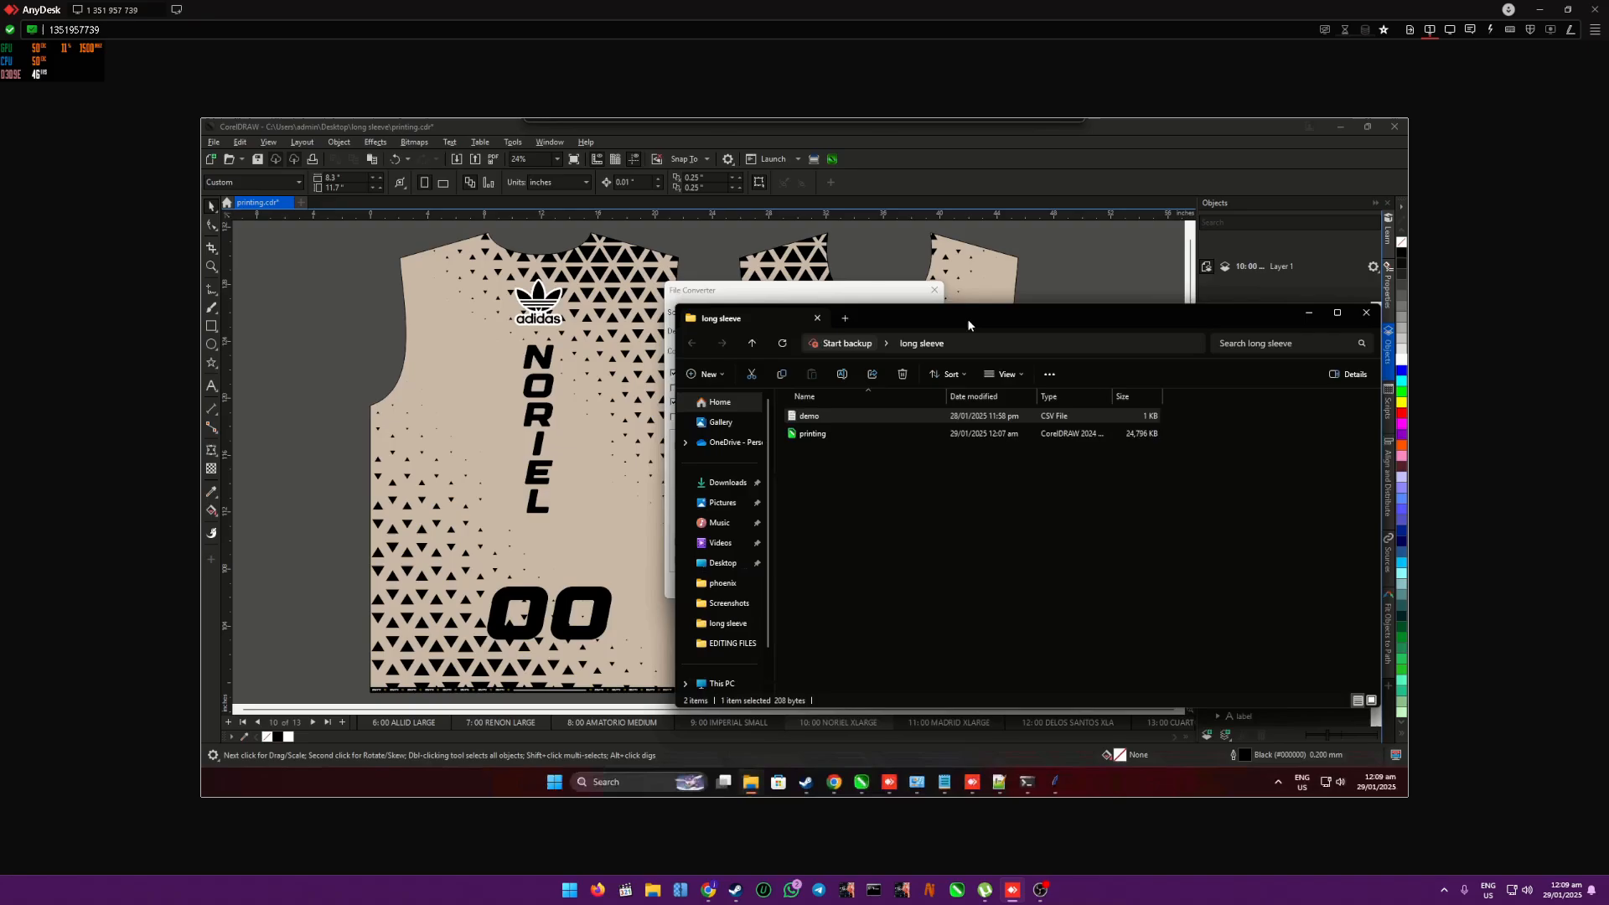
pyautogui.rightClick(893, 486)
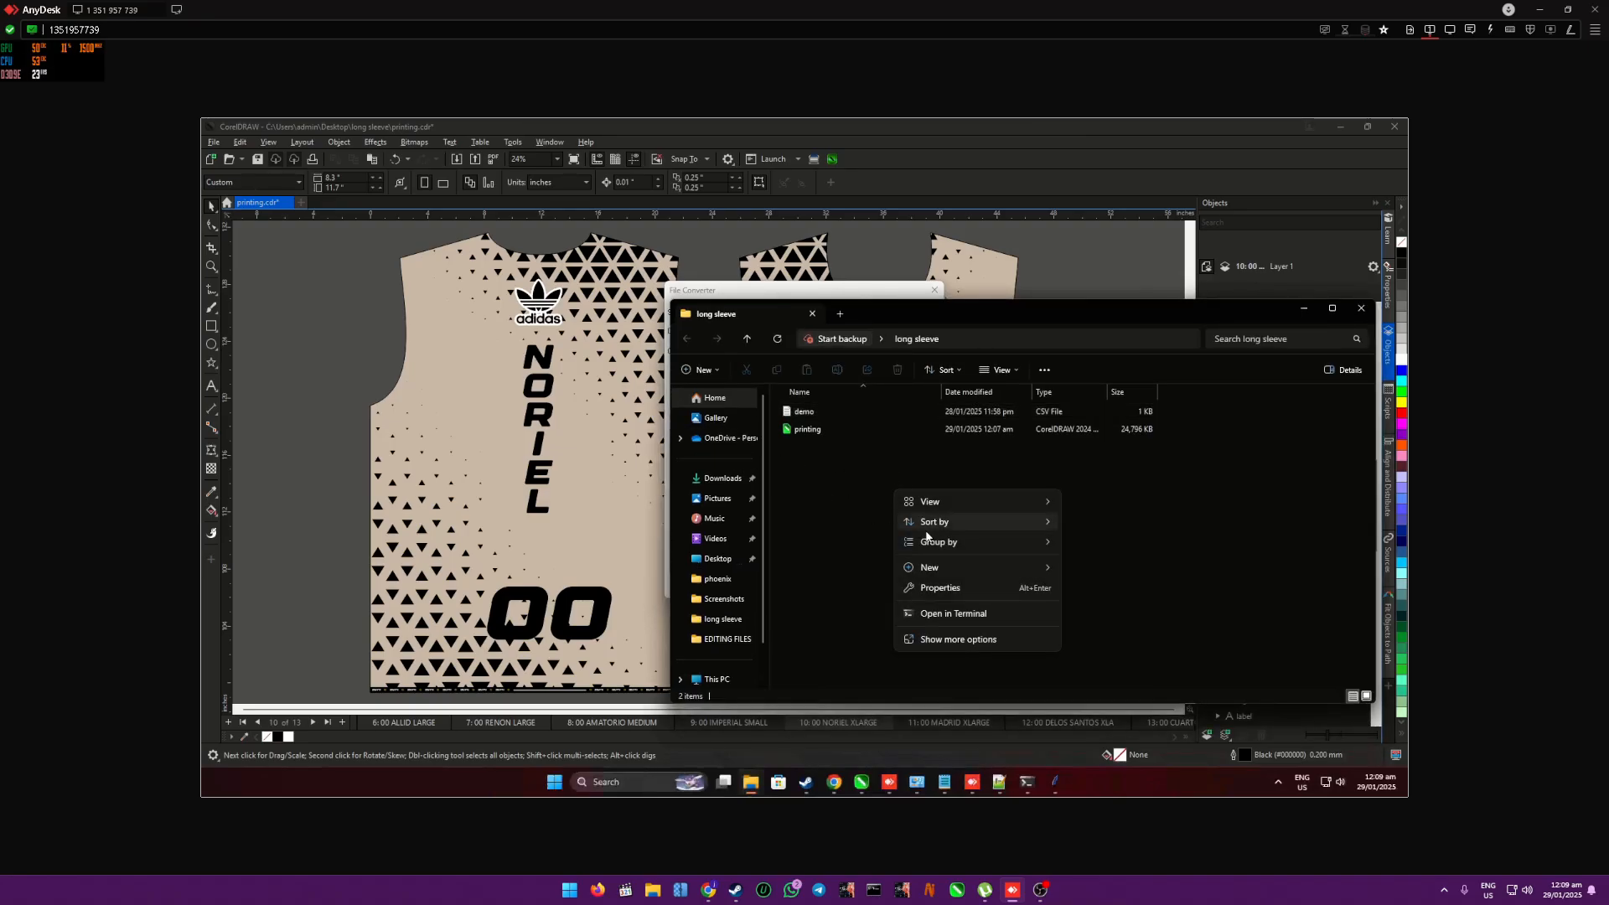
pyautogui.click(927, 569)
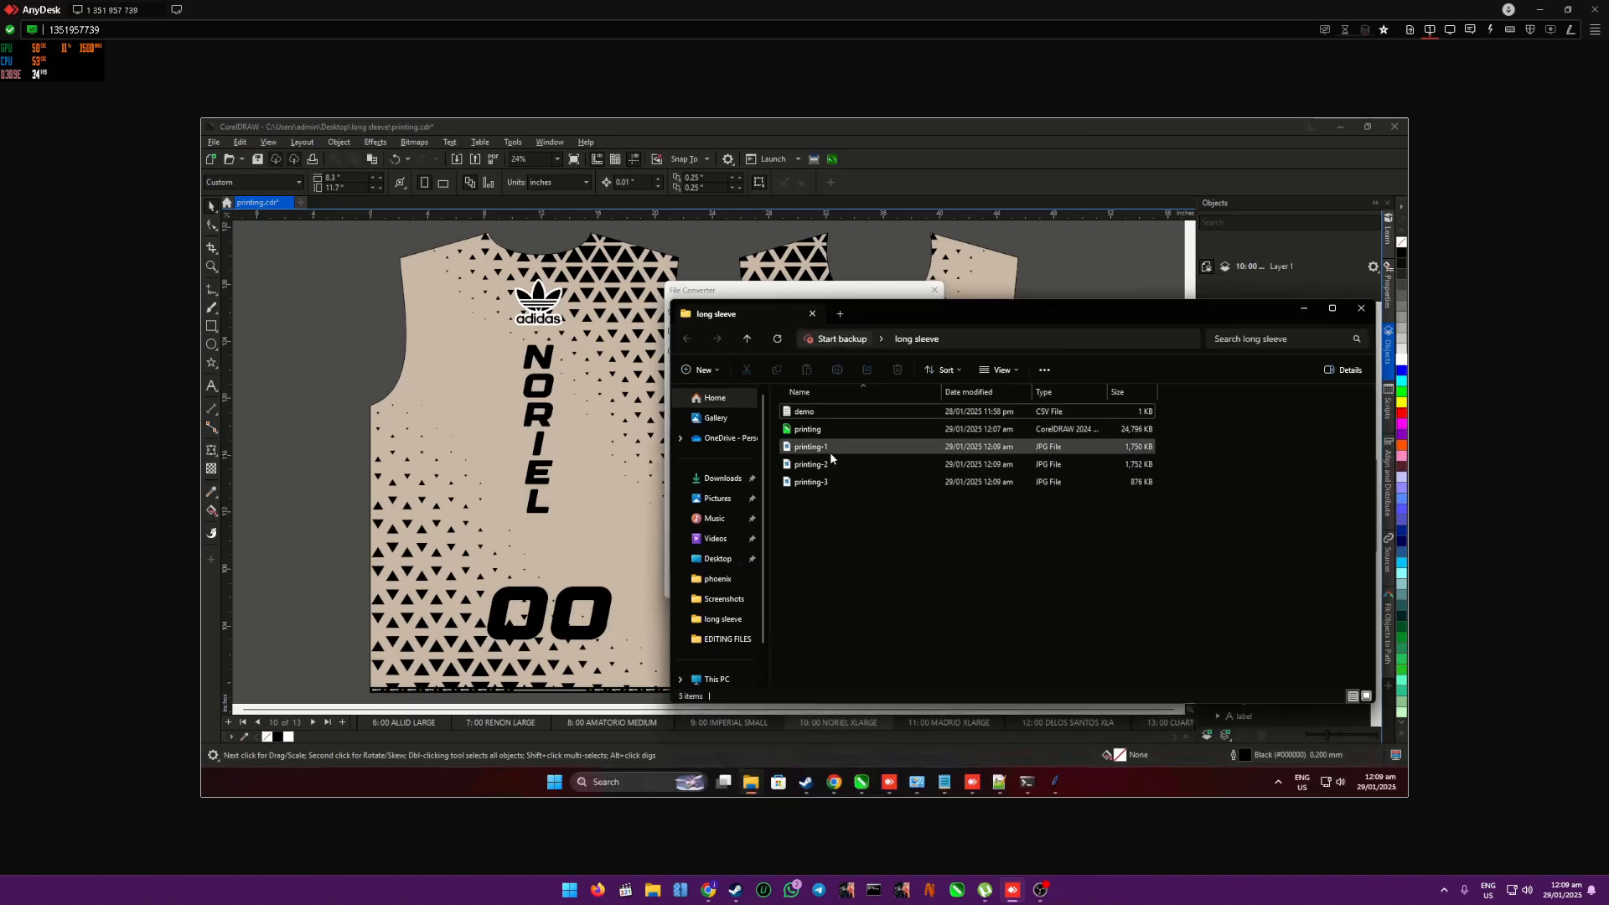
pyautogui.rightClick(1235, 522)
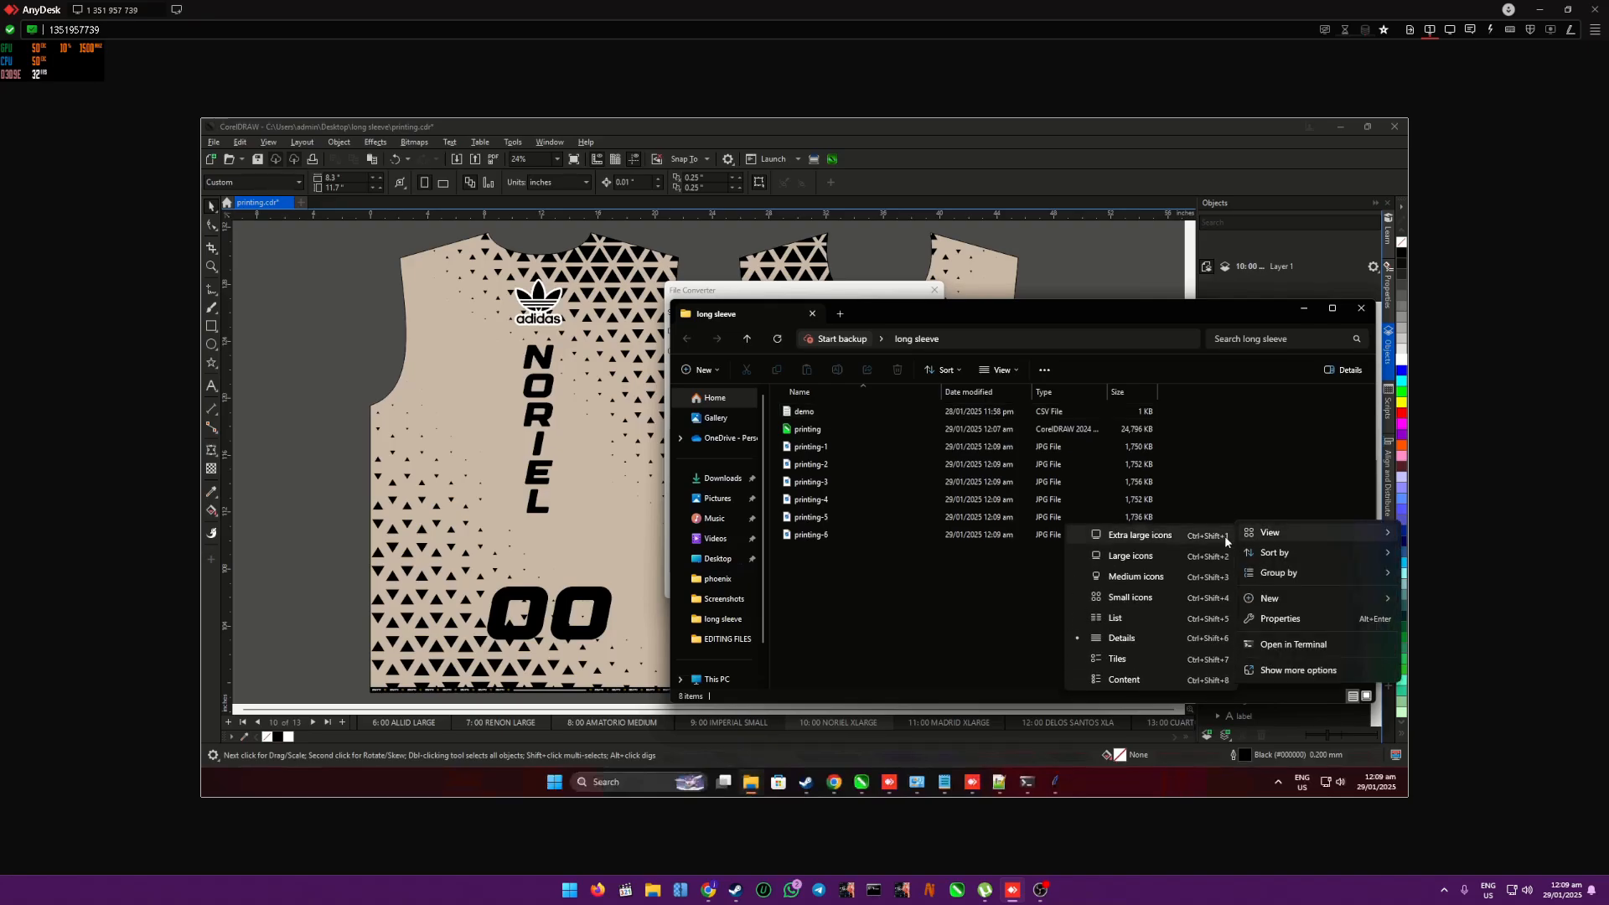
pyautogui.click(1225, 536)
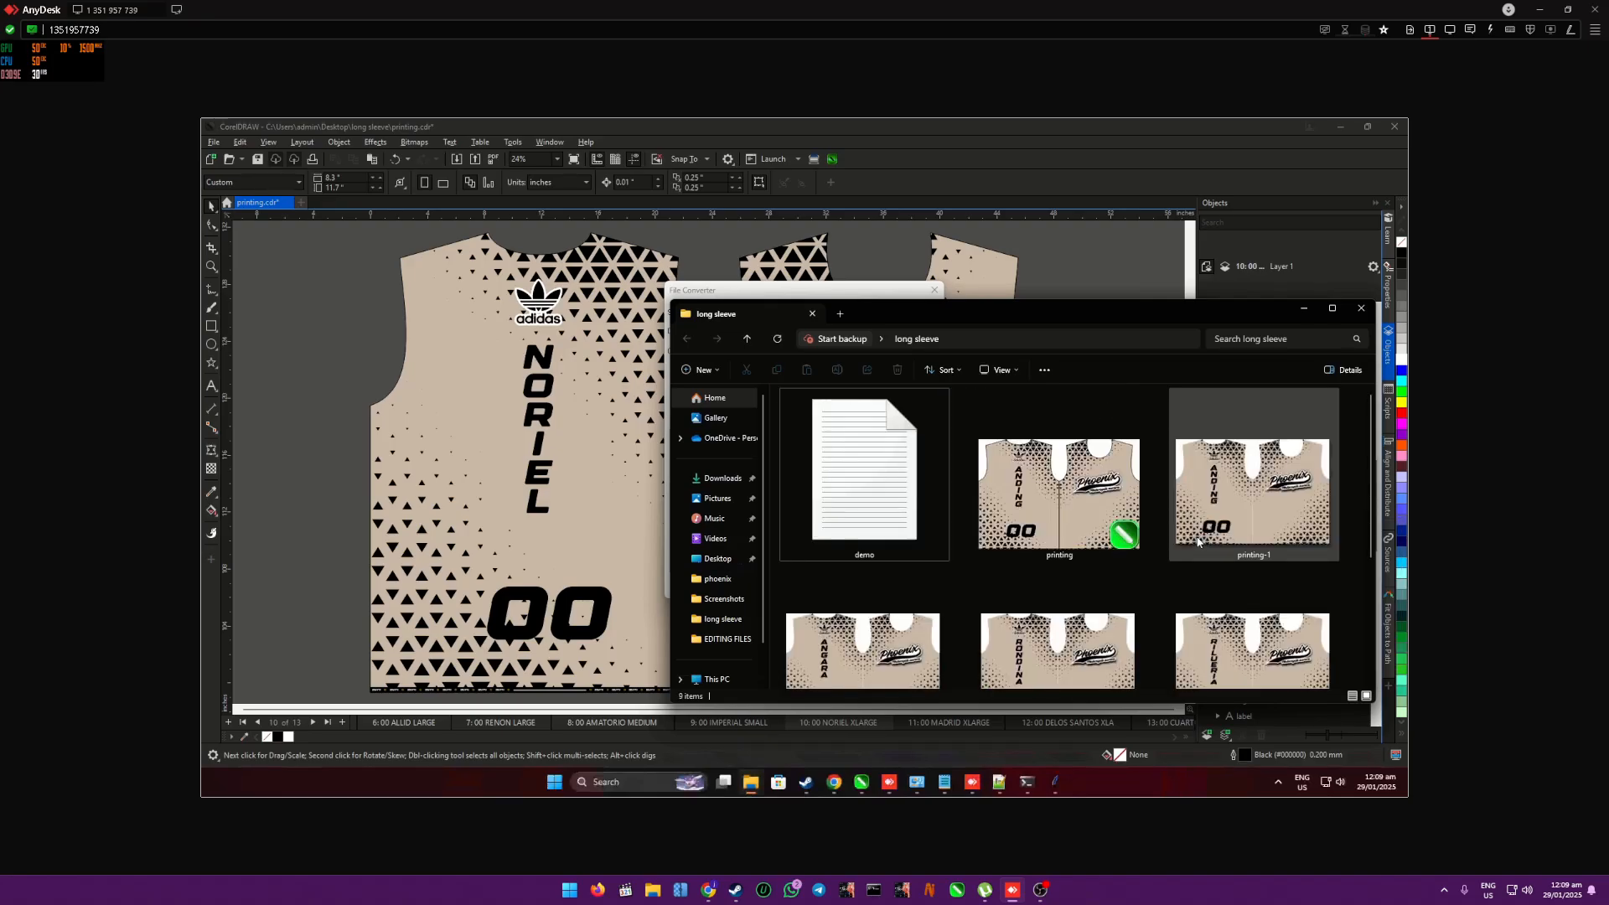
pyautogui.click(1333, 309)
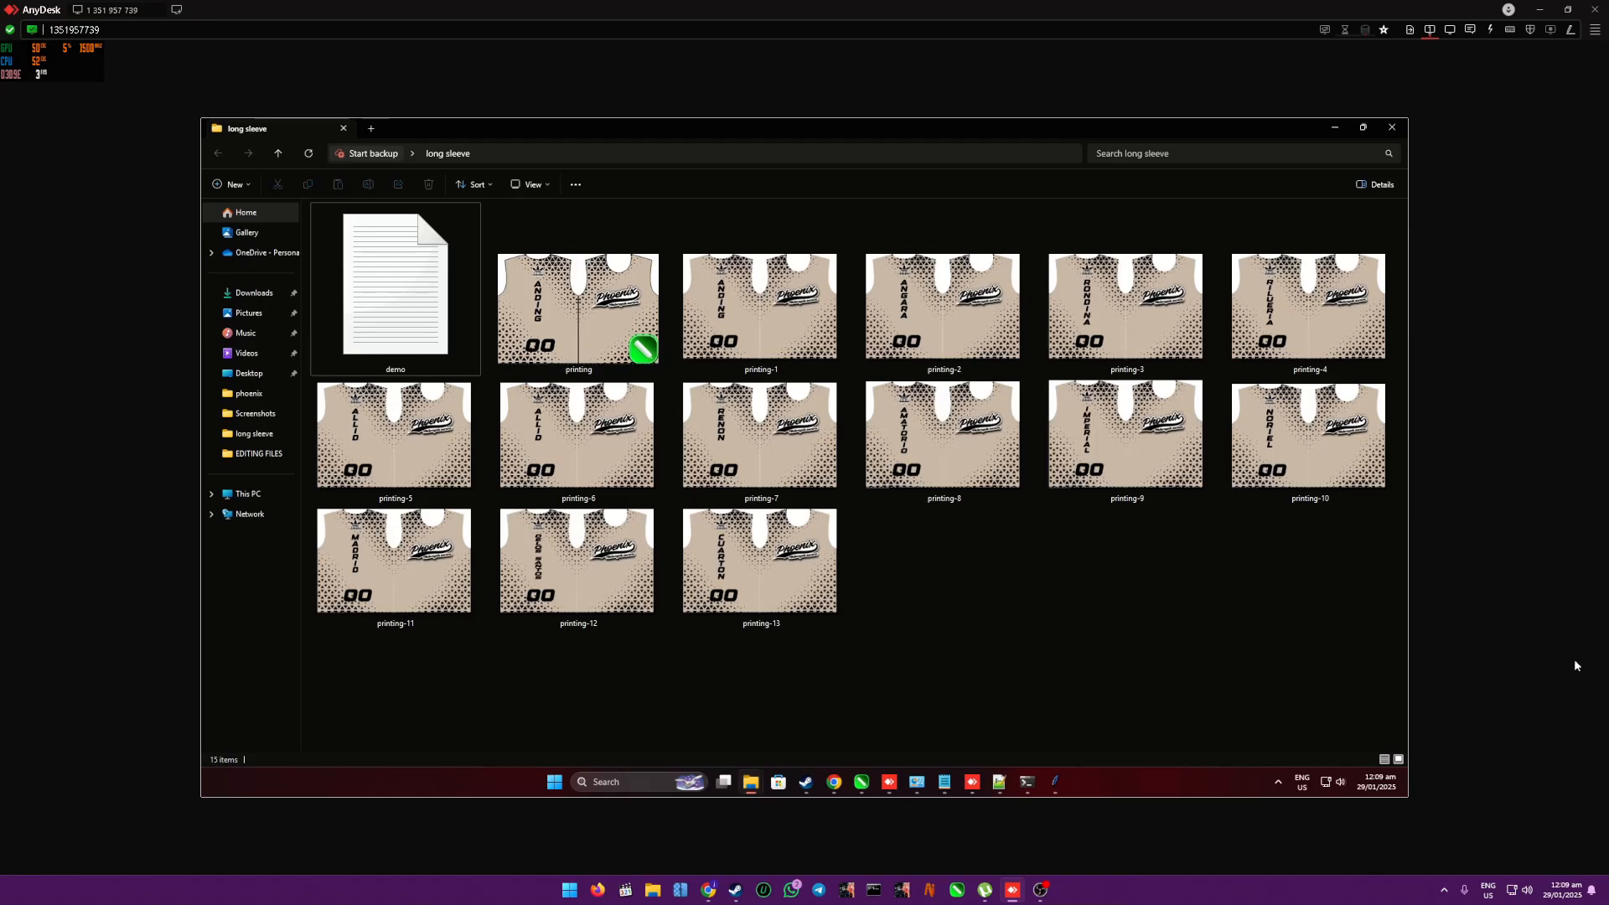
pyautogui.press('super+e')
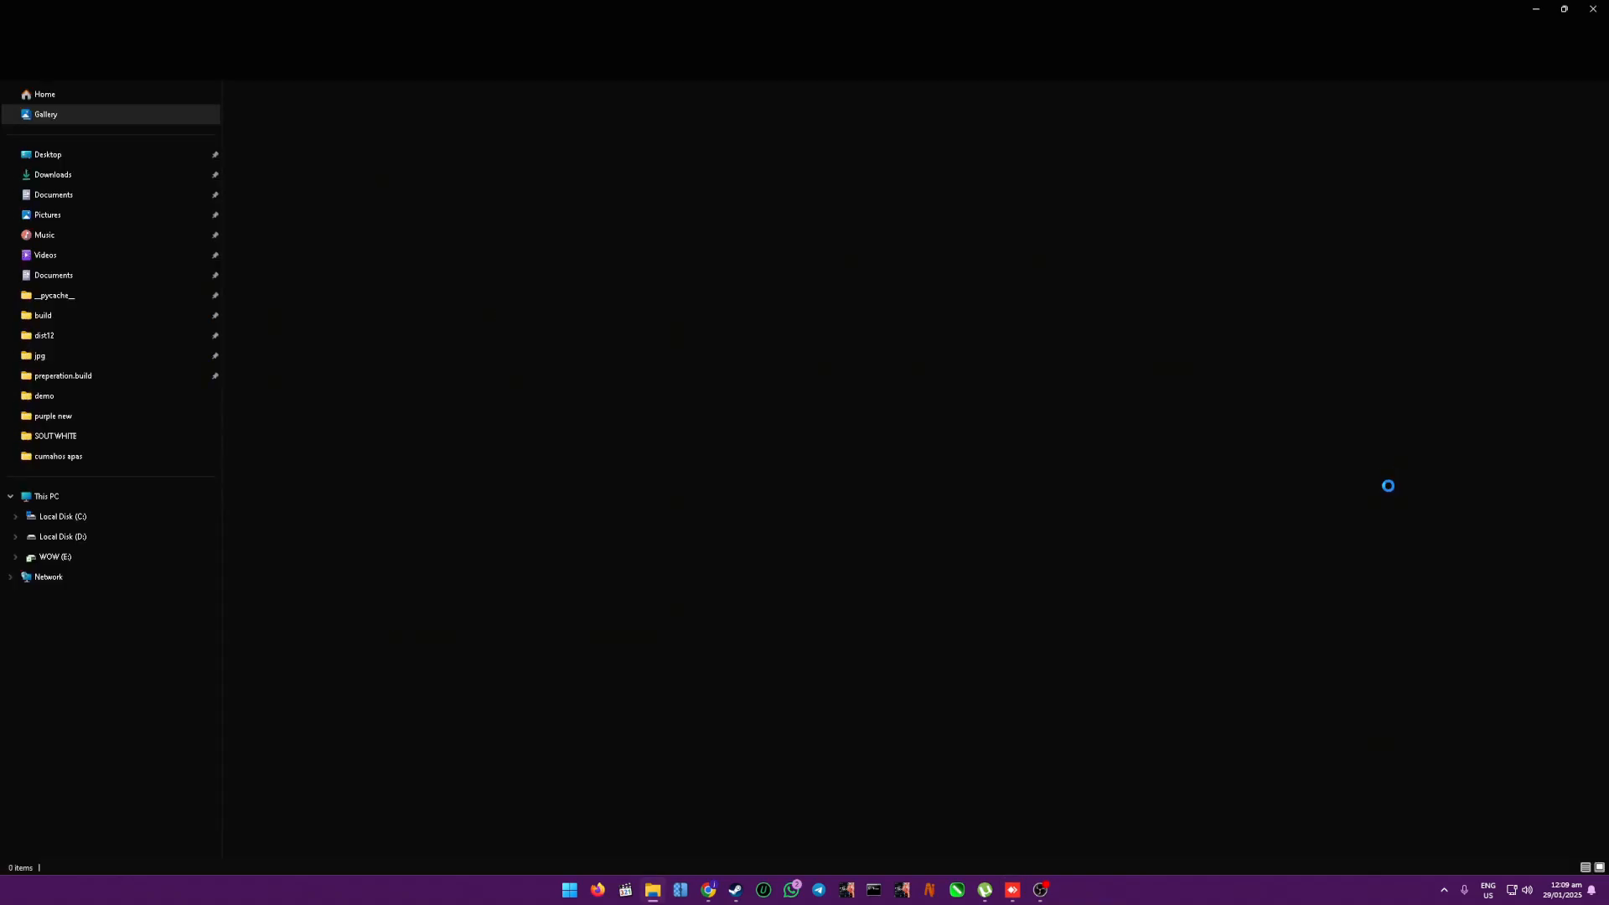
pyautogui.moveTo(636, 11); pyautogui.dragTo(636, 0)
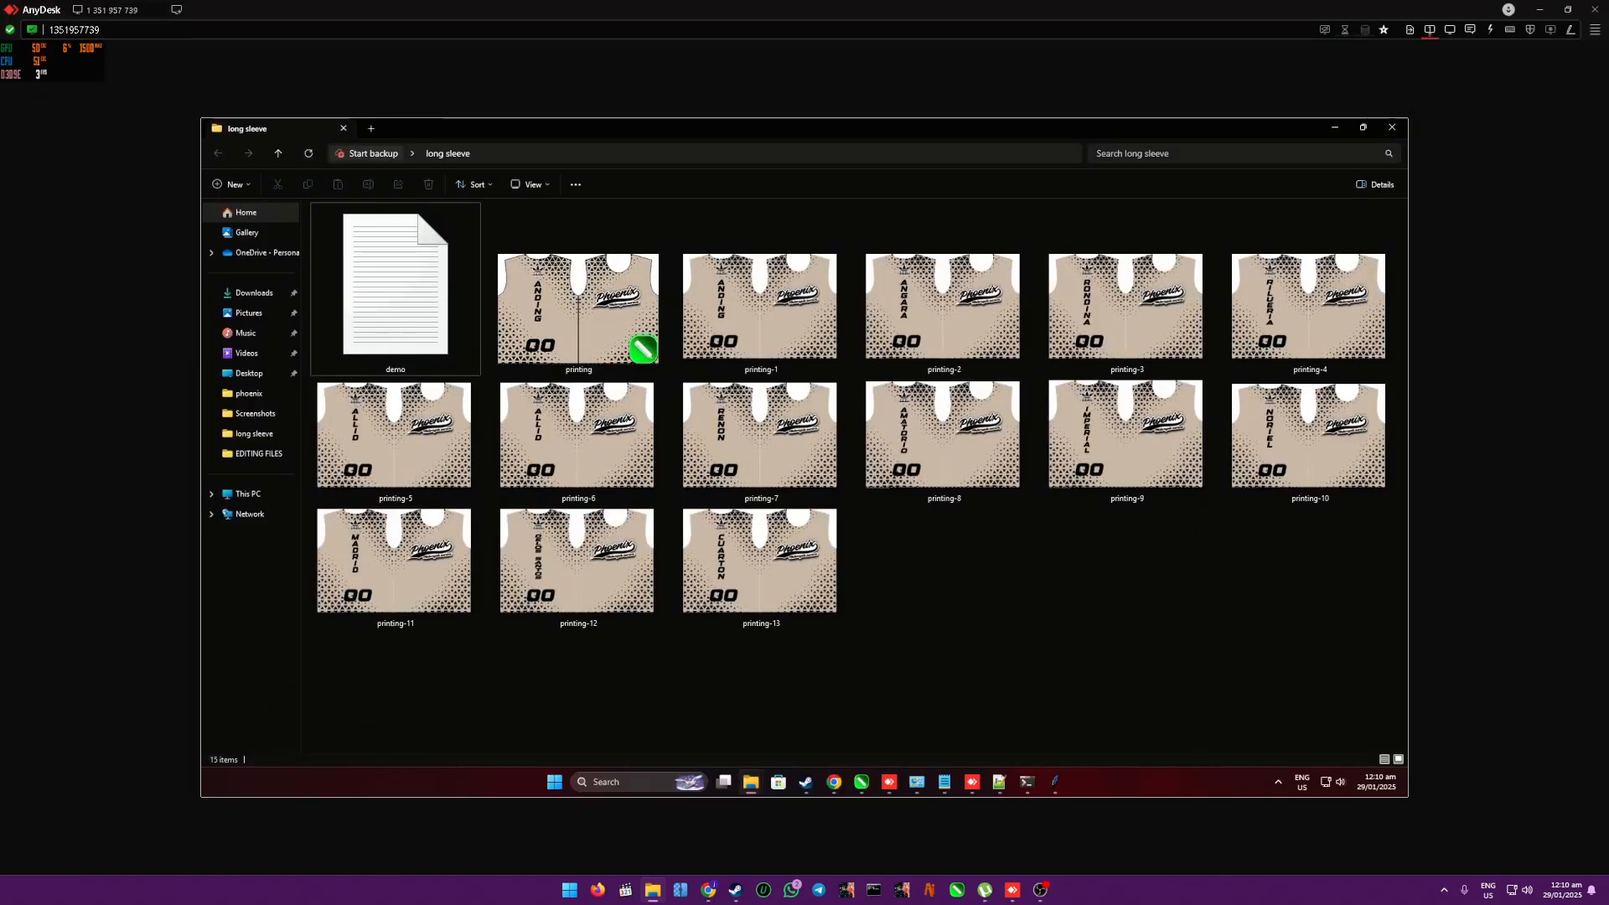
# - Extract the FILES archive from the AUTOMATION\corelpython2 folder into a FILES subfolder there
pyautogui.moveTo(751, 782)
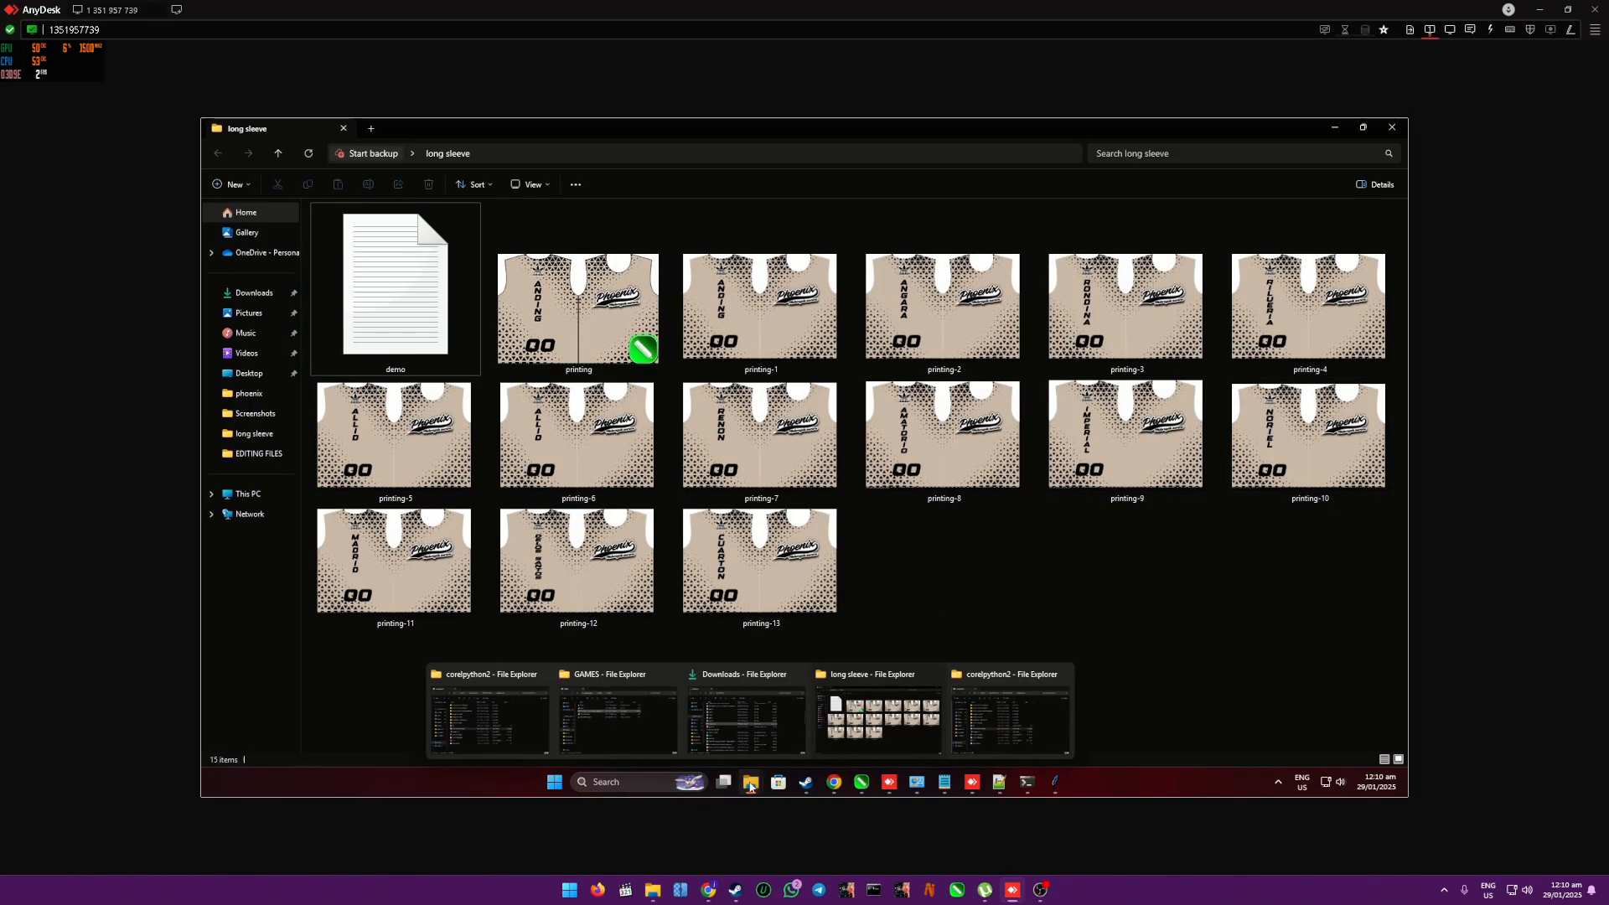
pyautogui.click(533, 723)
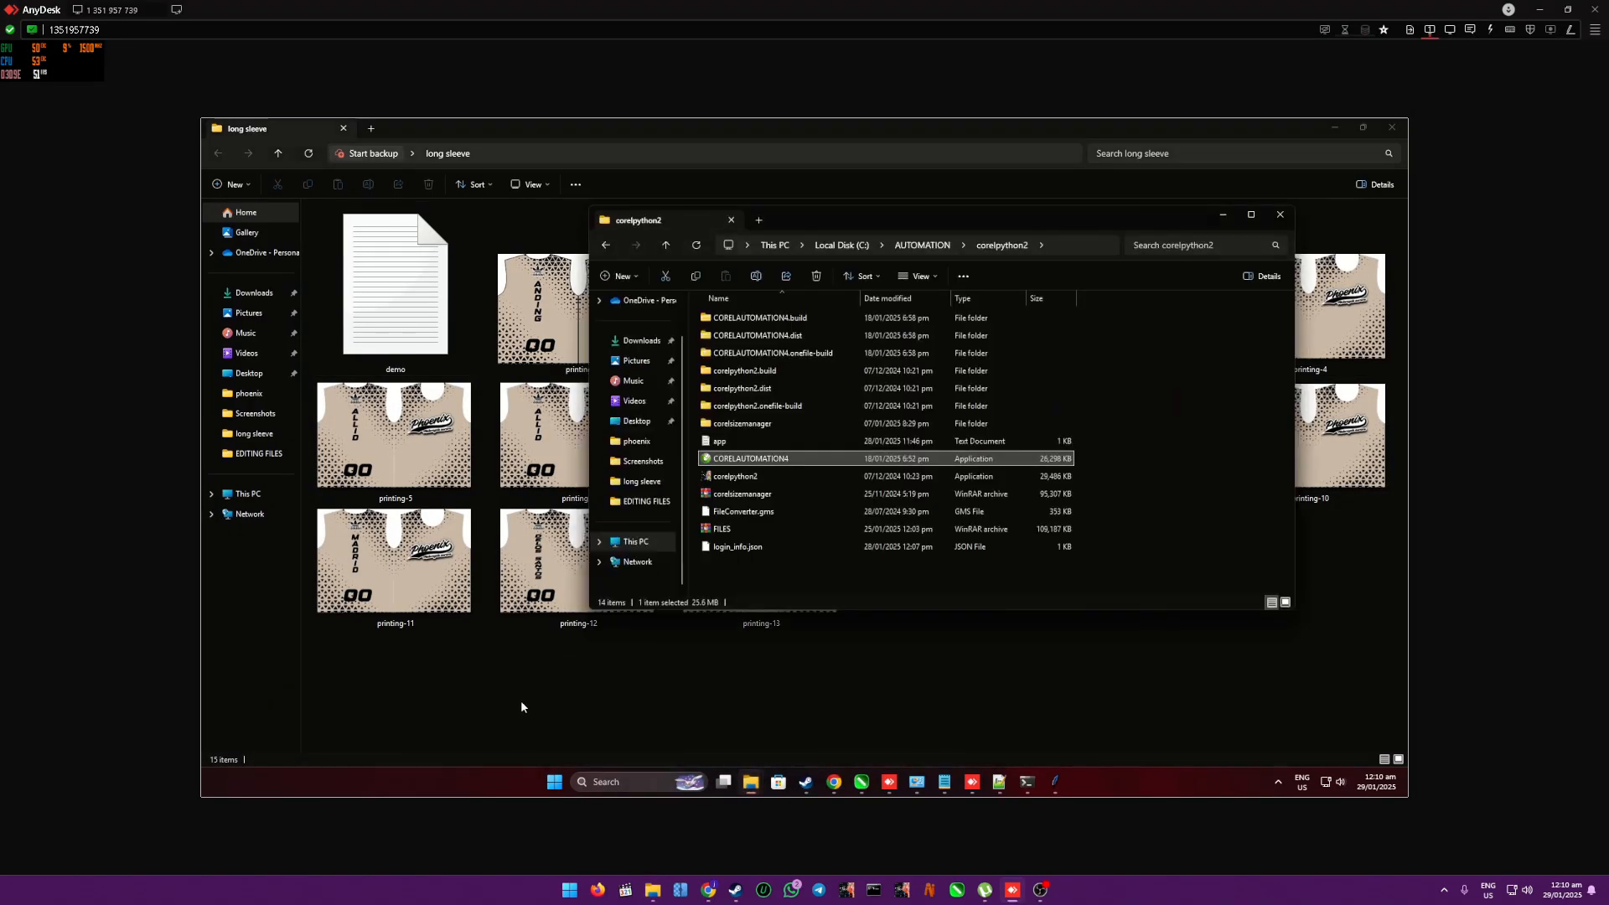
pyautogui.rightClick(731, 534)
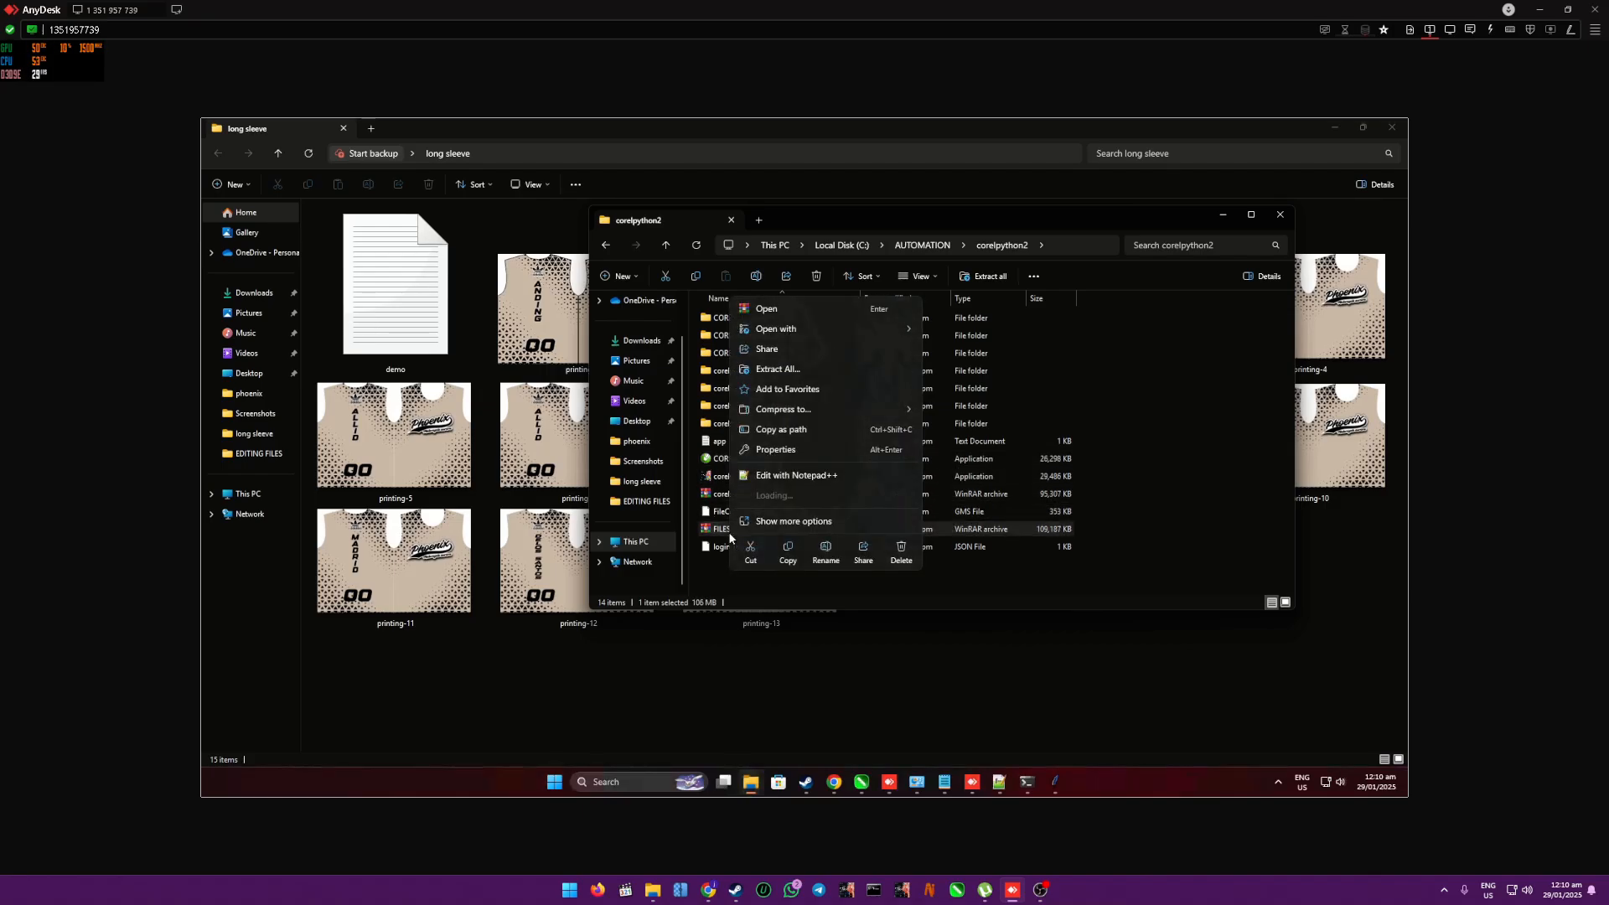
pyautogui.click(958, 592)
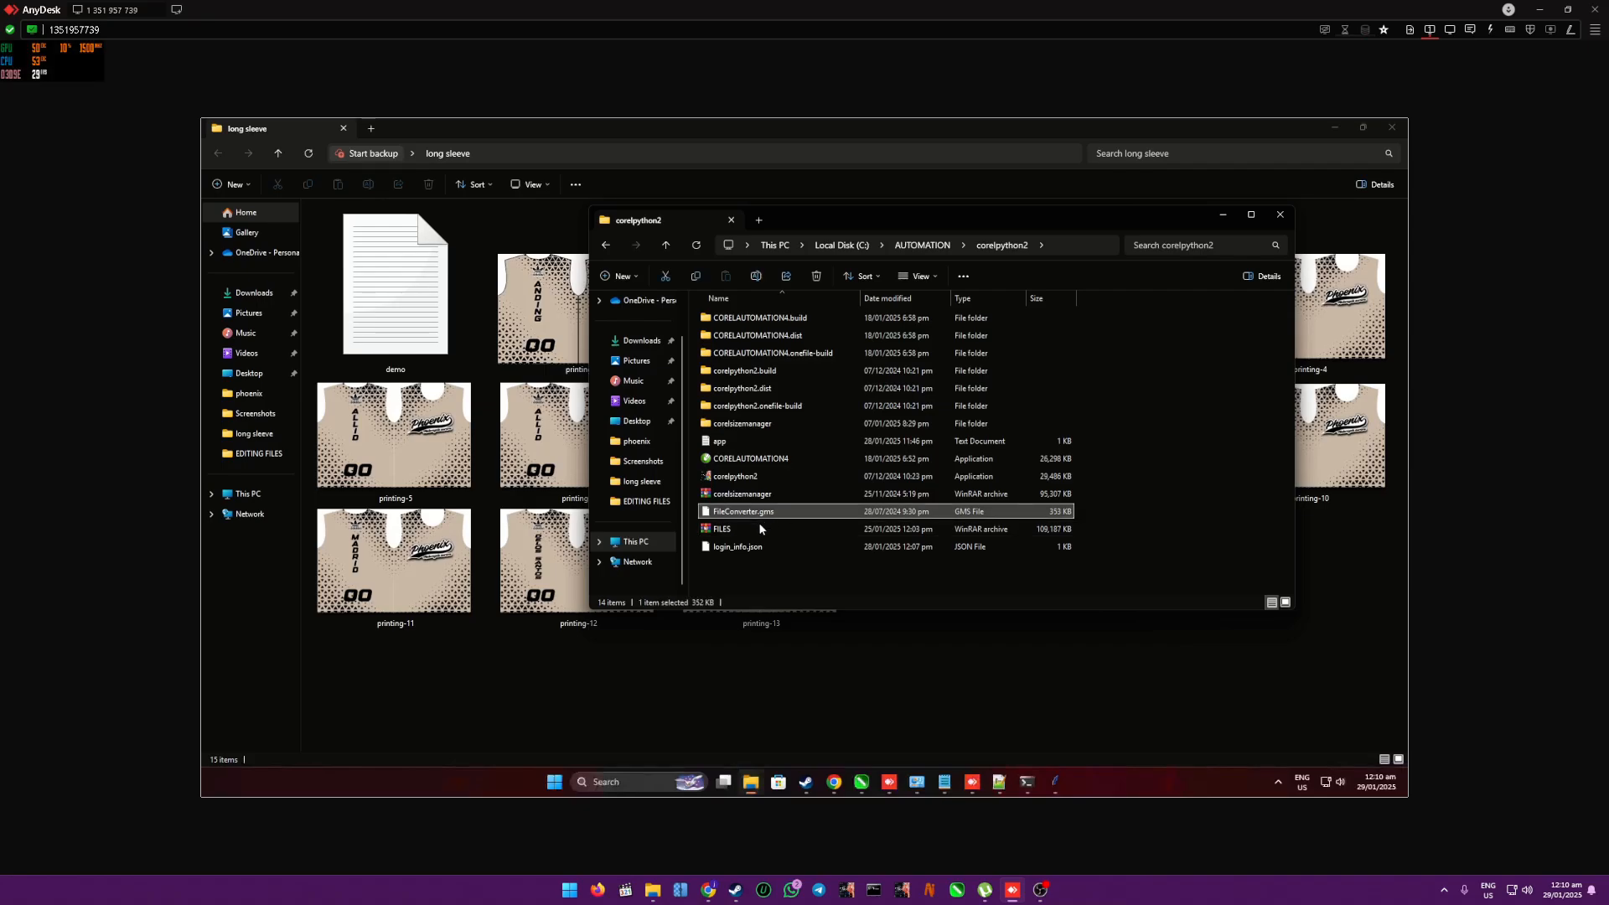
pyautogui.click(728, 530)
pyautogui.rightClick(730, 533)
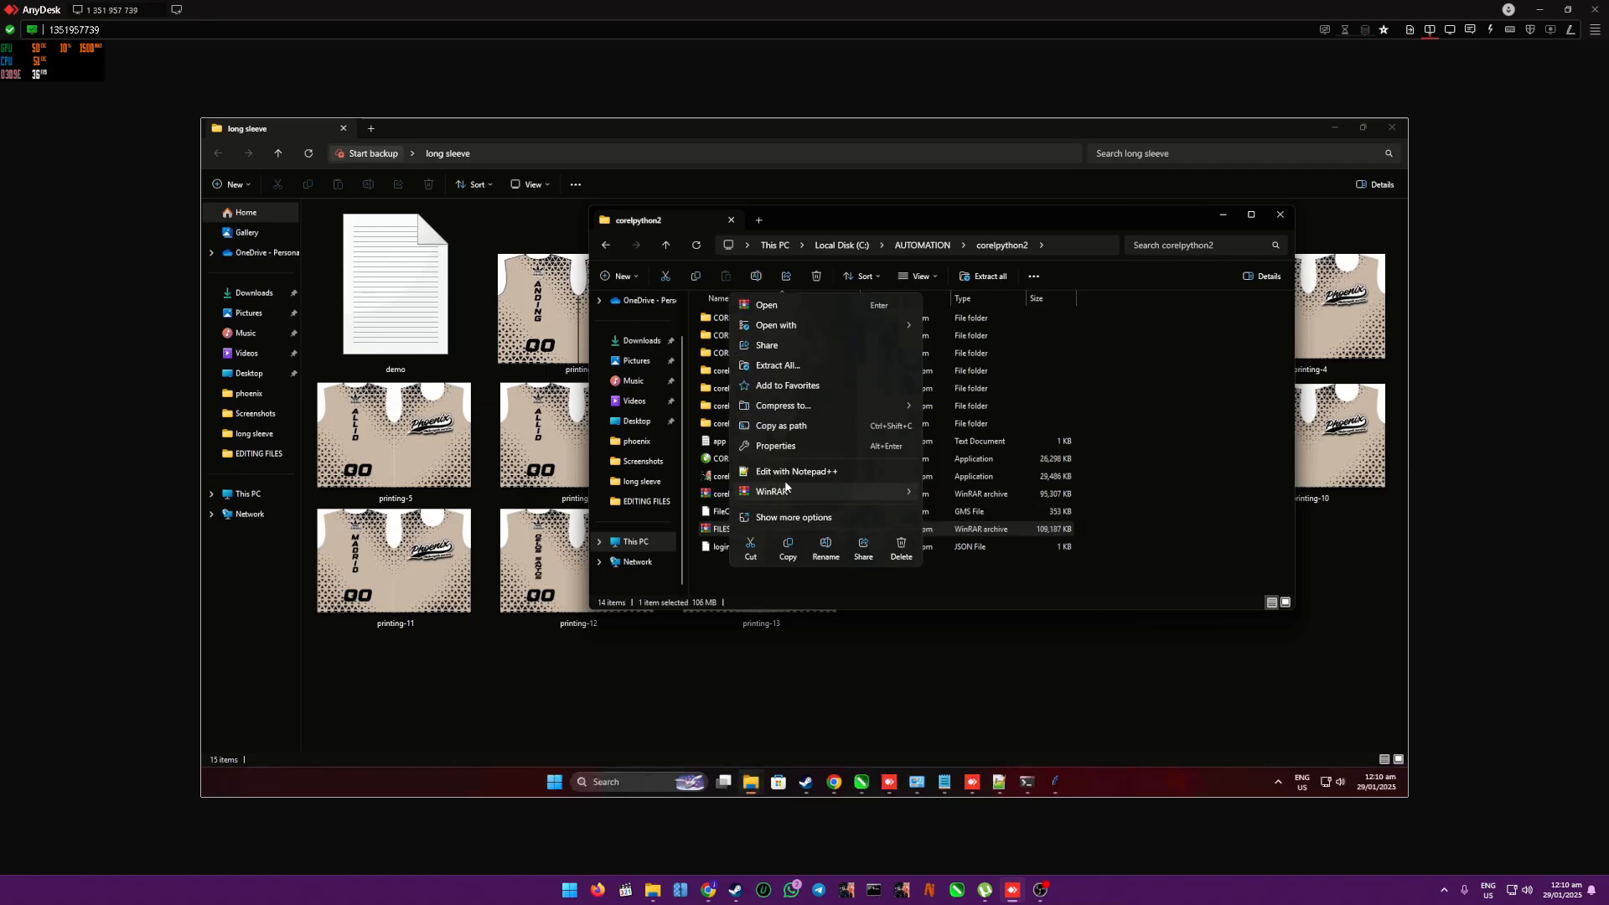
pyautogui.moveTo(785, 492)
pyautogui.click(964, 514)
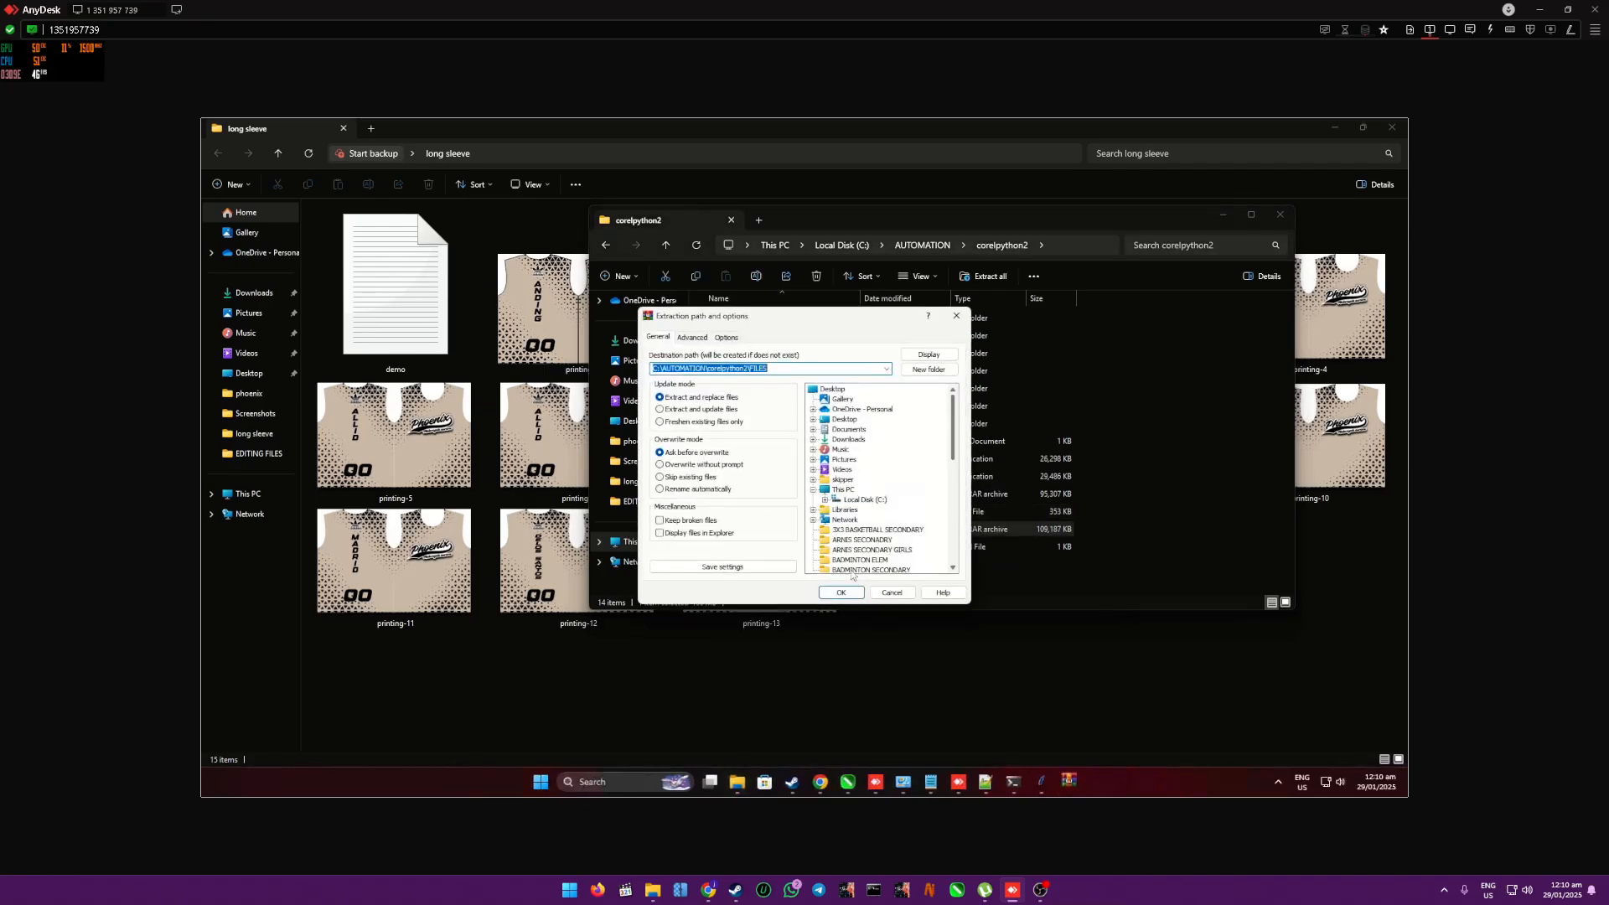
pyautogui.click(839, 592)
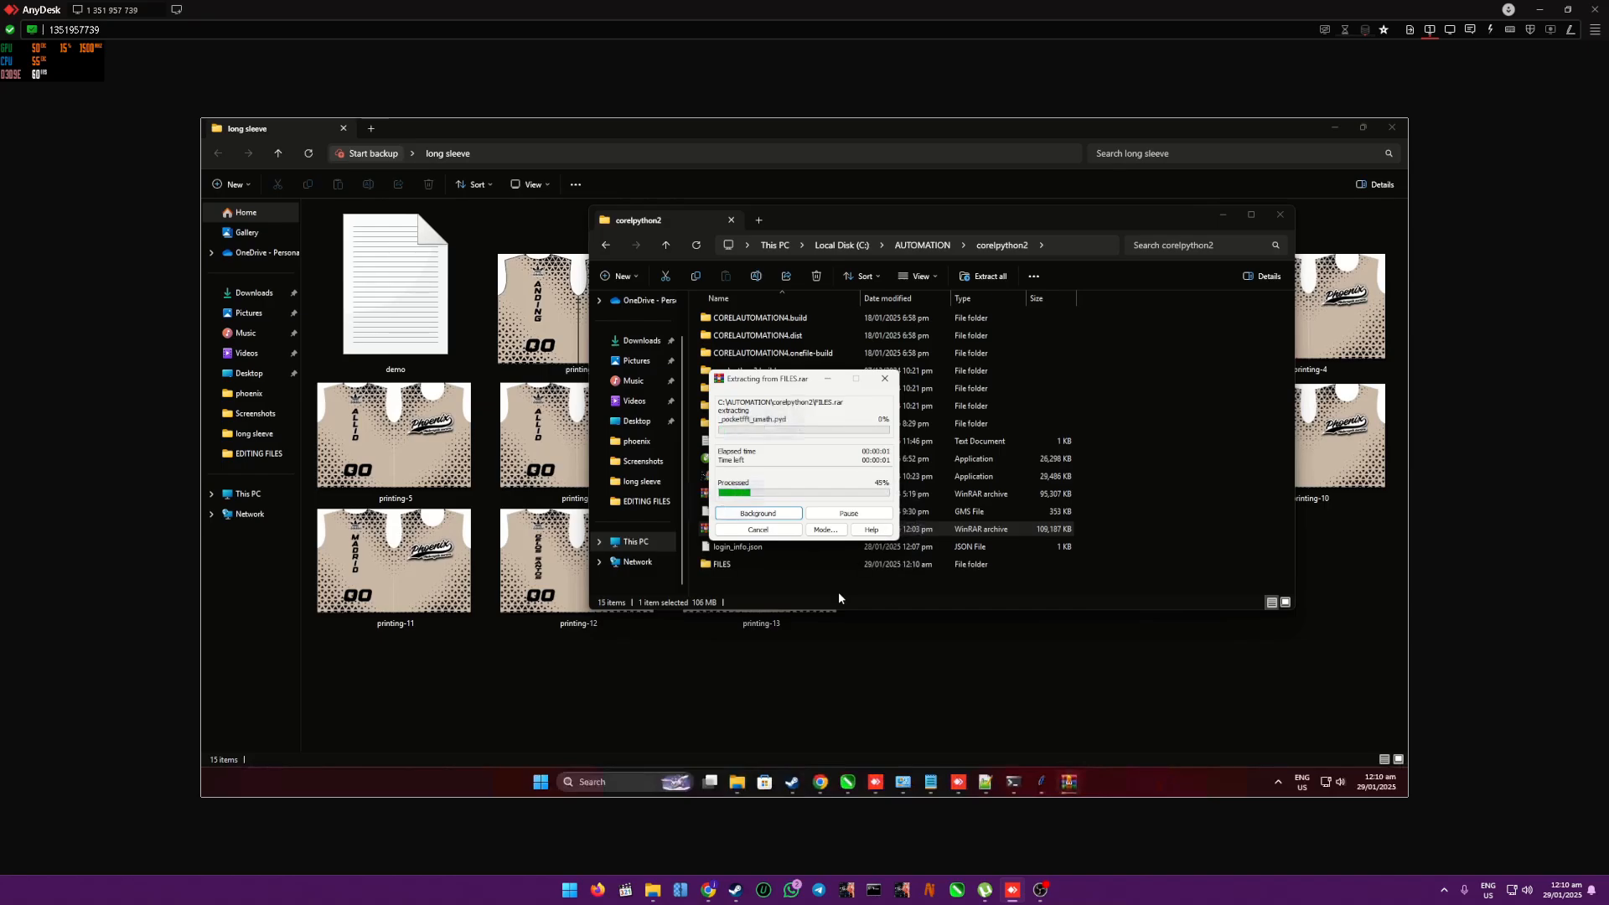
# - Copy FileConverter.gms from the extracted FILES folder and minimize that folder window
pyautogui.doubleClick(723, 565)
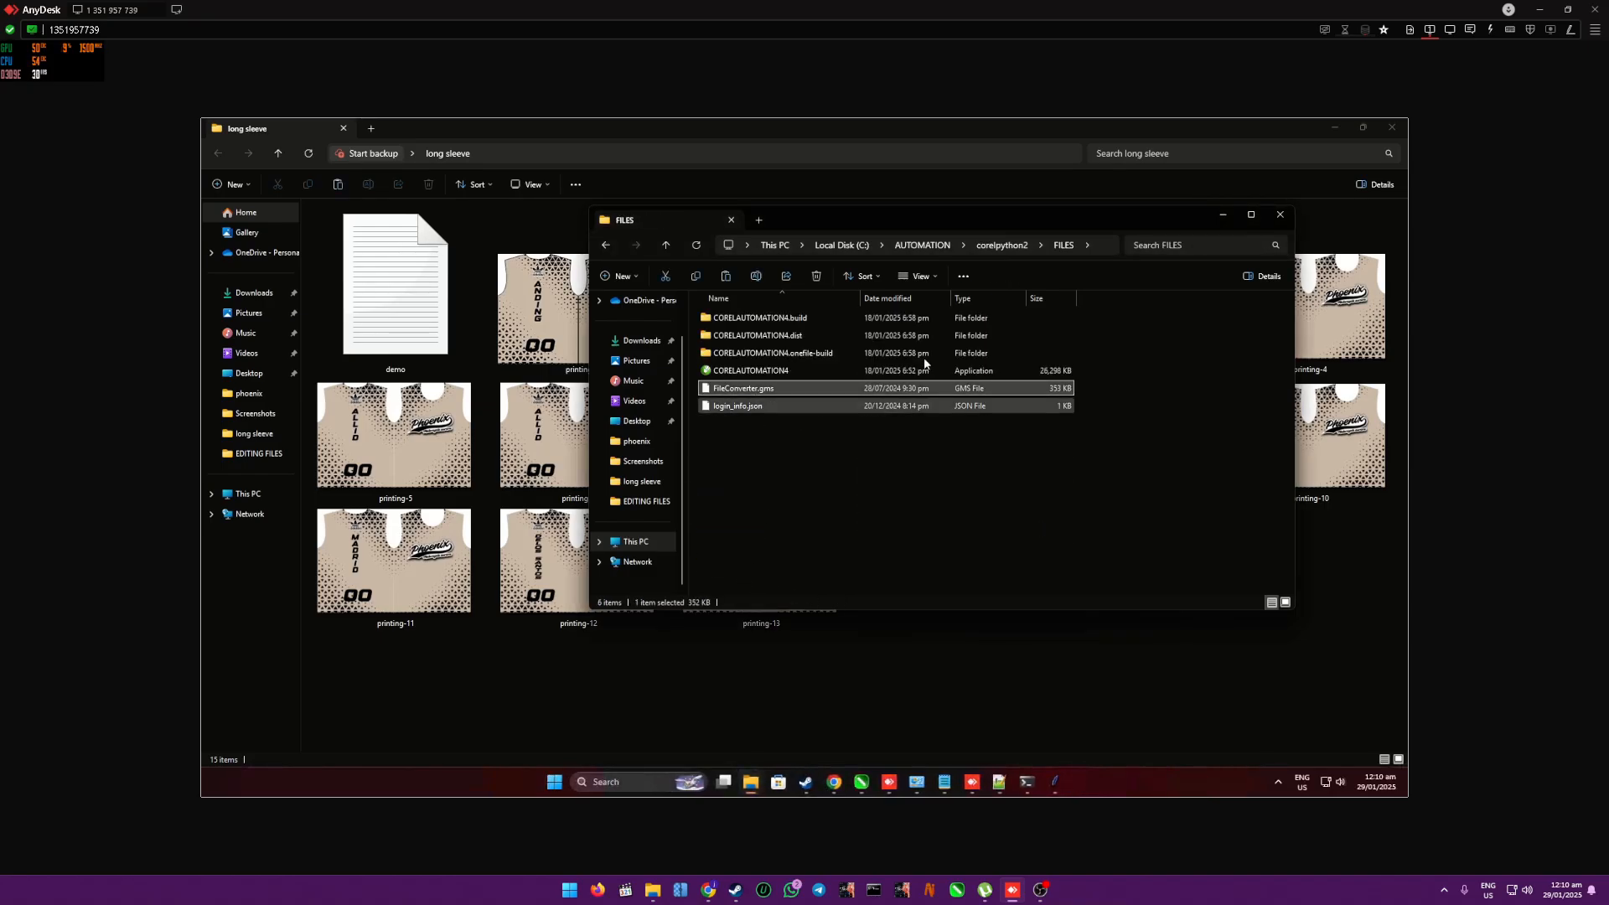
pyautogui.click(1224, 215)
# - Switch to CorelDRAW, dismiss the conversion message, and close the File Converter and the program
pyautogui.click(861, 782)
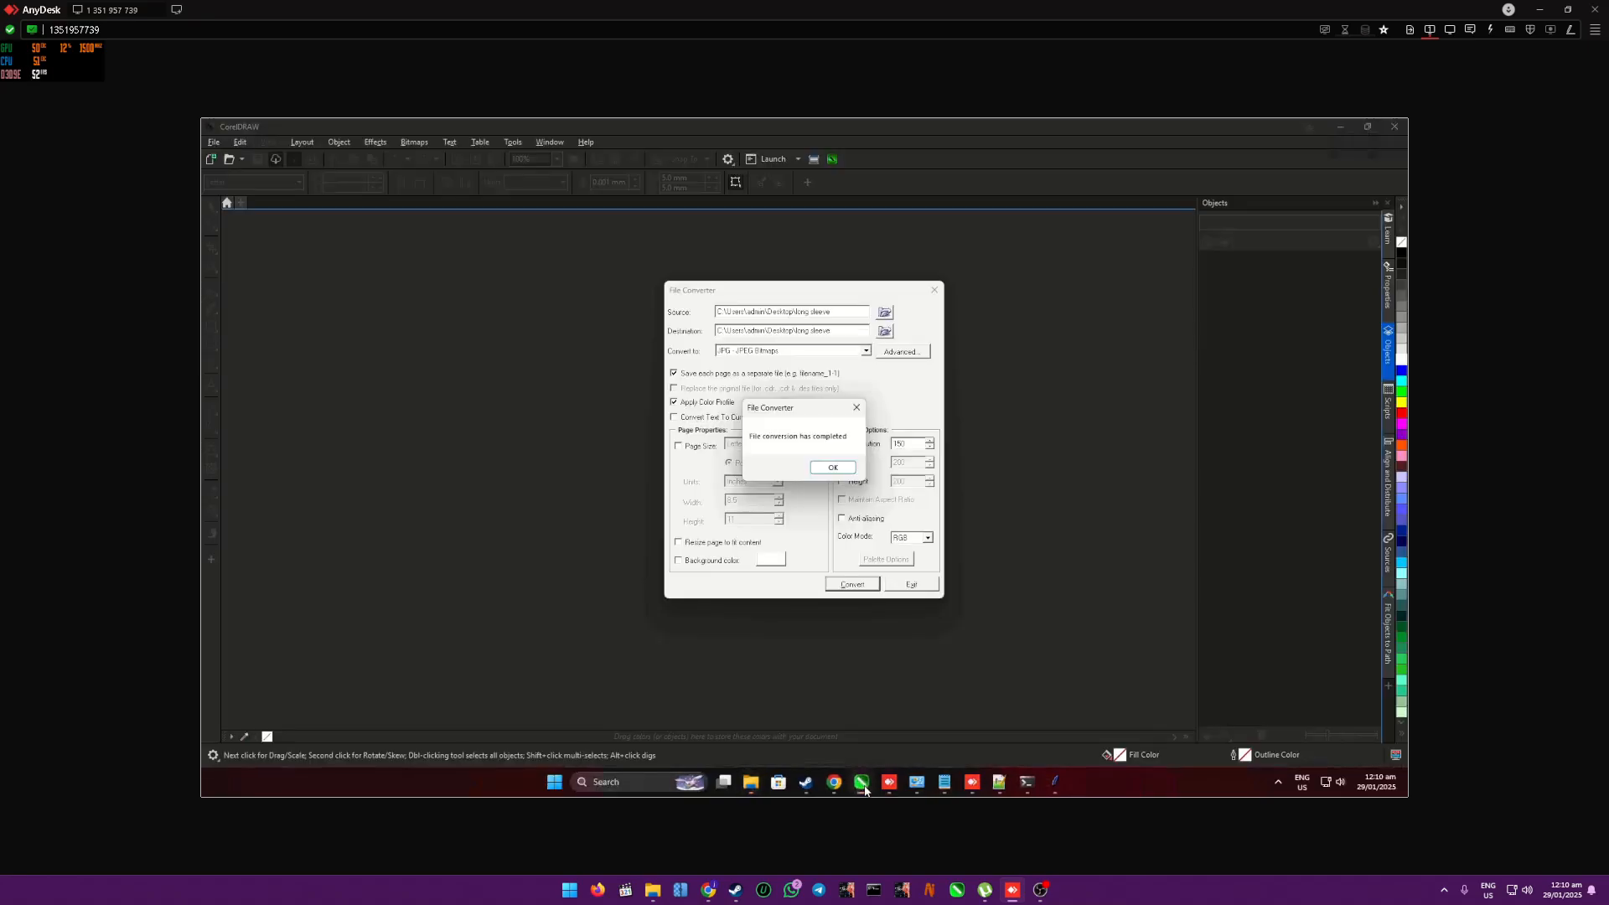
pyautogui.click(833, 468)
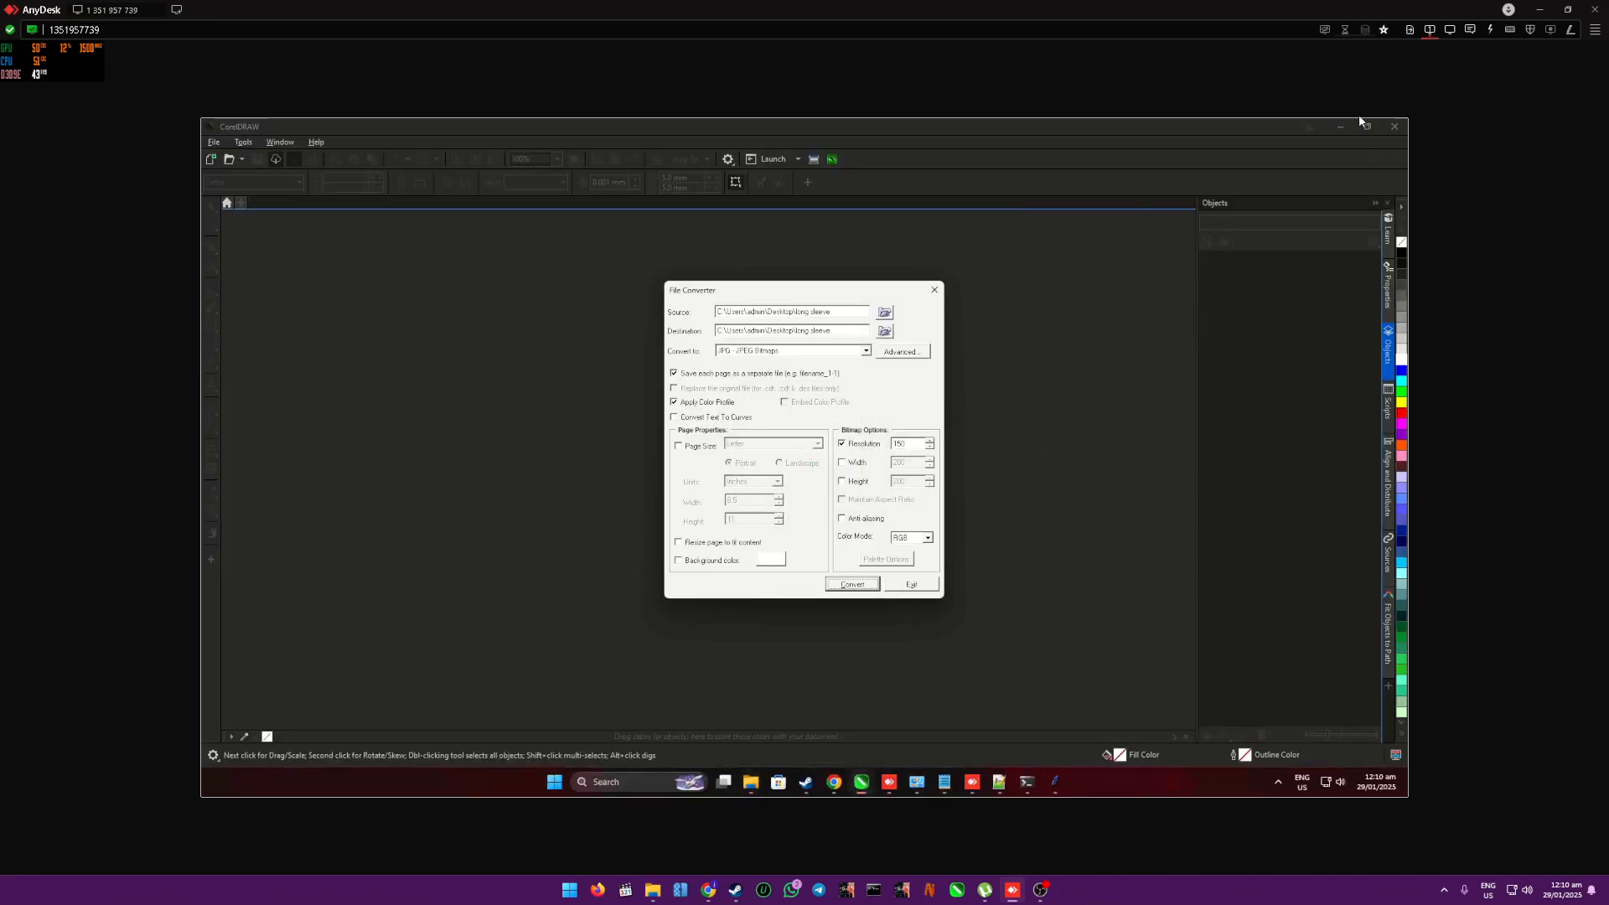
pyautogui.click(935, 289)
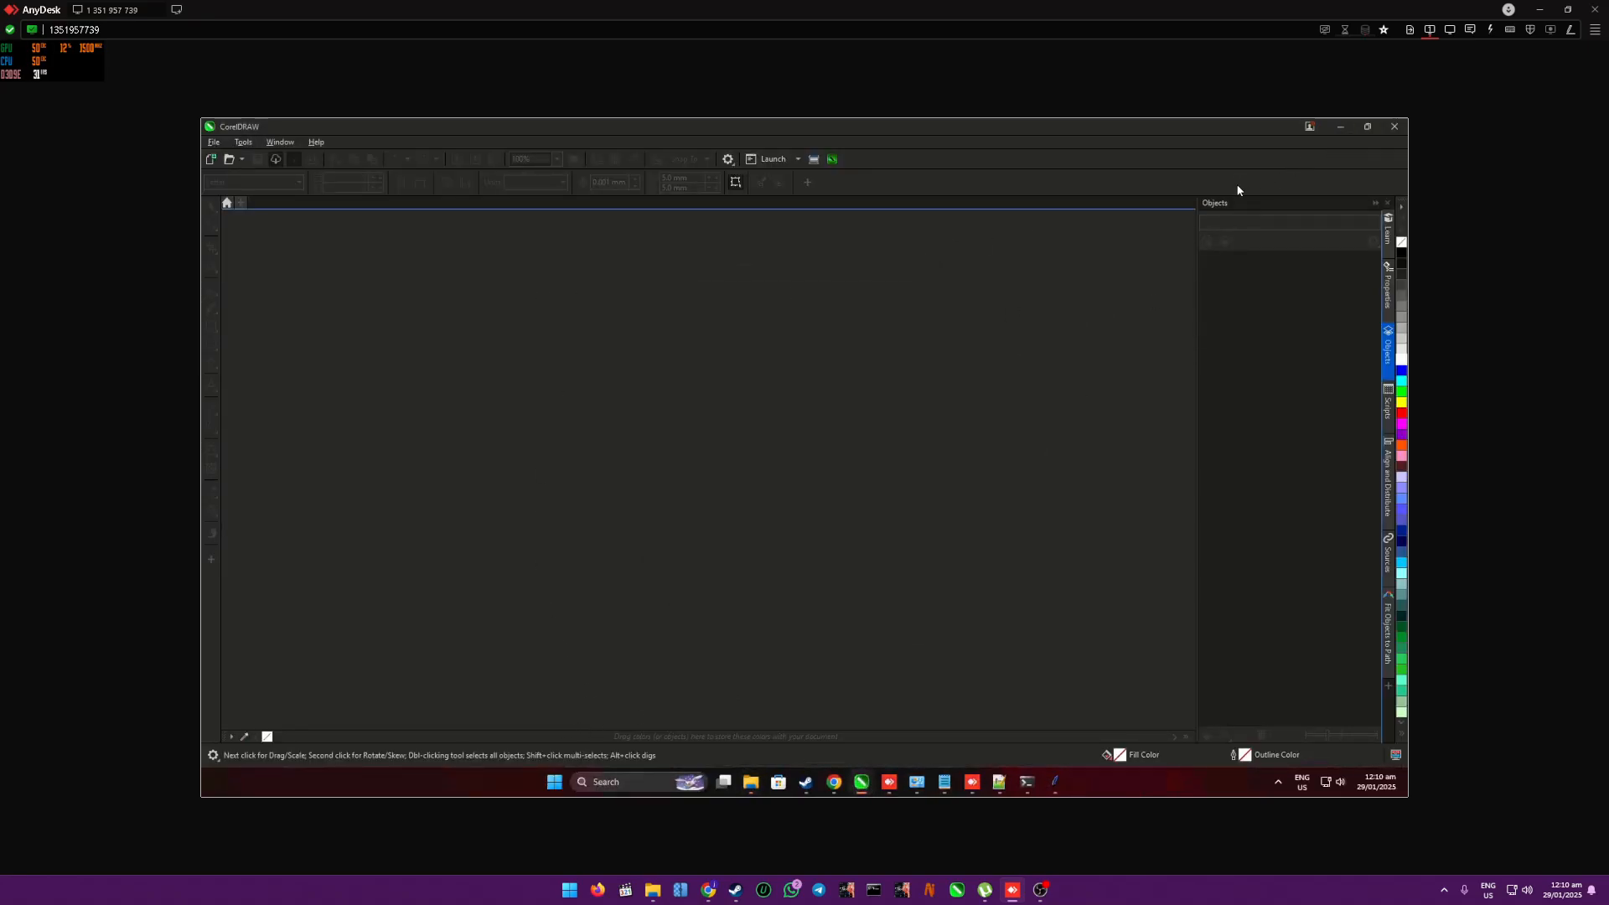
pyautogui.click(1396, 127)
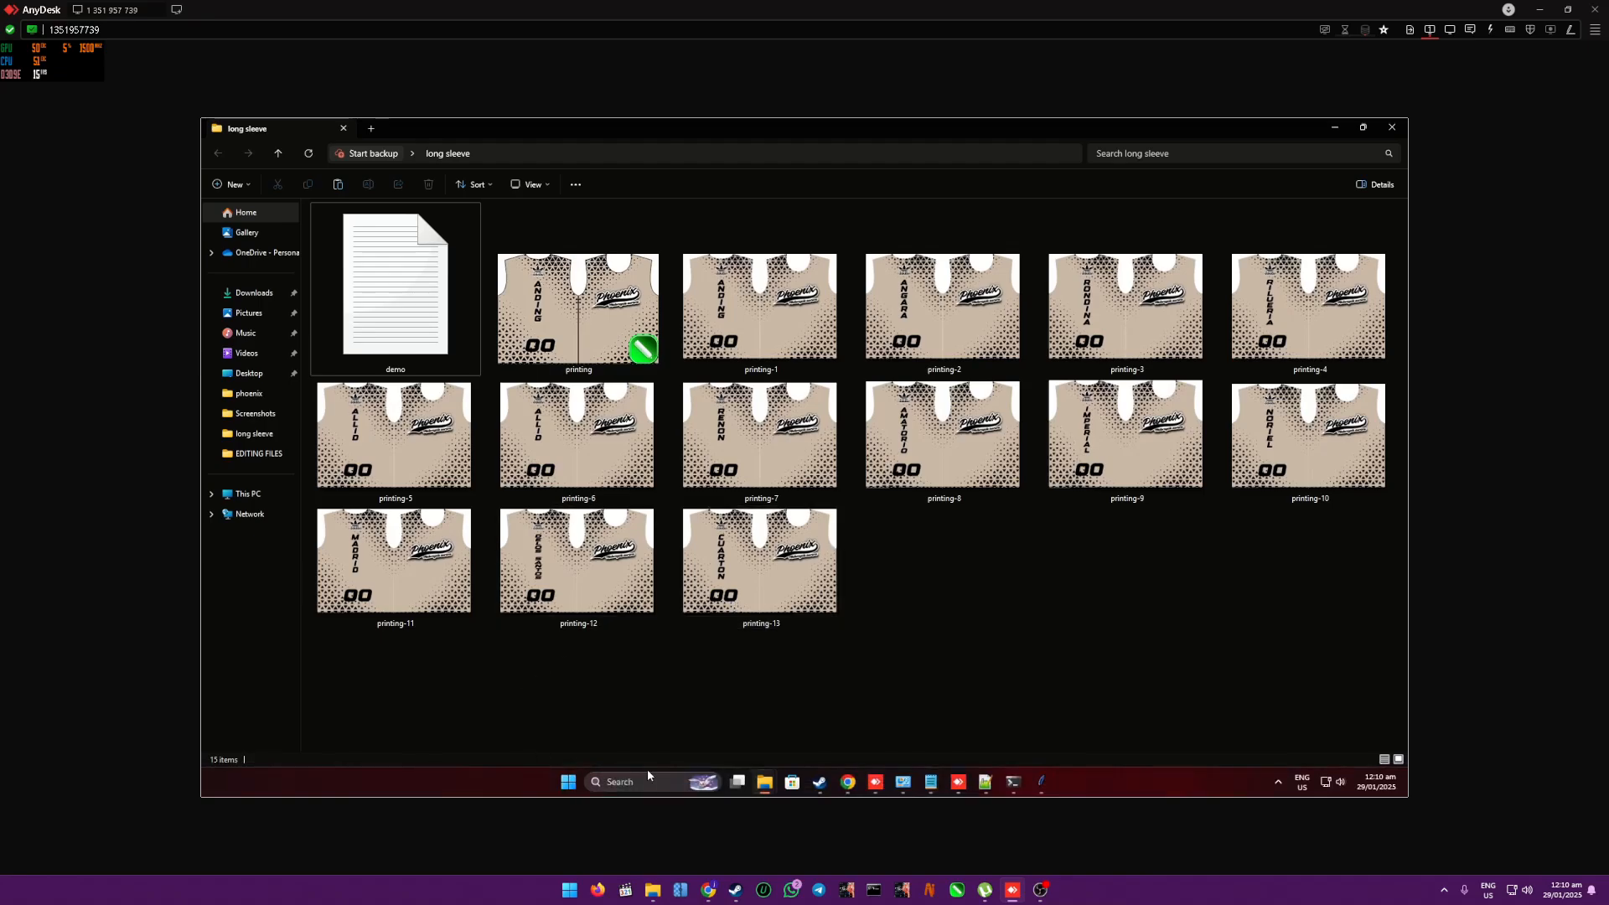
# - Navigate to C:\Program Files\Corel\CorelDRAW Graphics Suite\25\Draw\GMS in File Explorer
pyautogui.click(241, 495)
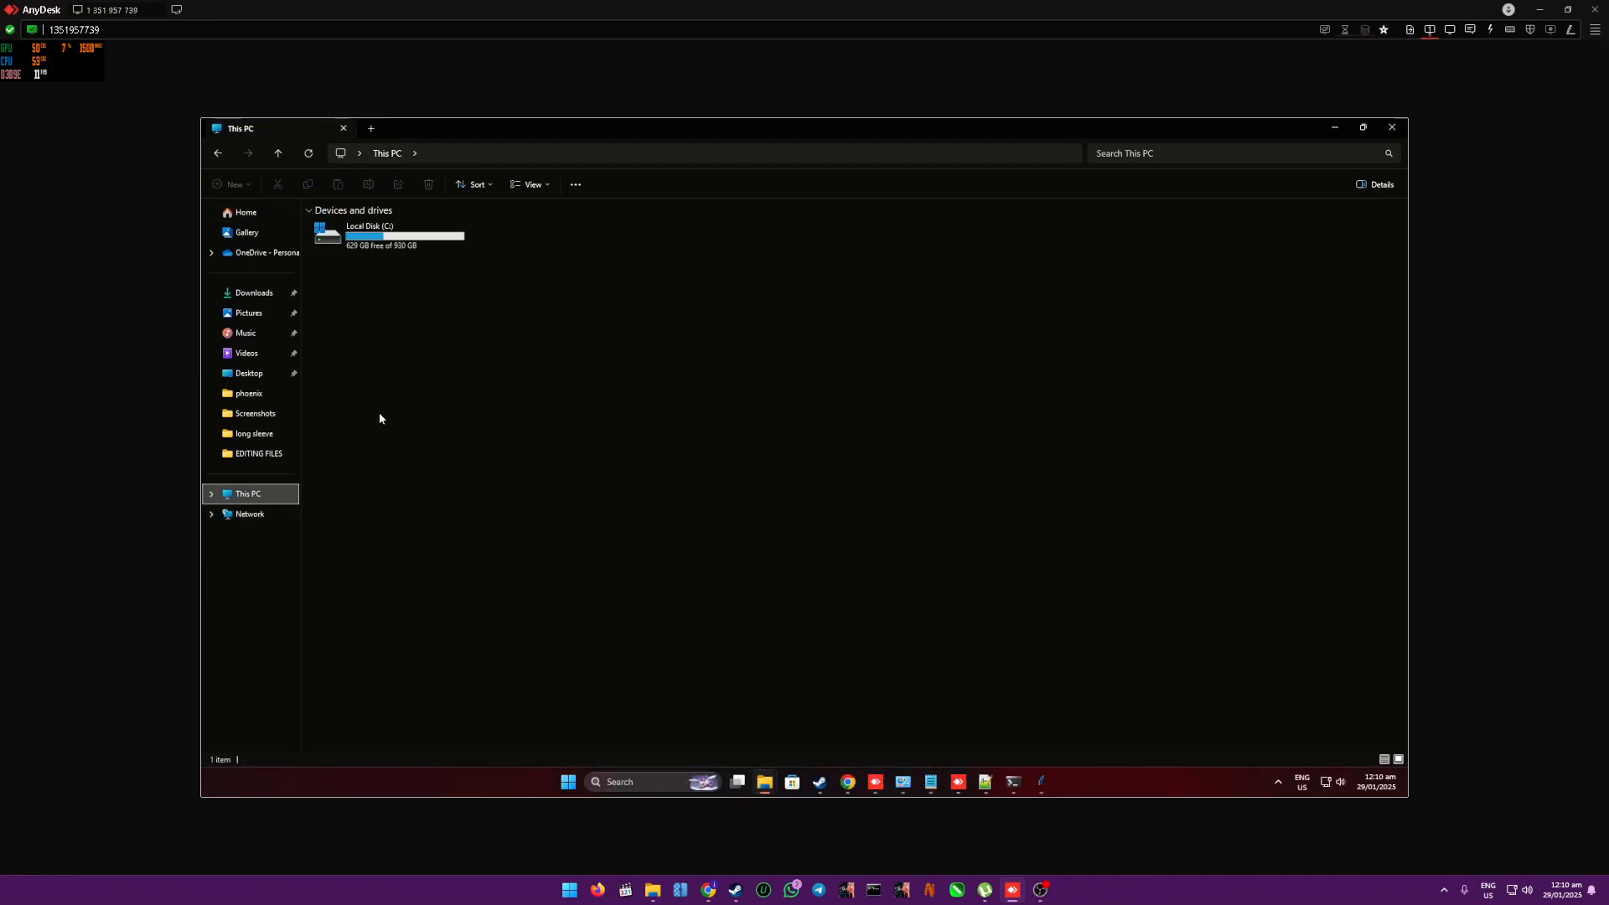
pyautogui.doubleClick(369, 236)
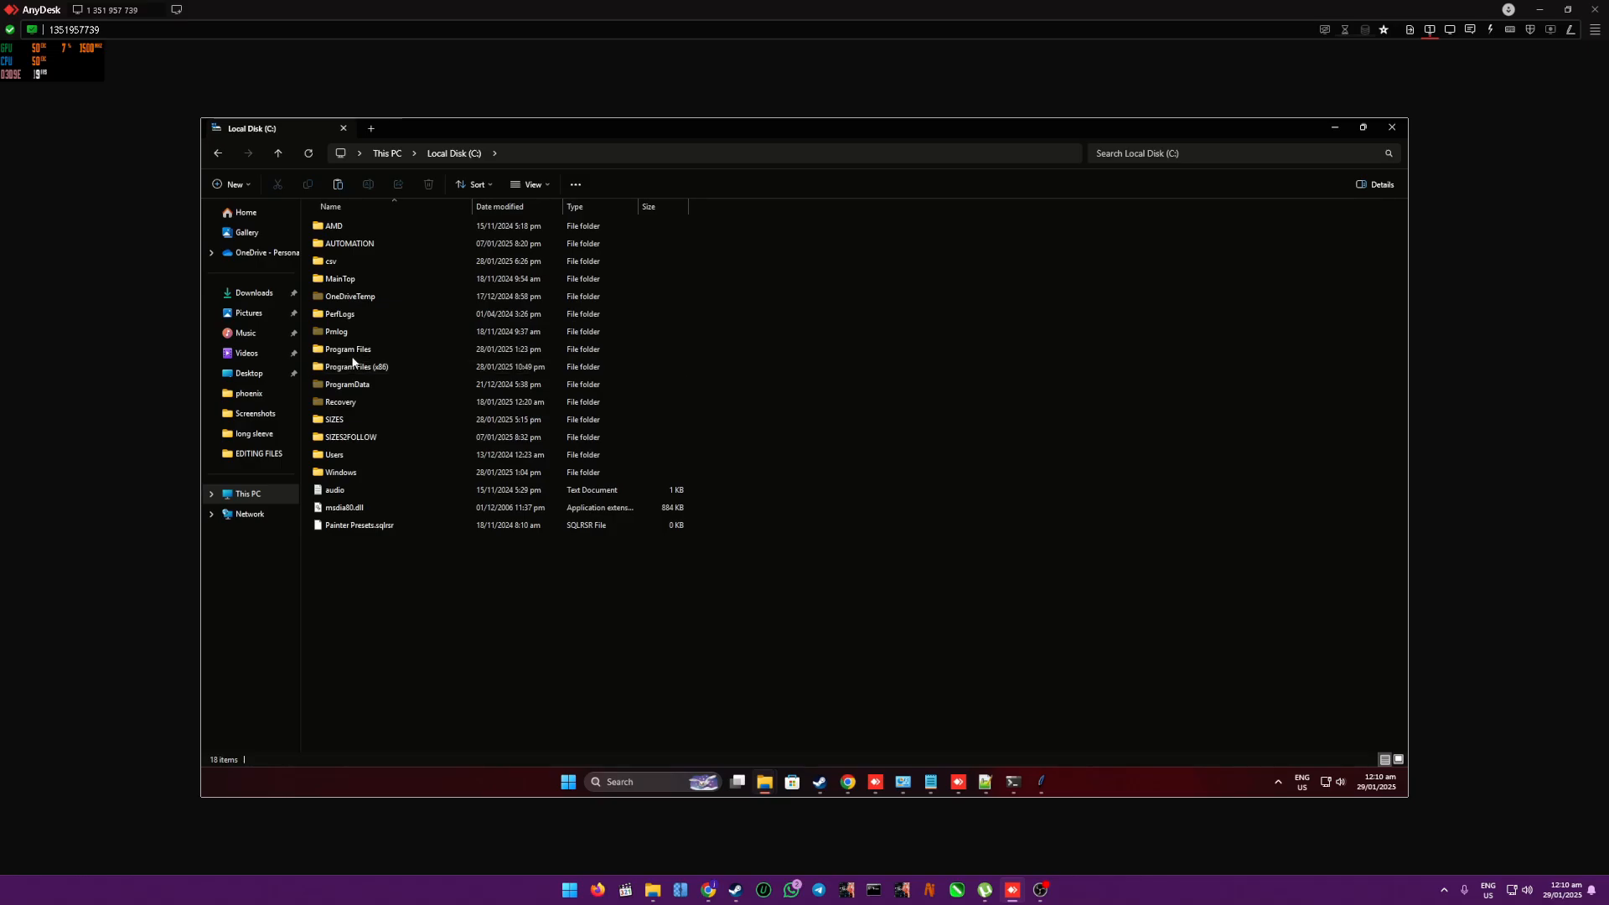
pyautogui.doubleClick(350, 350)
pyautogui.doubleClick(331, 281)
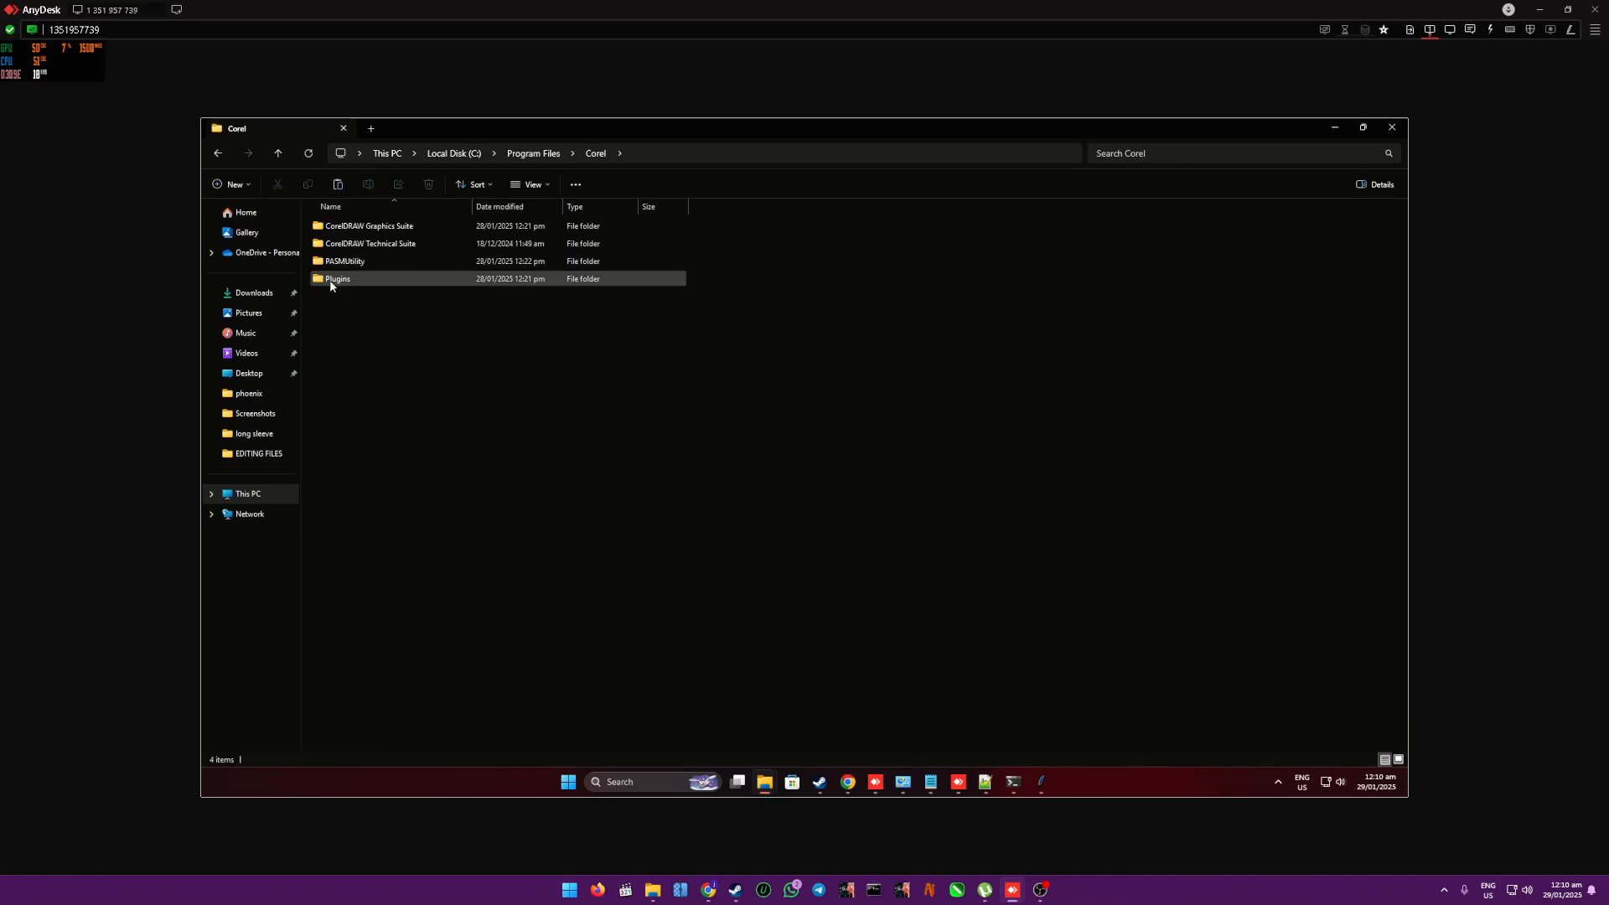
pyautogui.doubleClick(399, 228)
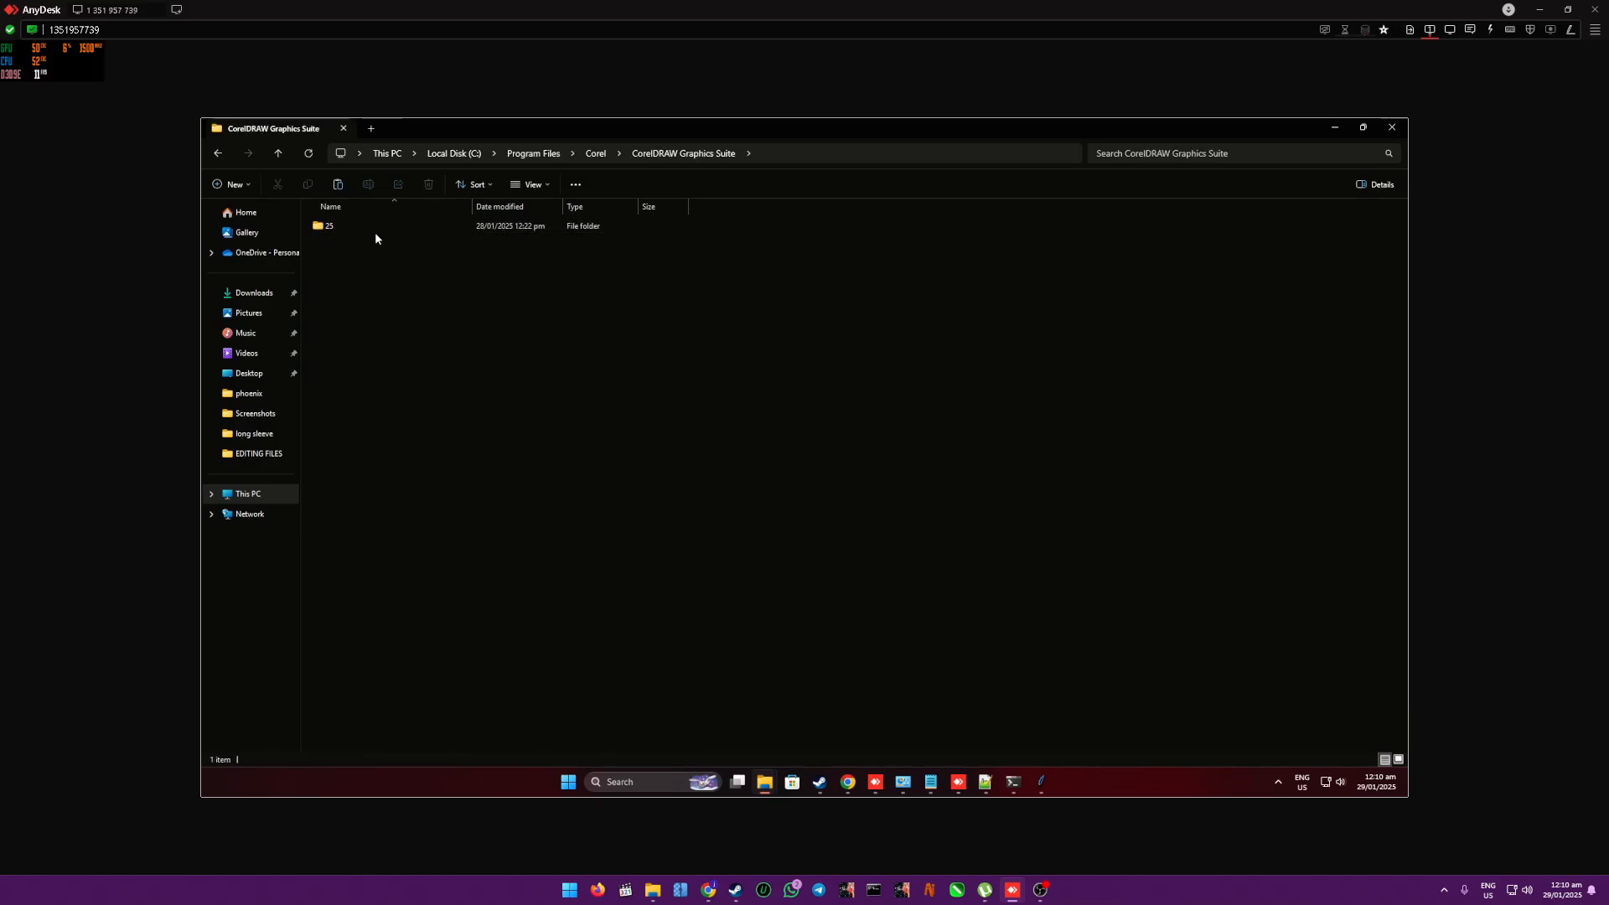
pyautogui.doubleClick(374, 227)
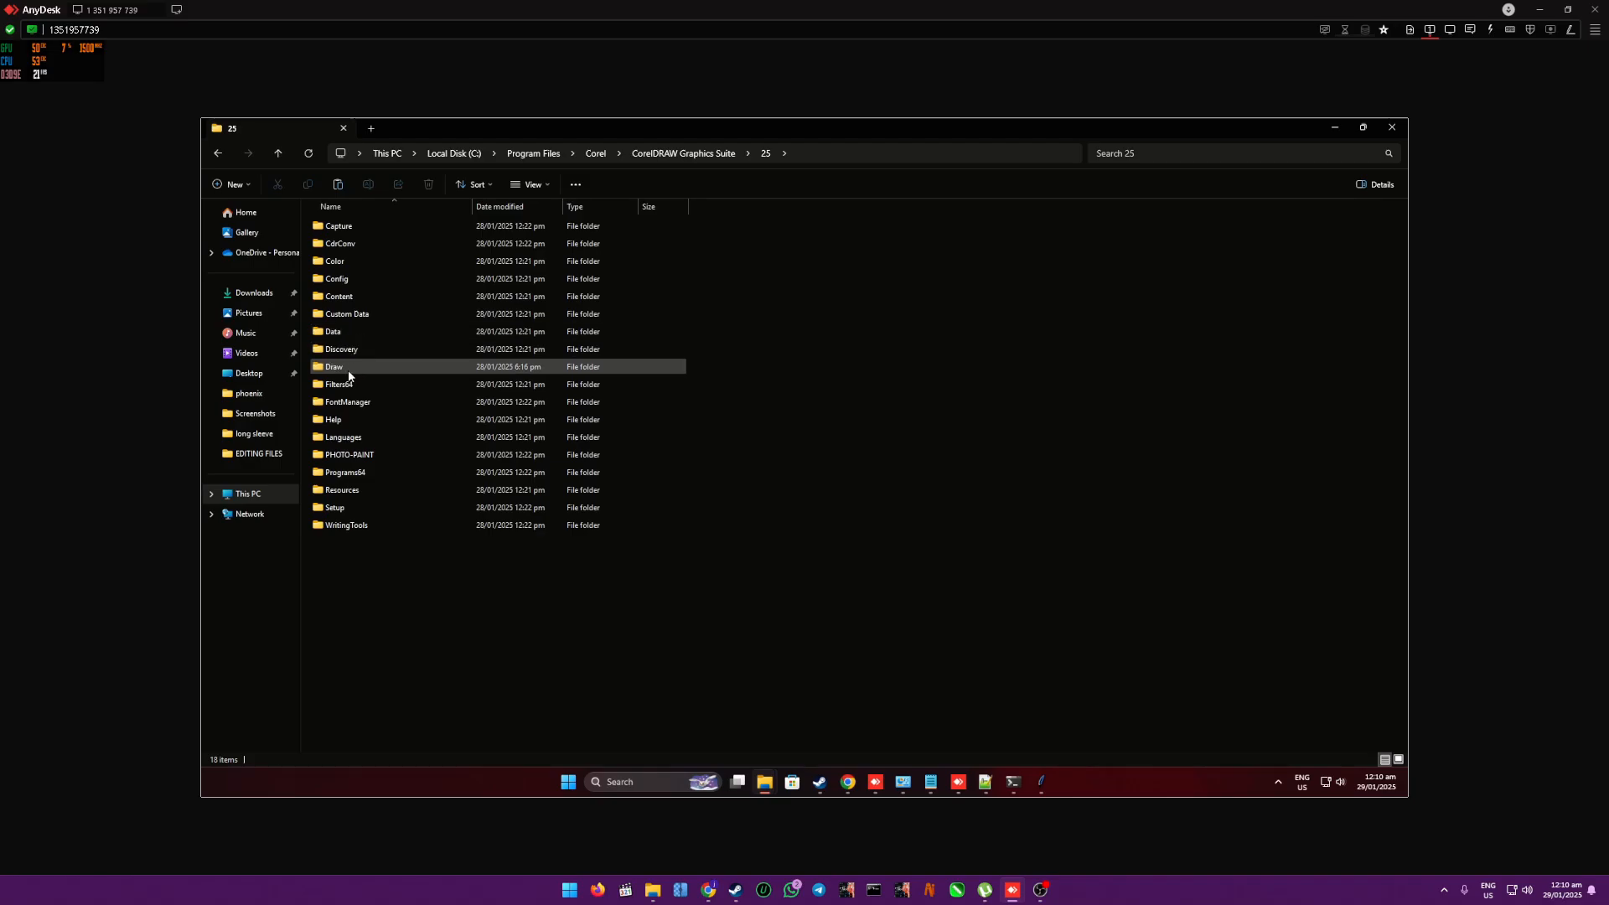
pyautogui.doubleClick(348, 370)
pyautogui.doubleClick(369, 244)
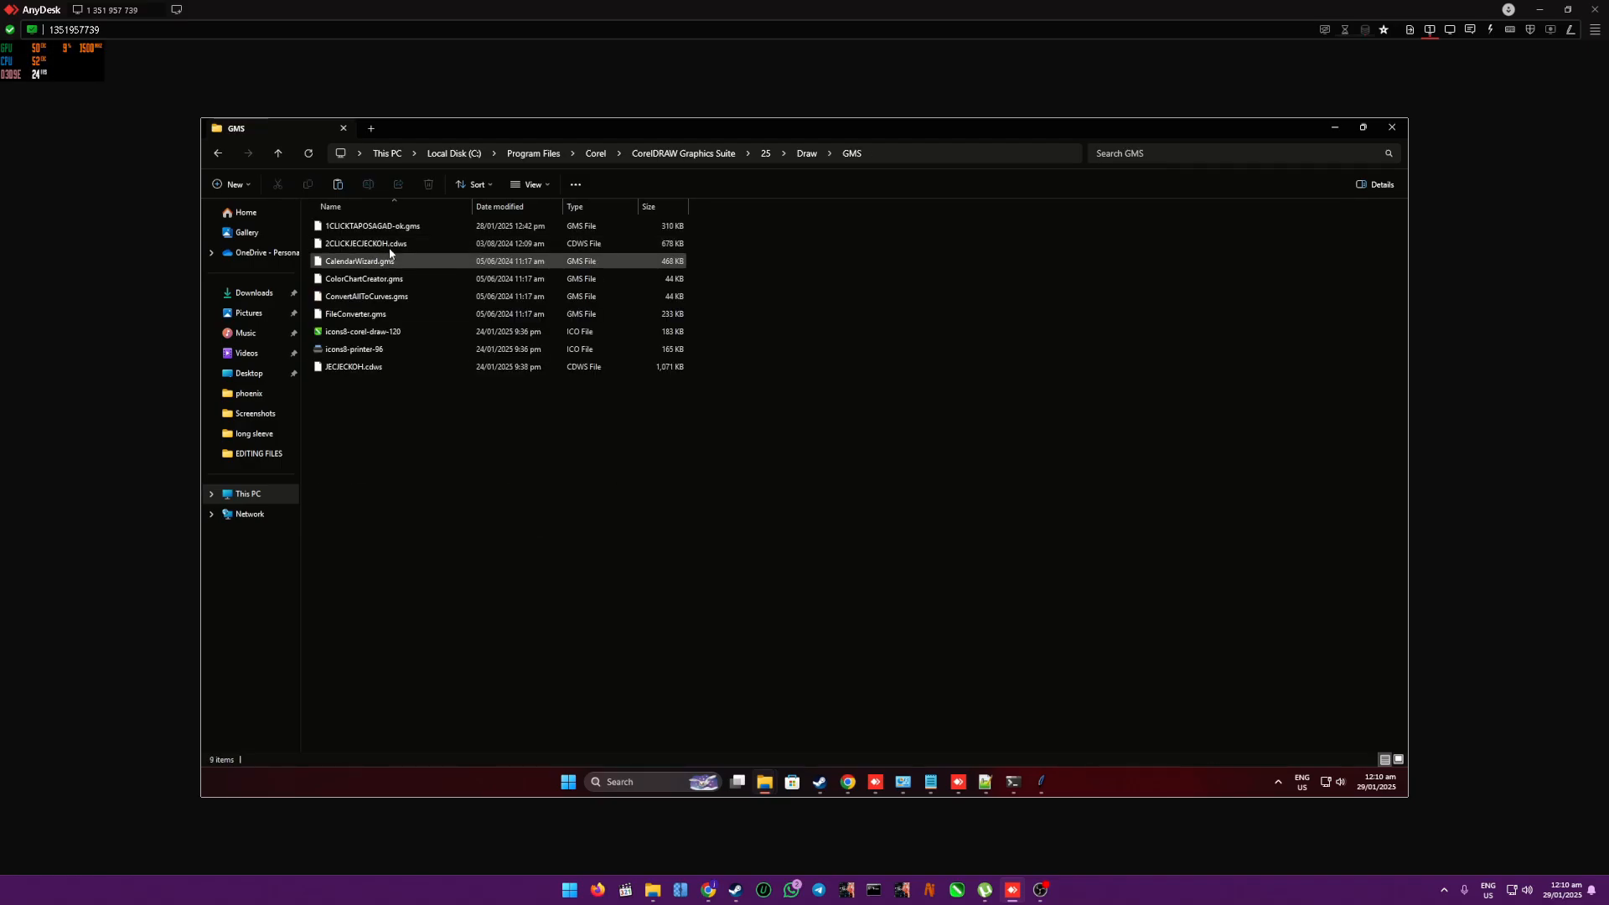
# - Rename the existing FileConverter.gms in the GMS folder to FileConverter.gms.backup and paste the copied FileConverter.gms beside it
pyautogui.click(377, 314)
pyautogui.press('F2')
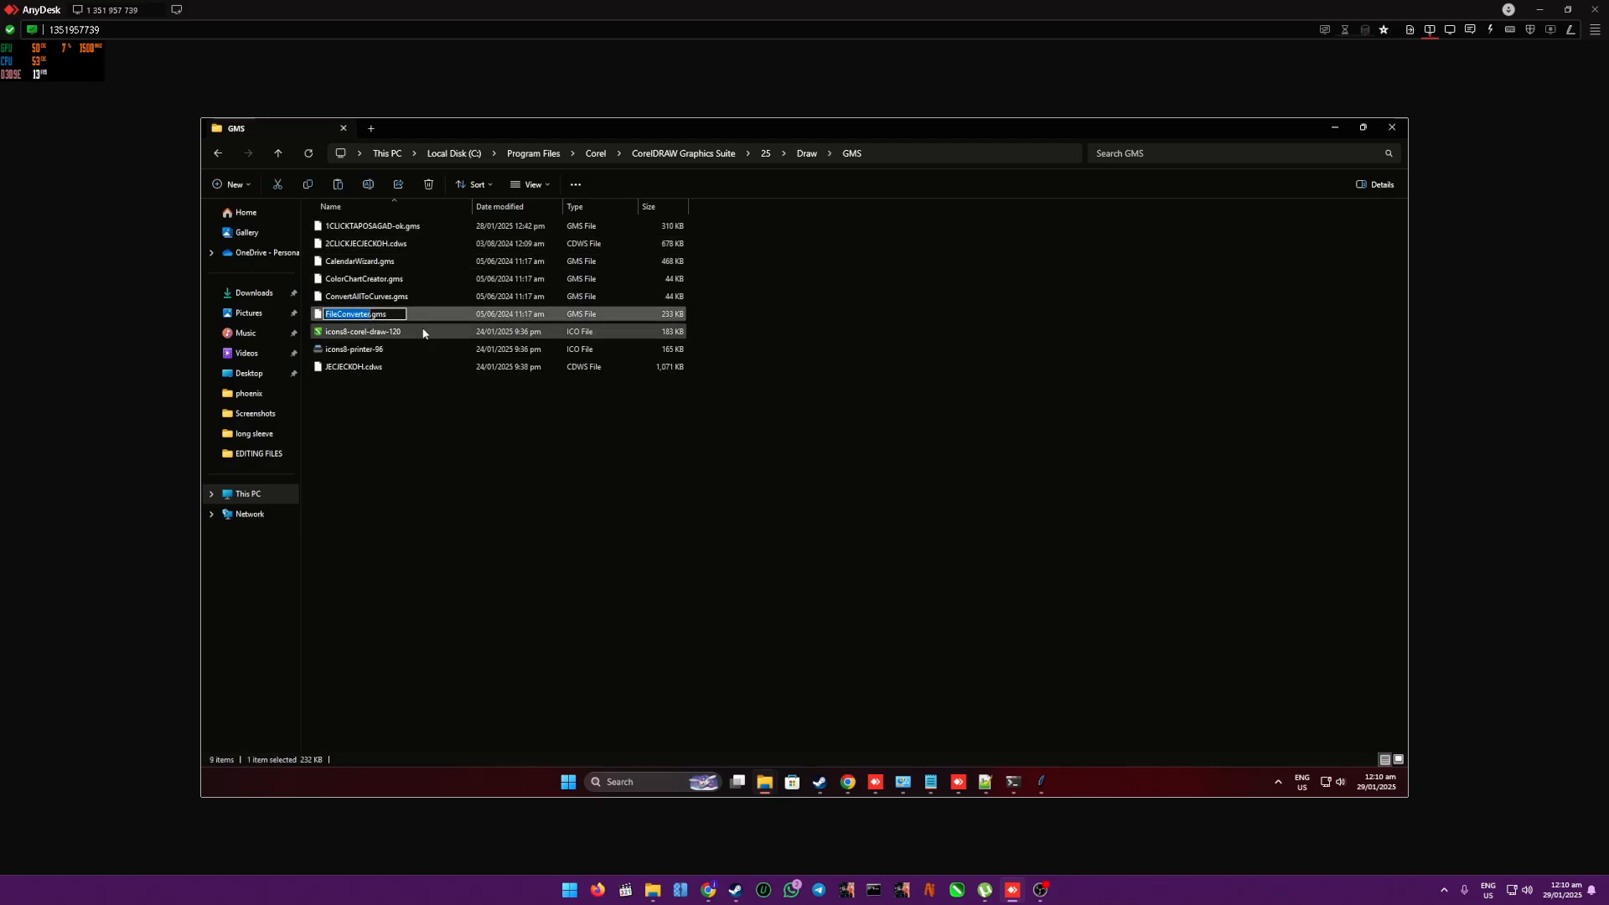
pyautogui.press('End')
pyautogui.write('.backu')
pyautogui.click(421, 378)
pyautogui.click(858, 454)
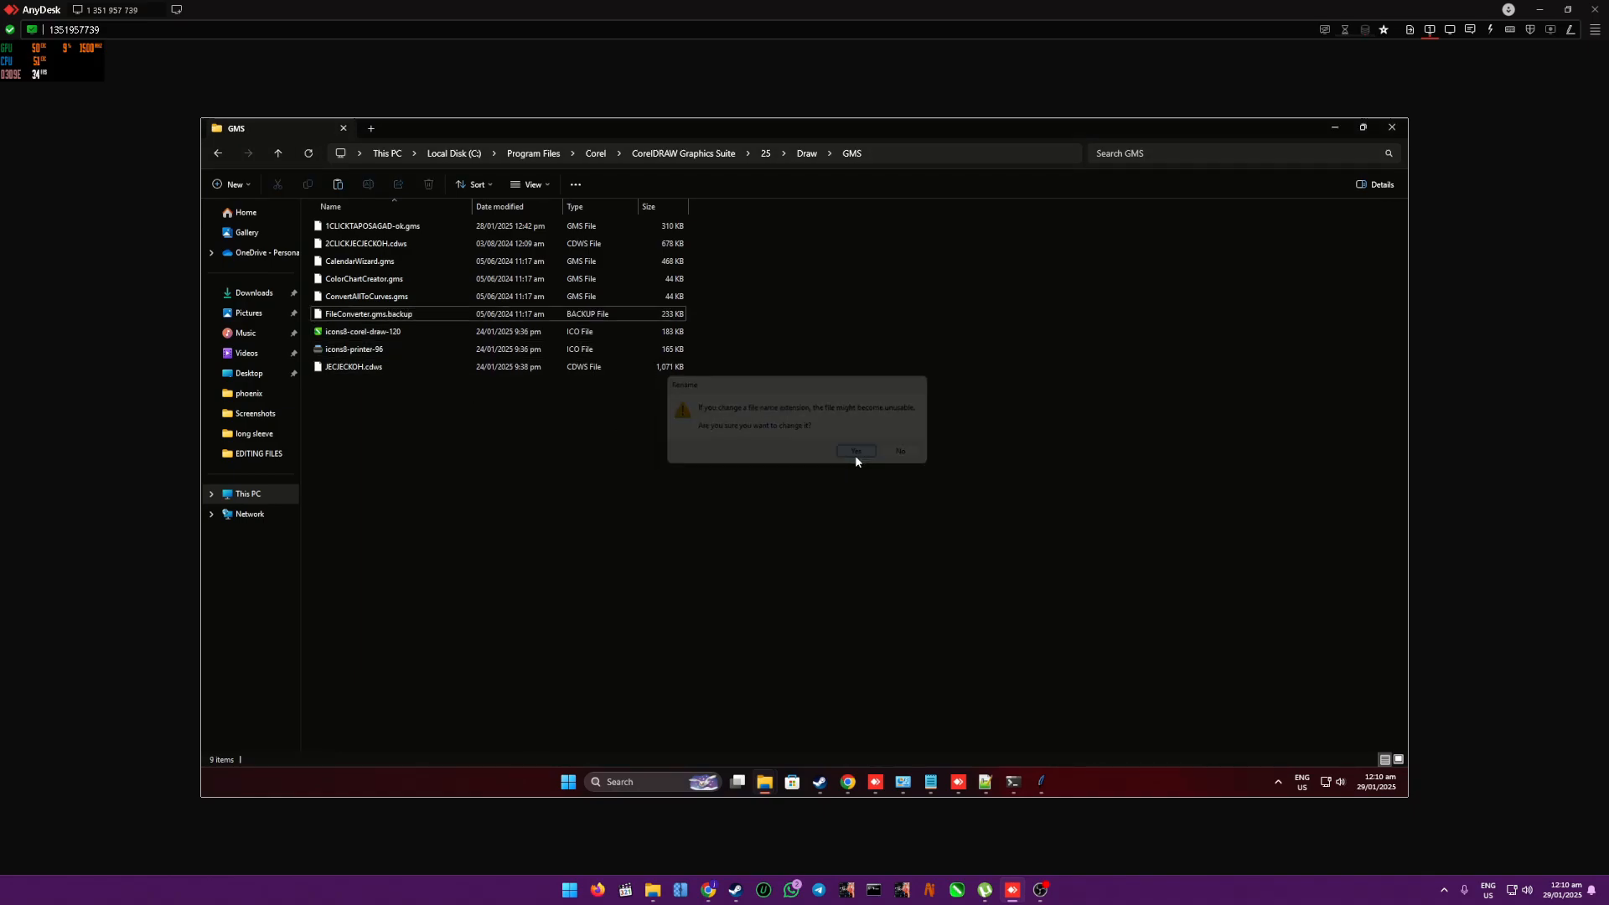
pyautogui.hotkey('ctrl', 'v')
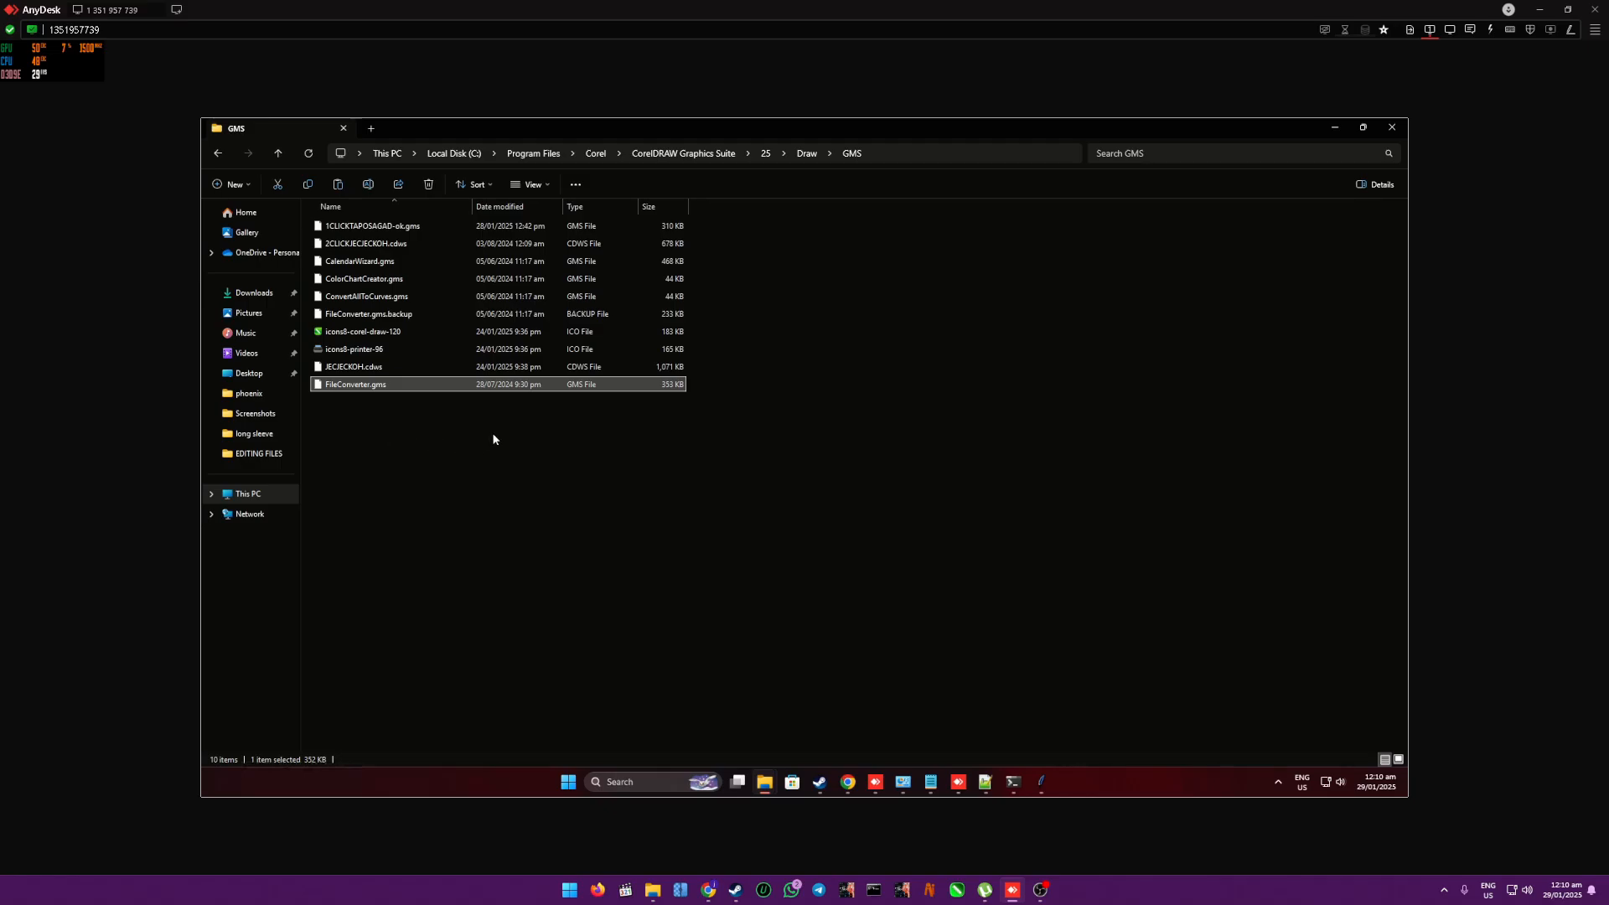
# - Search Windows for corel and launch CorelDRAW 2024, asking the remote user to authenticate the elevation request
pyautogui.click(621, 781)
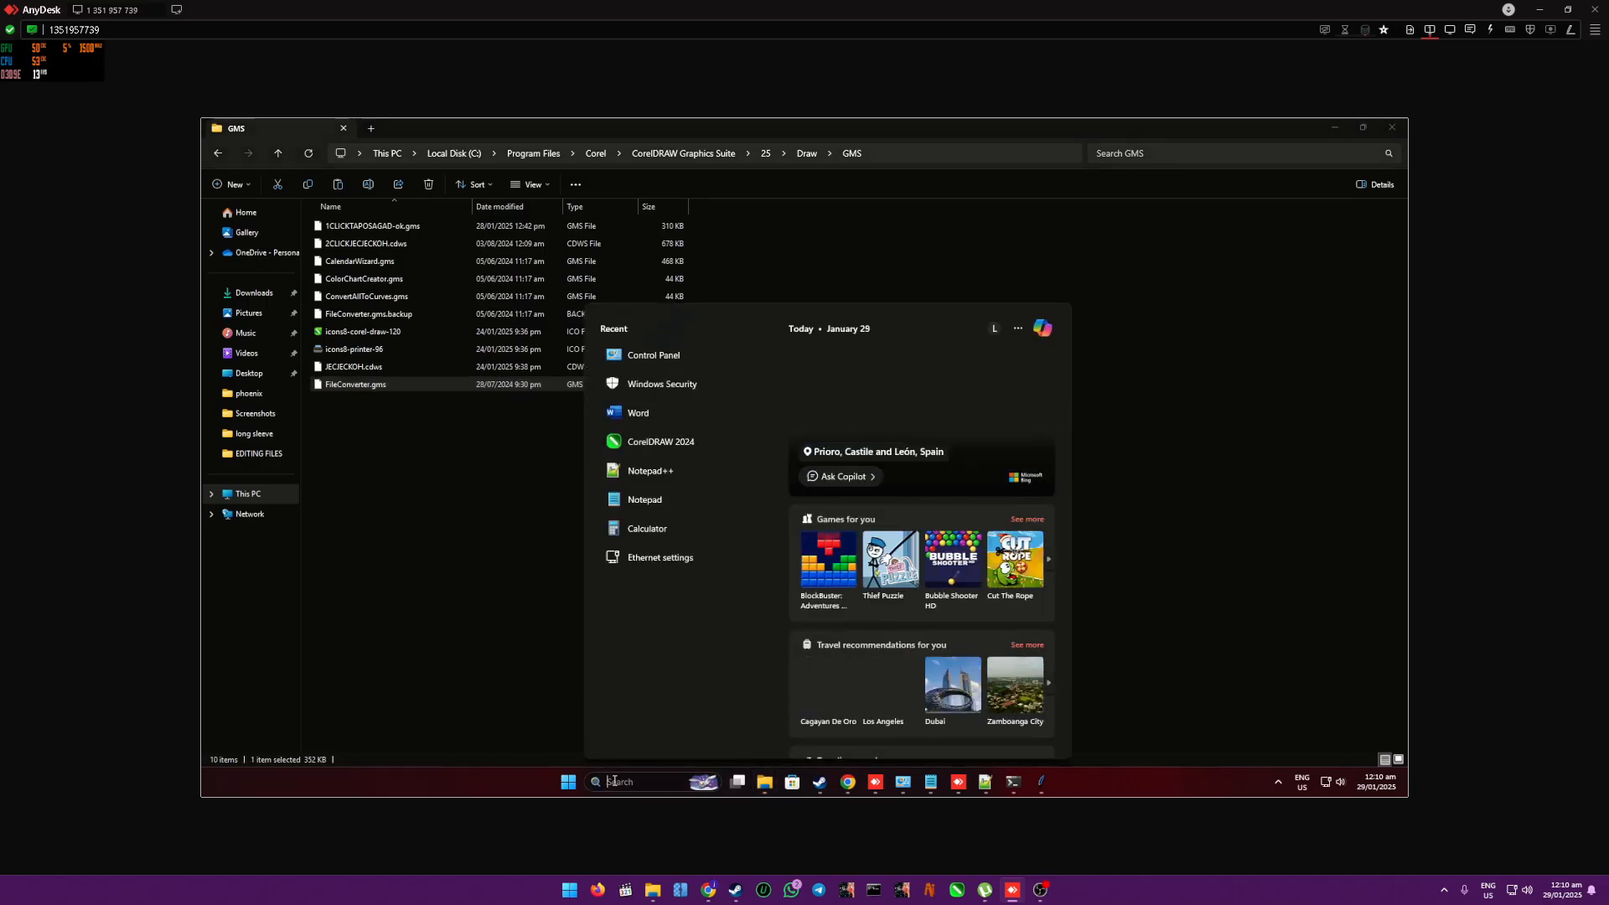
pyautogui.write('corel')
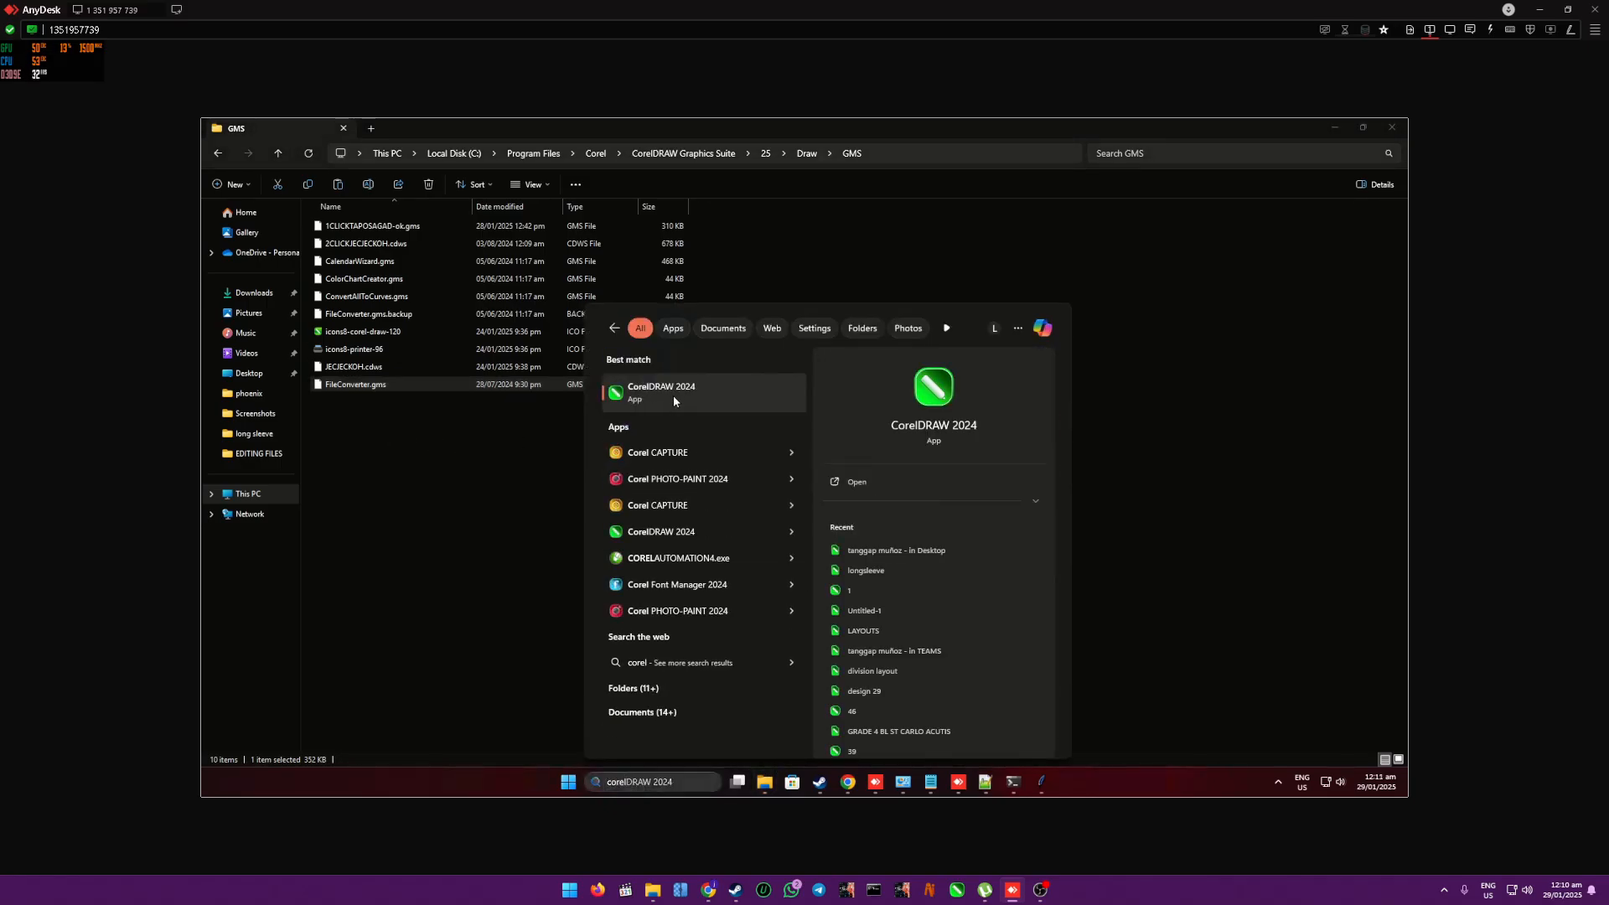
pyautogui.click(672, 395)
pyautogui.click(937, 510)
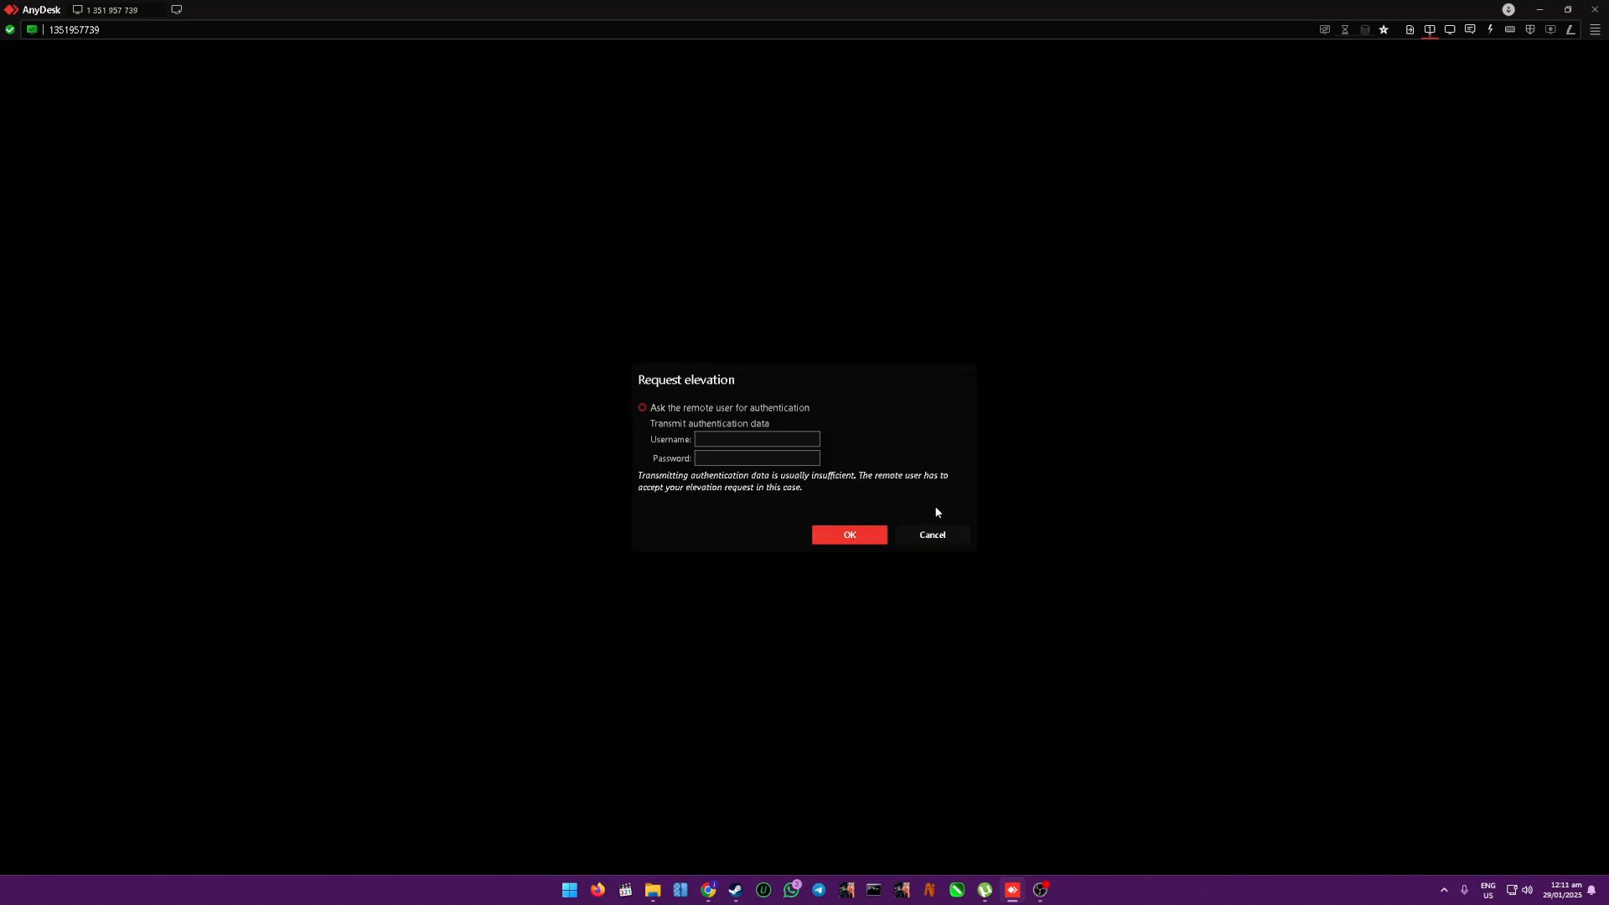
pyautogui.click(840, 535)
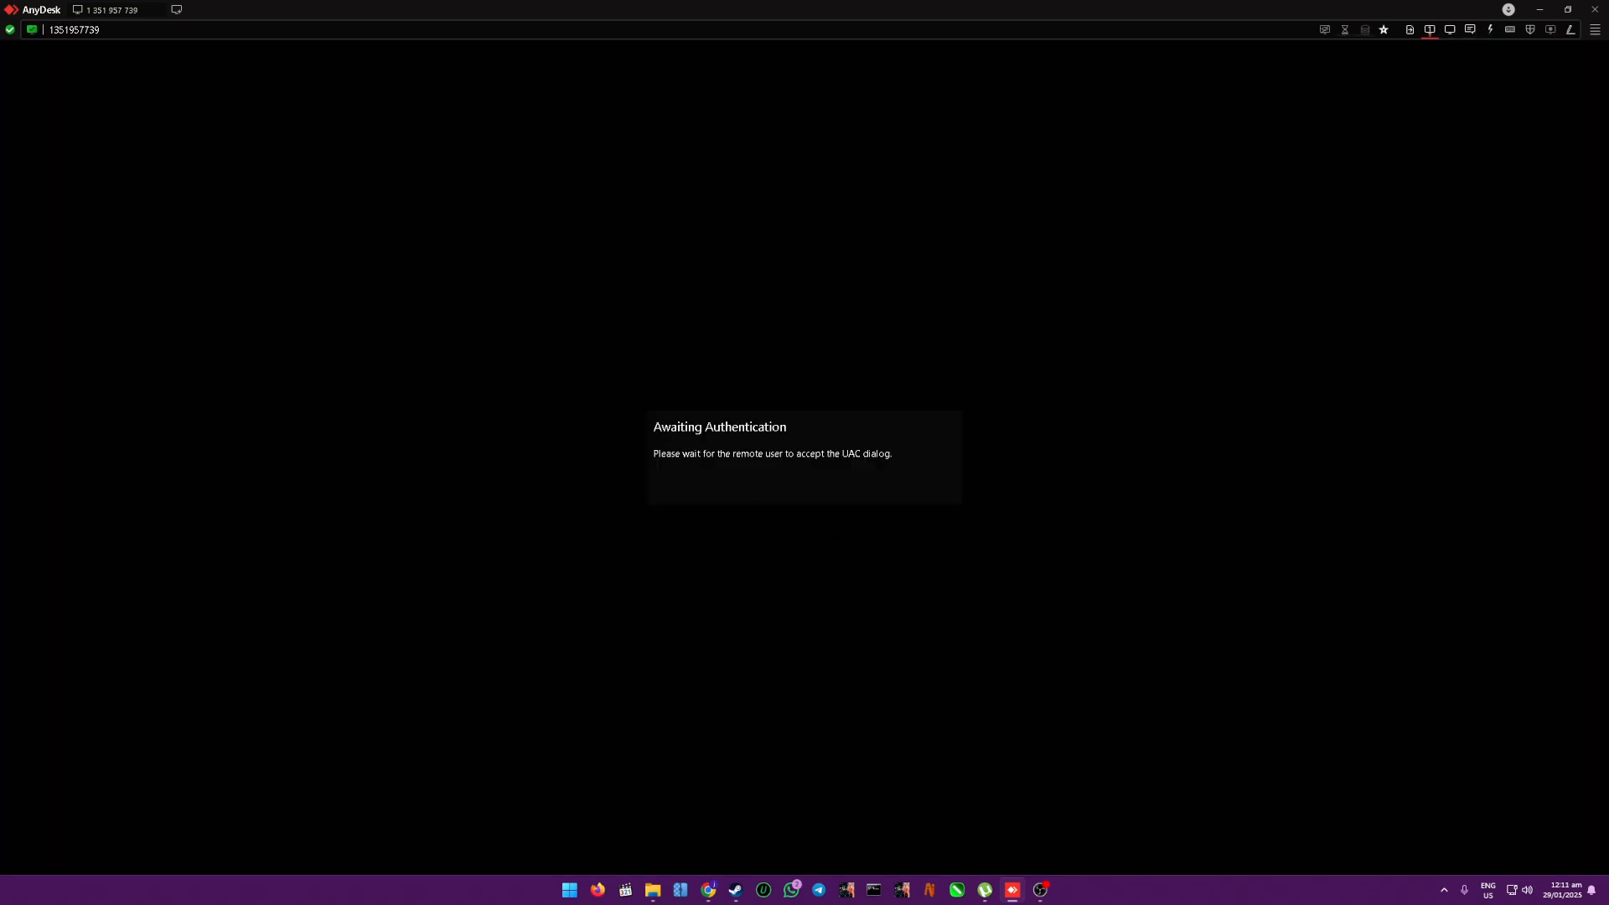
pyautogui.hotkey('alt', 'Tab')
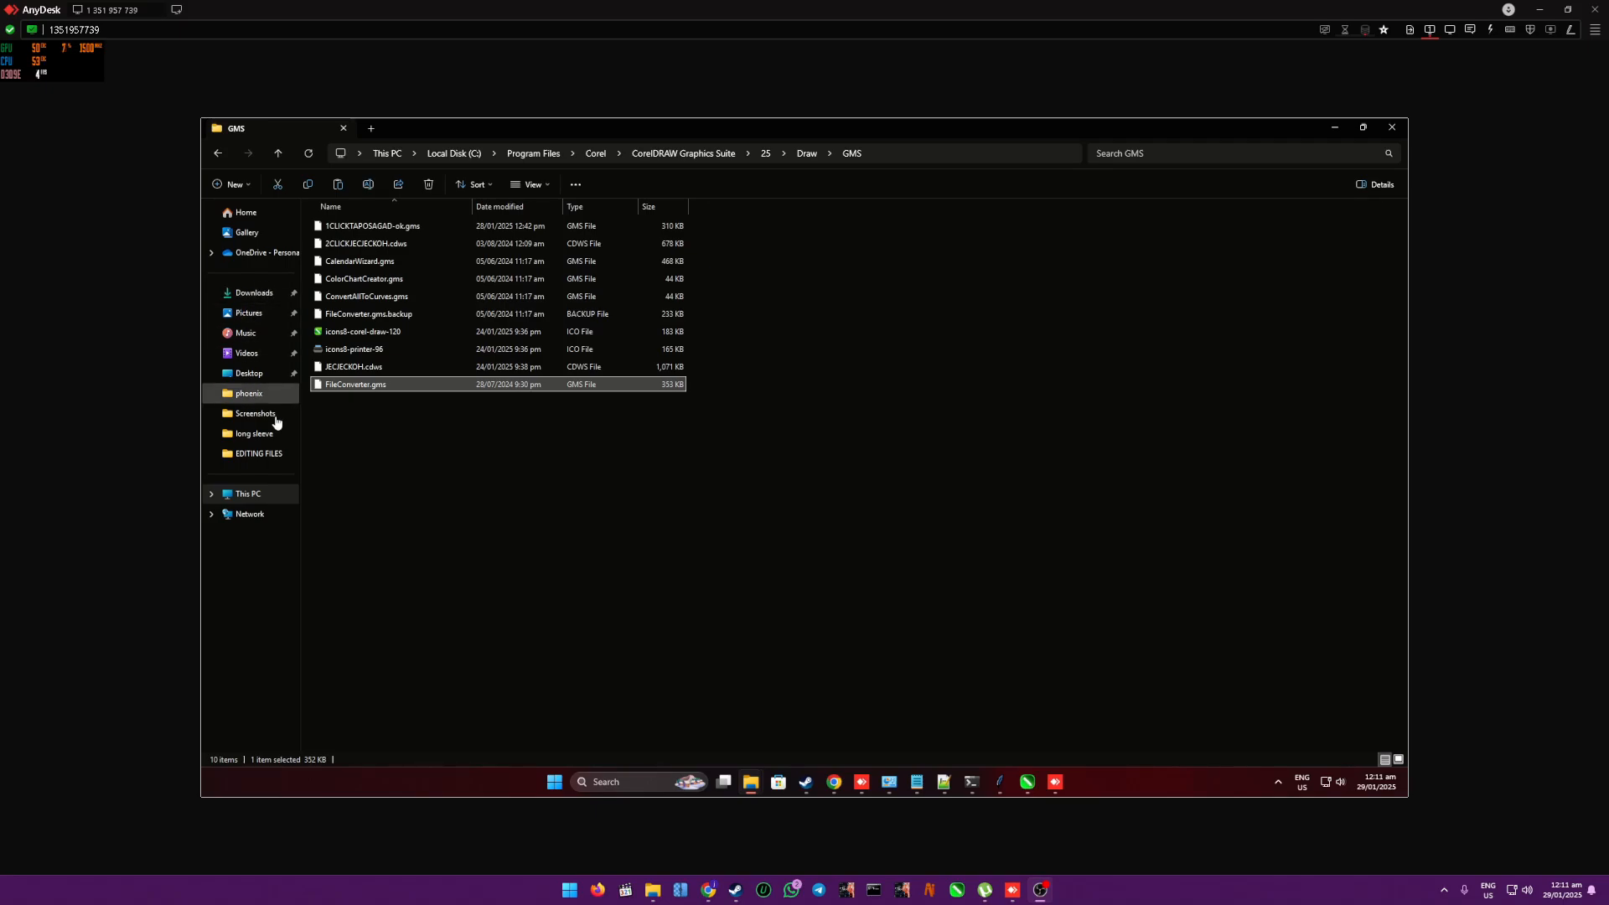
pyautogui.click(256, 494)
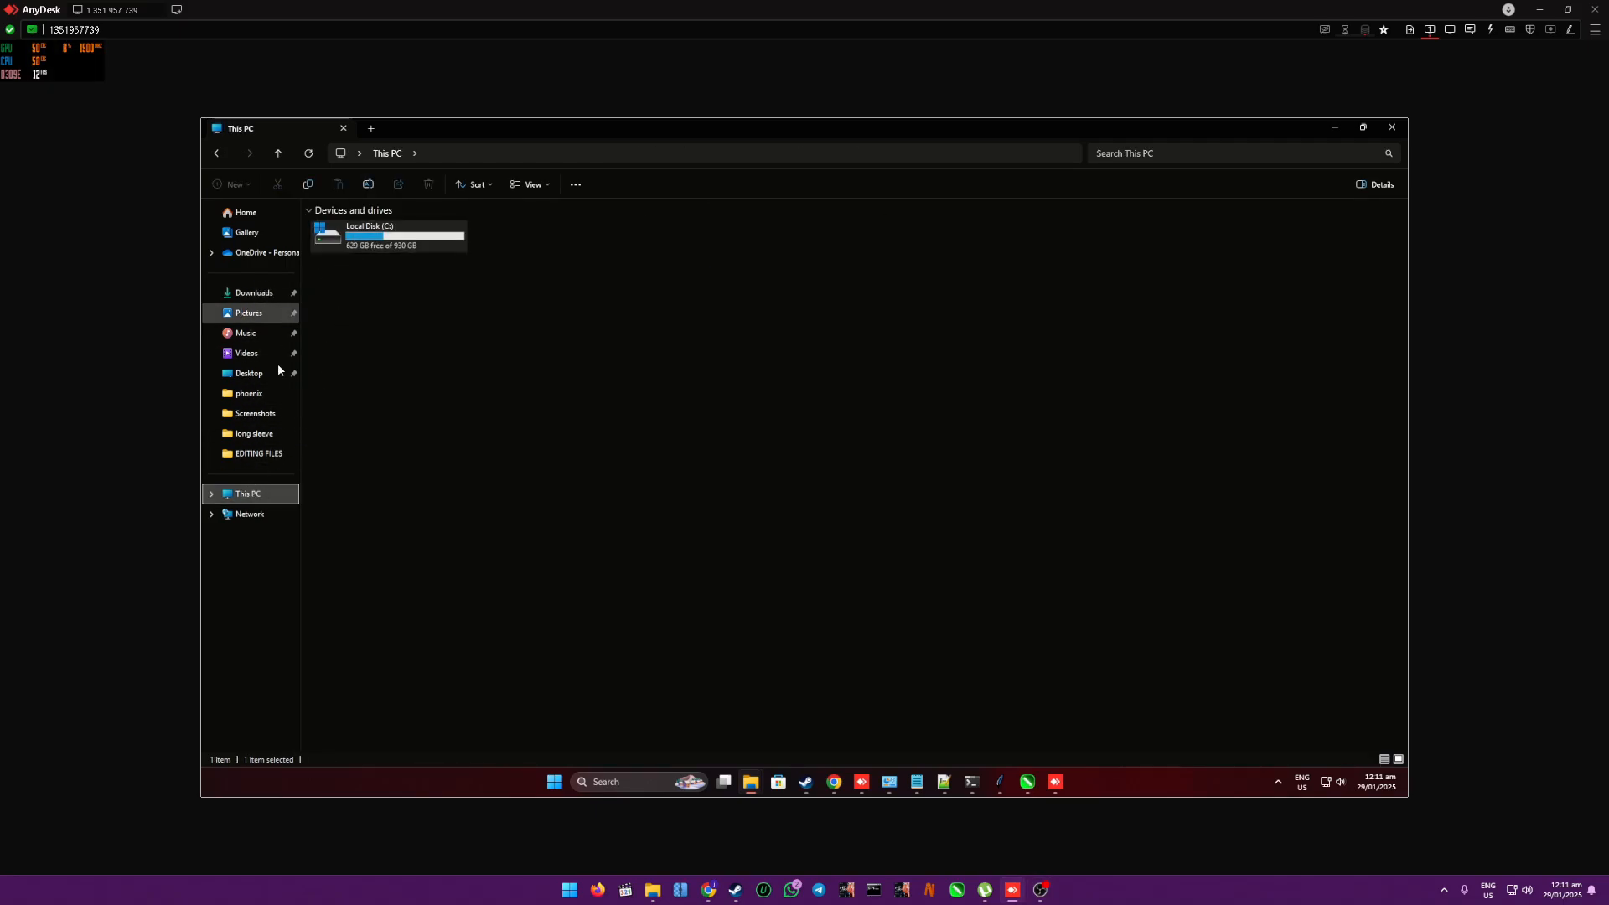
pyautogui.click(1027, 782)
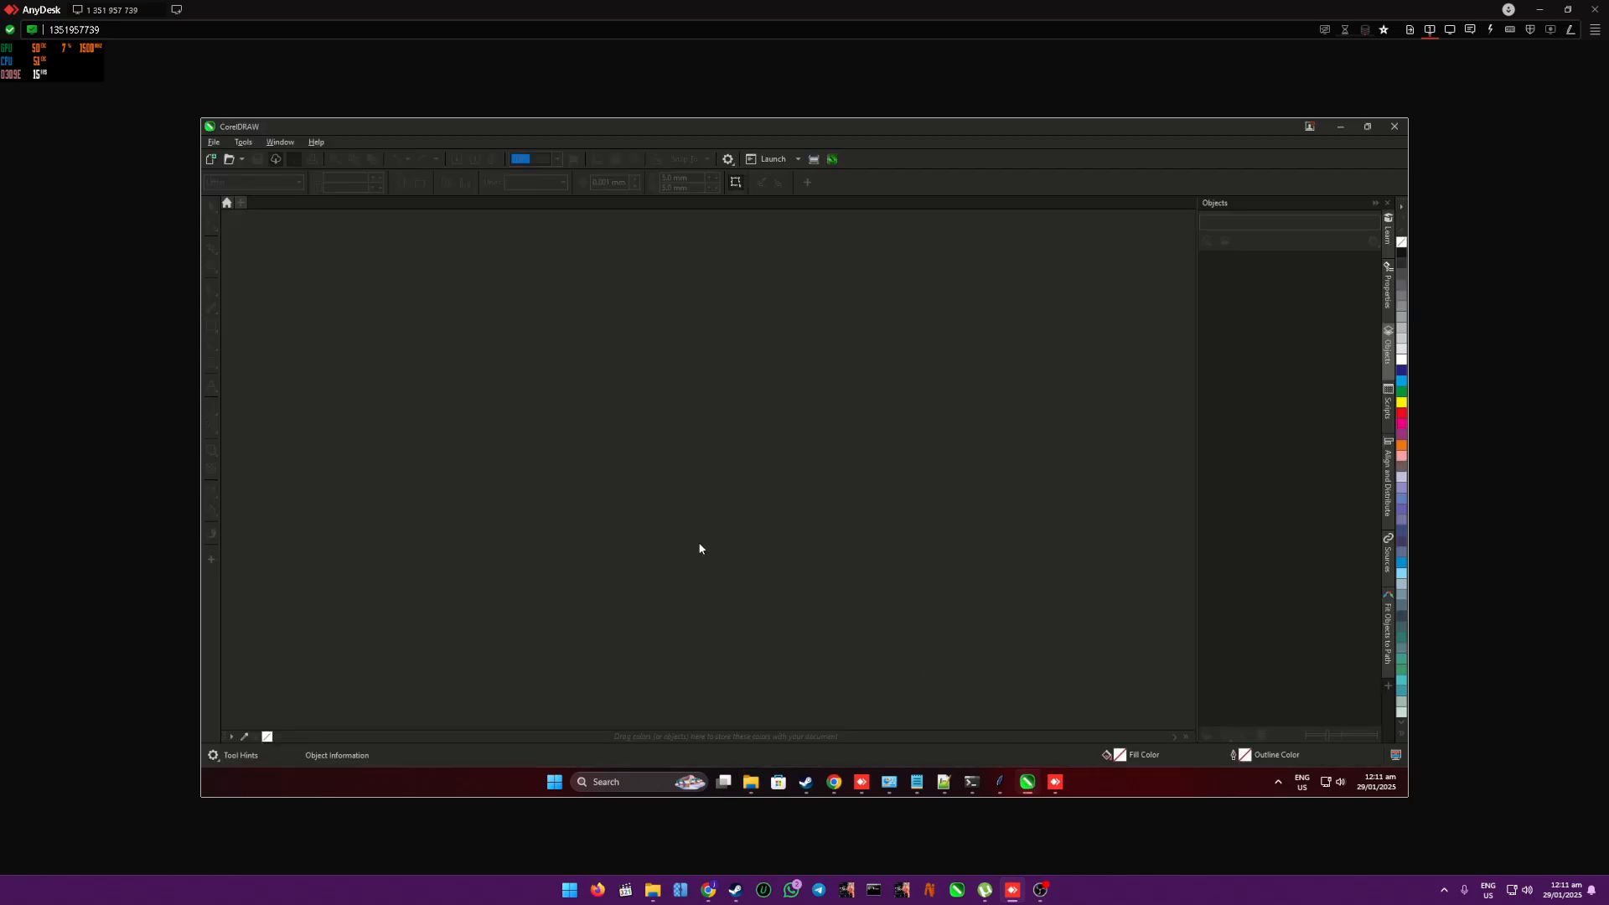
# - Open the printing drawing from the Desktop's long sleeve folder and launch the File Converter macro
pyautogui.click(230, 160)
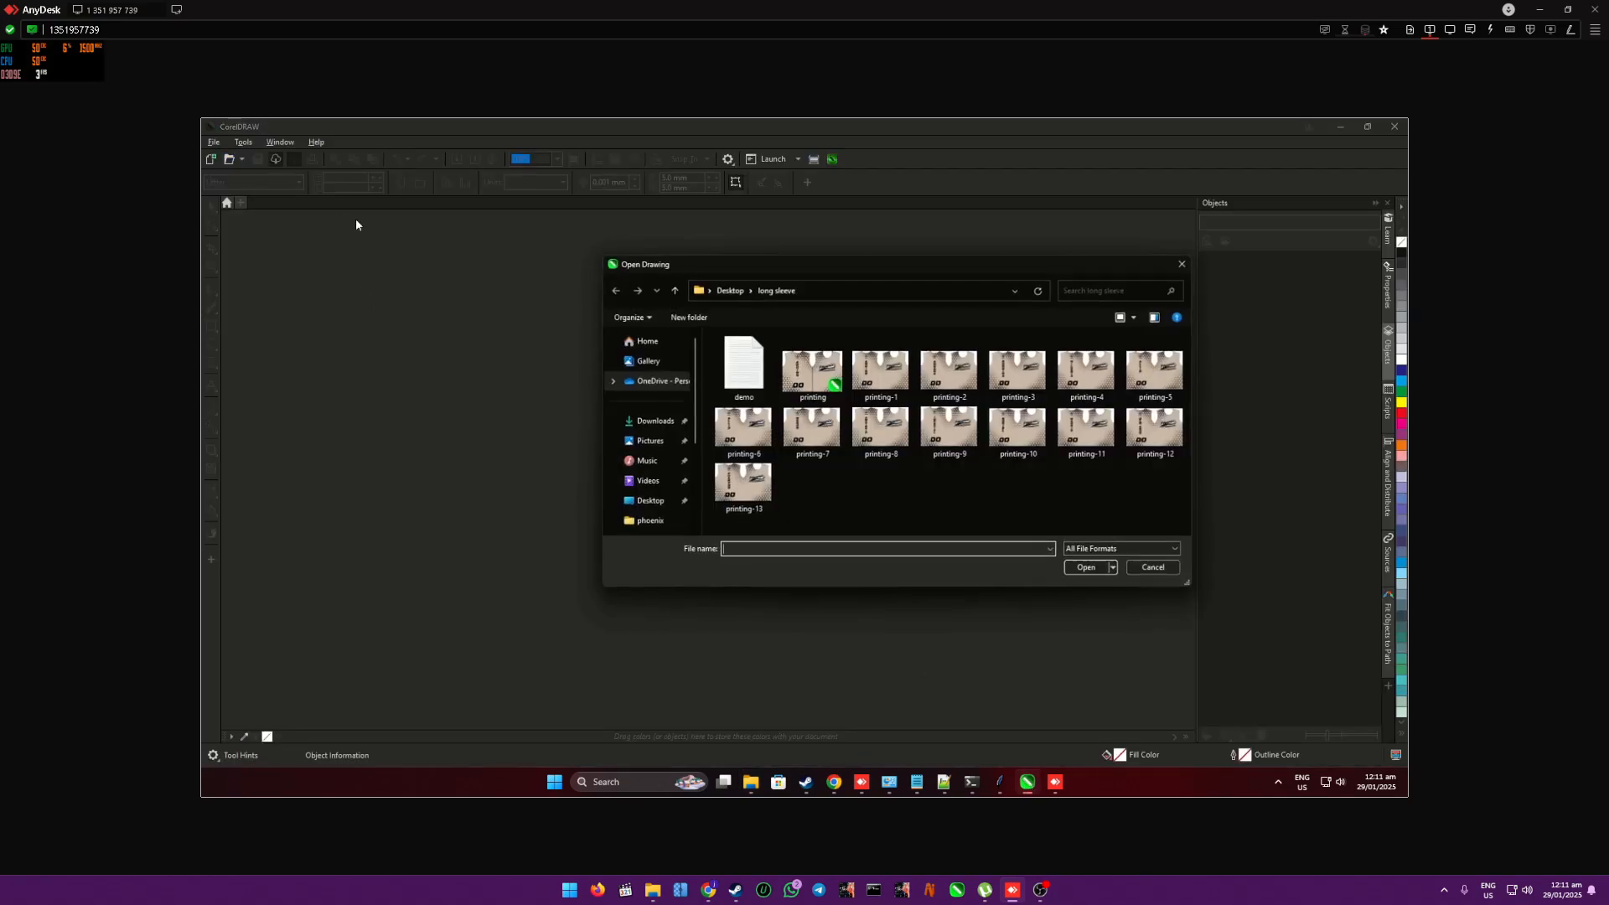
pyautogui.click(819, 380)
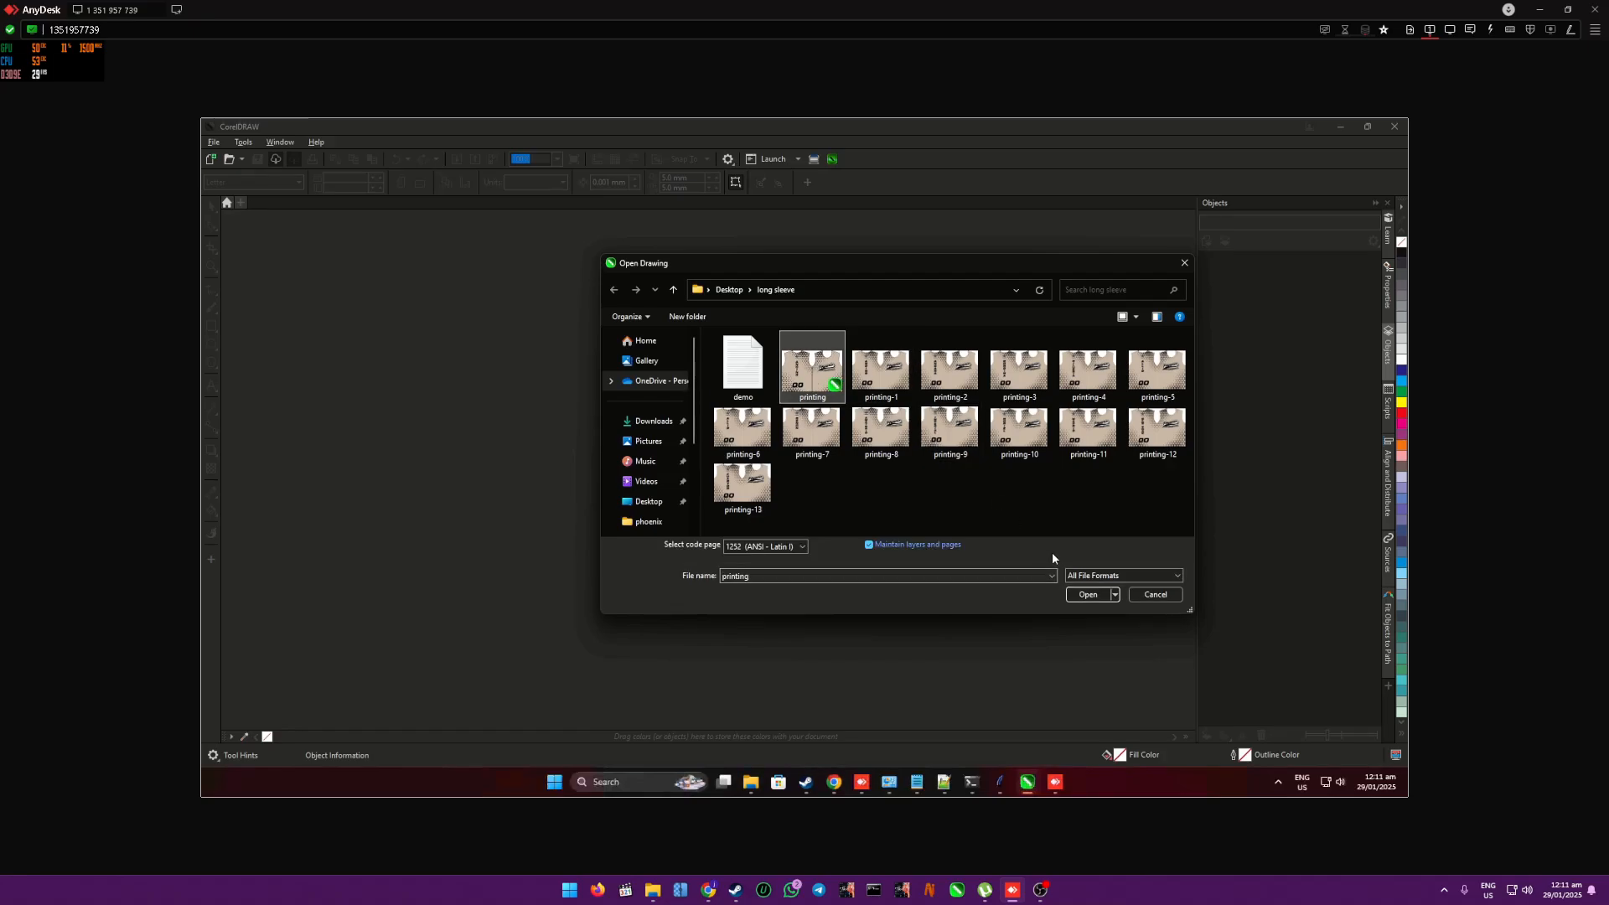
pyautogui.click(1088, 596)
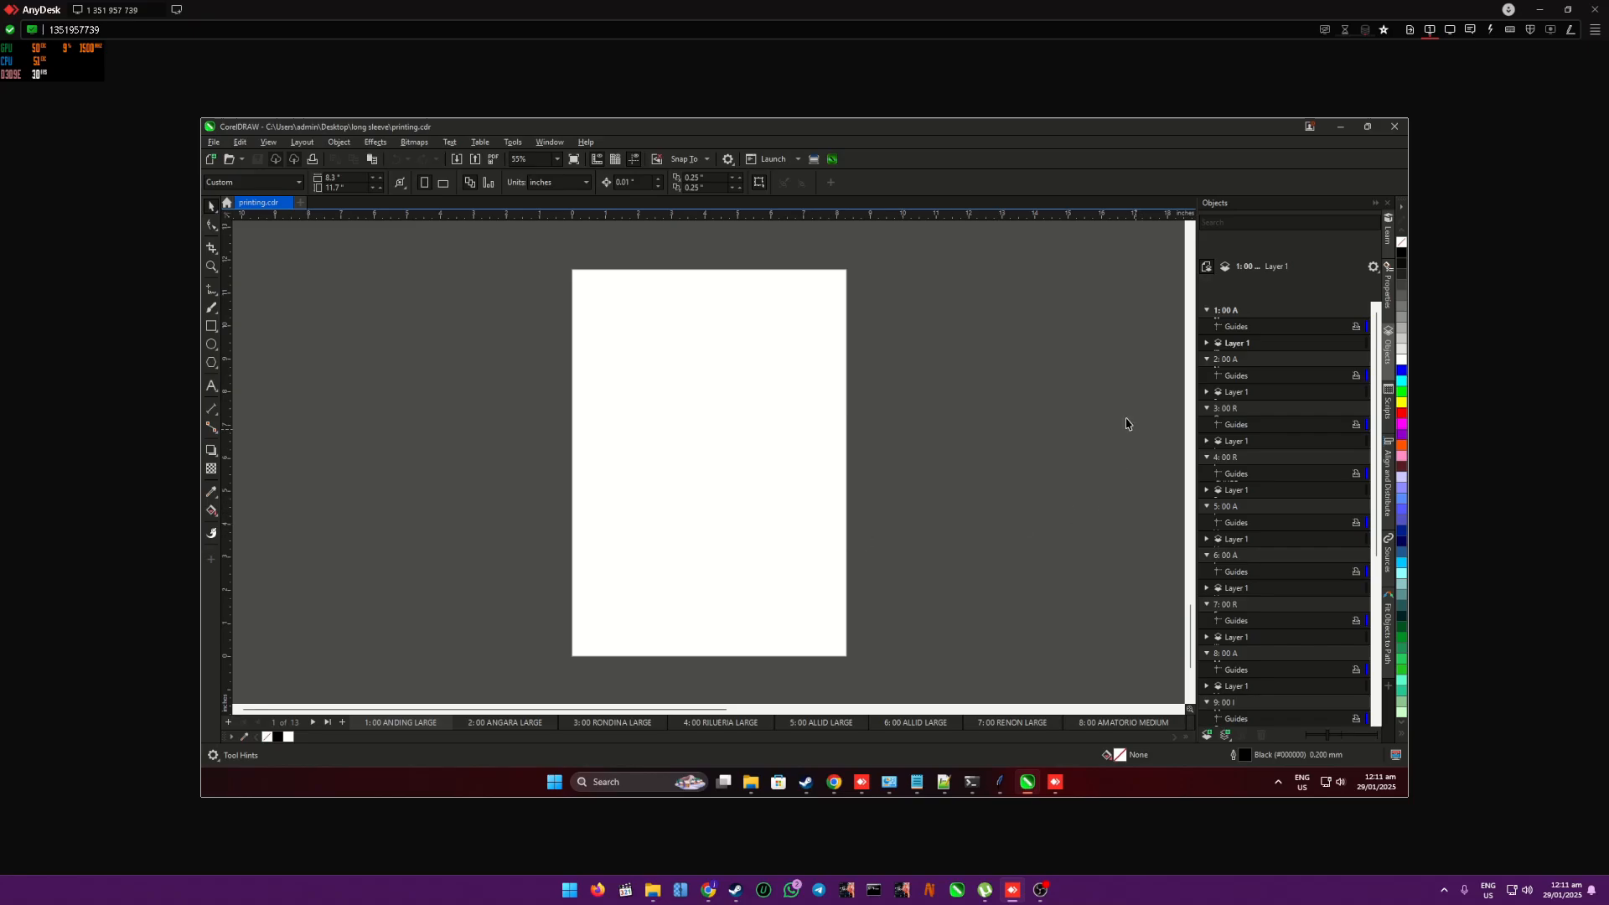
pyautogui.scroll(-1, 971, 470)
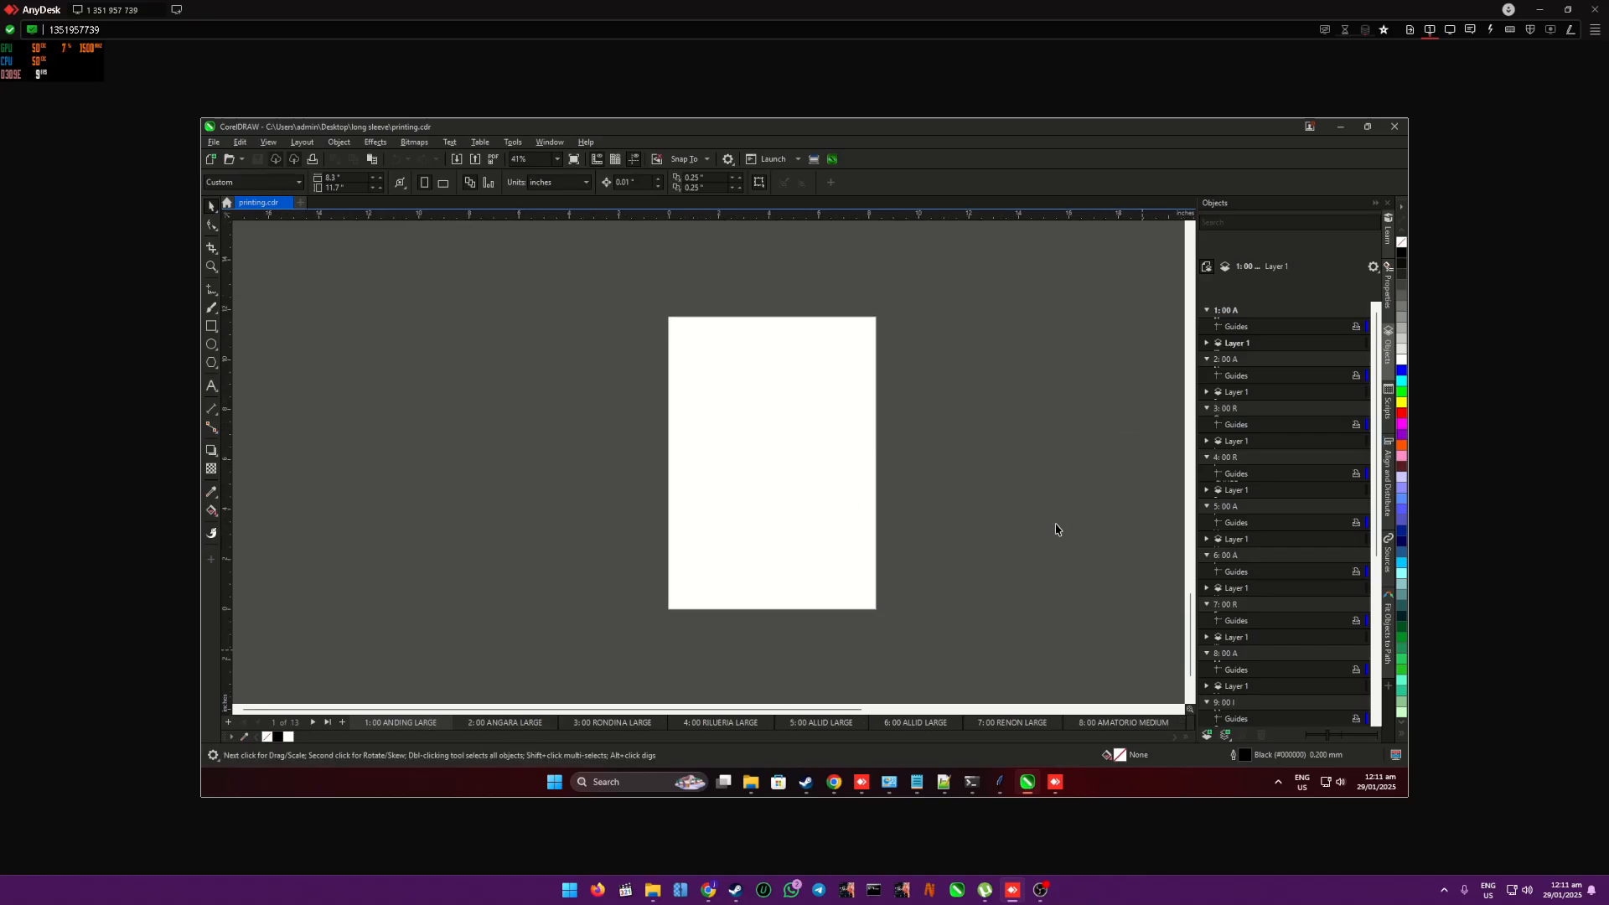
pyautogui.click(814, 159)
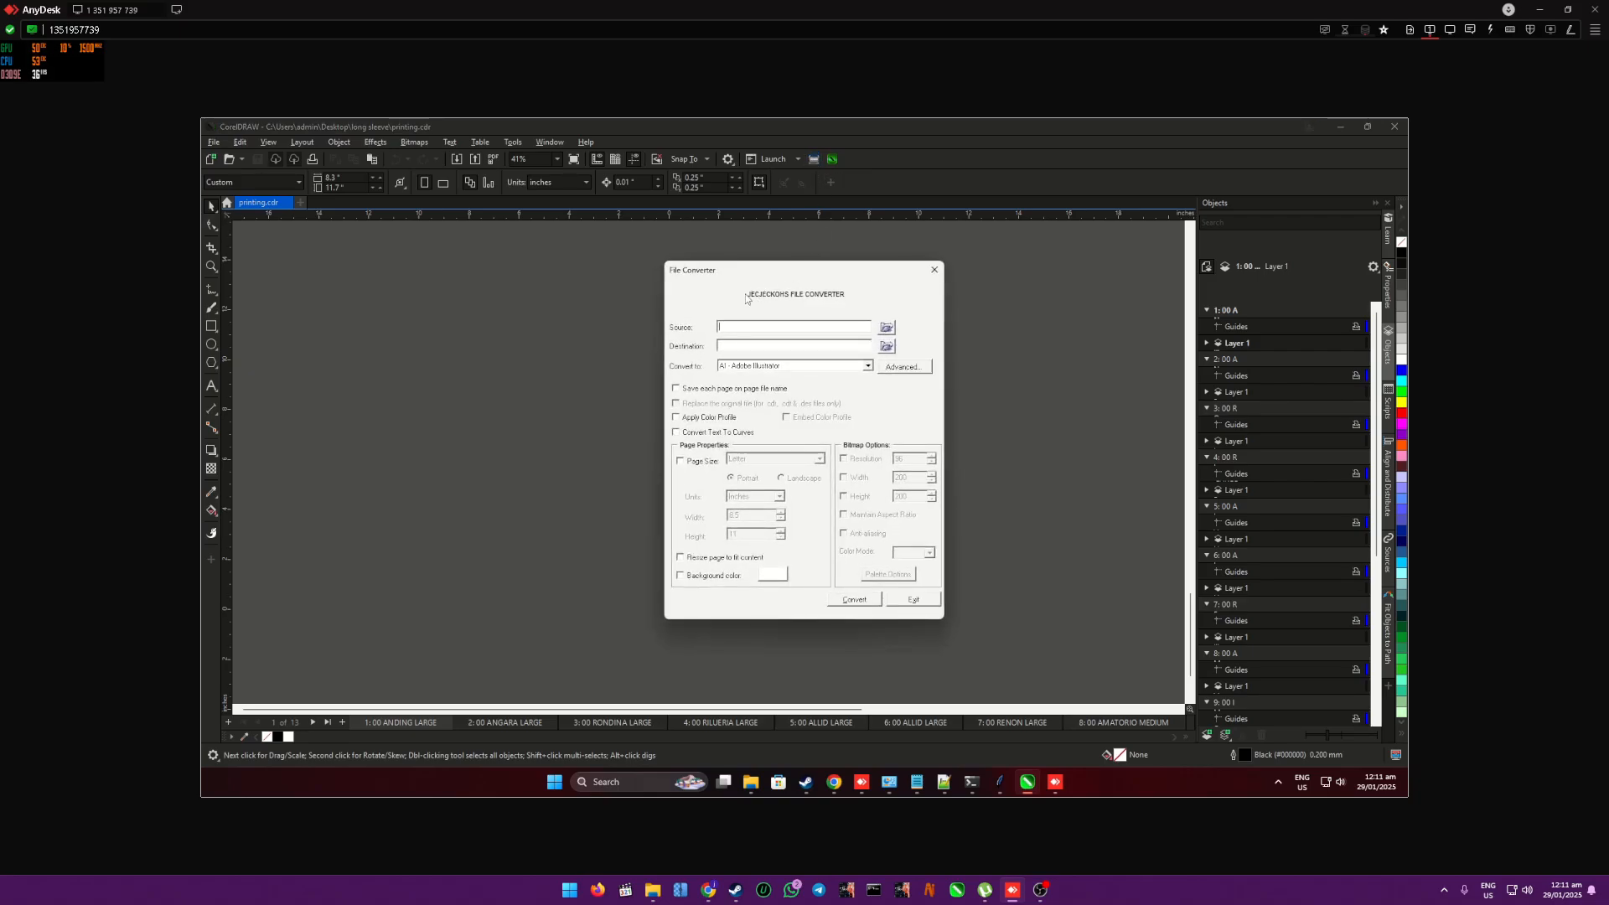
# - Set the File Converter's source to the Desktop's long sleeve folder and acknowledge the finished file search
pyautogui.click(888, 328)
pyautogui.click(898, 298)
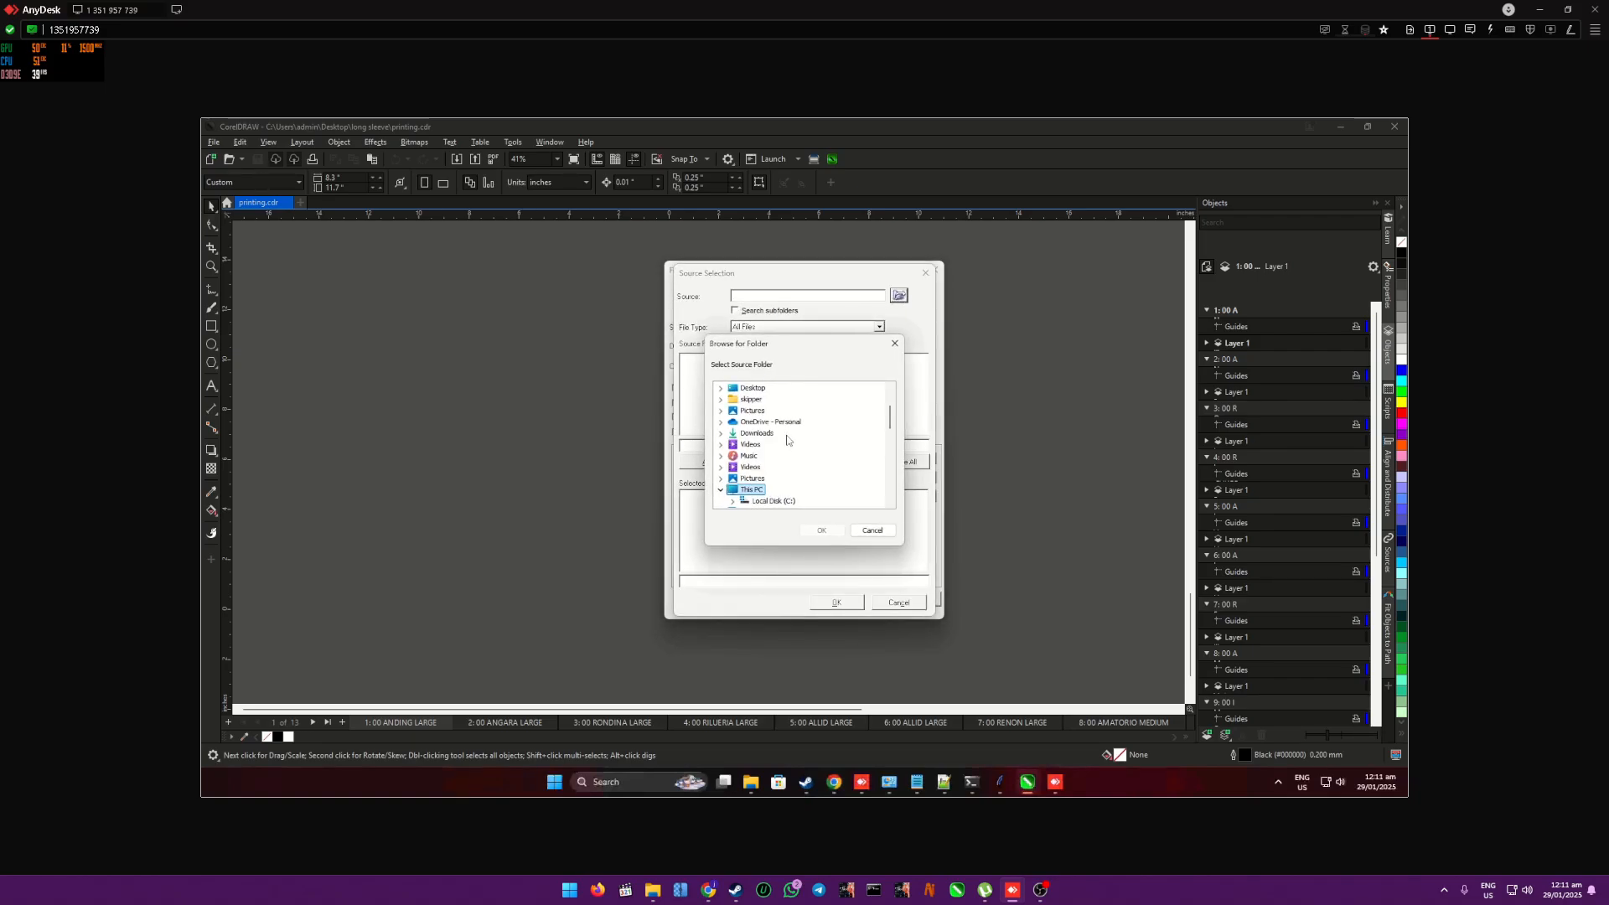
pyautogui.scroll(-2, 784, 437)
pyautogui.scroll(3, 788, 431)
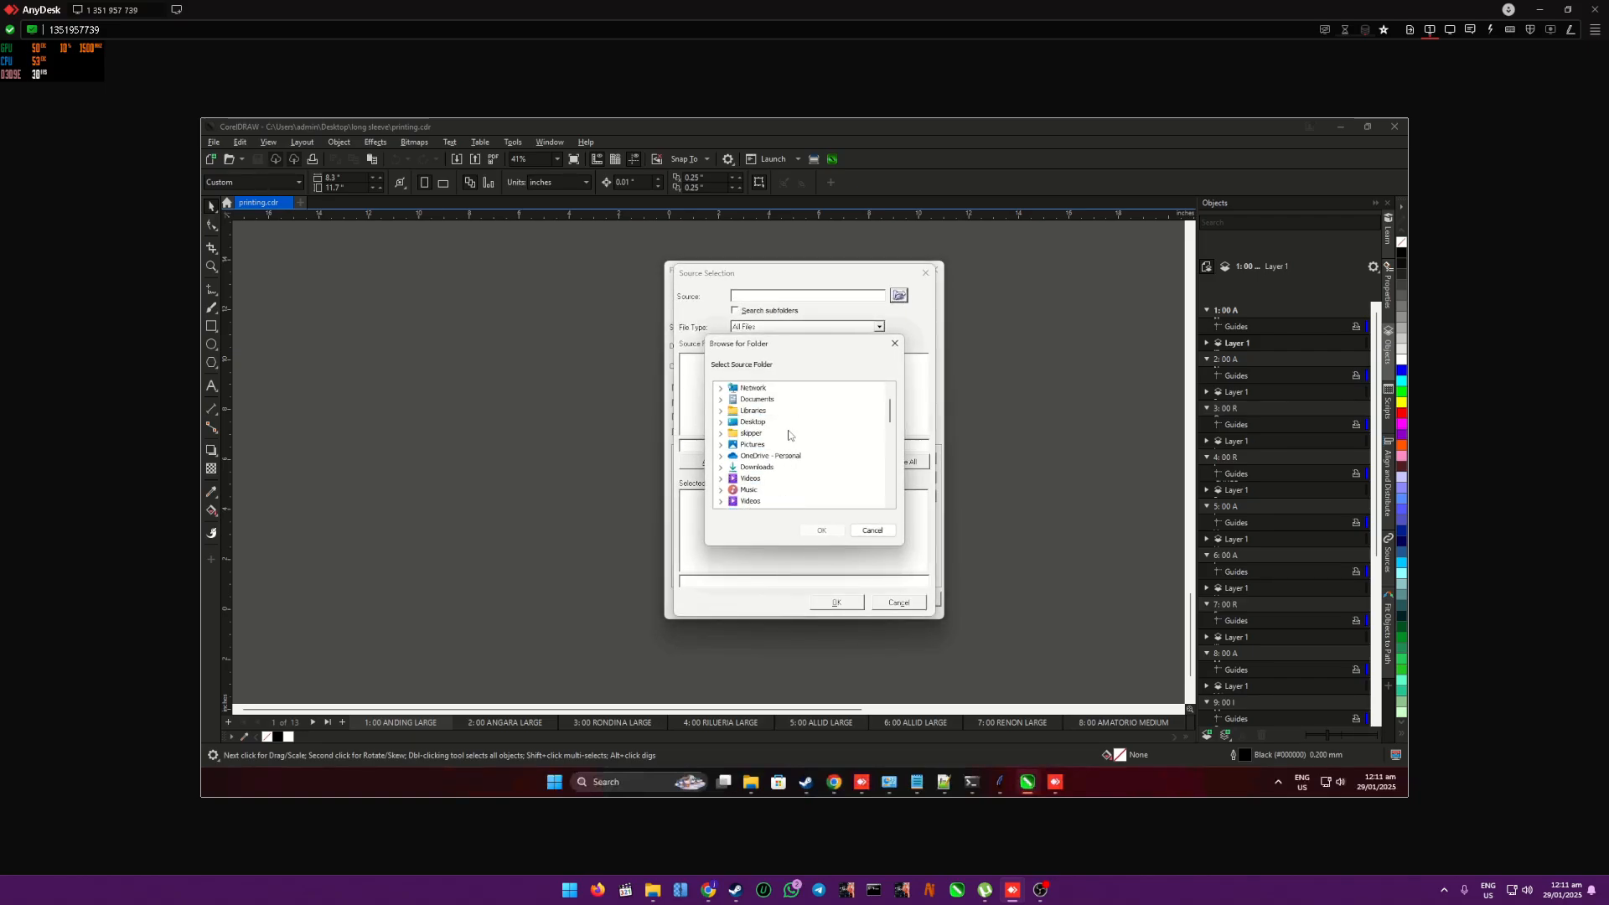
pyautogui.doubleClick(755, 422)
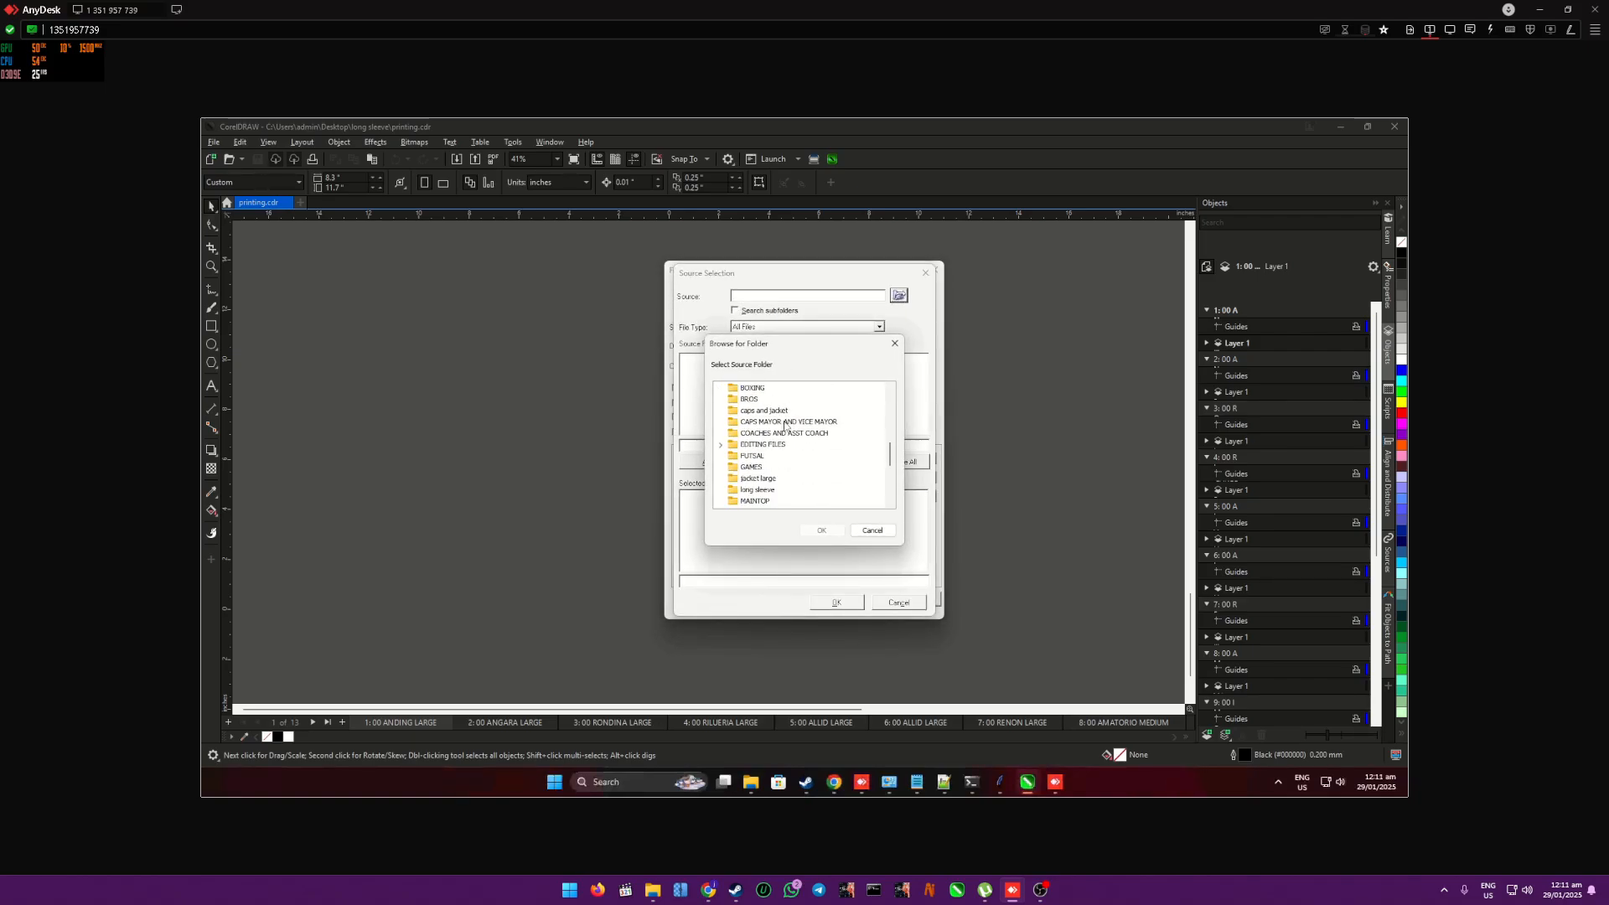
pyautogui.click(757, 490)
pyautogui.click(834, 532)
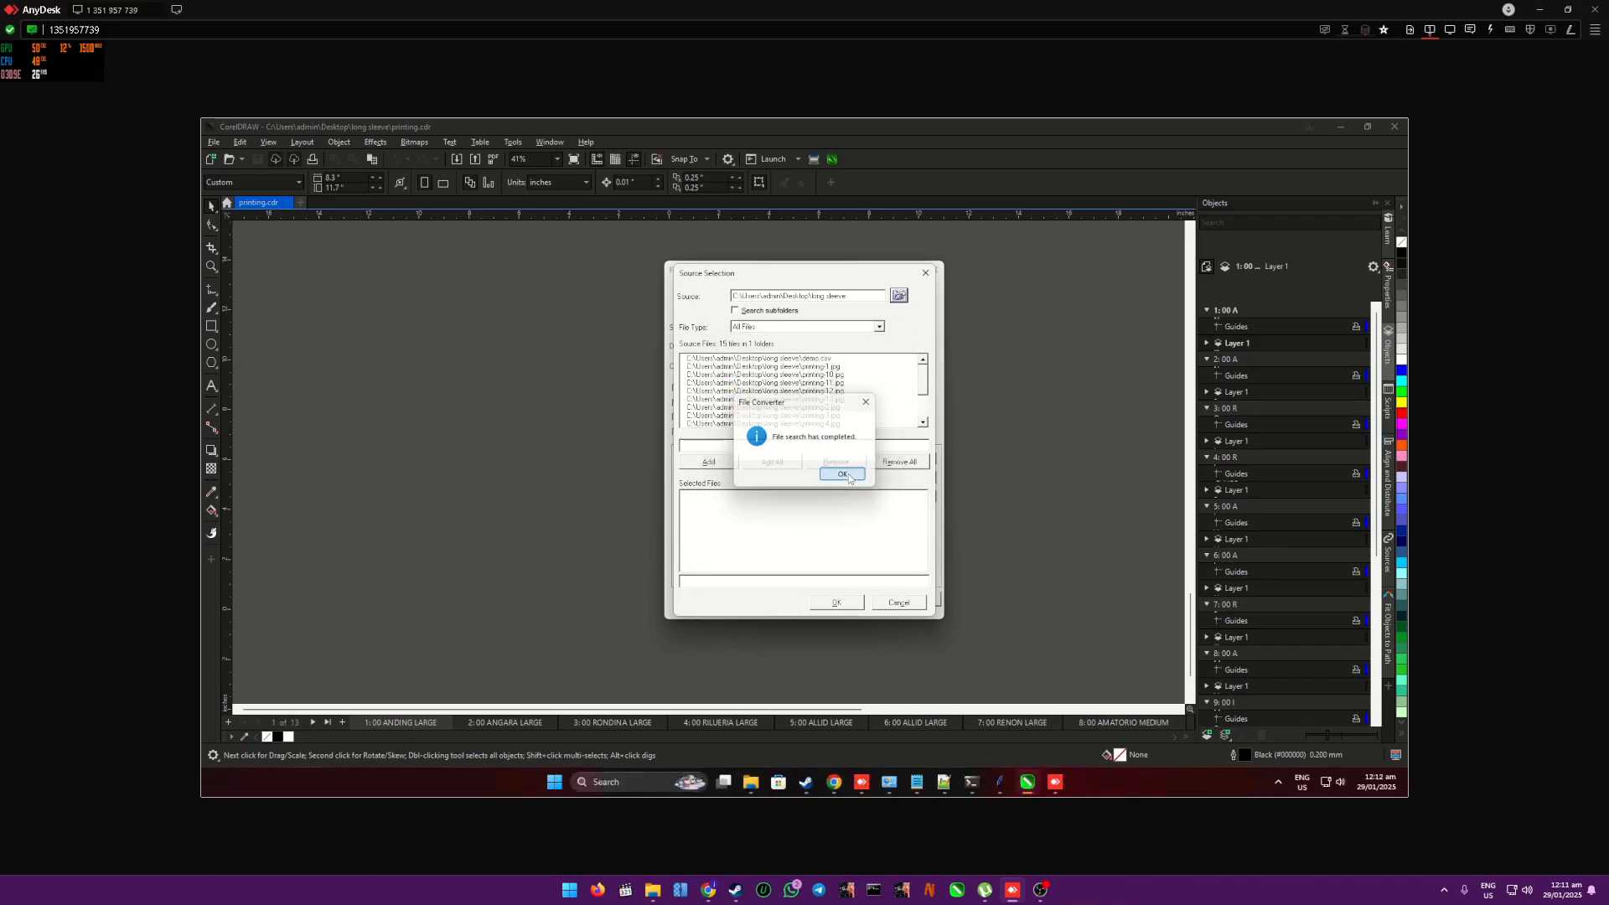
pyautogui.click(844, 475)
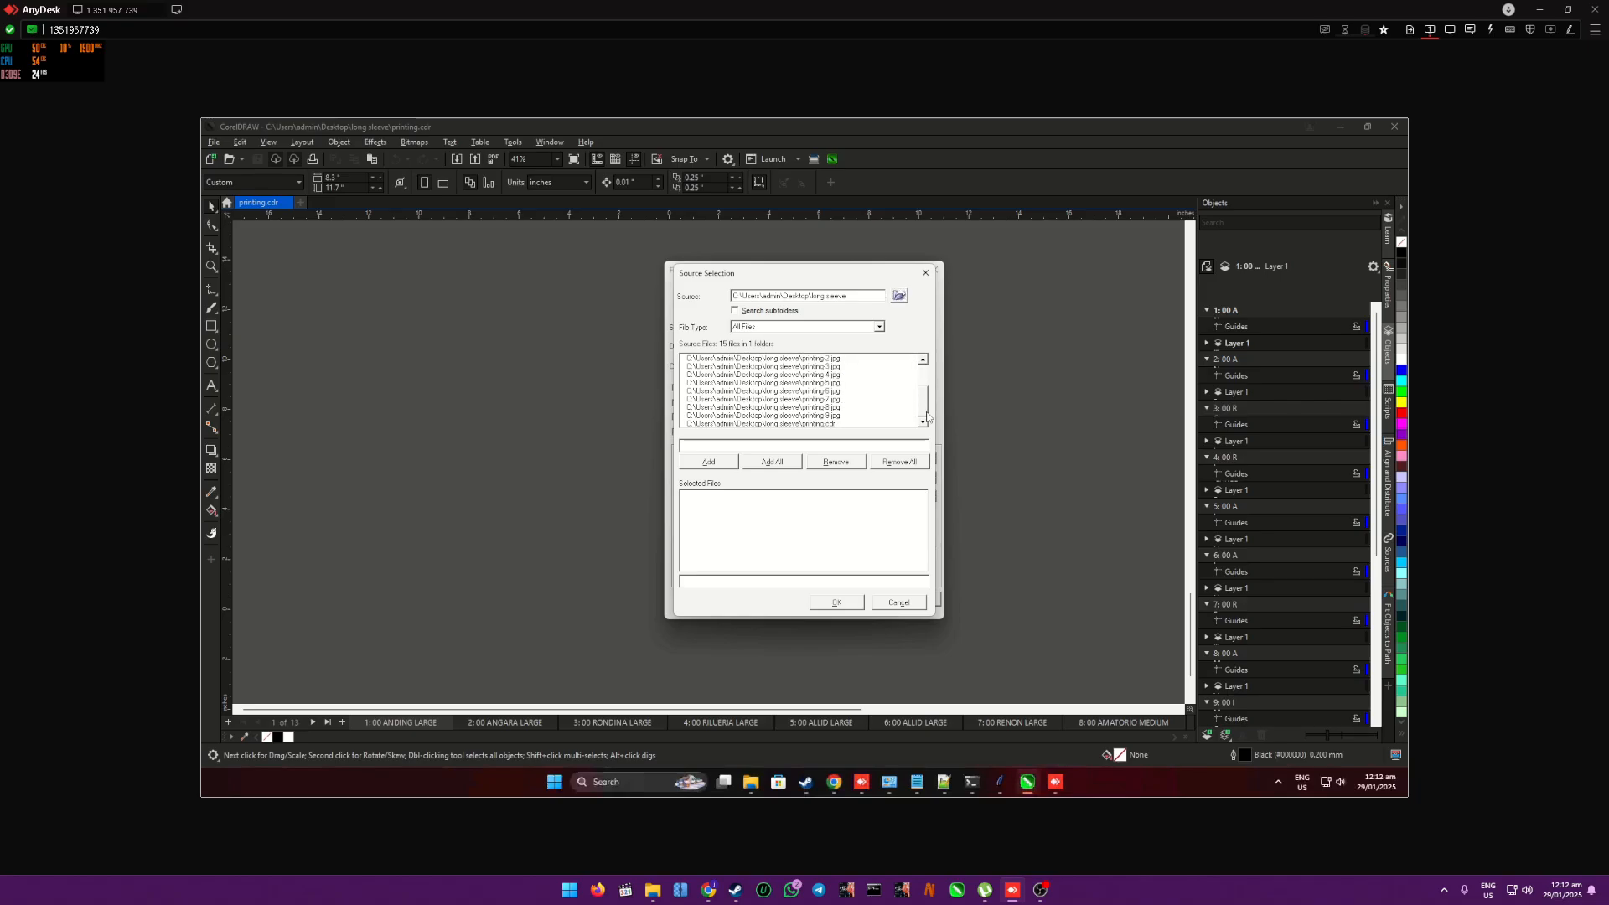
# - Add printing.cdr to the selected source files and confirm the source selection
pyautogui.moveTo(926, 386); pyautogui.dragTo(925, 413)
pyautogui.click(835, 424)
pyautogui.click(707, 463)
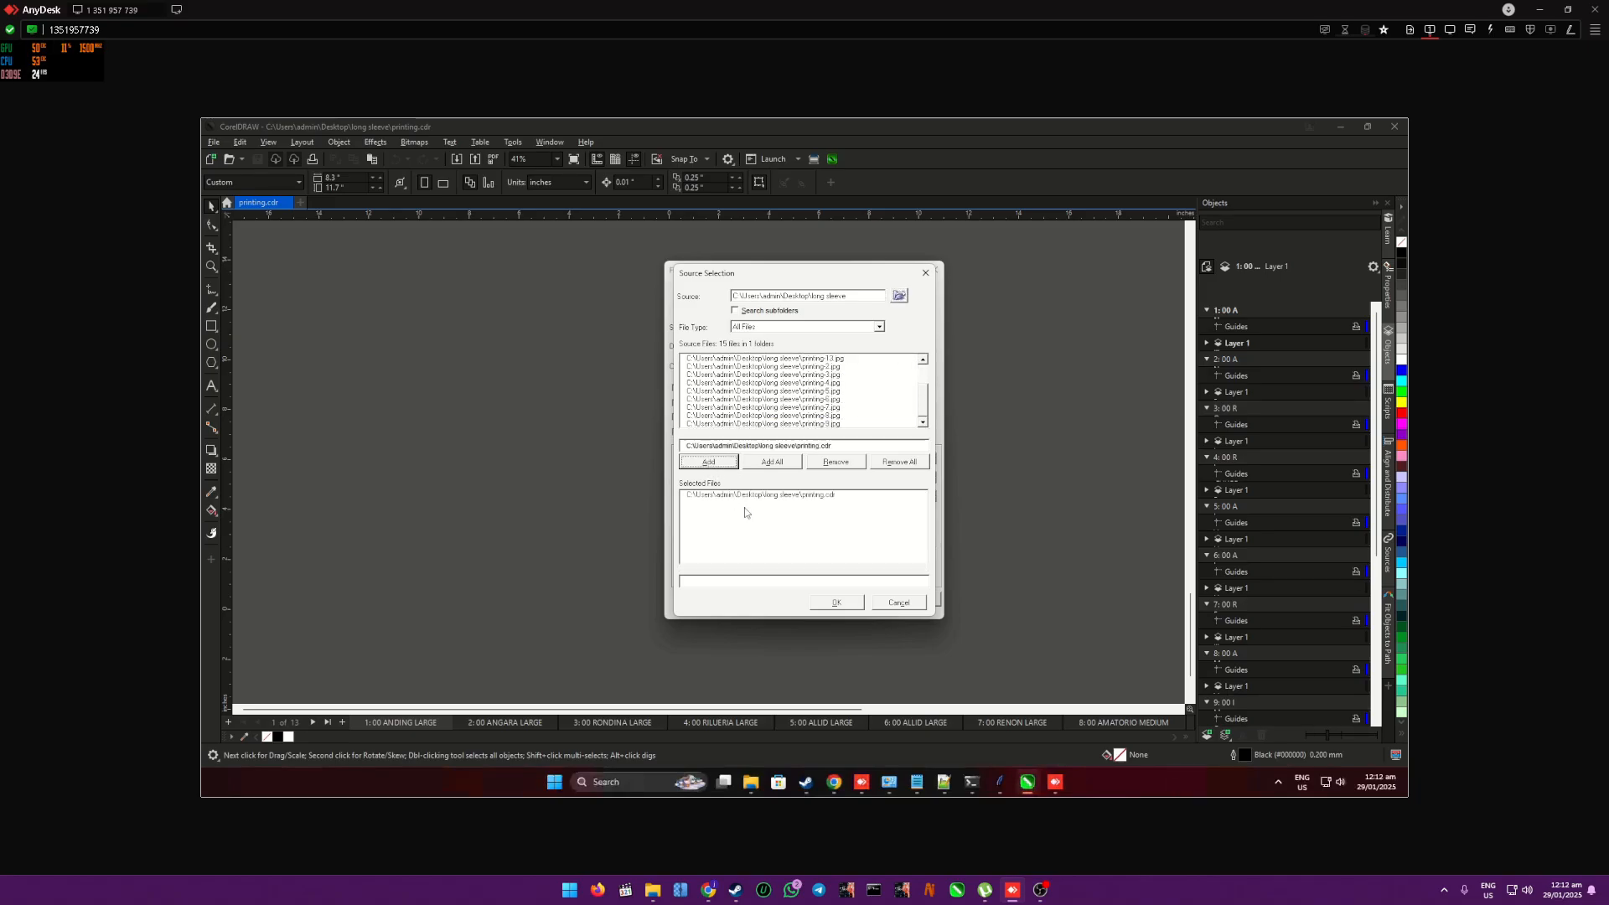
pyautogui.click(836, 602)
# - Set the conversion's destination to the Desktop's long sleeve folder
pyautogui.click(887, 347)
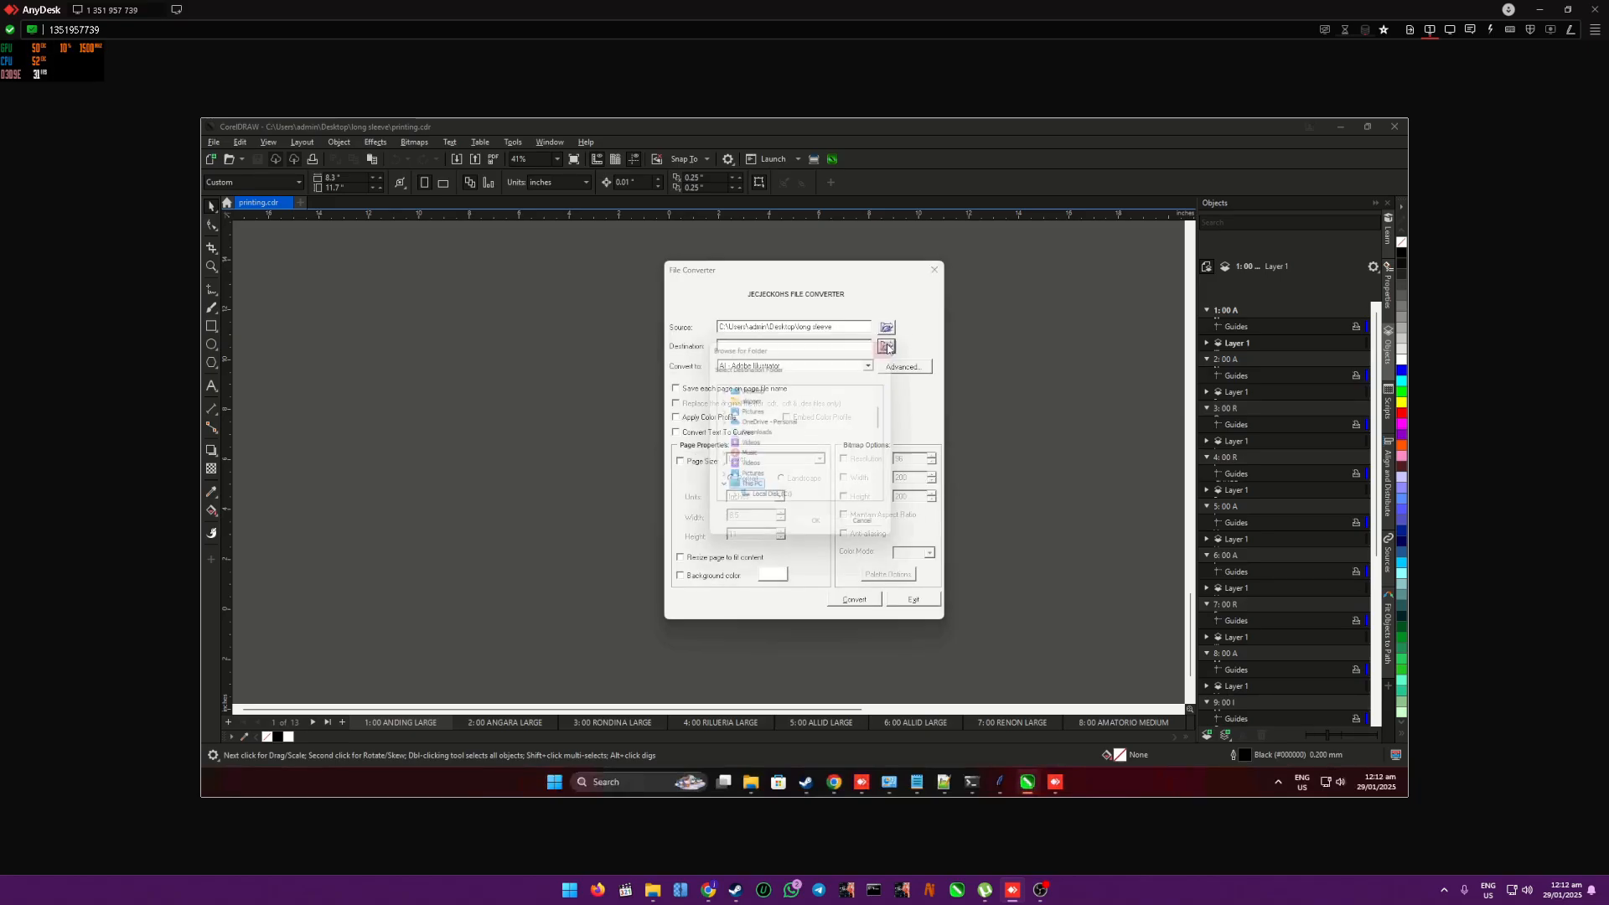
pyautogui.scroll(-5, 788, 423)
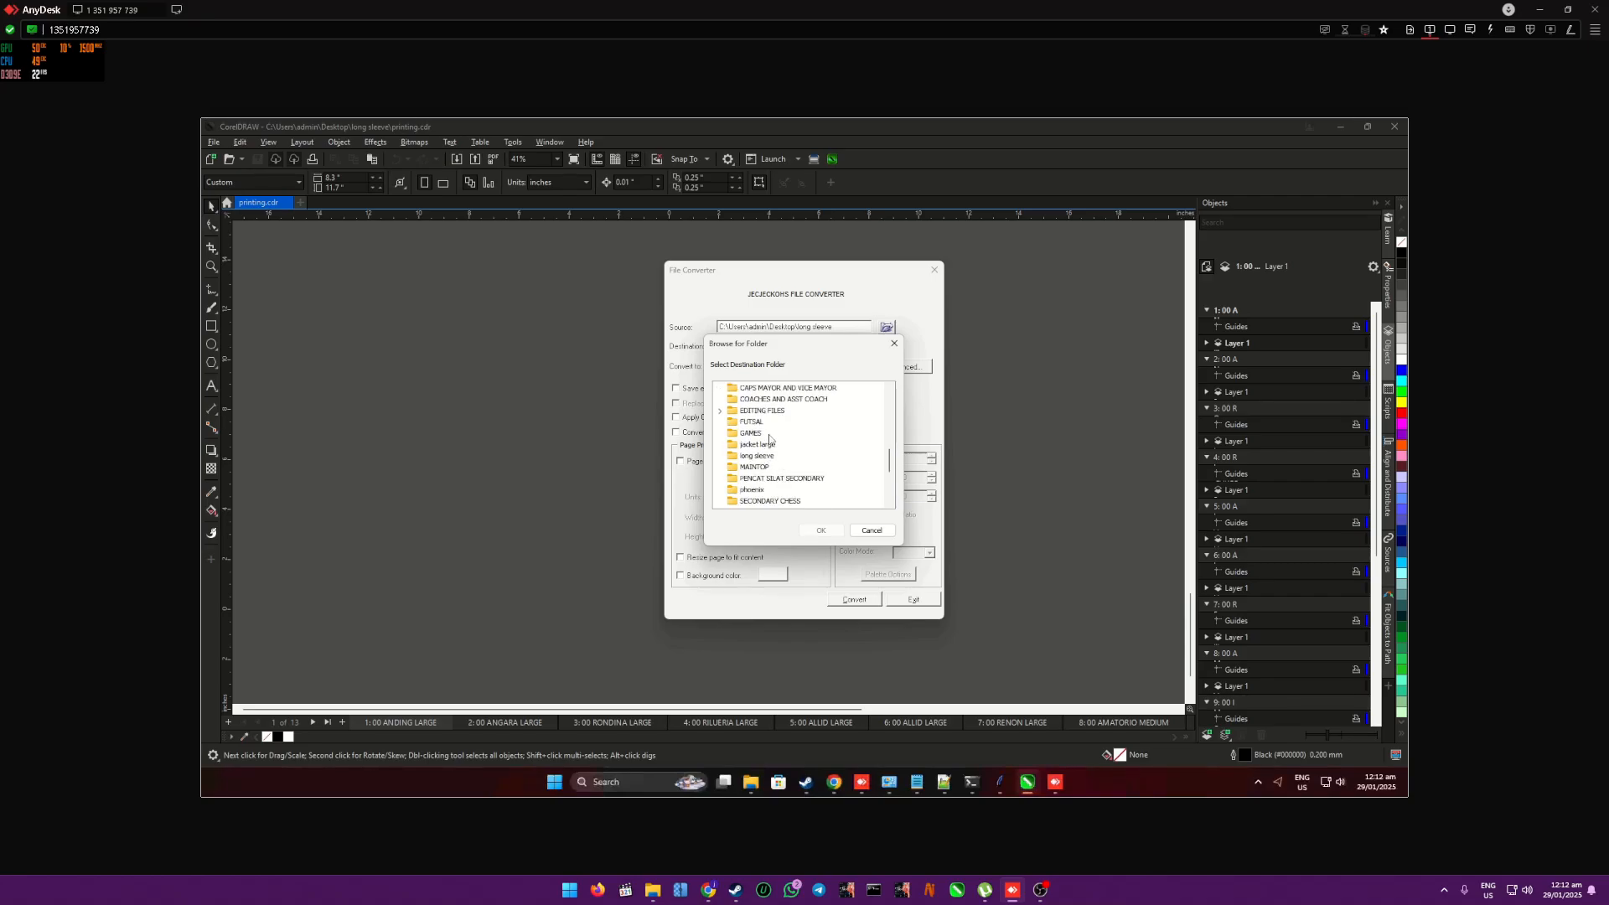
pyautogui.click(765, 459)
pyautogui.click(818, 530)
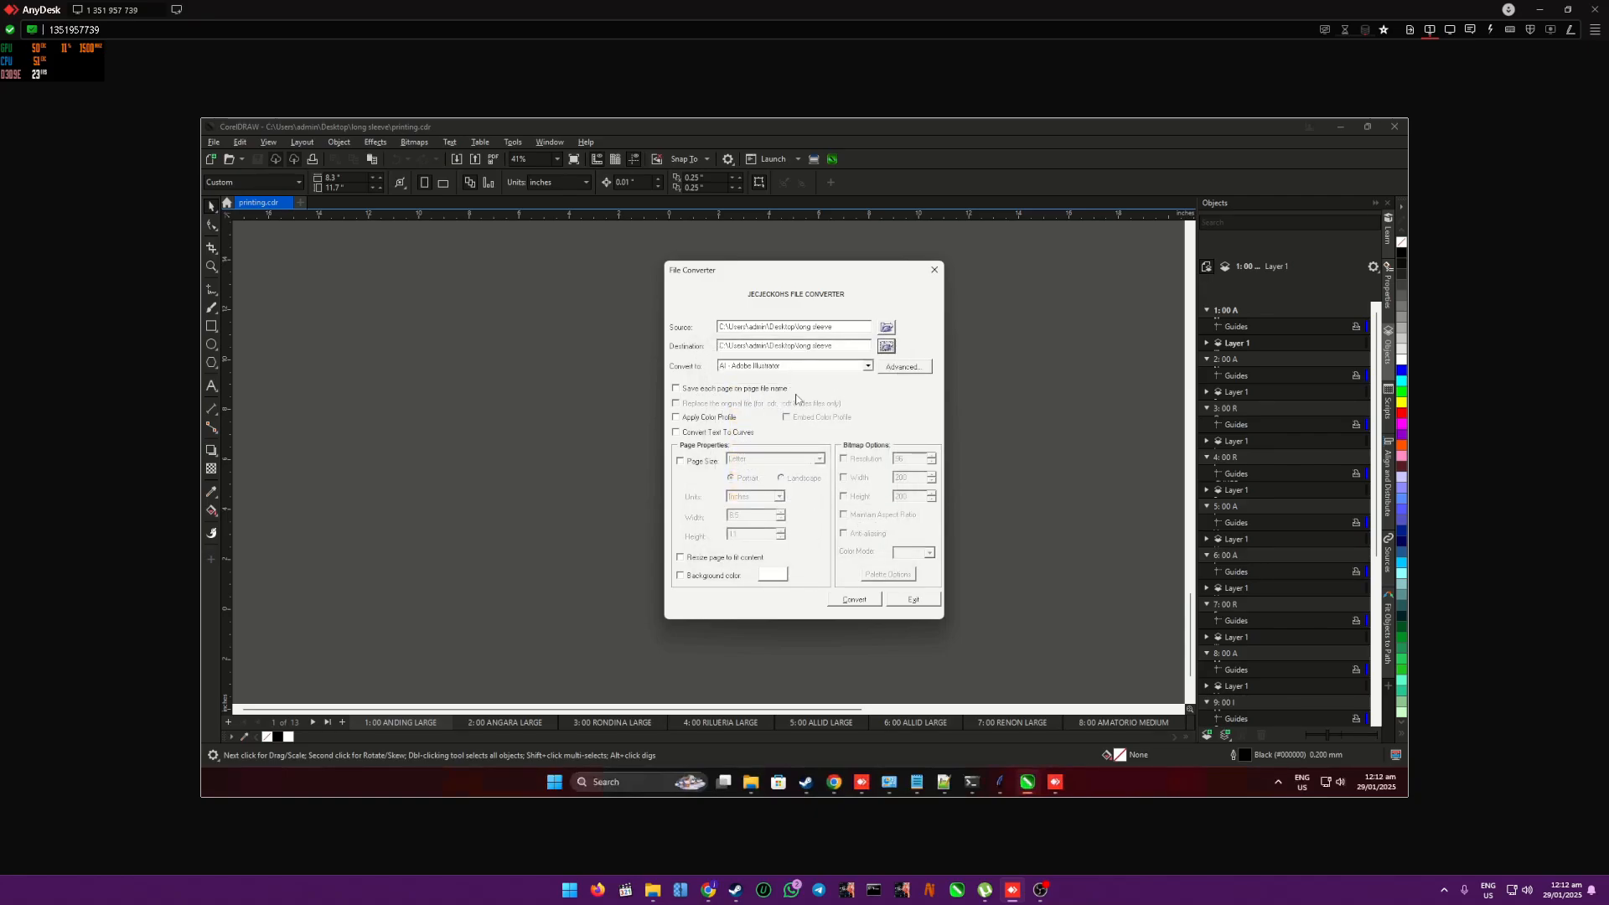
# - Enable saving each page as page file name and choose JPG - JPEG Bitmaps as the output format
pyautogui.click(679, 391)
pyautogui.click(869, 366)
pyautogui.scroll(-2, 872, 402)
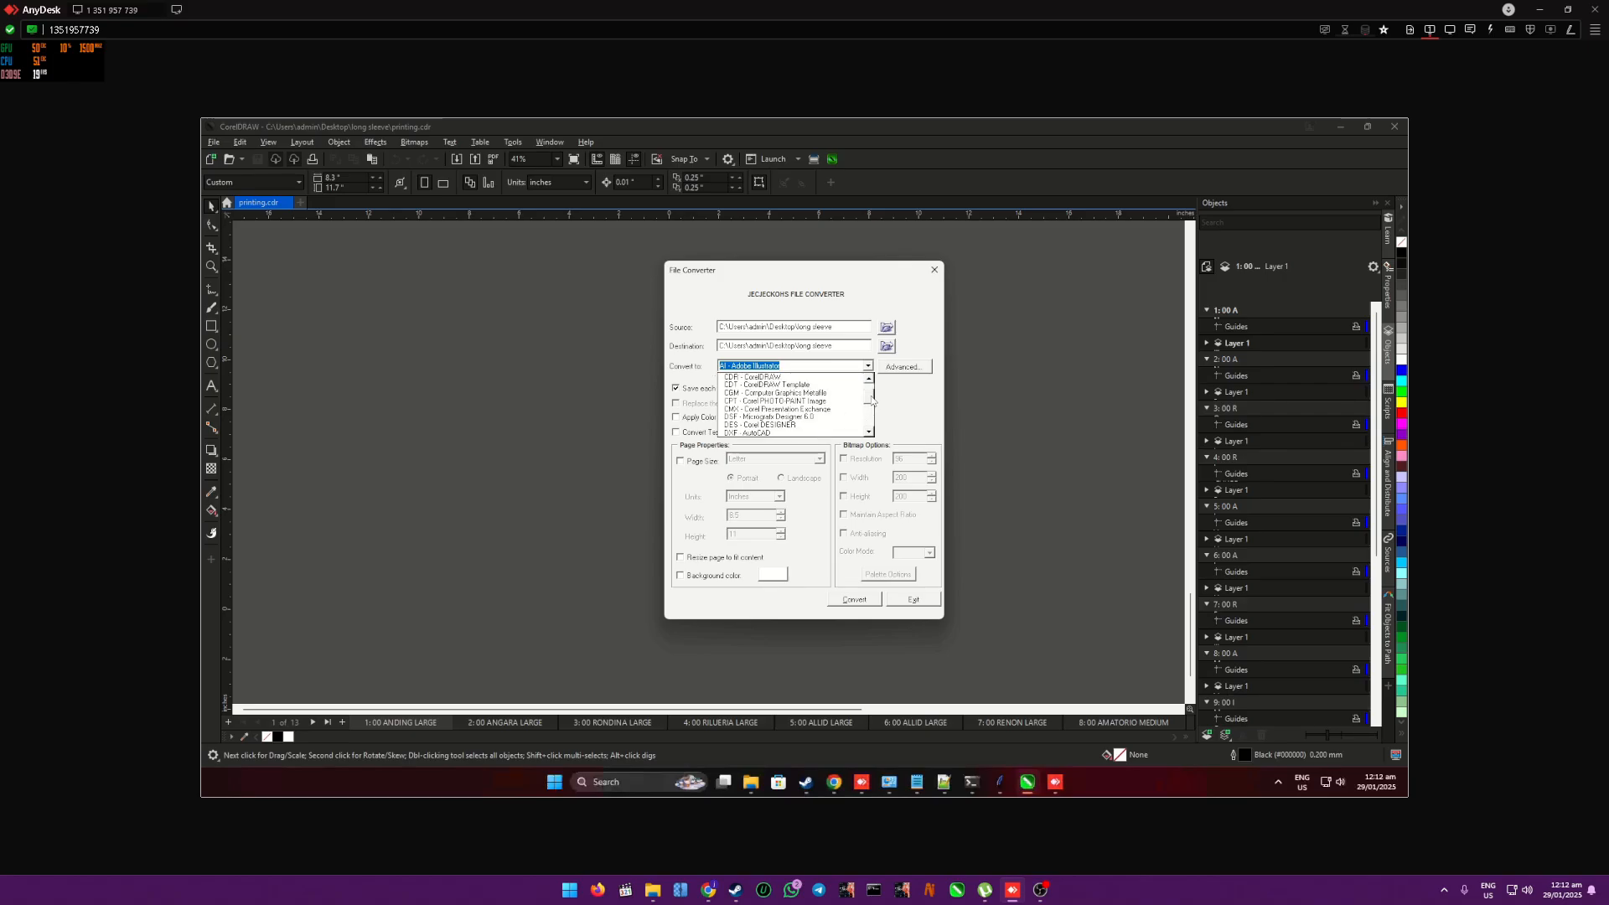
pyautogui.scroll(-1, 872, 409)
pyautogui.click(779, 414)
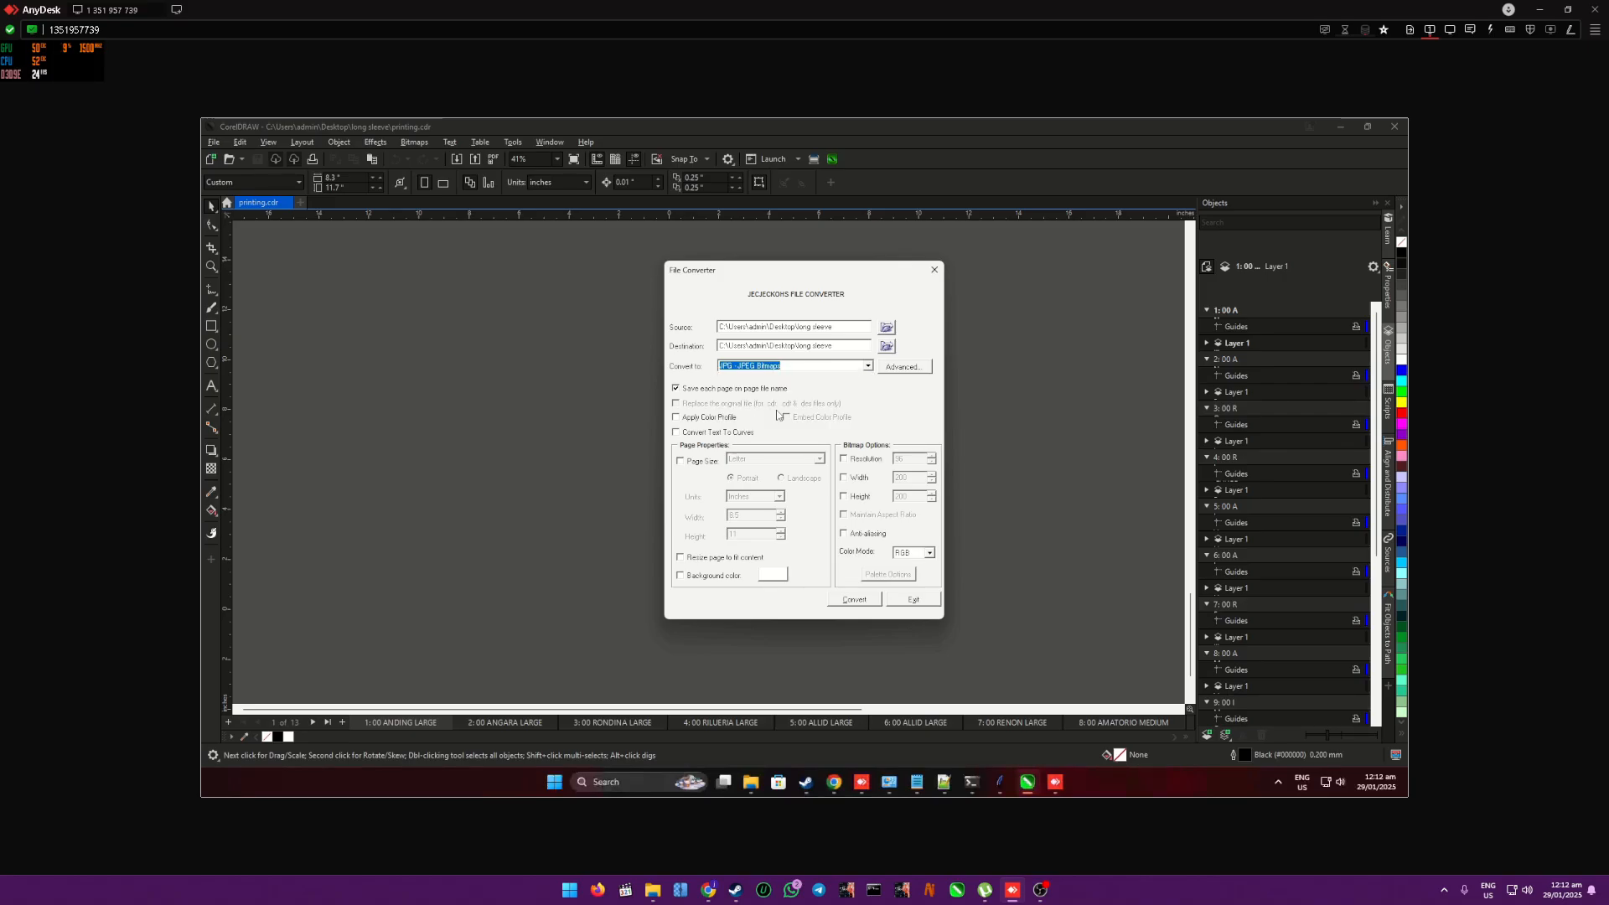
# - Enable Apply Color Profile, set the bitmap resolution to 150 and try to convert the file
pyautogui.click(702, 419)
pyautogui.click(868, 460)
pyautogui.write('150')
pyautogui.click(868, 600)
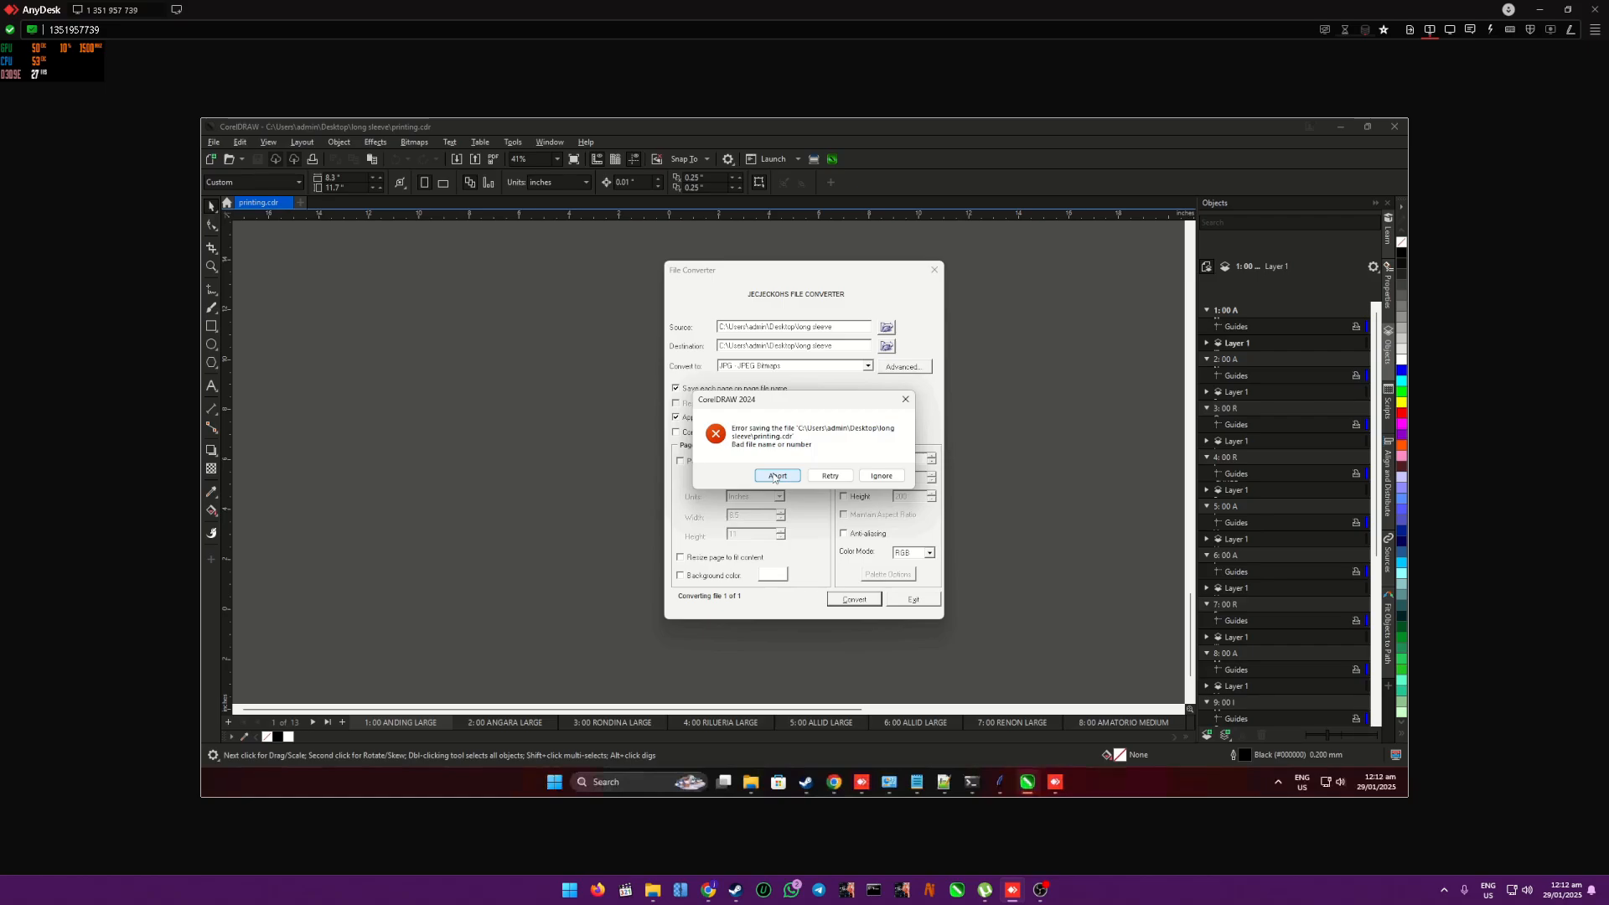
# - Abort the conversion, exit the File Converter and reopen the printing drawing from the long sleeve folder
pyautogui.click(775, 475)
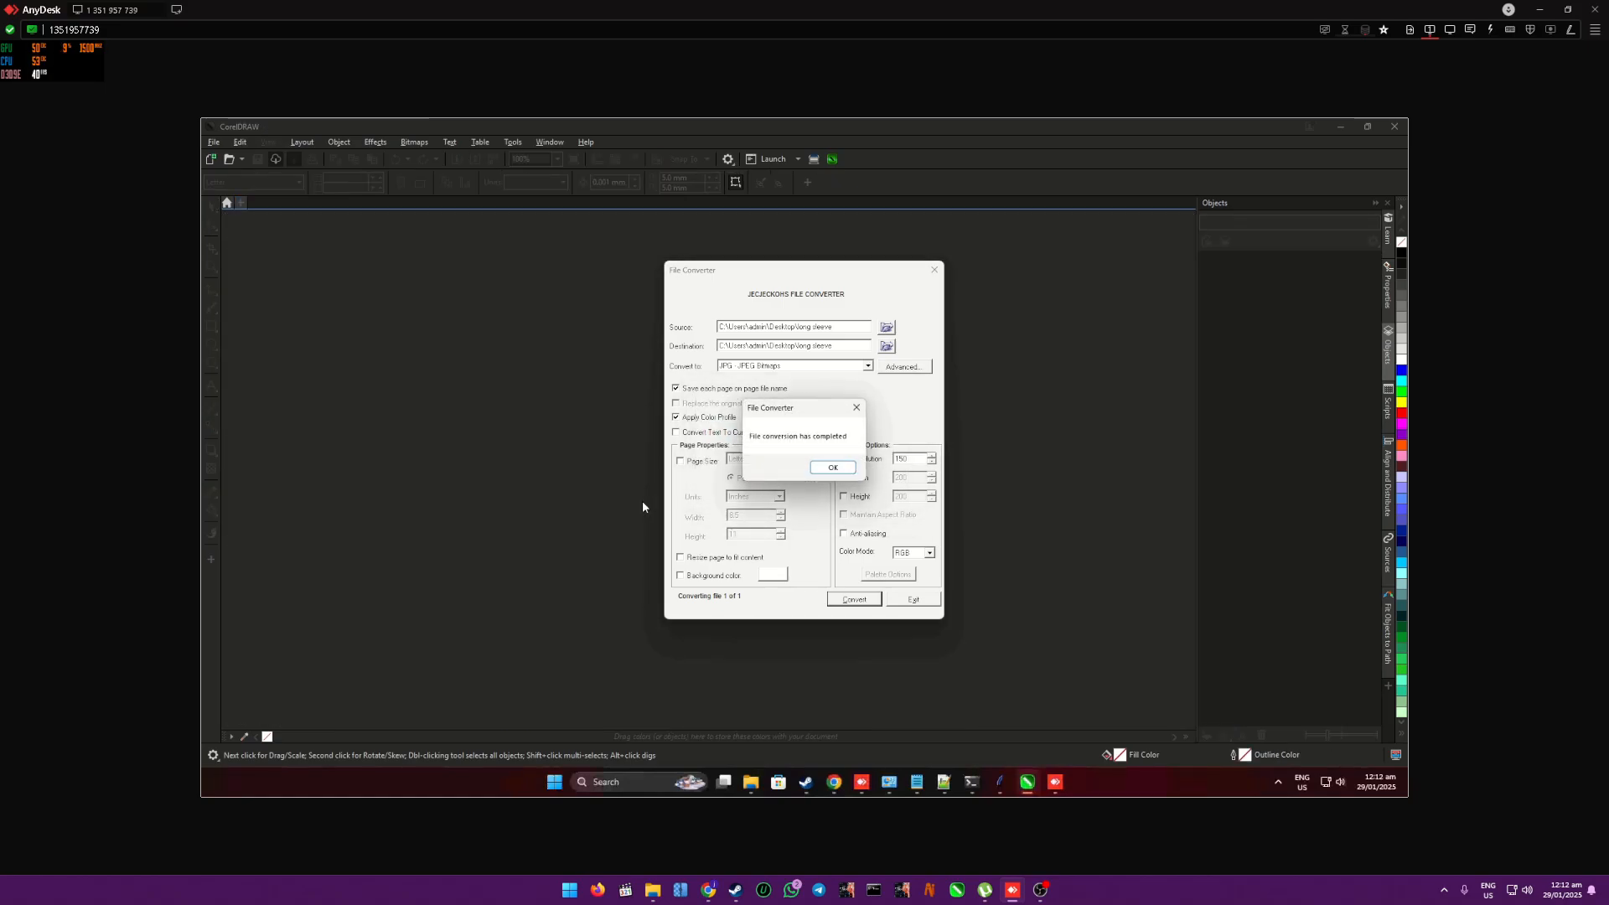
pyautogui.click(834, 469)
pyautogui.click(914, 600)
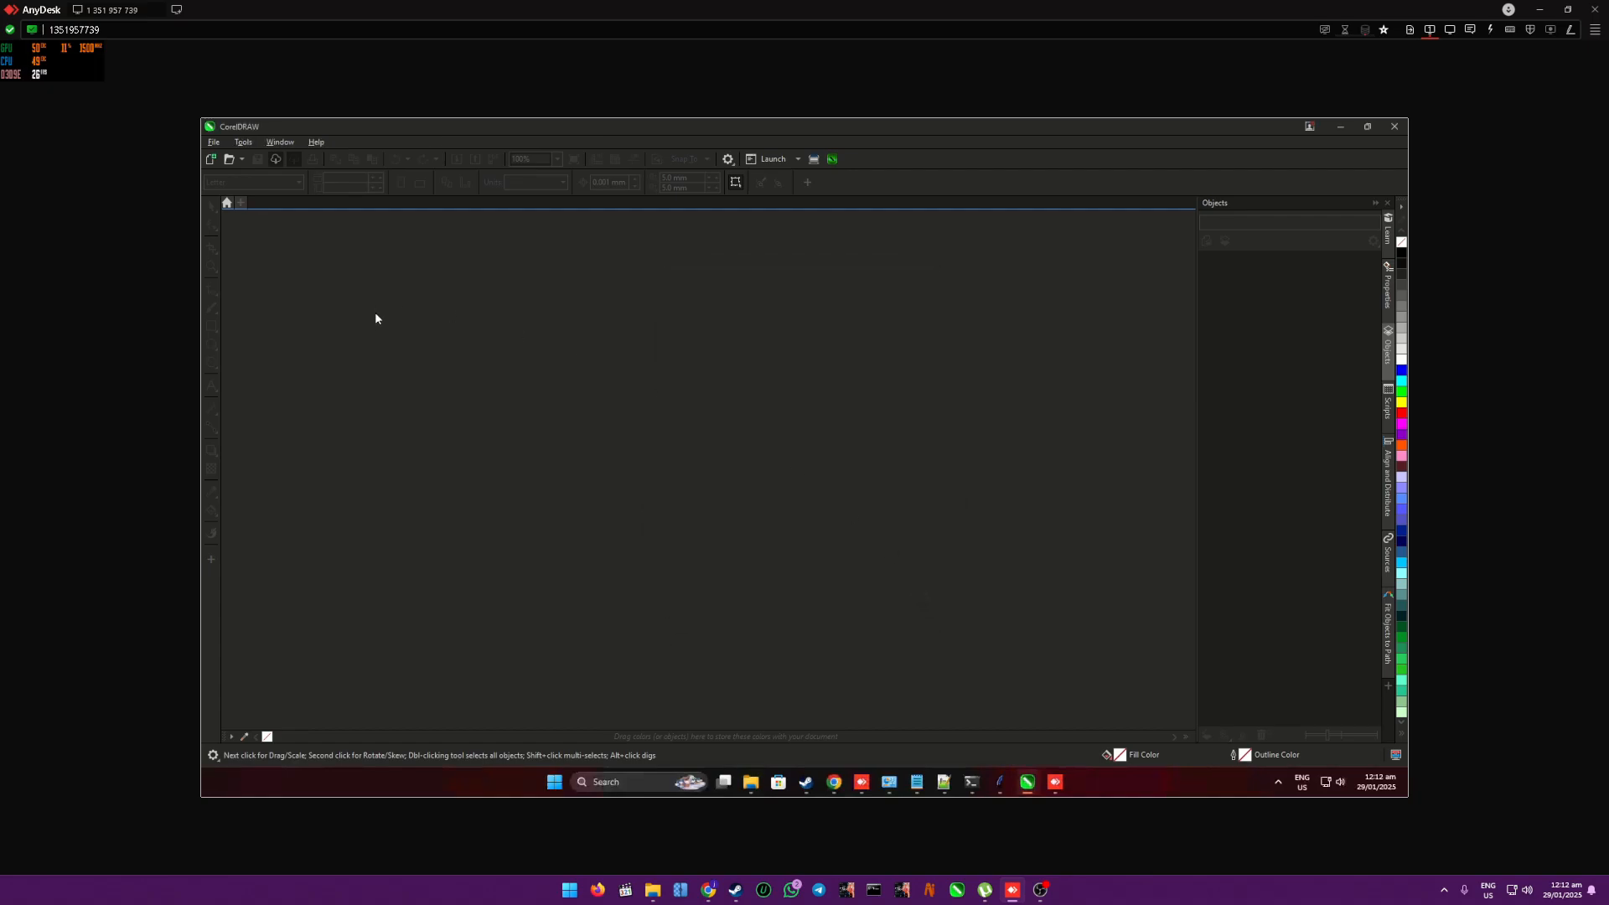
pyautogui.click(229, 158)
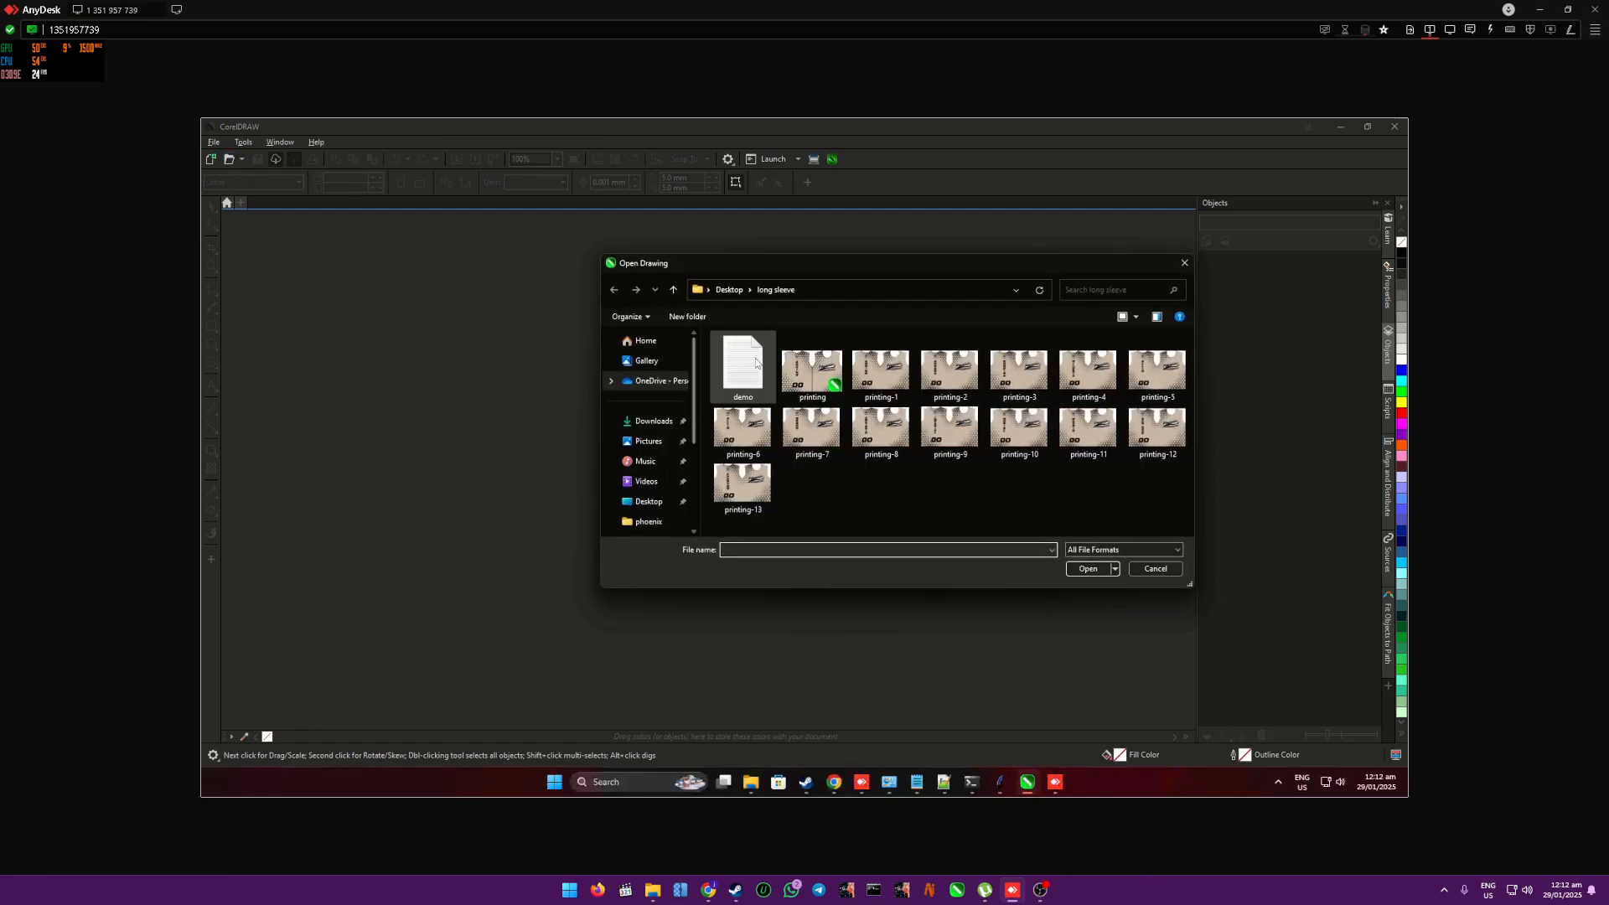
pyautogui.doubleClick(792, 363)
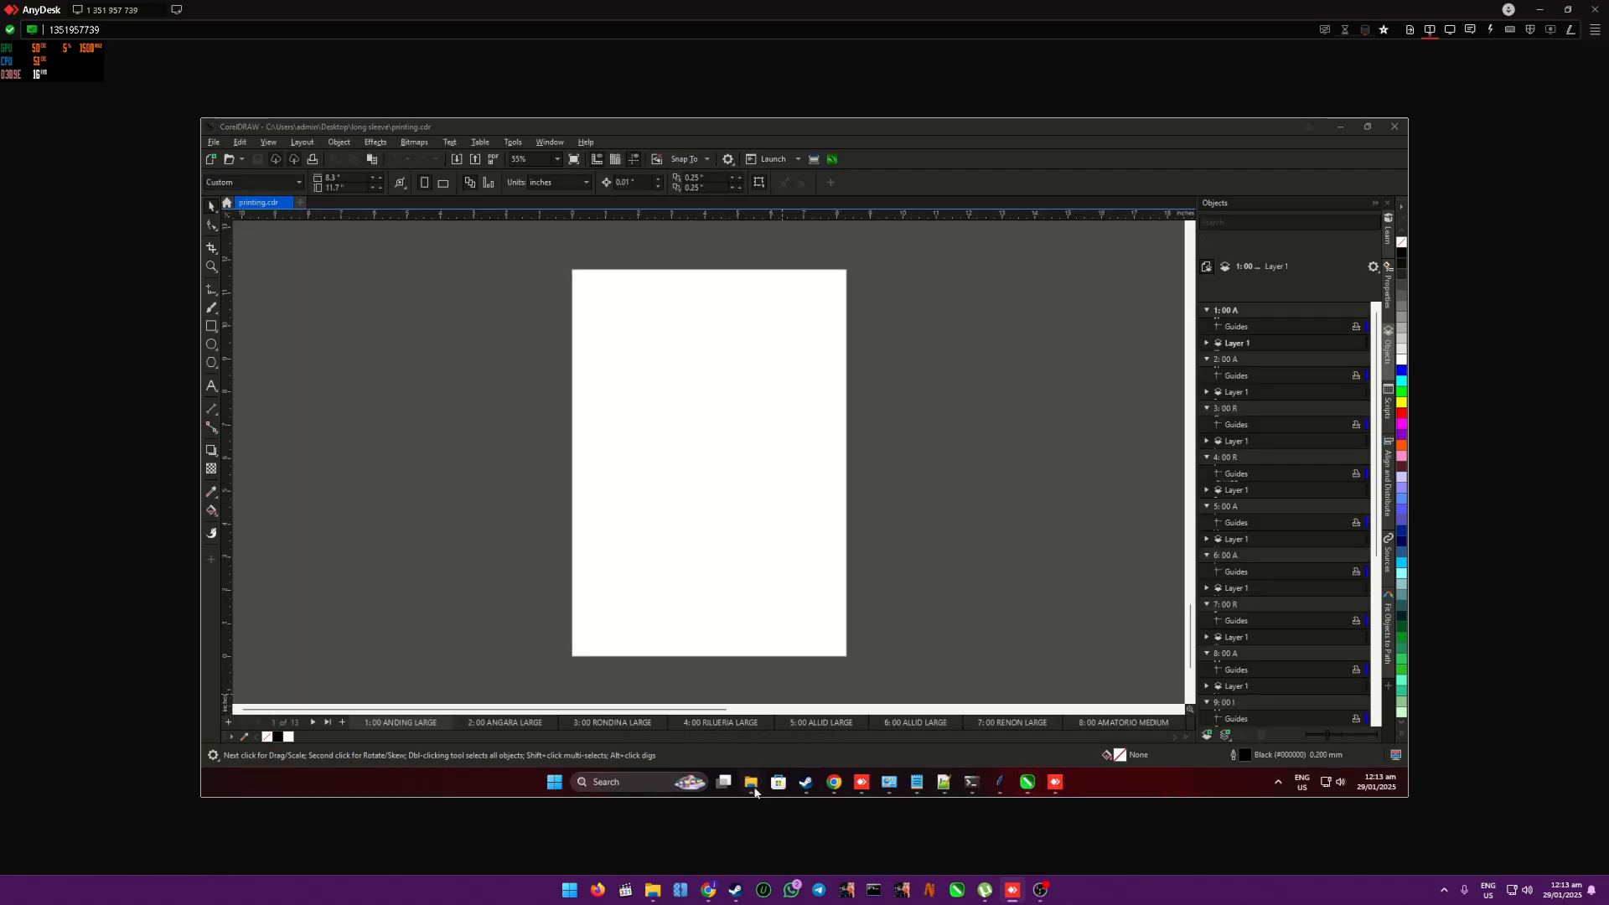
# - Switch to the FILES folder in File Explorer and overwrite its FileConverter.gms with the copied FileConverter.gms
pyautogui.moveTo(754, 792)
pyautogui.click(489, 711)
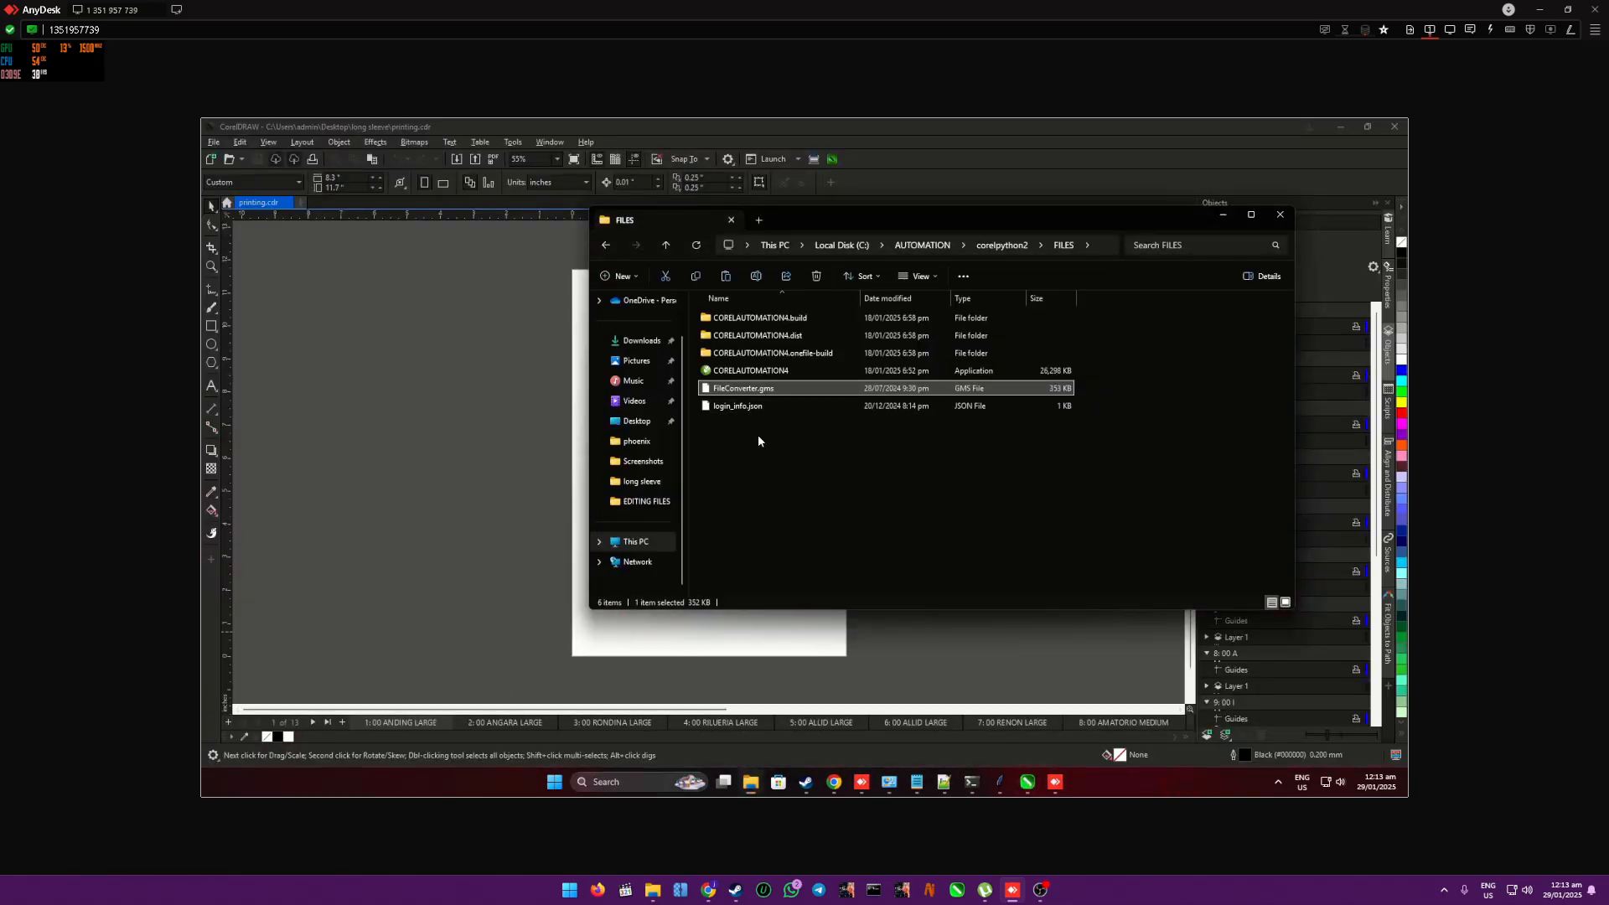
pyautogui.moveTo(751, 783)
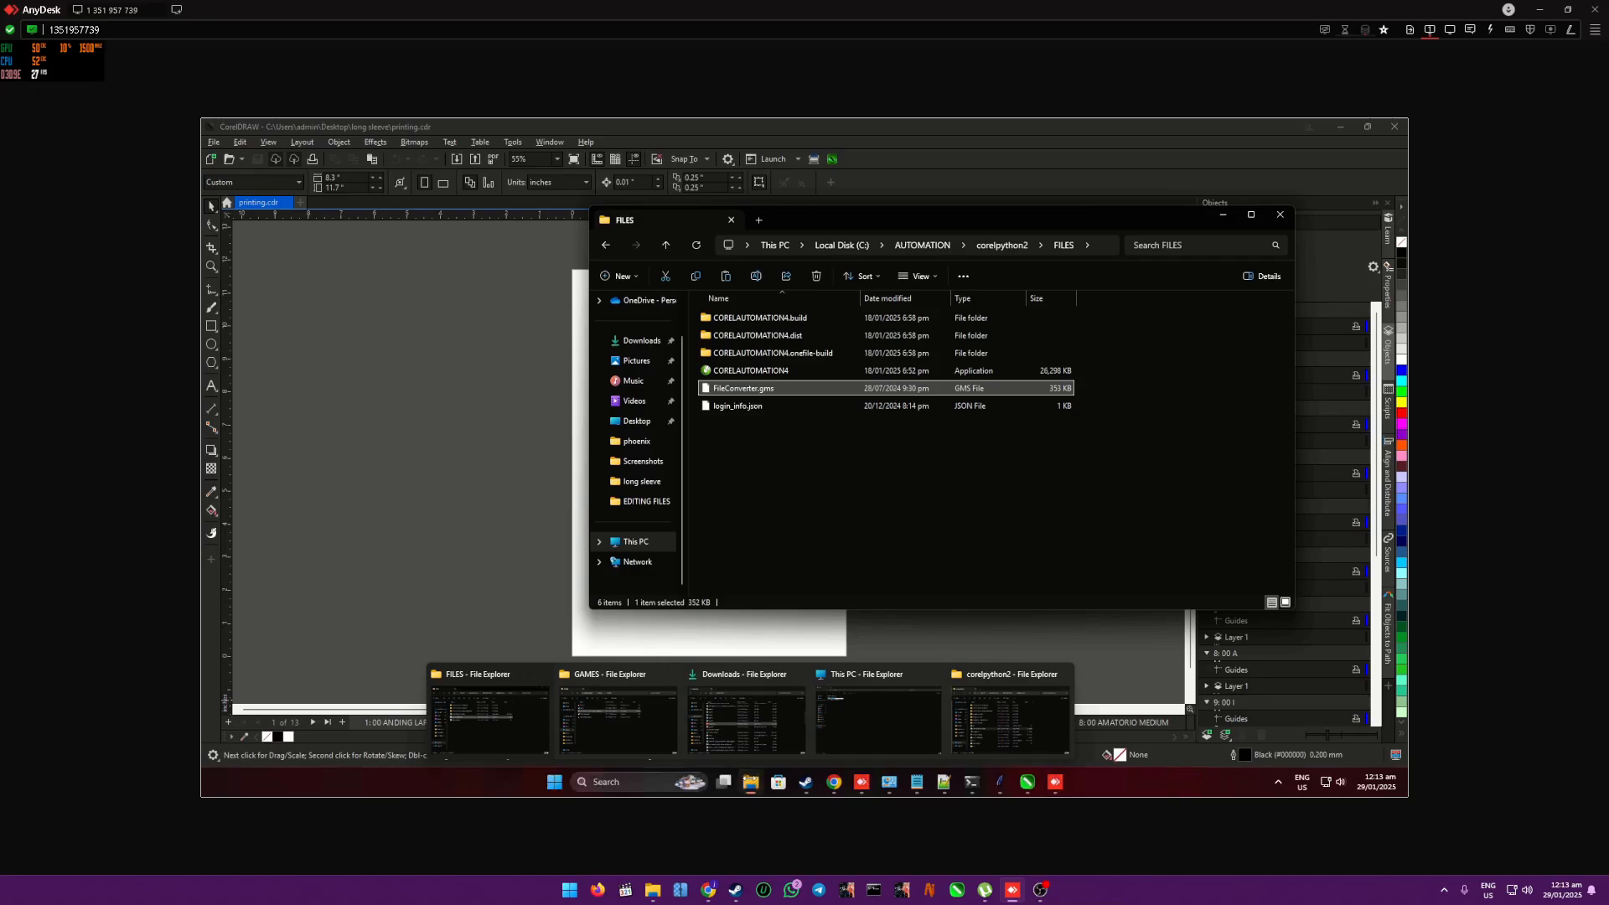
pyautogui.moveTo(1005, 711)
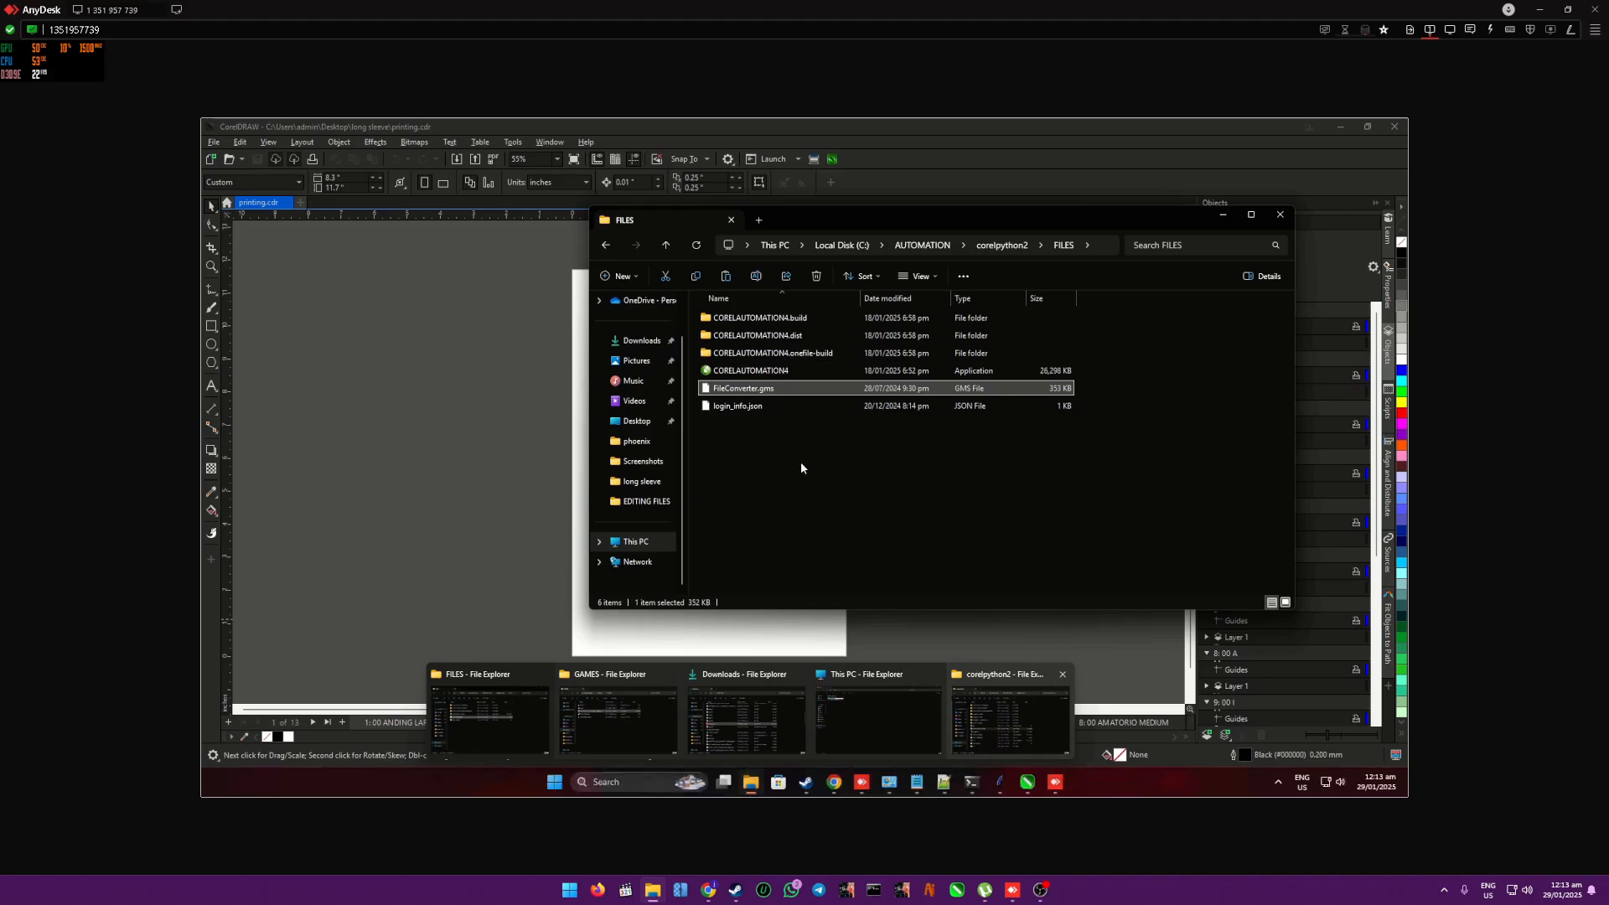
pyautogui.click(758, 469)
pyautogui.hotkey('ctrl', 'v')
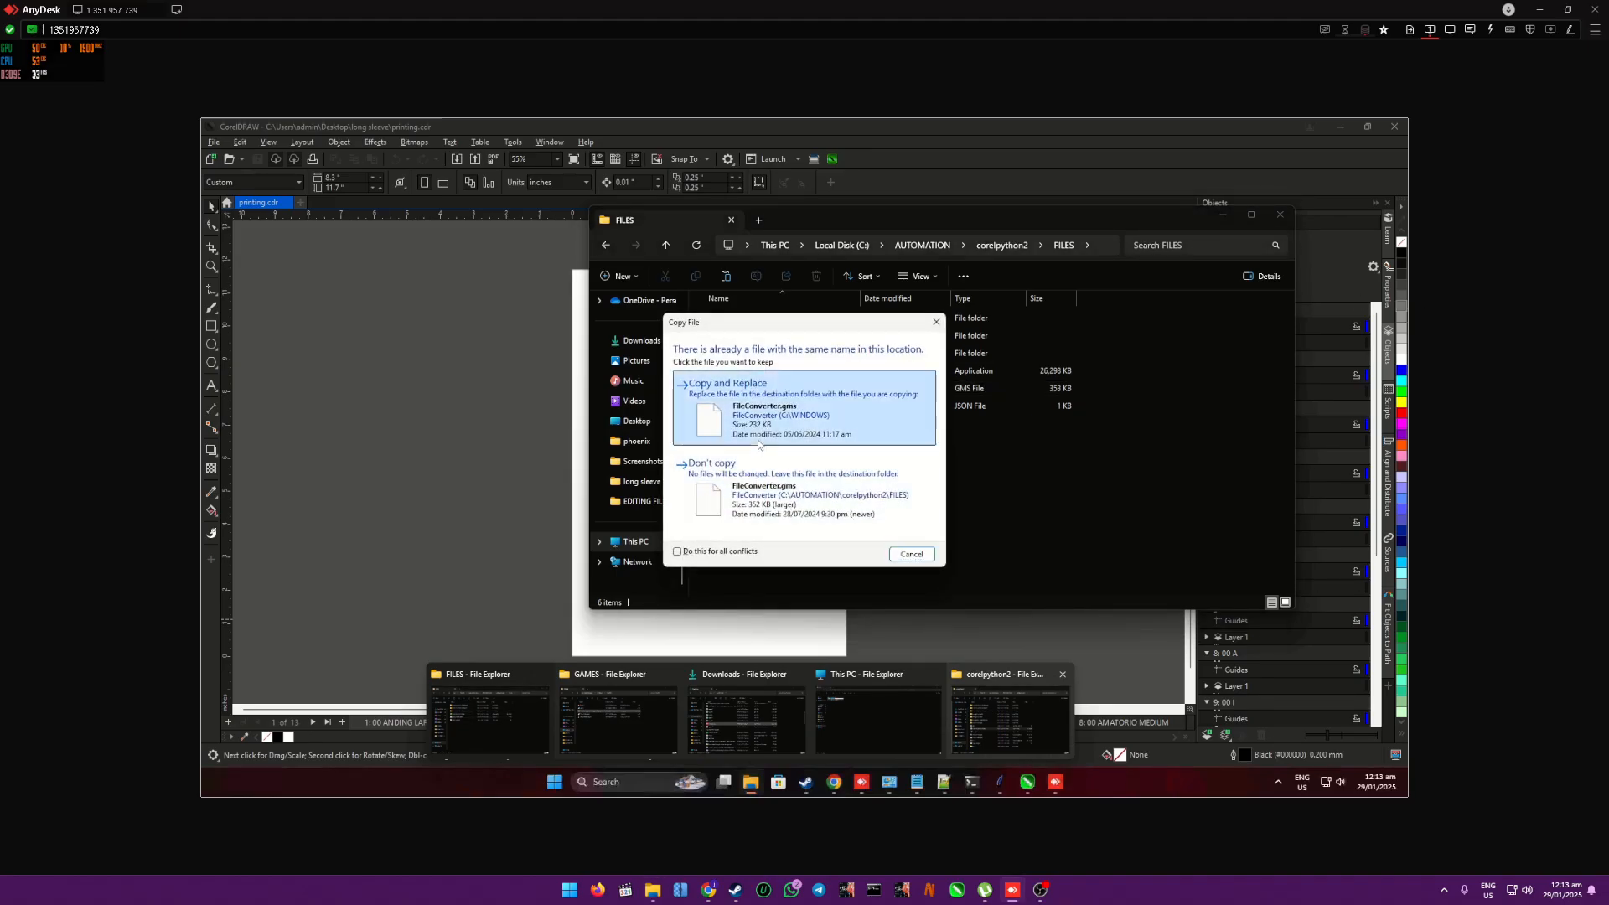
pyautogui.click(758, 444)
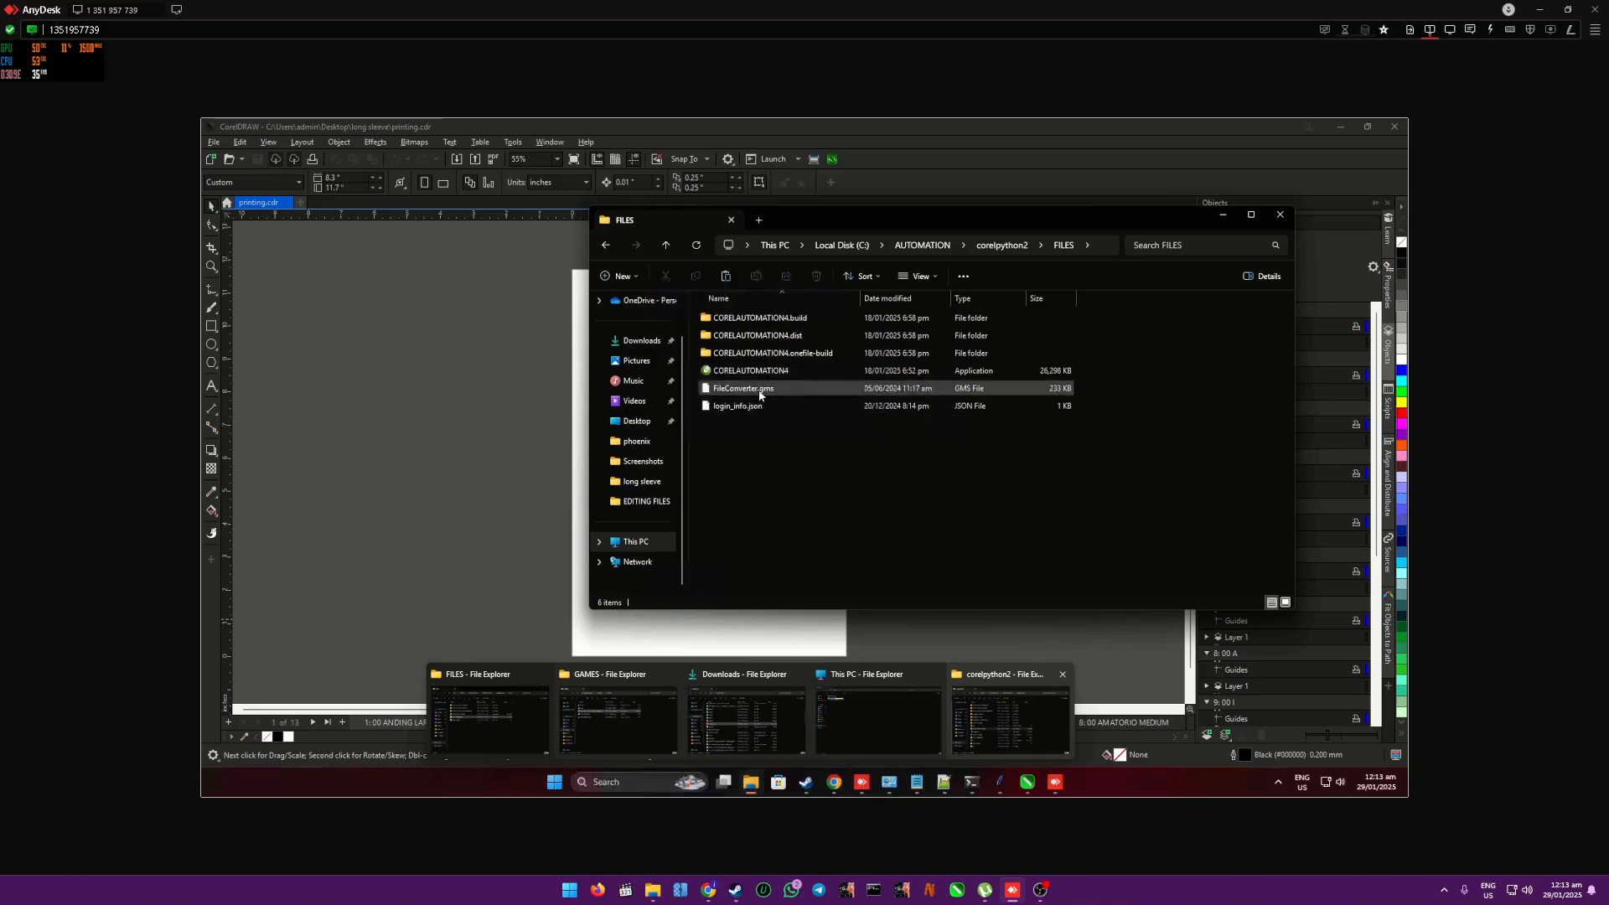
# - Open Local Disk (C:) in File Explorer and close CorelDRAW
pyautogui.click(633, 541)
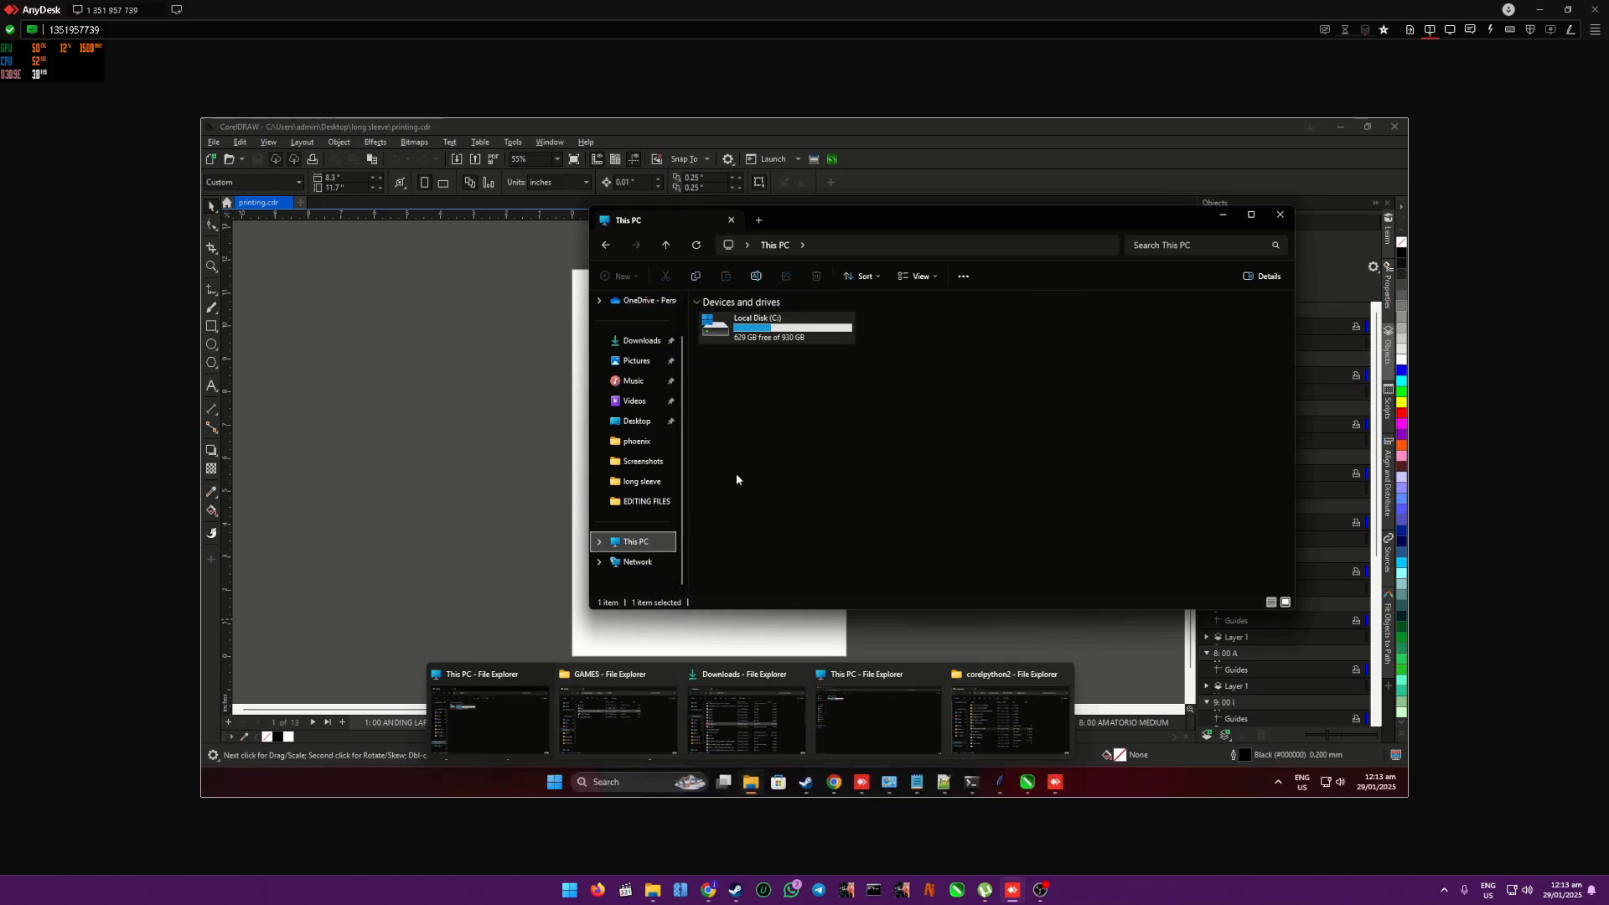
pyautogui.doubleClick(757, 340)
pyautogui.click(1223, 214)
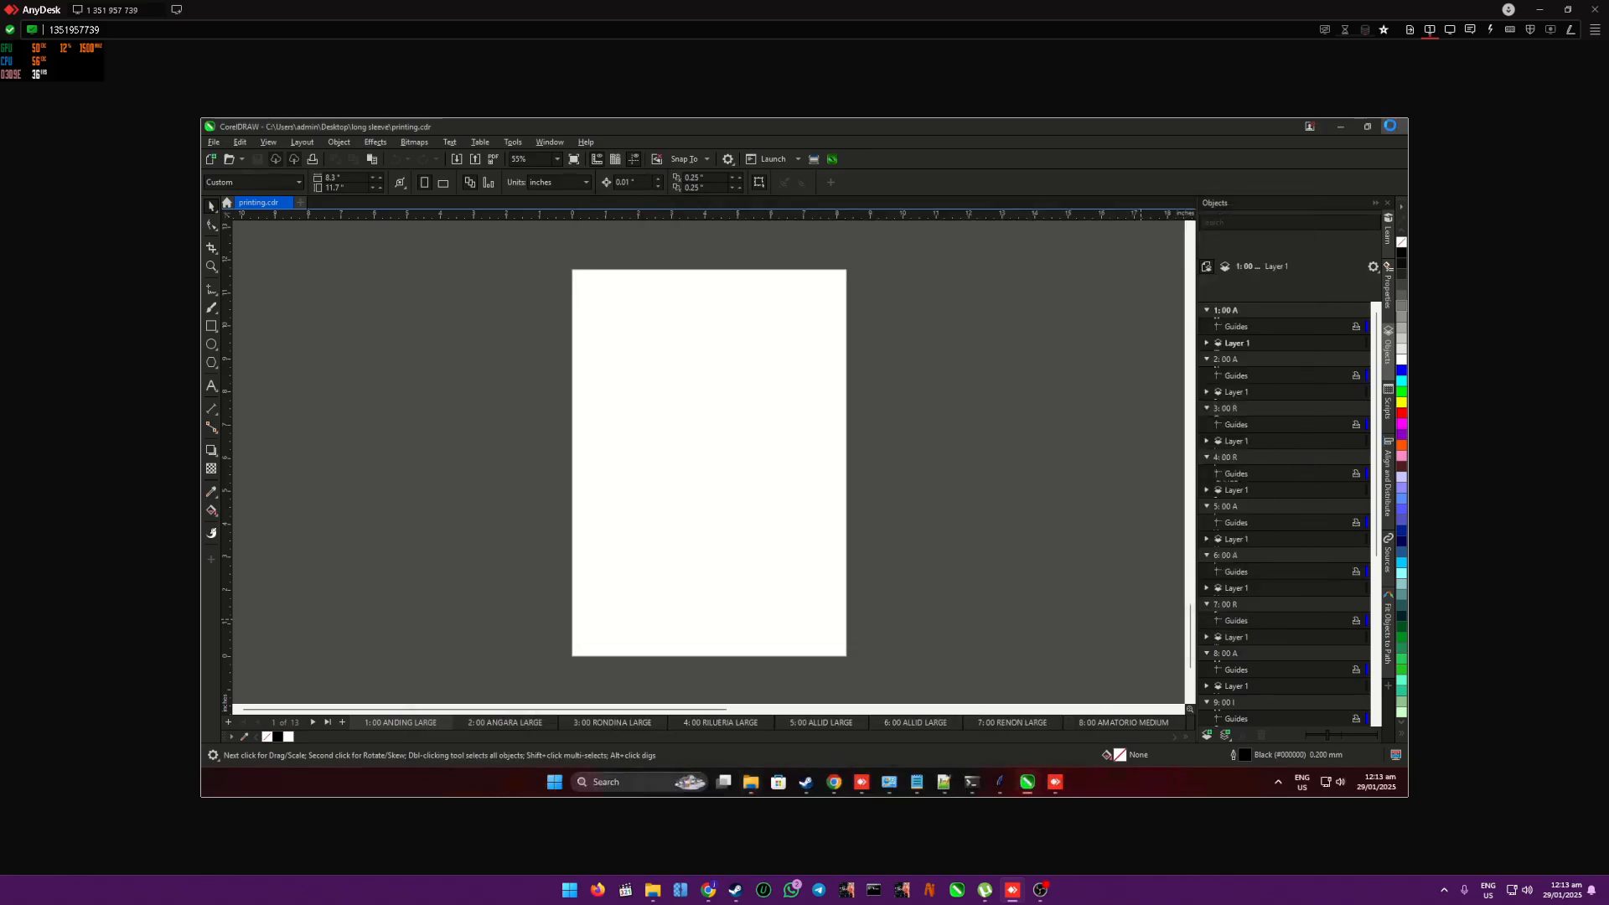
pyautogui.click(1391, 126)
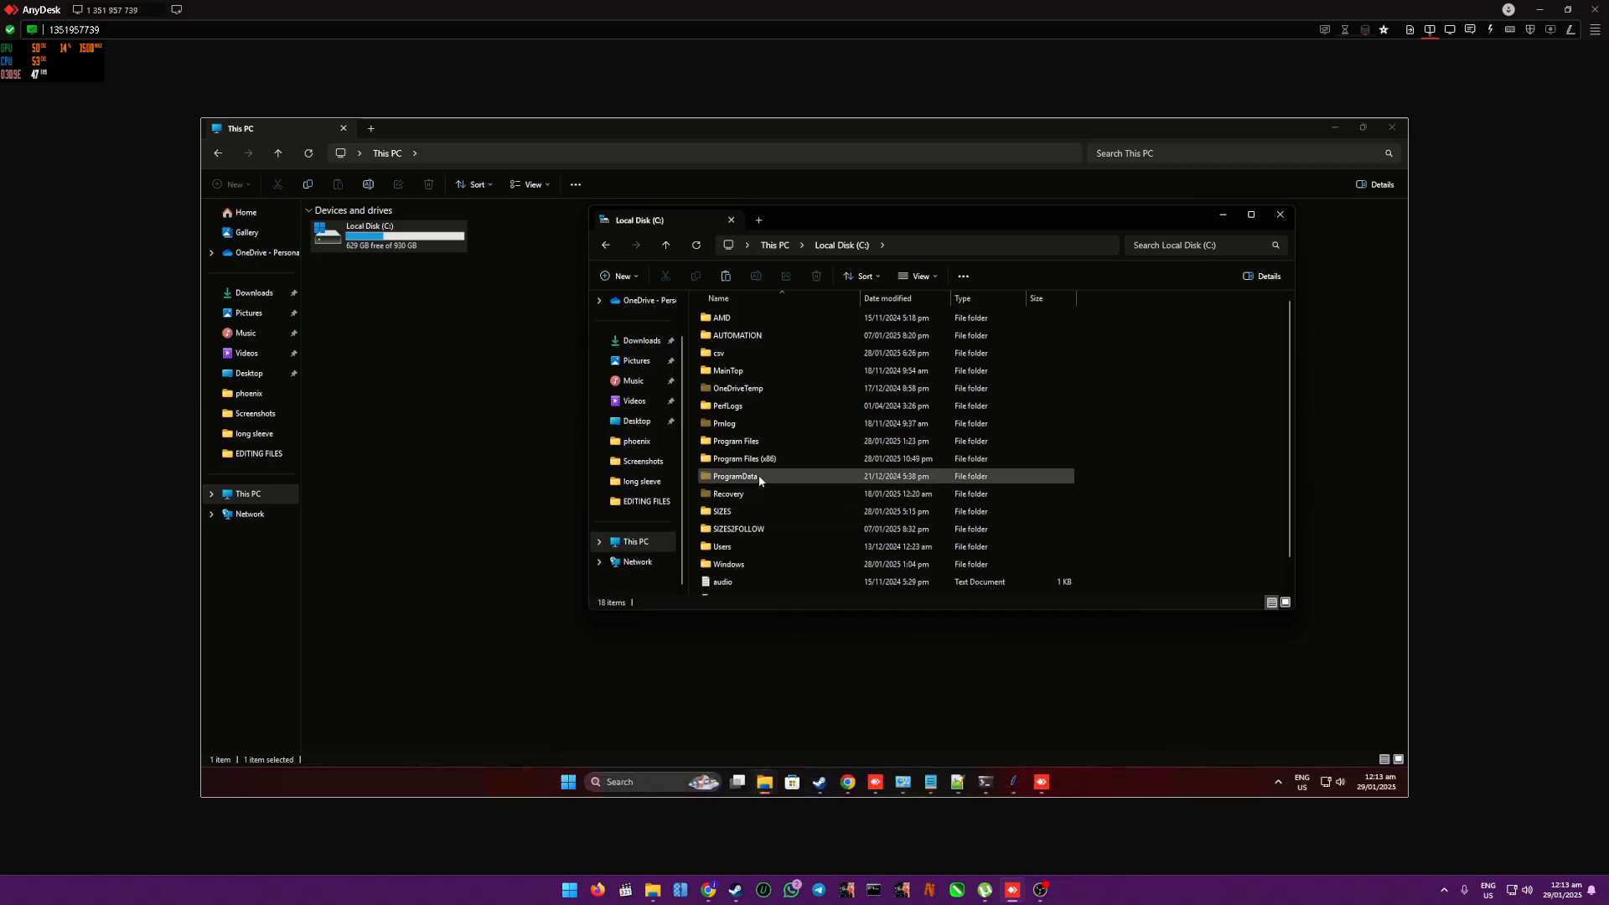
# - Replace FileConverter.gms in C:\Program Files\Corel\CorelDRAW Graphics Suite\25\Draw\GMS with the copied version
pyautogui.doubleClick(730, 441)
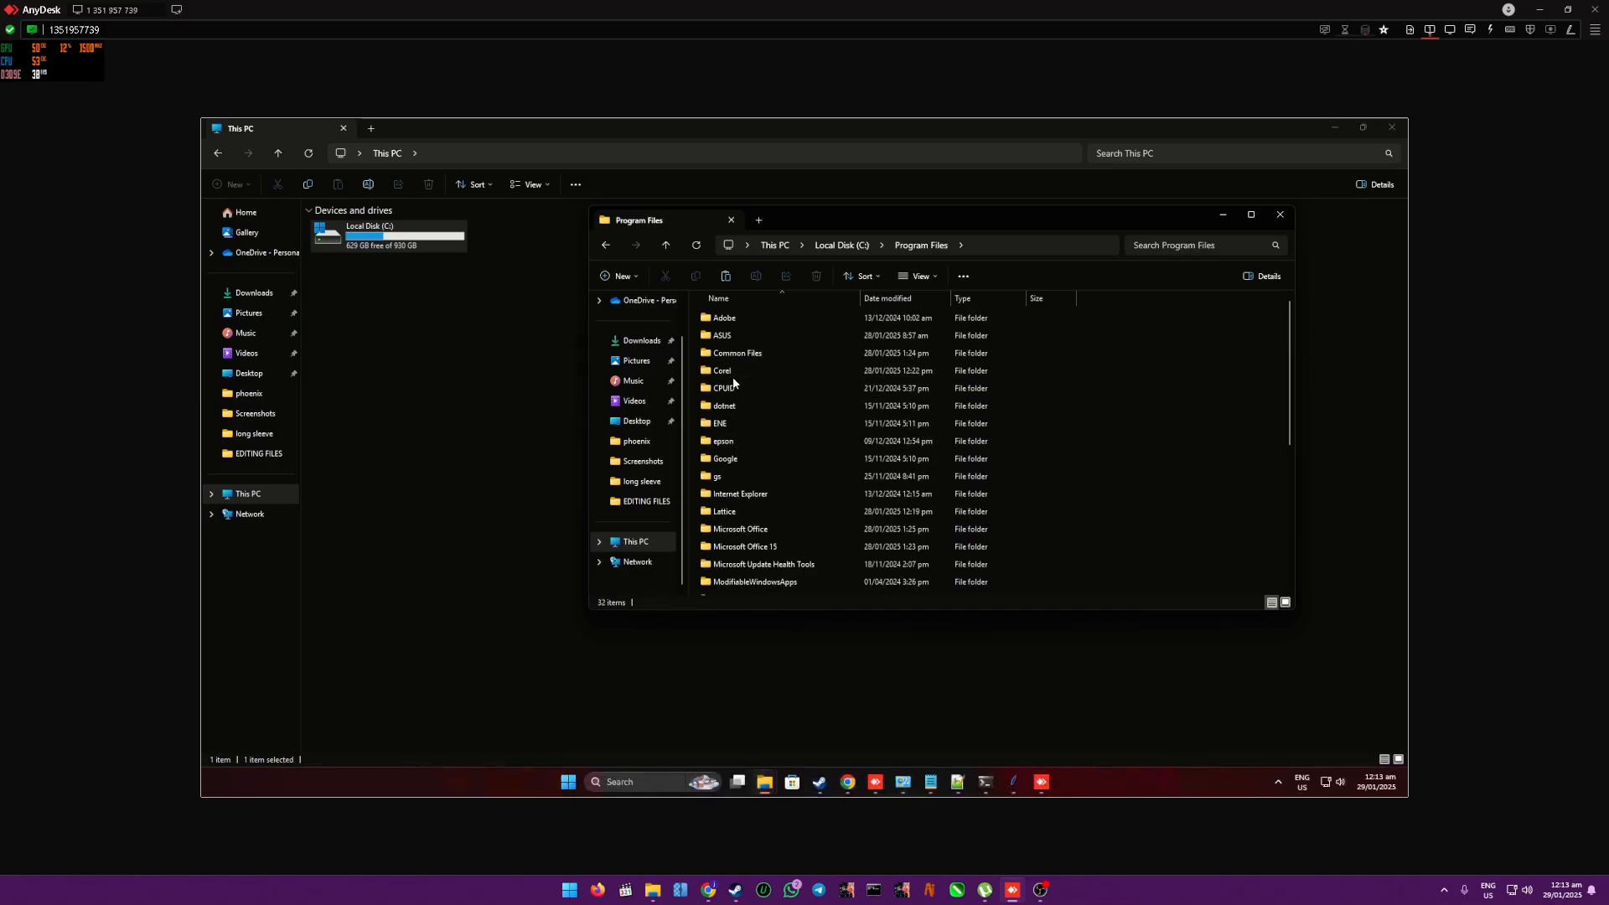
pyautogui.doubleClick(726, 370)
pyautogui.doubleClick(768, 318)
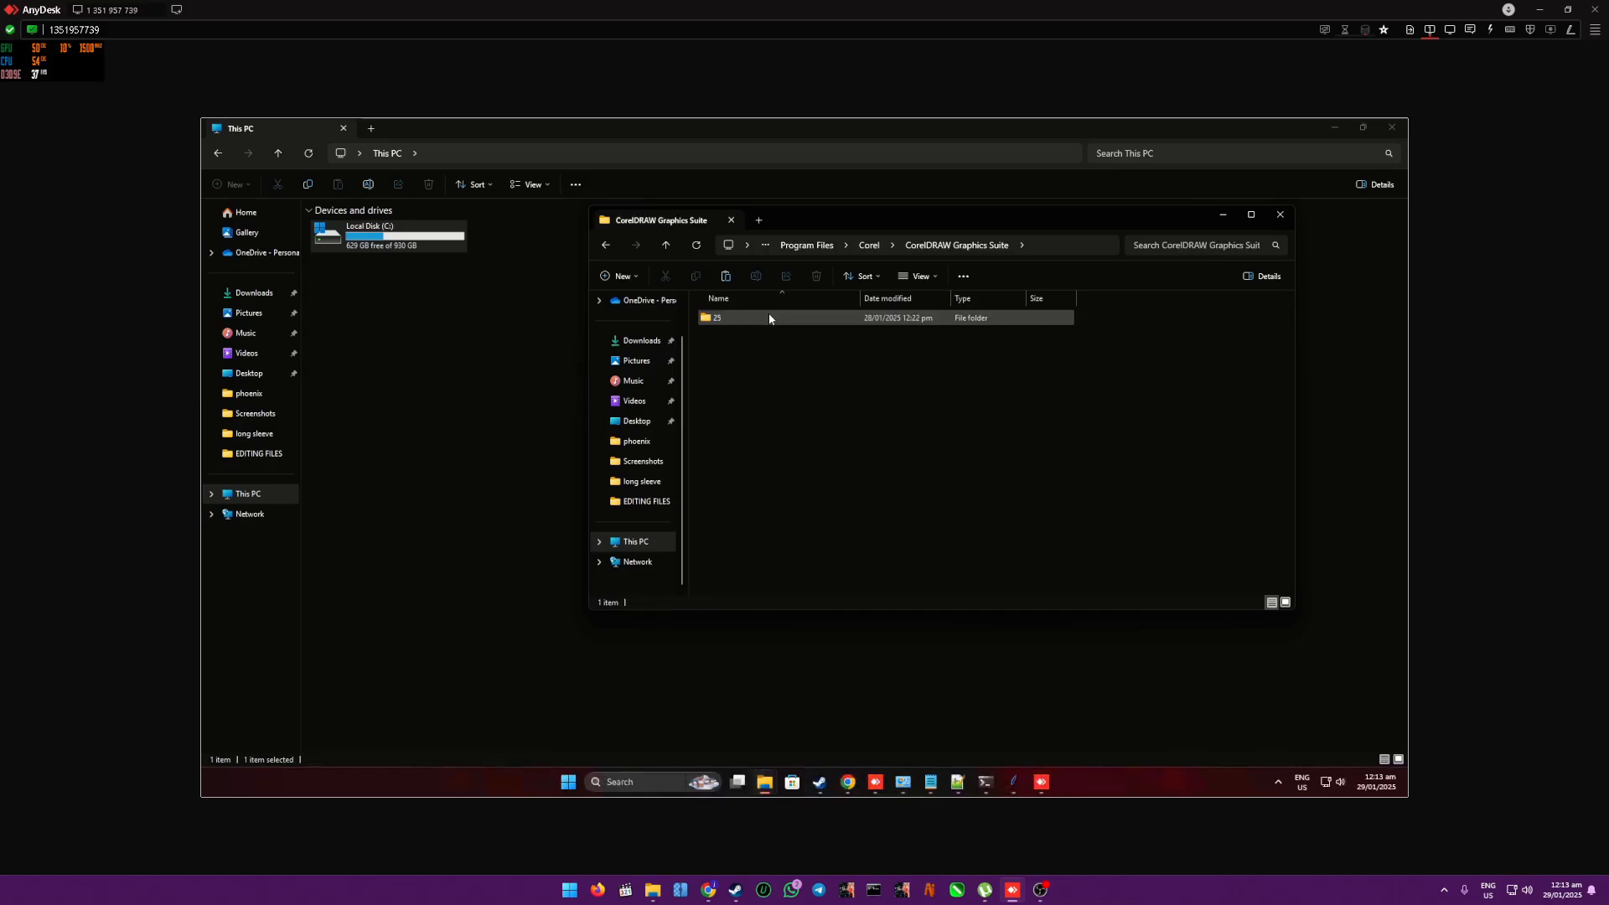
pyautogui.doubleClick(764, 319)
pyautogui.click(730, 460)
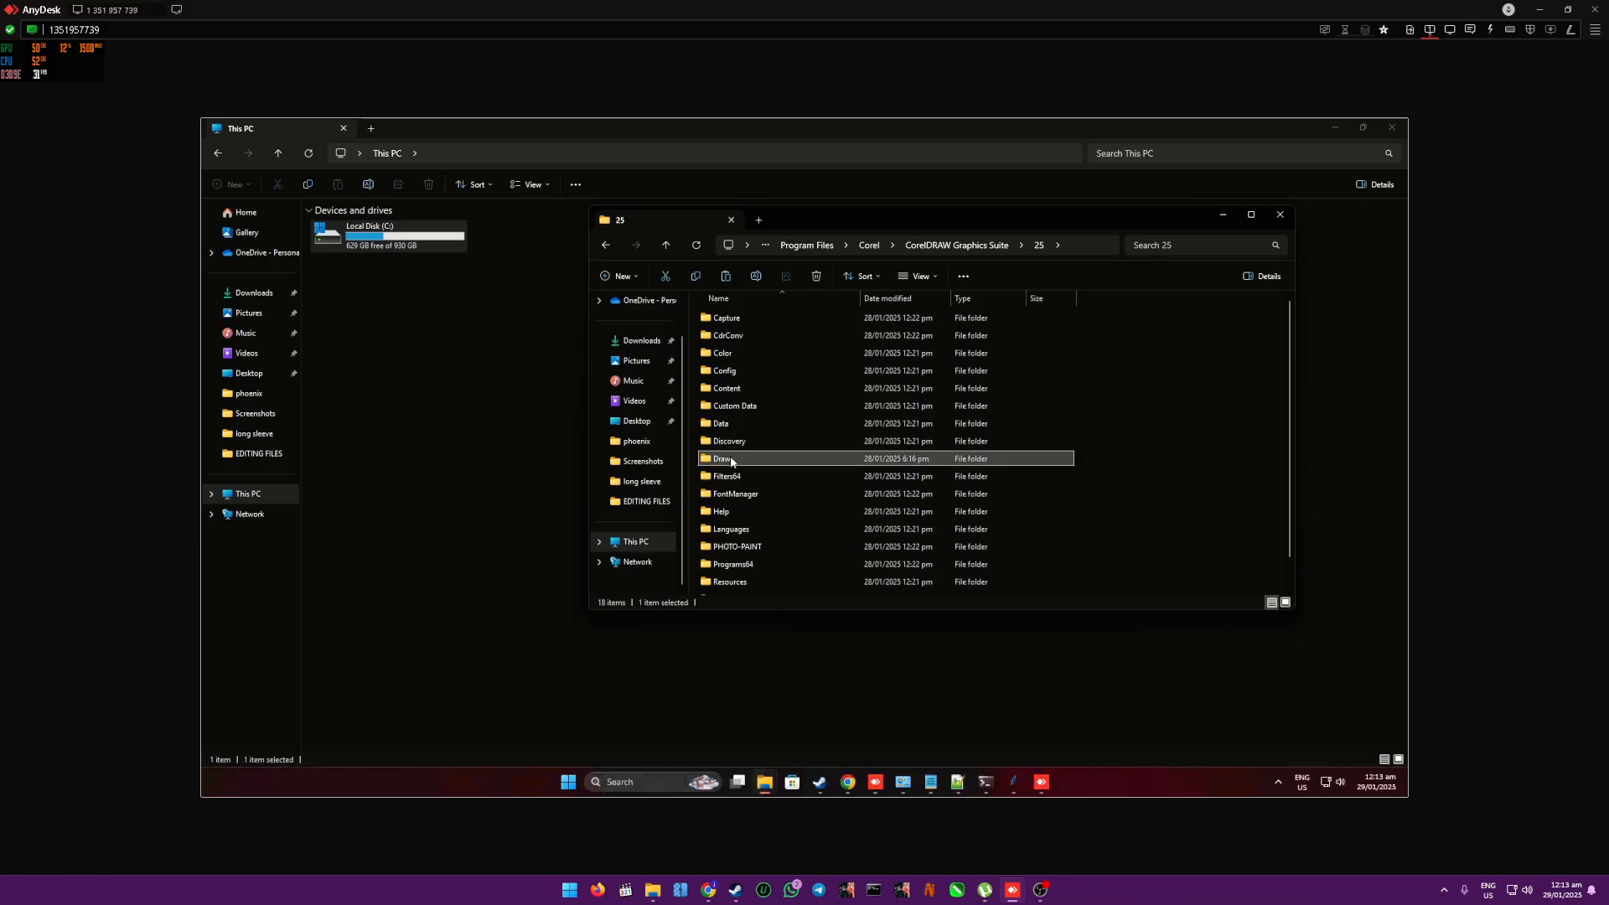
pyautogui.doubleClick(731, 461)
pyautogui.doubleClick(723, 337)
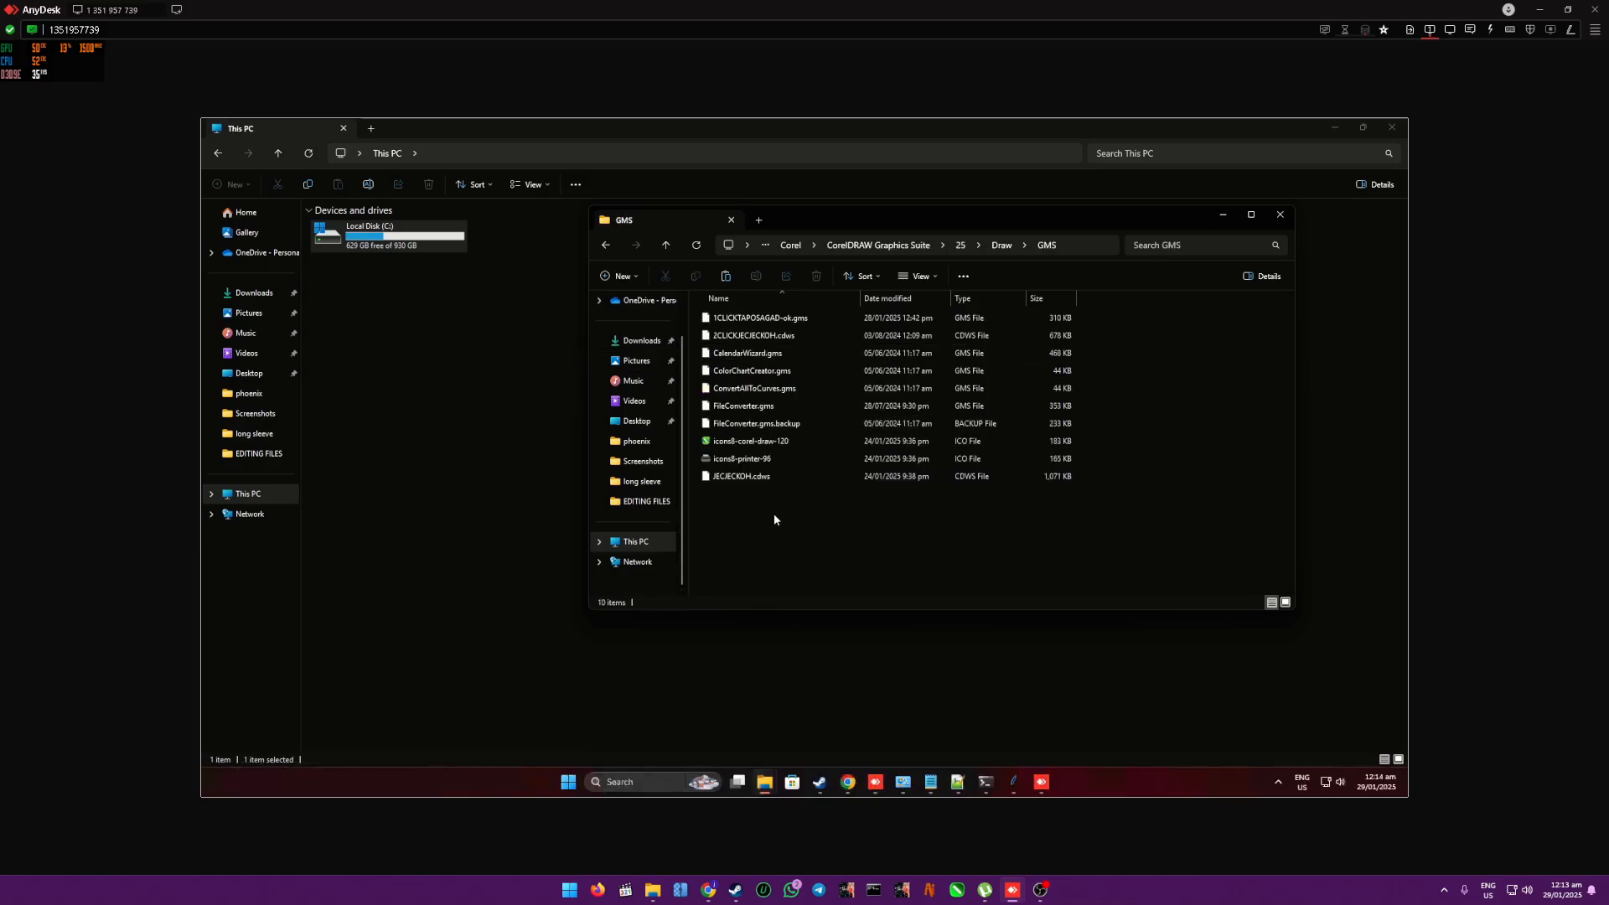
pyautogui.hotkey('ctrl', 'v')
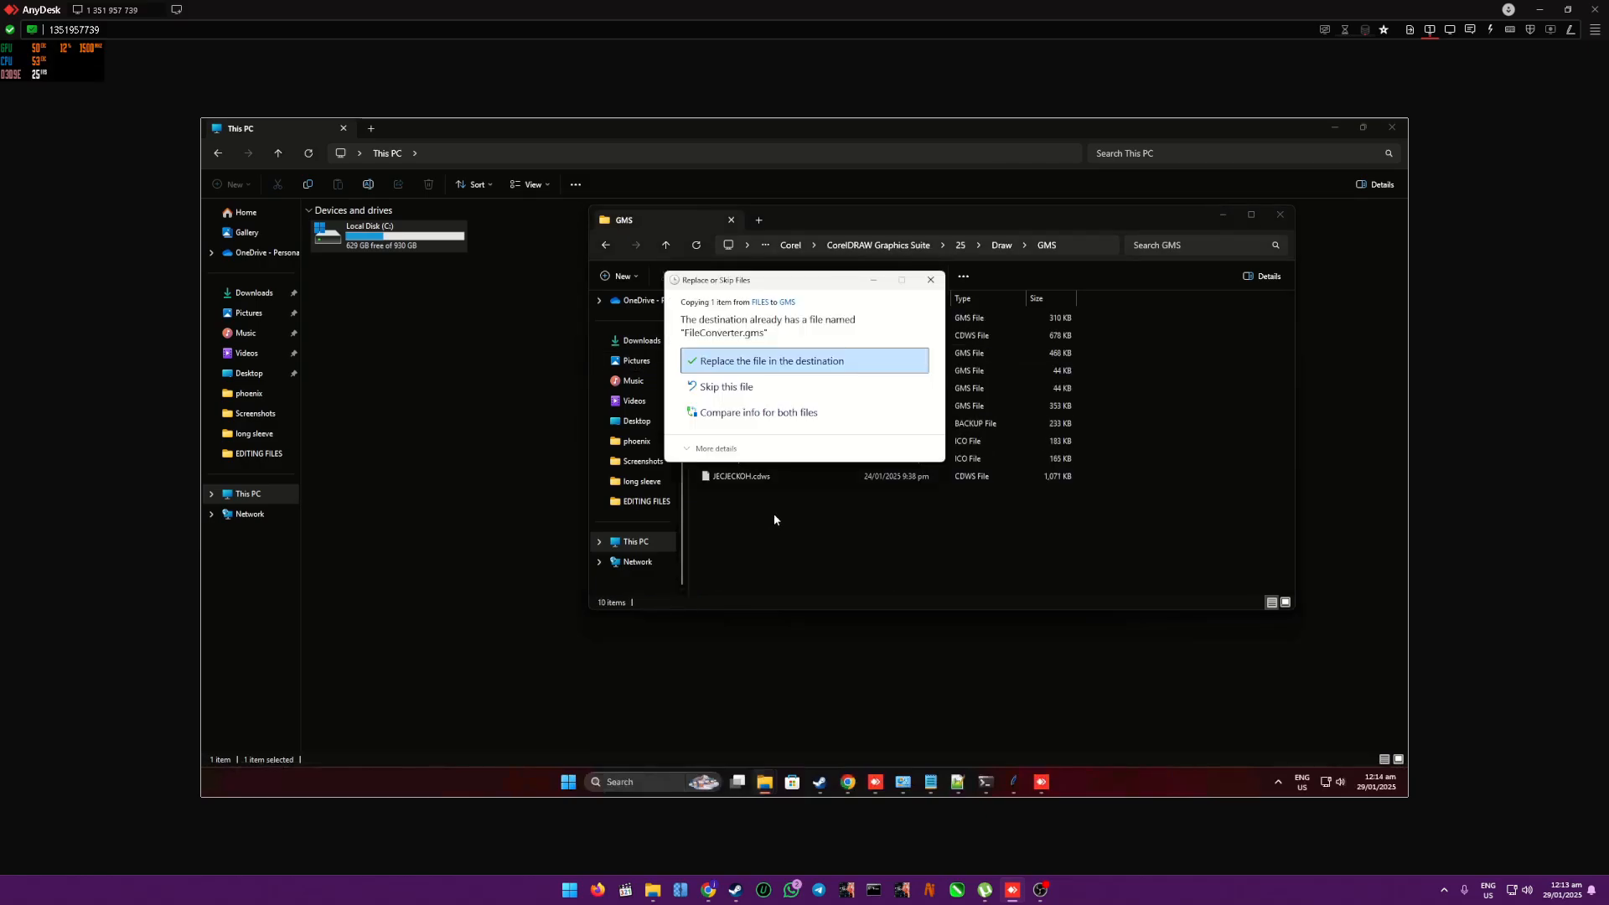
pyautogui.click(759, 362)
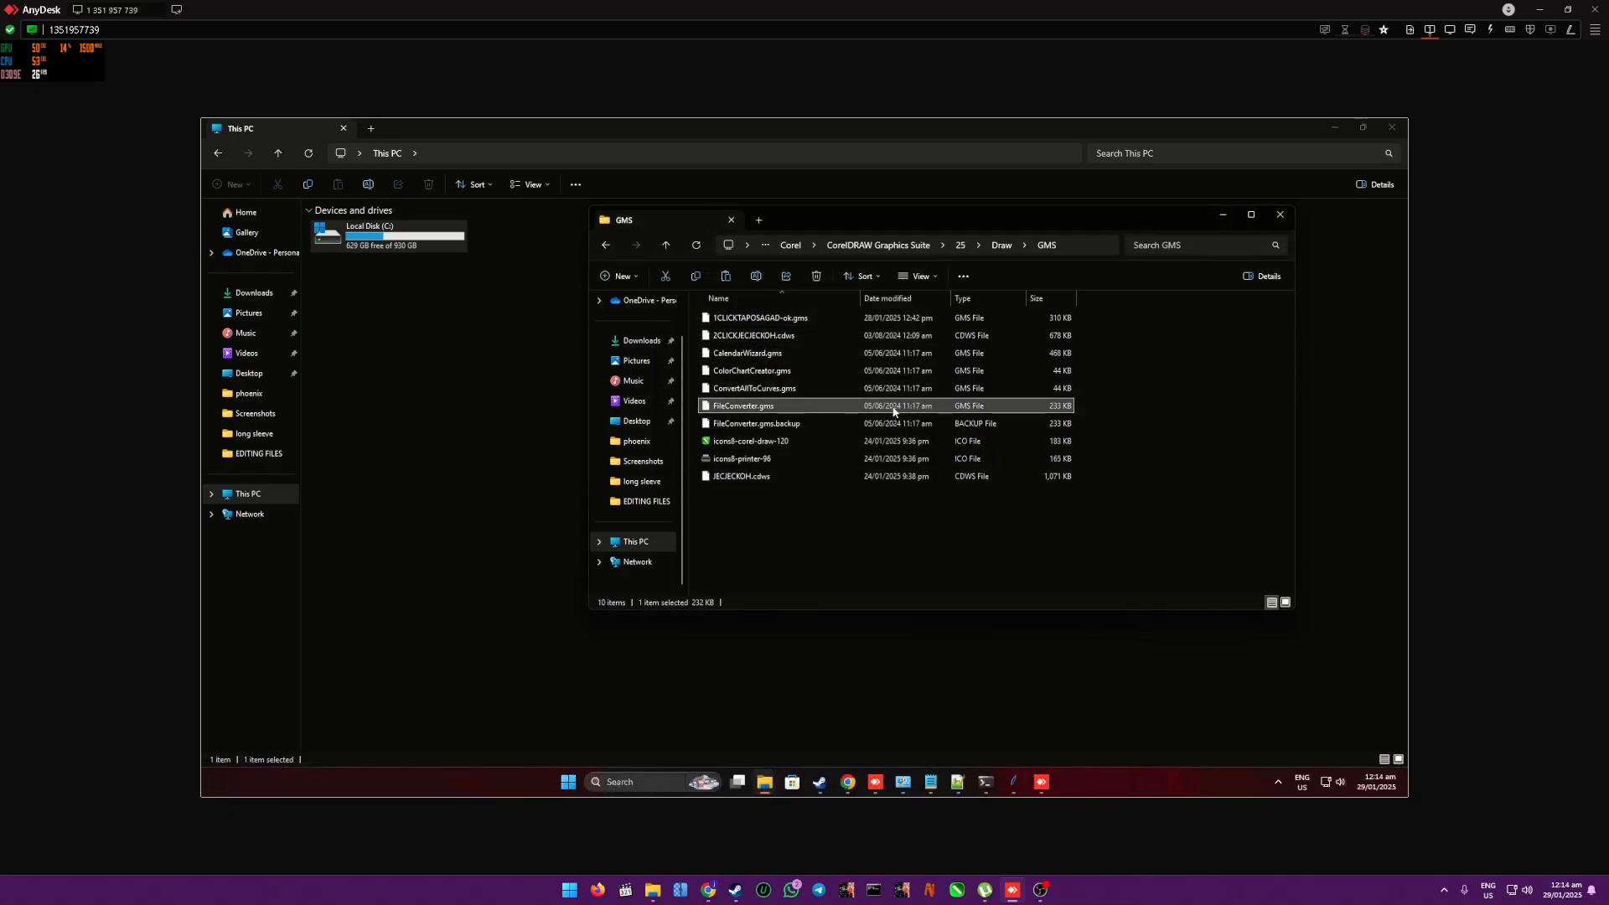
# - Navigate to C:\AUTOMATION\corelpython2\FILES in File Explorer and select FileConverter.gms
pyautogui.click(630, 544)
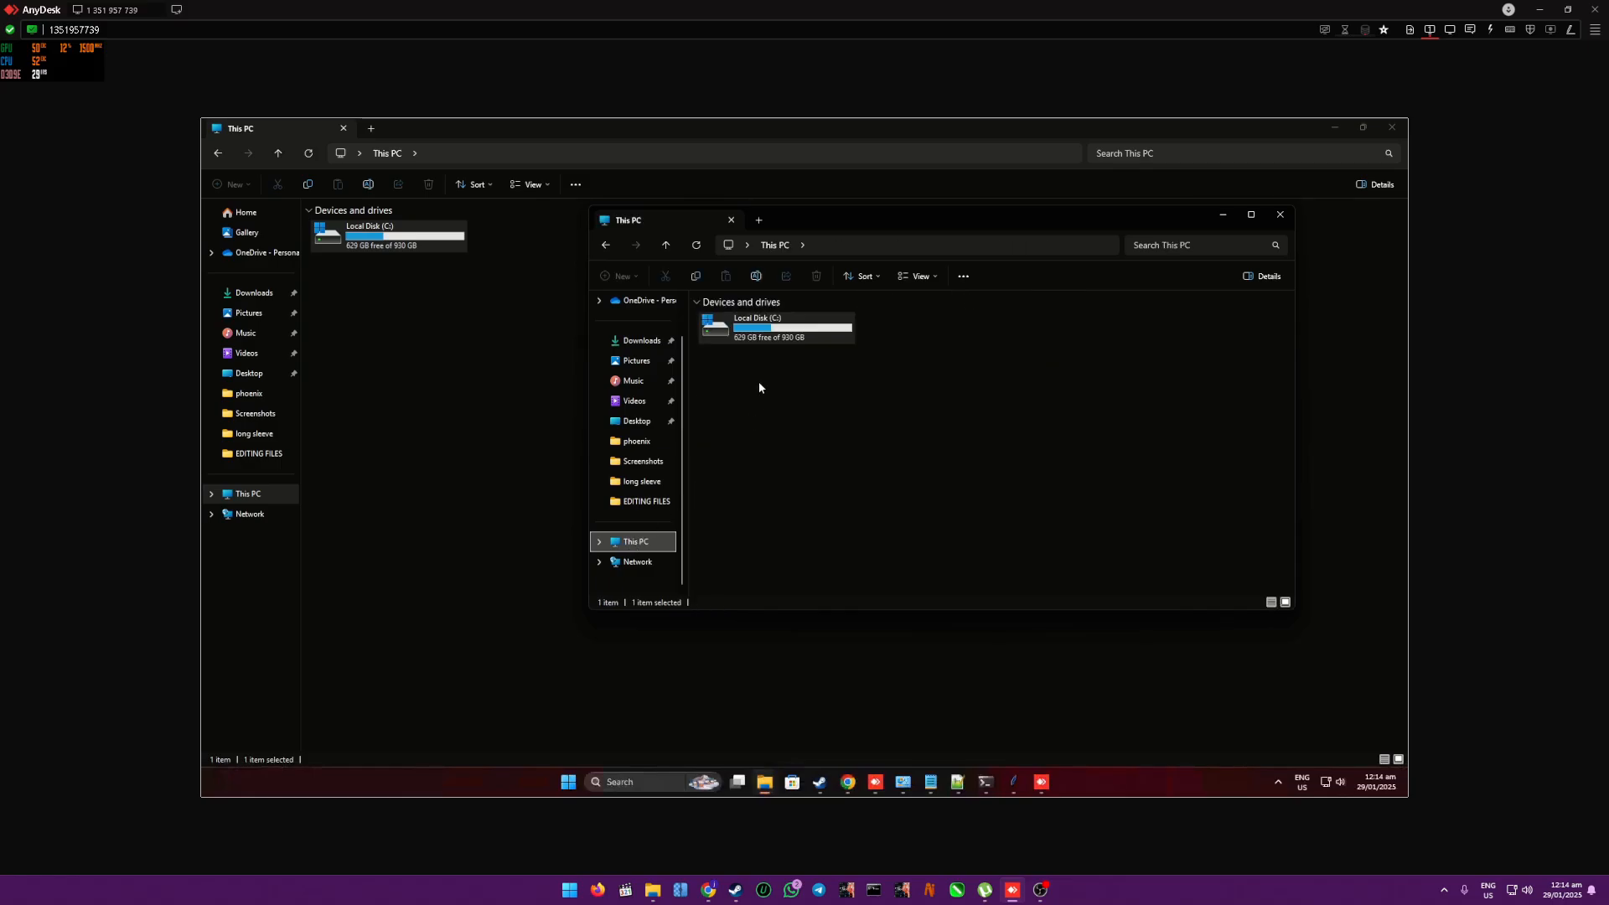
pyautogui.doubleClick(745, 334)
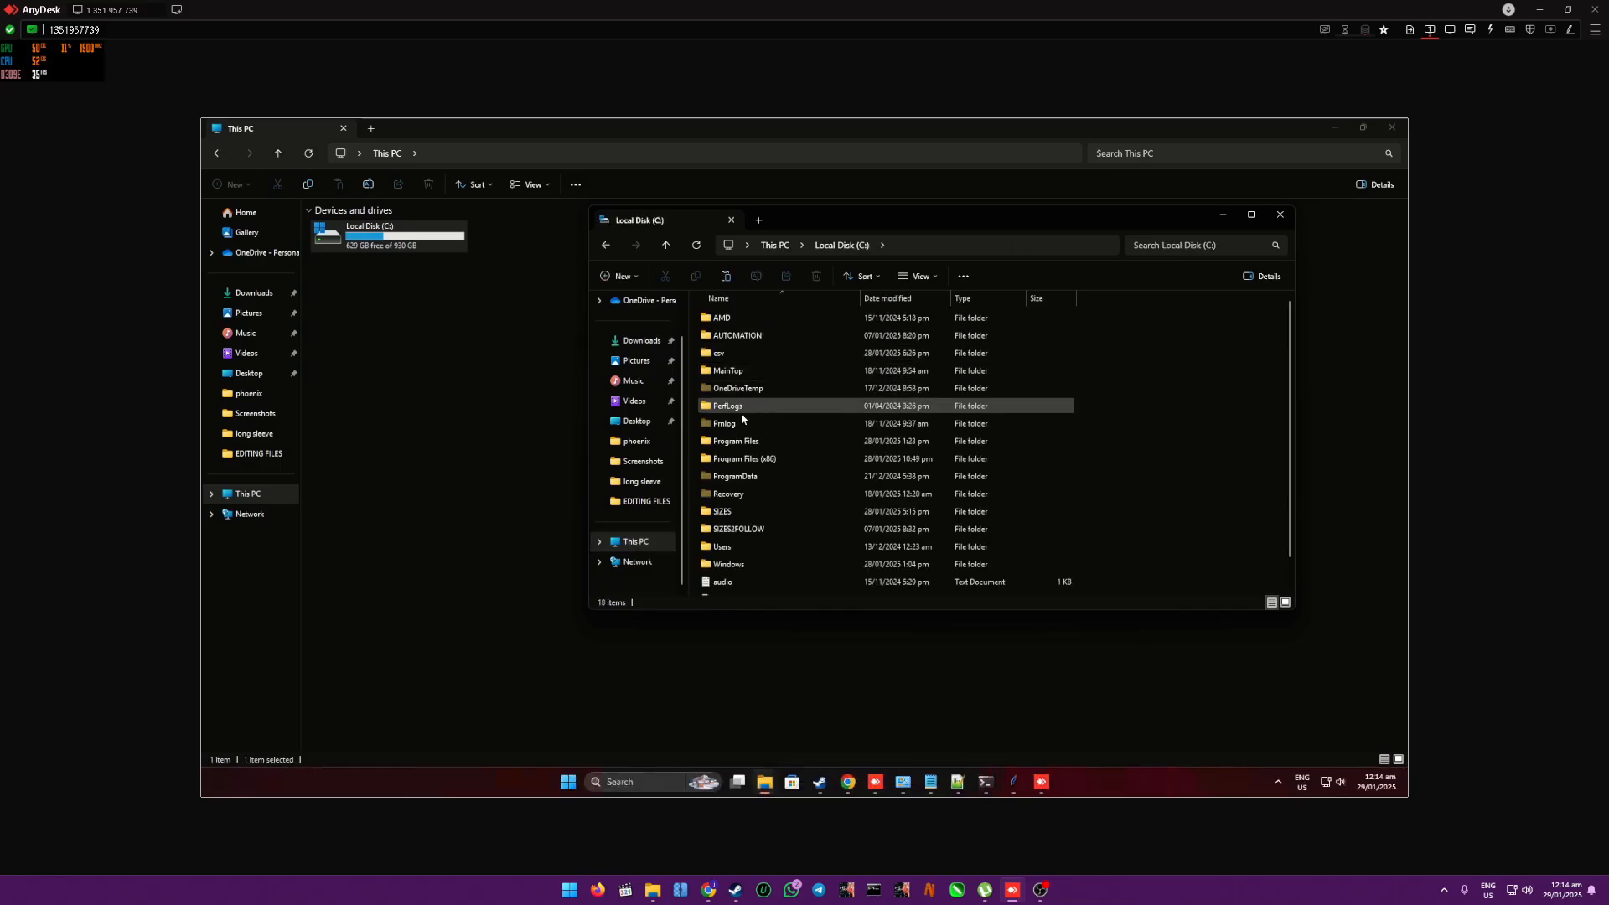
pyautogui.doubleClick(751, 337)
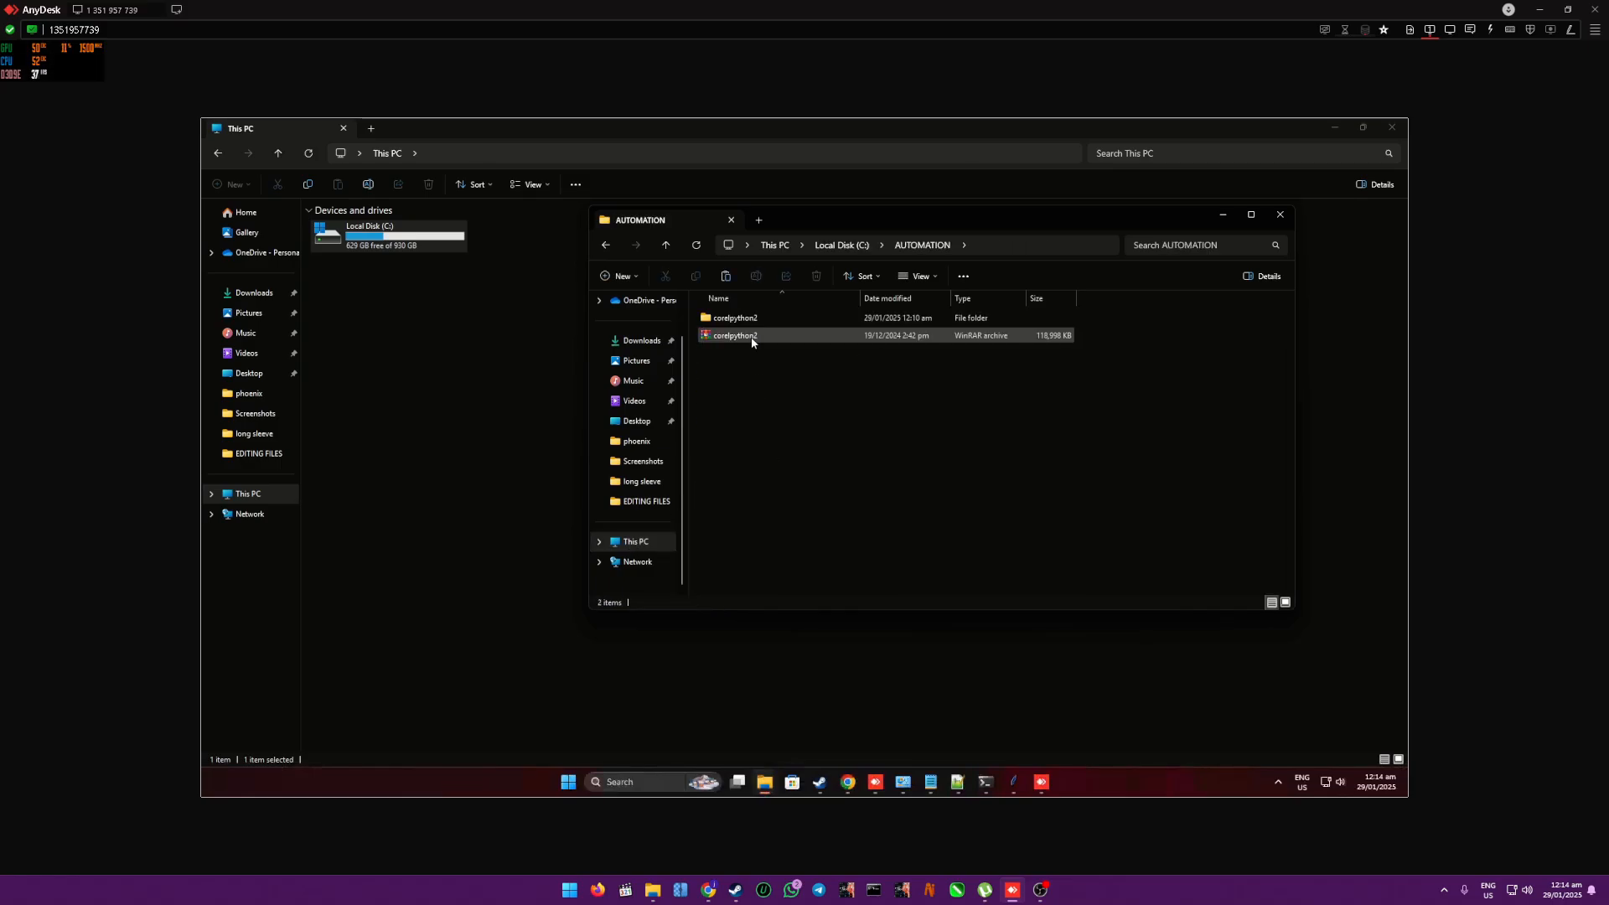
pyautogui.doubleClick(754, 322)
pyautogui.doubleClick(742, 441)
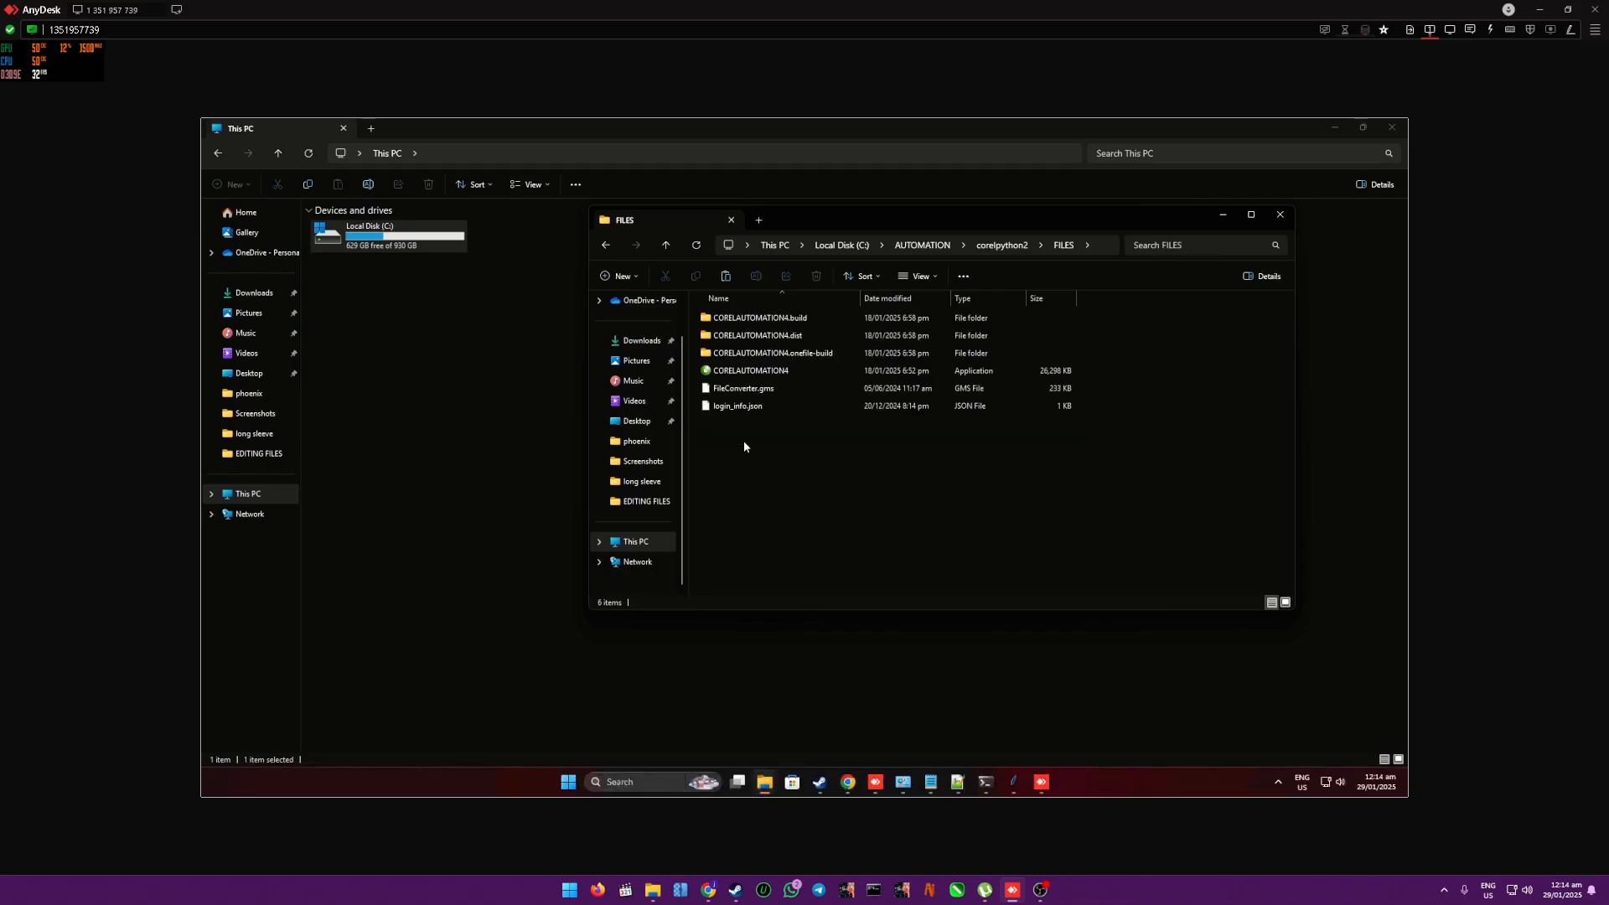
pyautogui.click(757, 394)
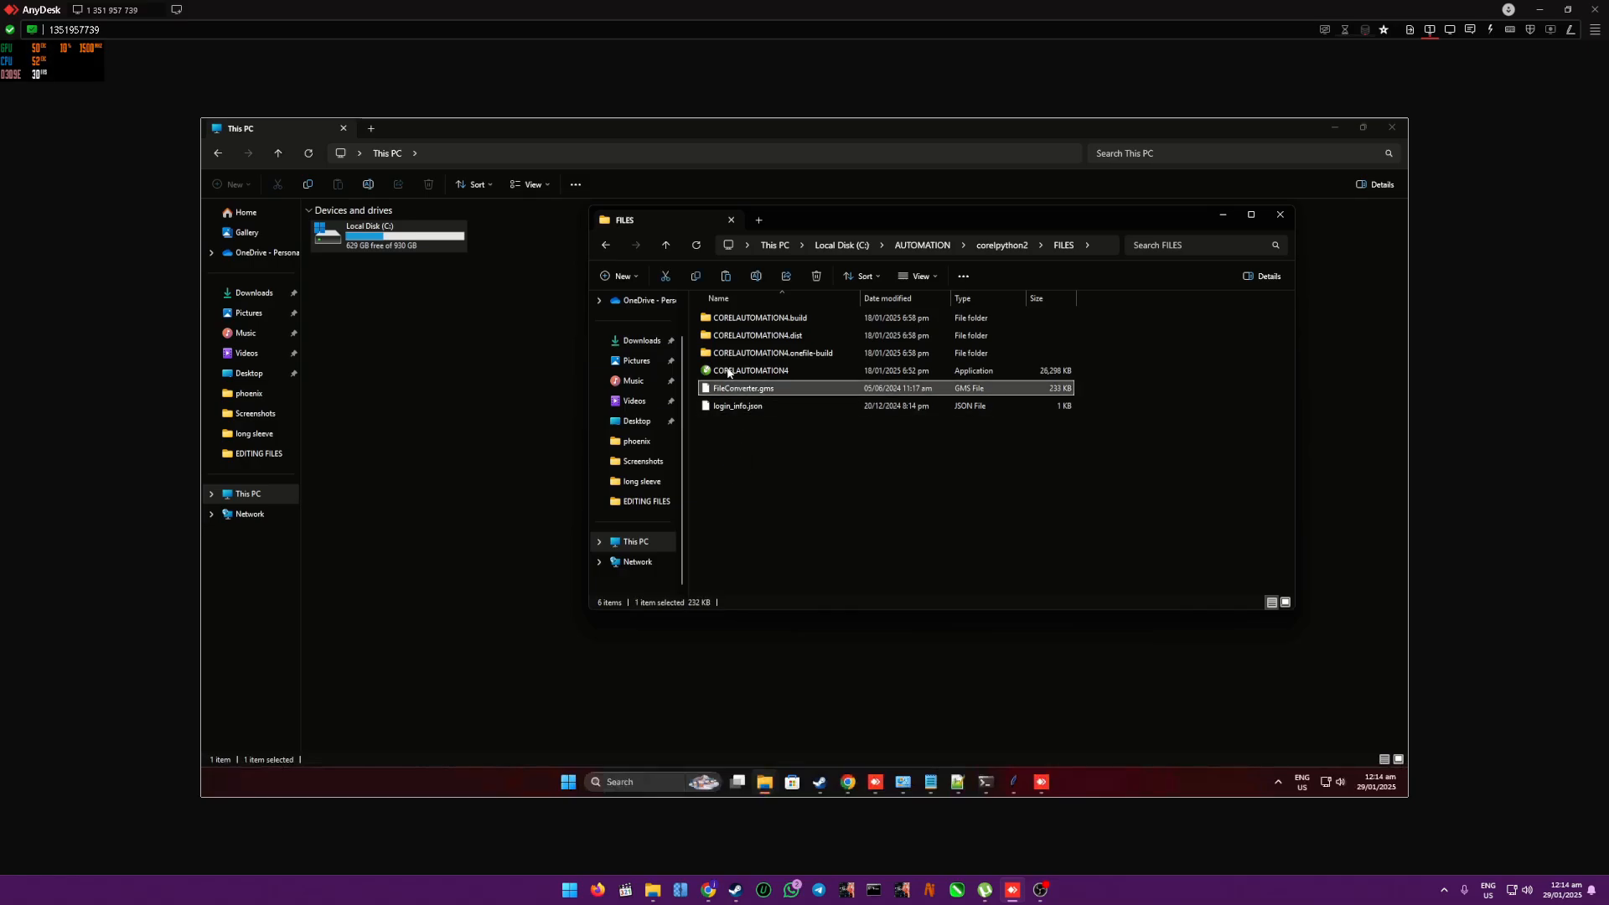
# - Return to the CorelDRAW GMS folder in File Explorer and overwrite its FileConverter.gms with the copied FileConverter.gms
pyautogui.click(606, 245)
pyautogui.click(606, 245)
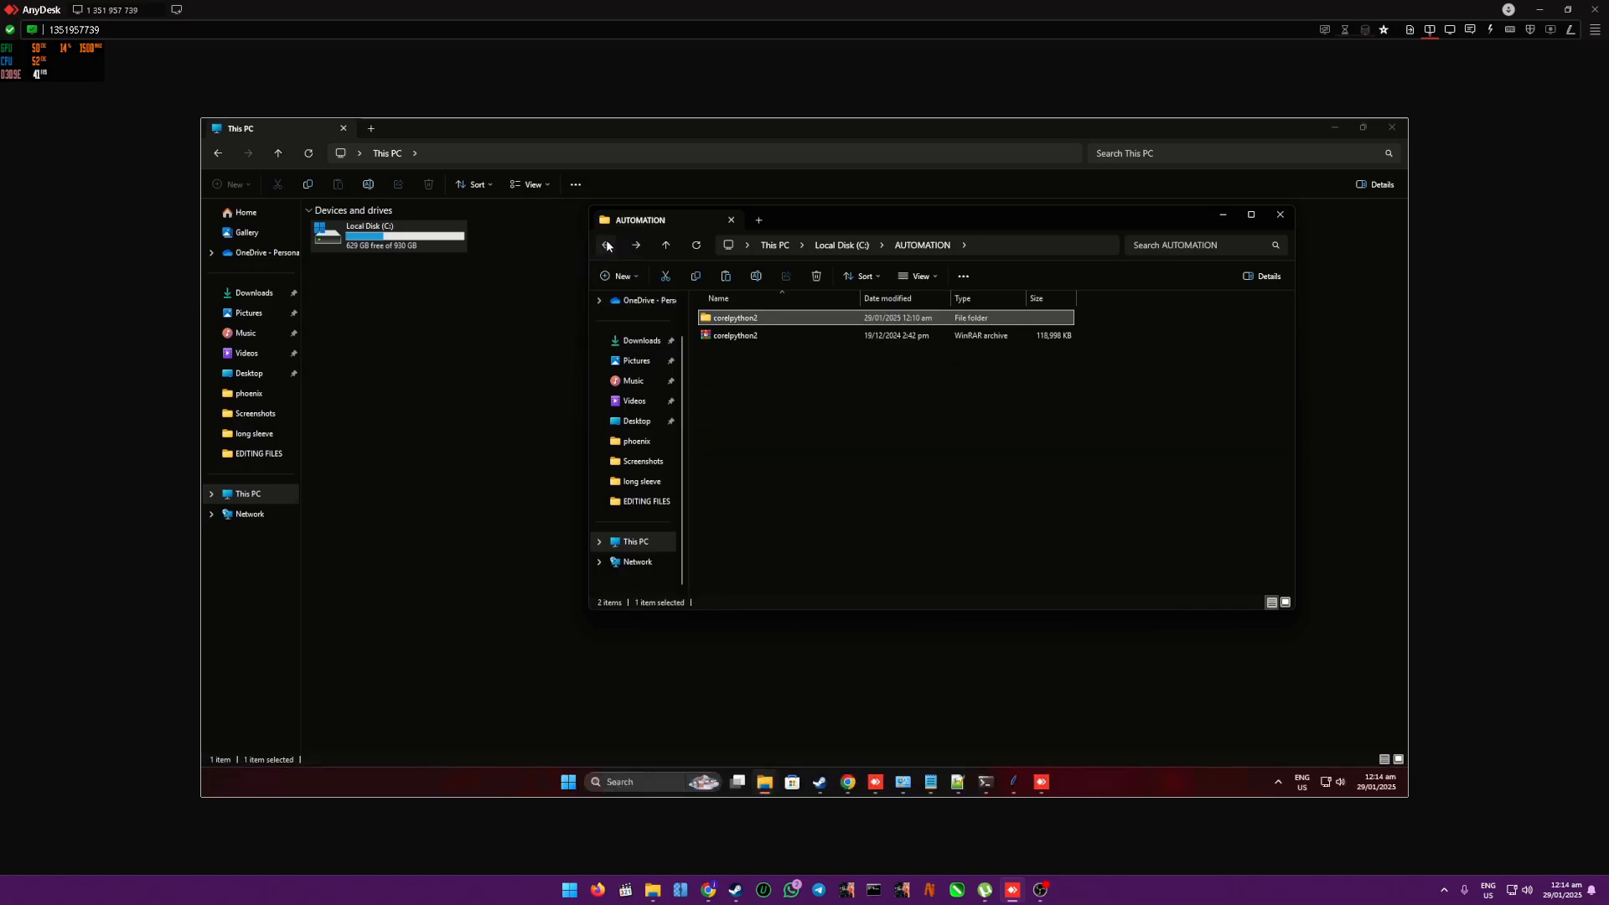
pyautogui.click(607, 245)
pyautogui.click(606, 244)
pyautogui.click(607, 245)
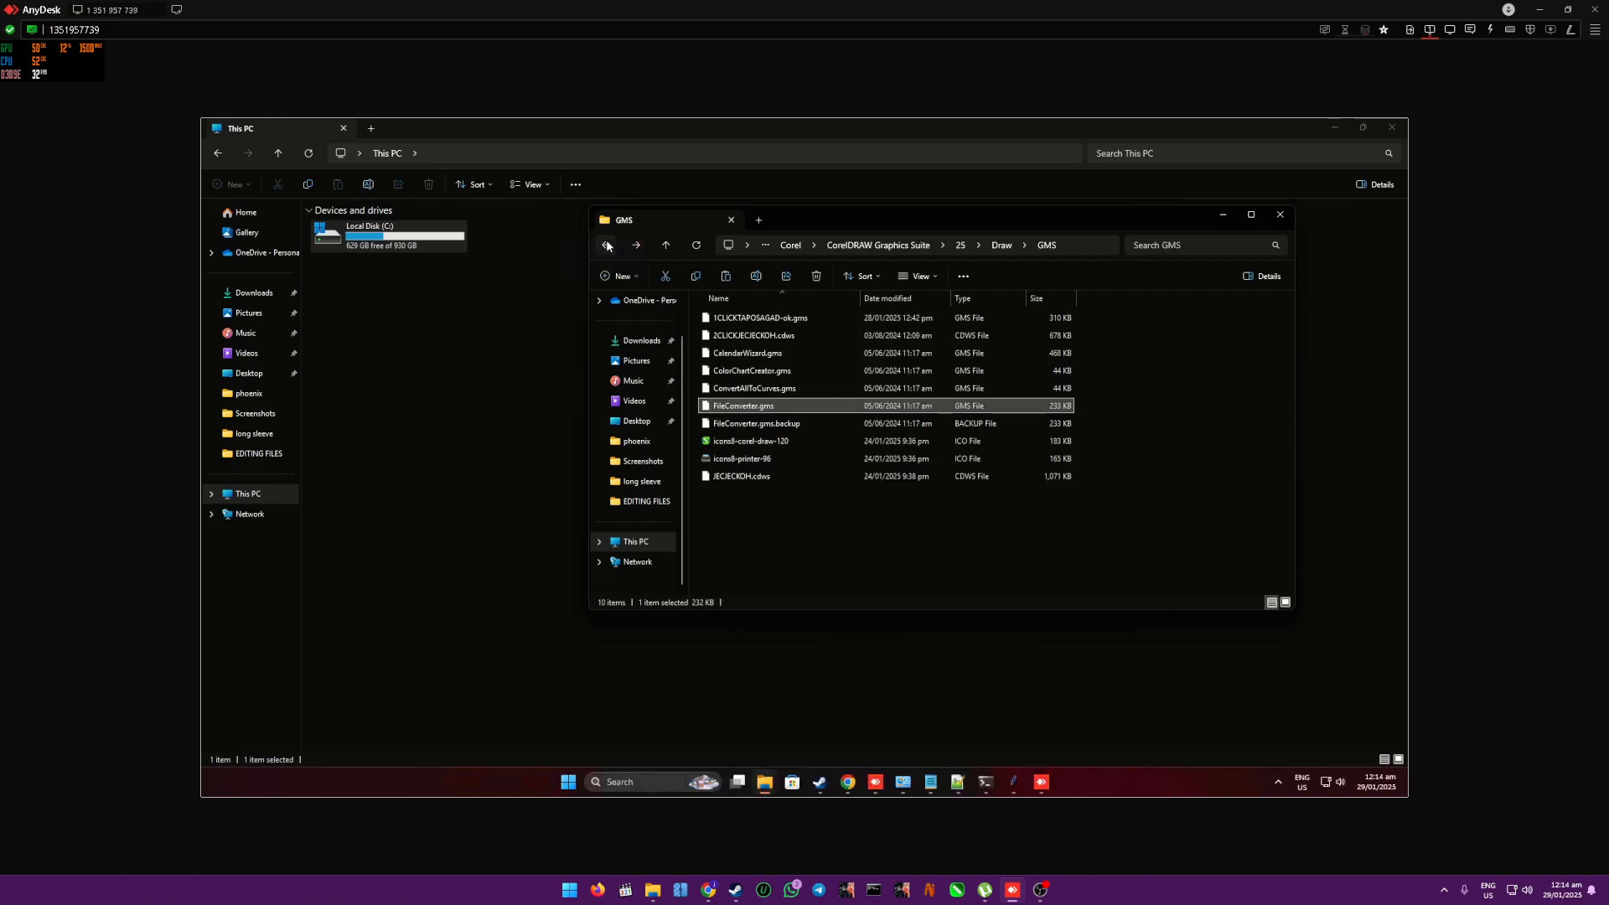
pyautogui.click(815, 565)
pyautogui.hotkey('ctrl', 'v')
pyautogui.press('Return')
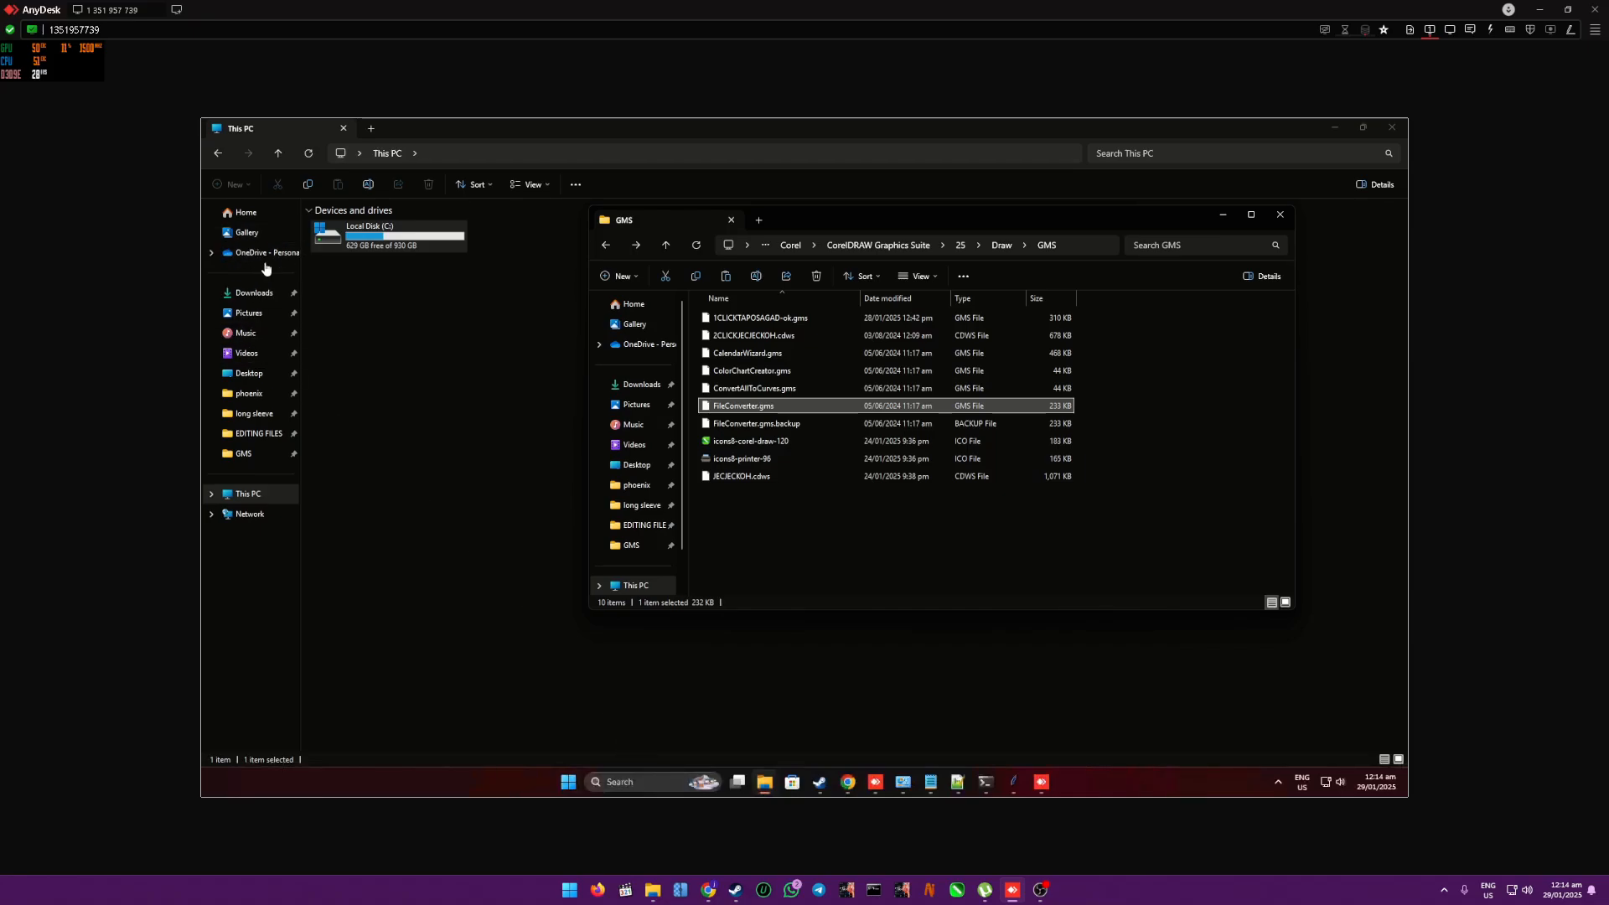
# - Open the printing CorelDRAW file from Desktop\long sleeve, allow CorelDRAW 2024 to make changes, and fit the shirt artwork in view
pyautogui.click(251, 213)
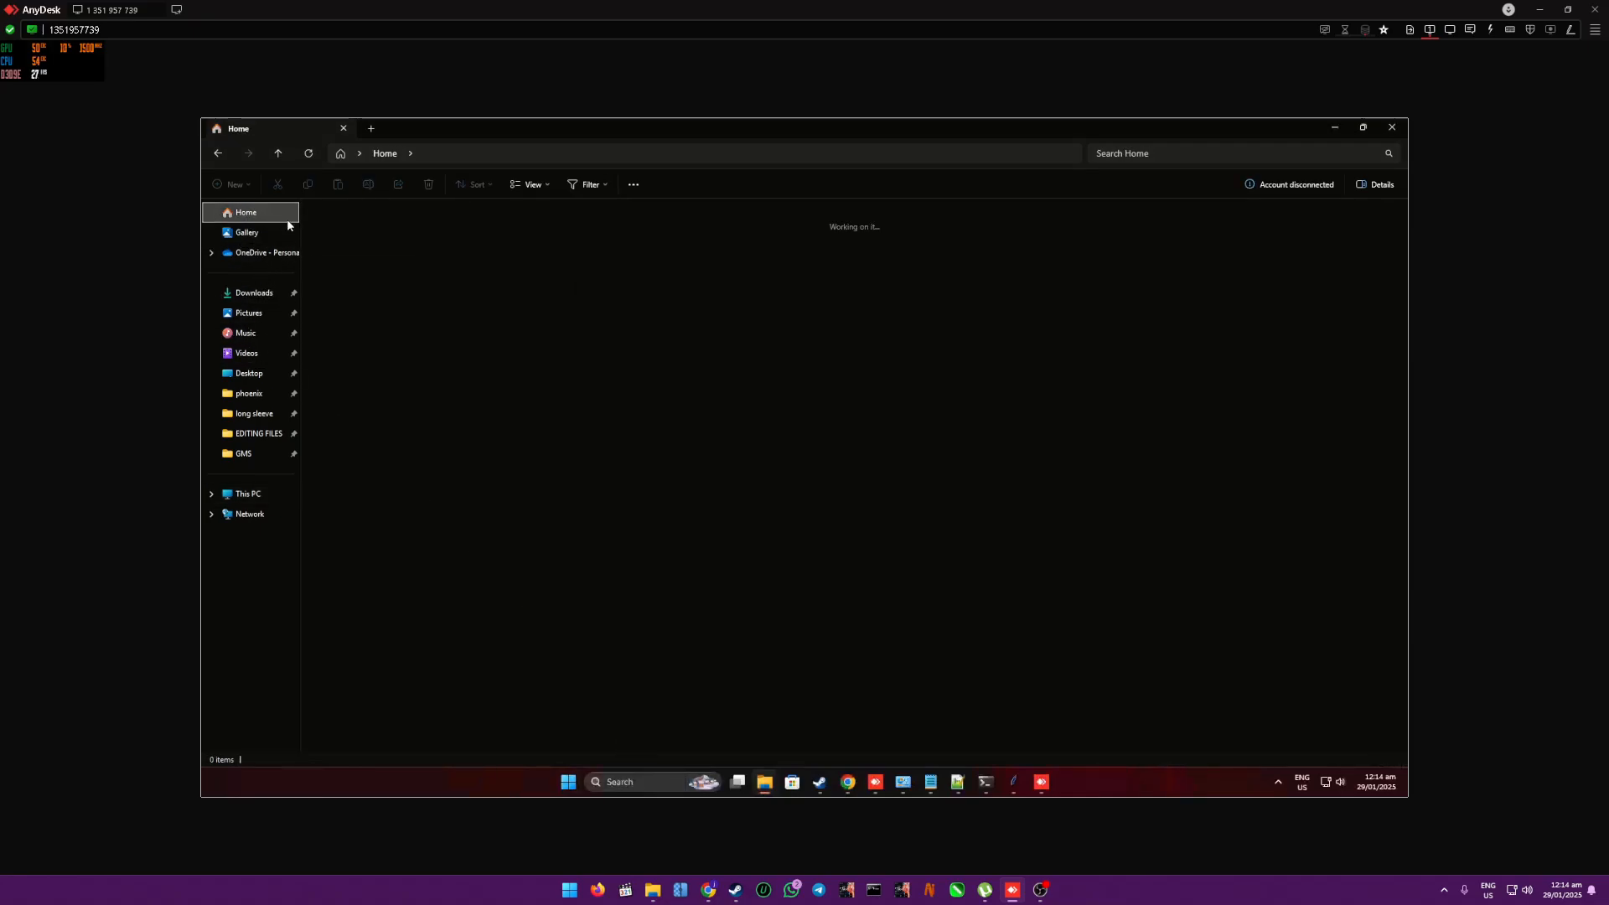
pyautogui.click(249, 373)
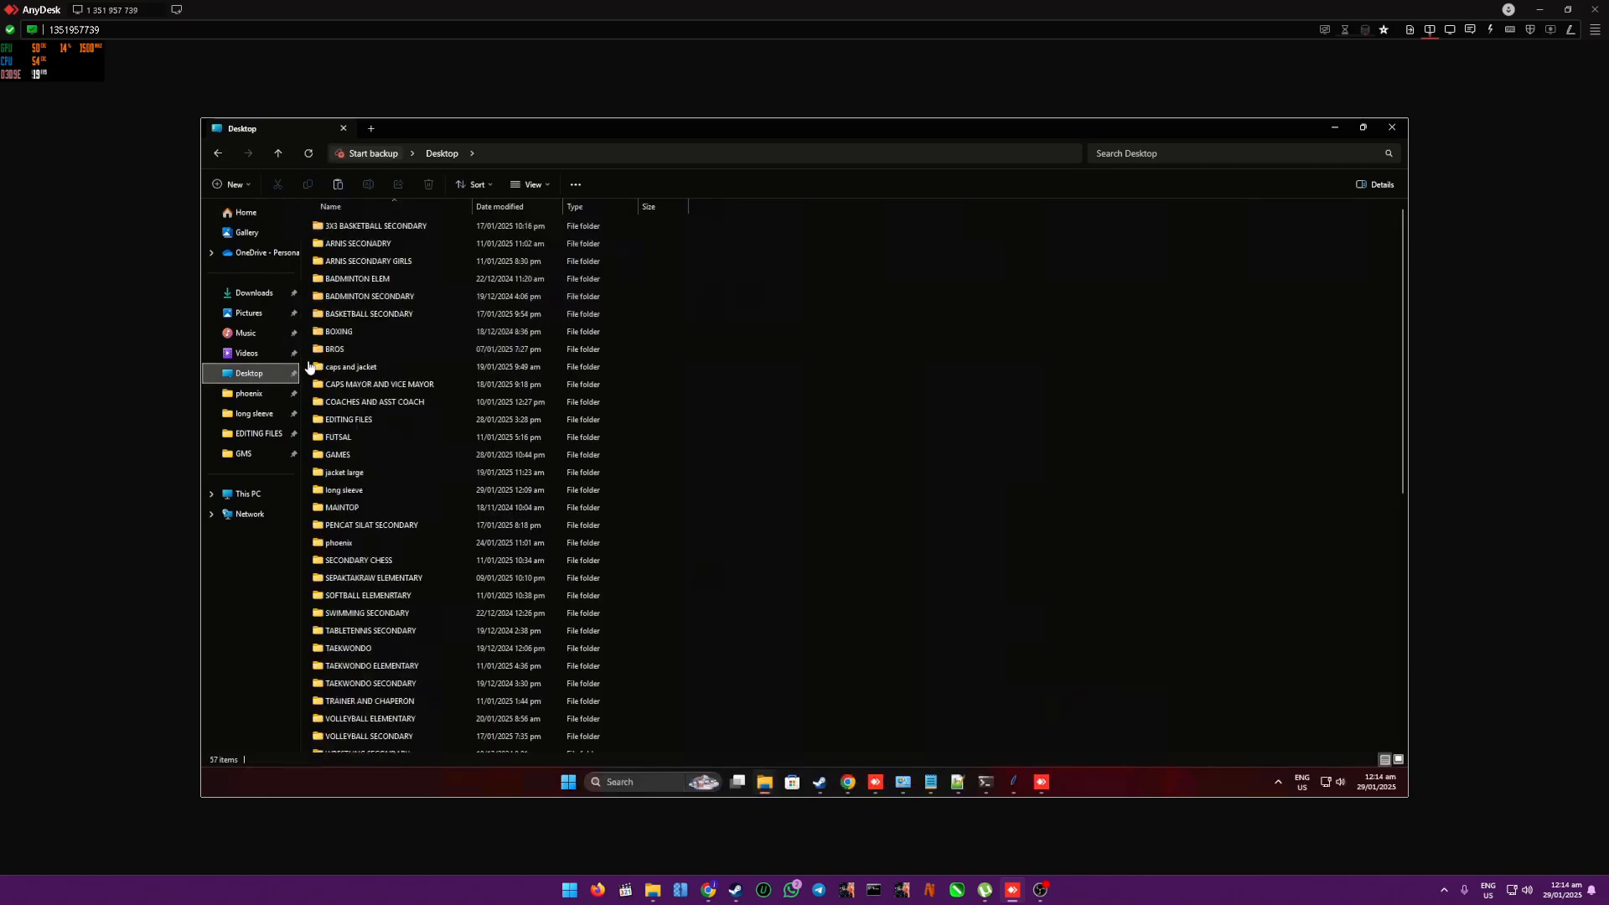
pyautogui.doubleClick(393, 489)
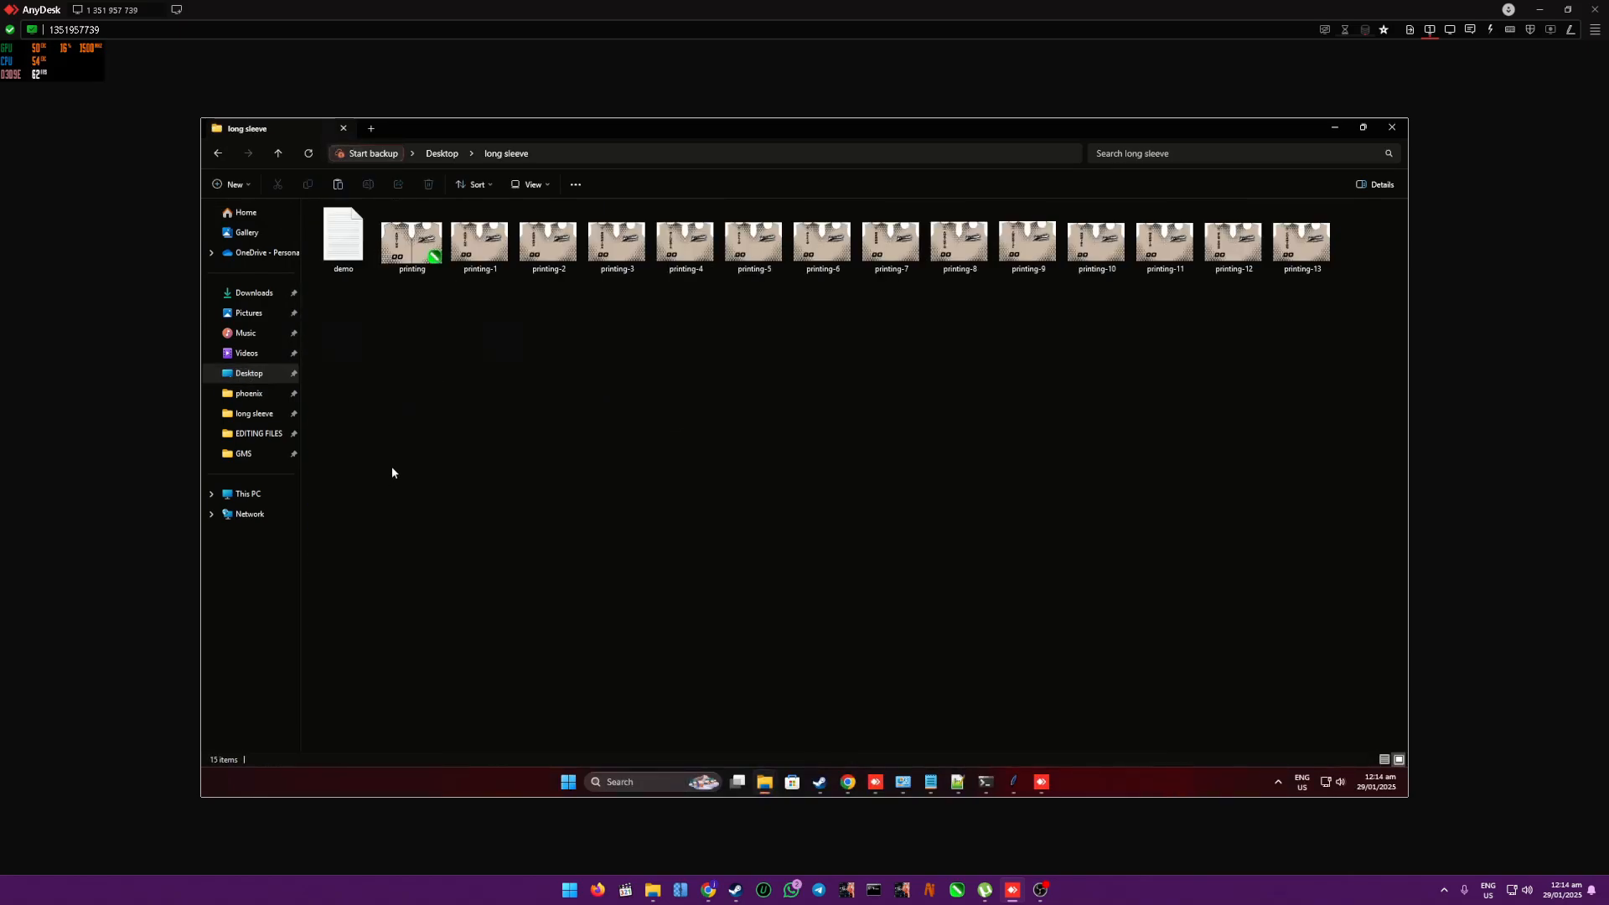
pyautogui.doubleClick(419, 267)
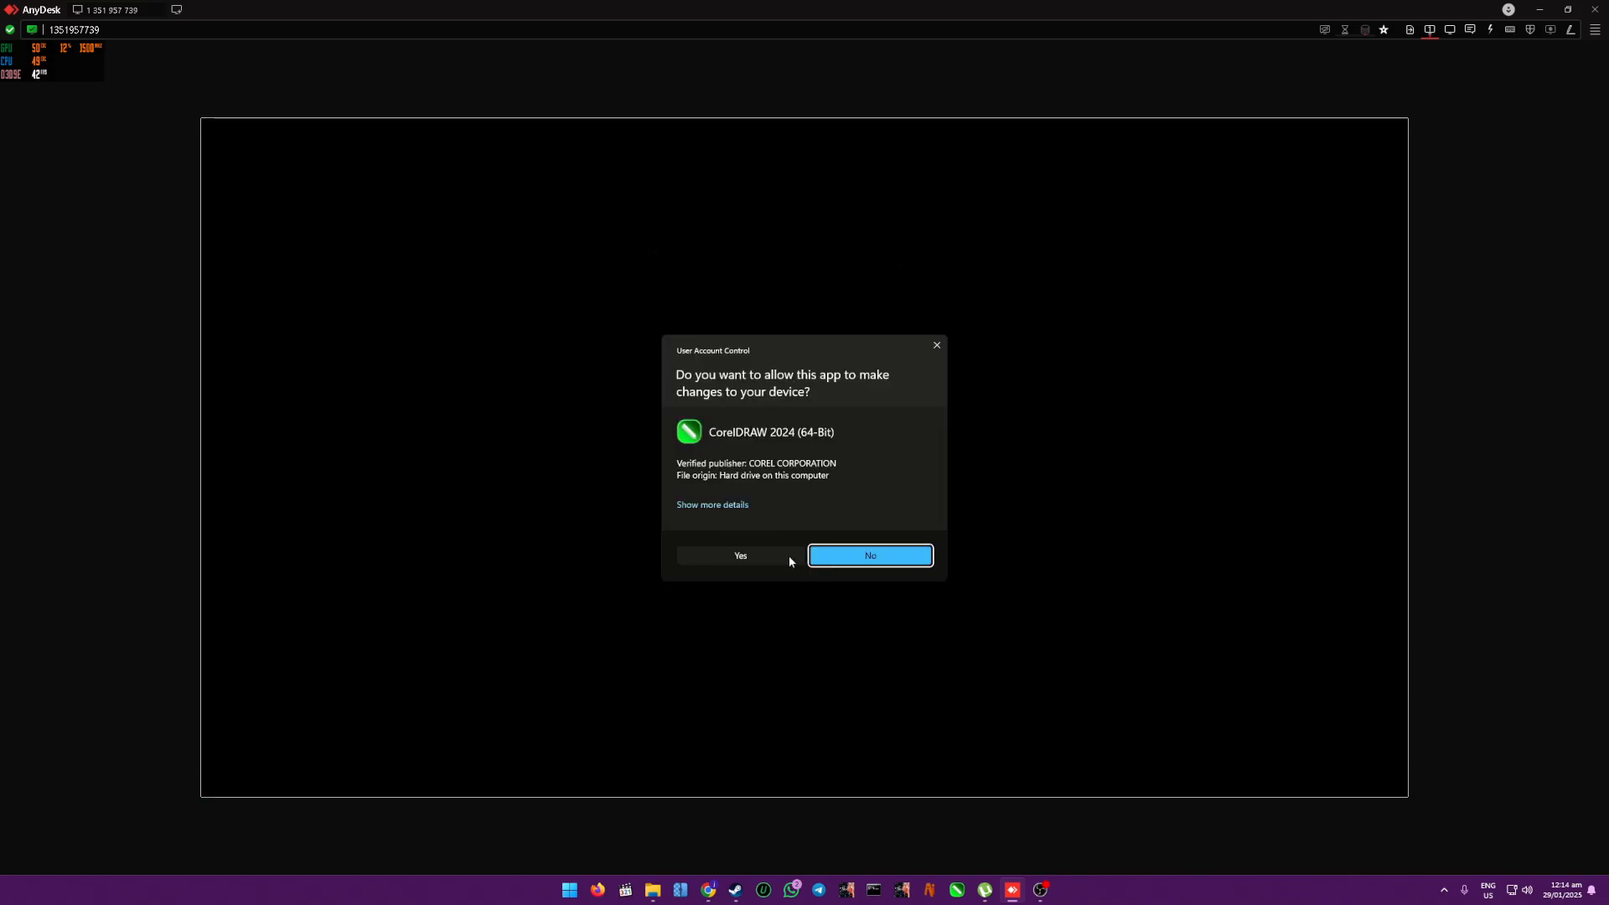
pyautogui.click(759, 560)
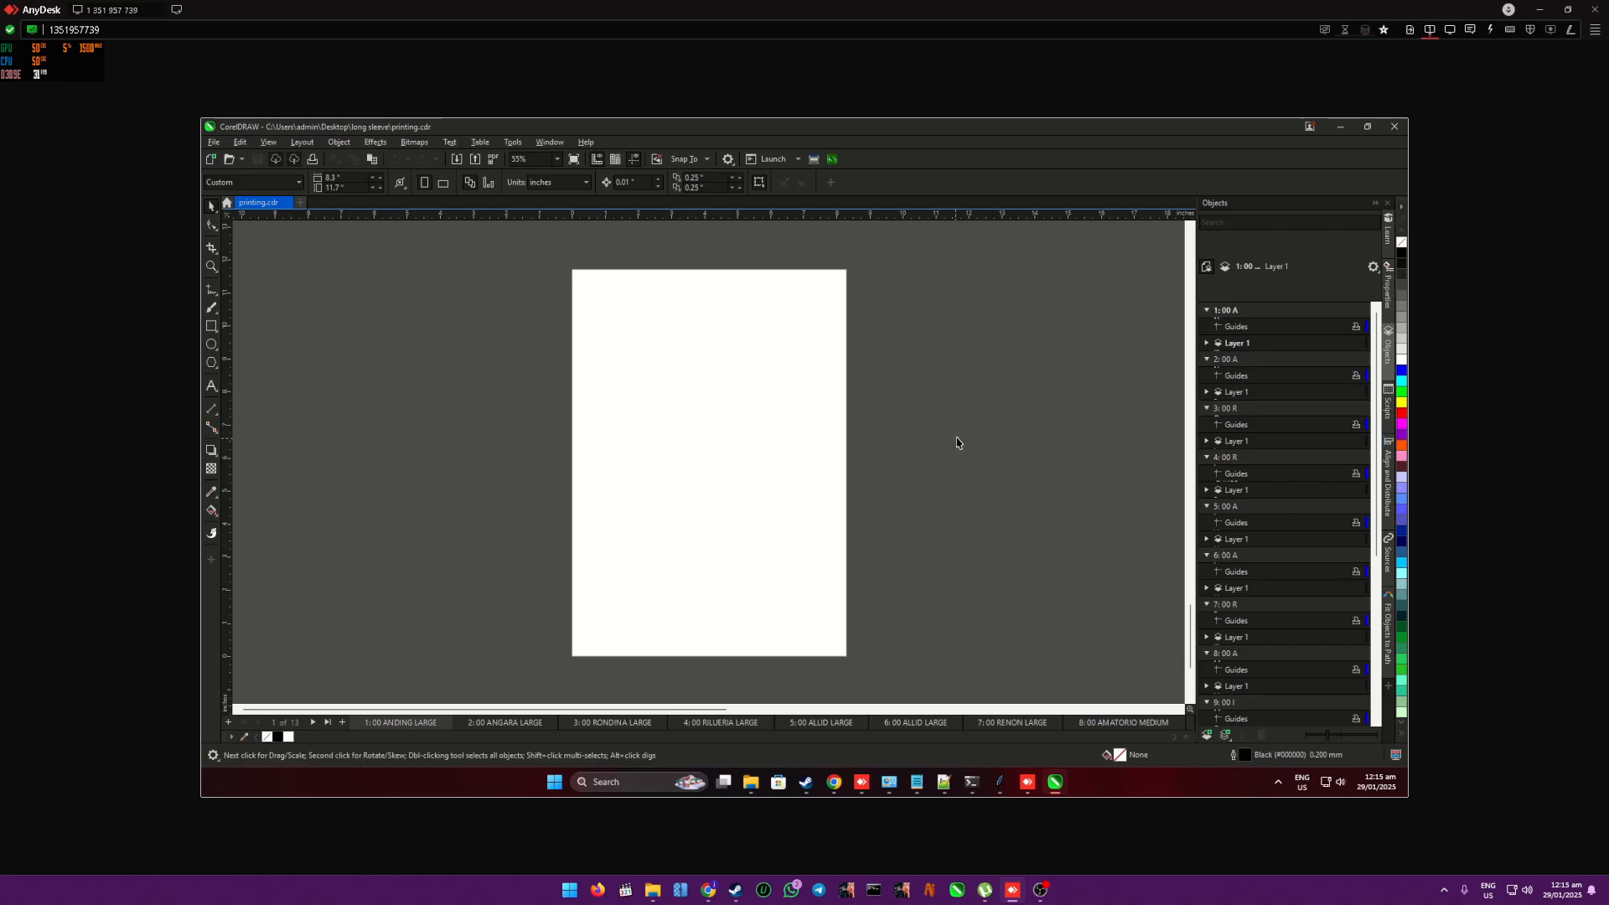
pyautogui.press('F4')
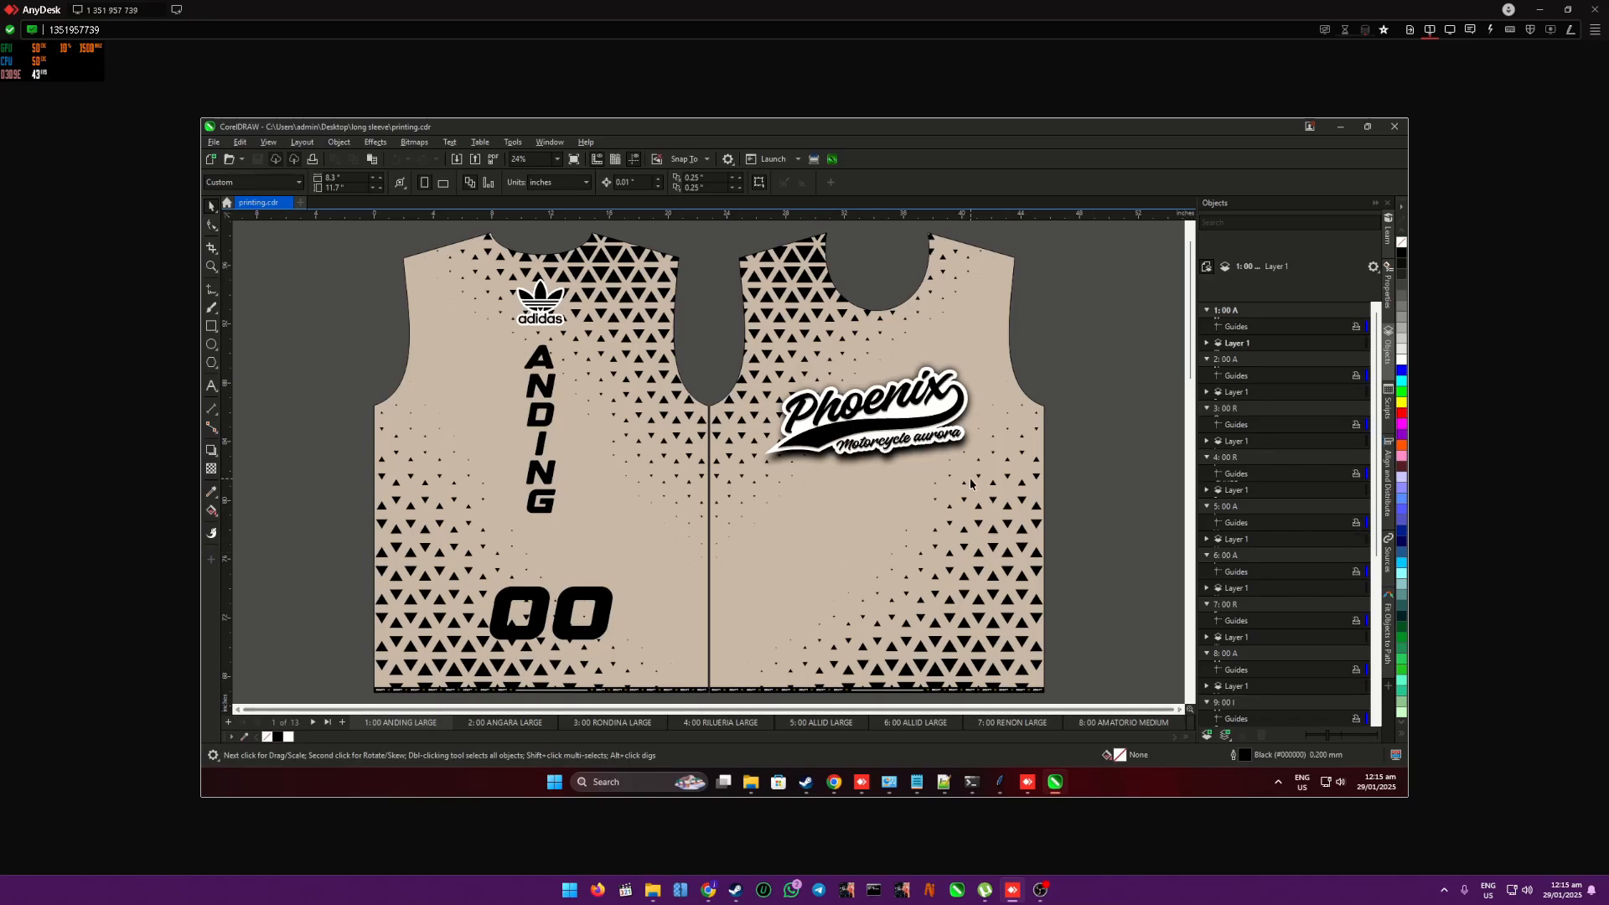
# - Open the File Converter macro dialog to view its export options, and close it
pyautogui.click(814, 160)
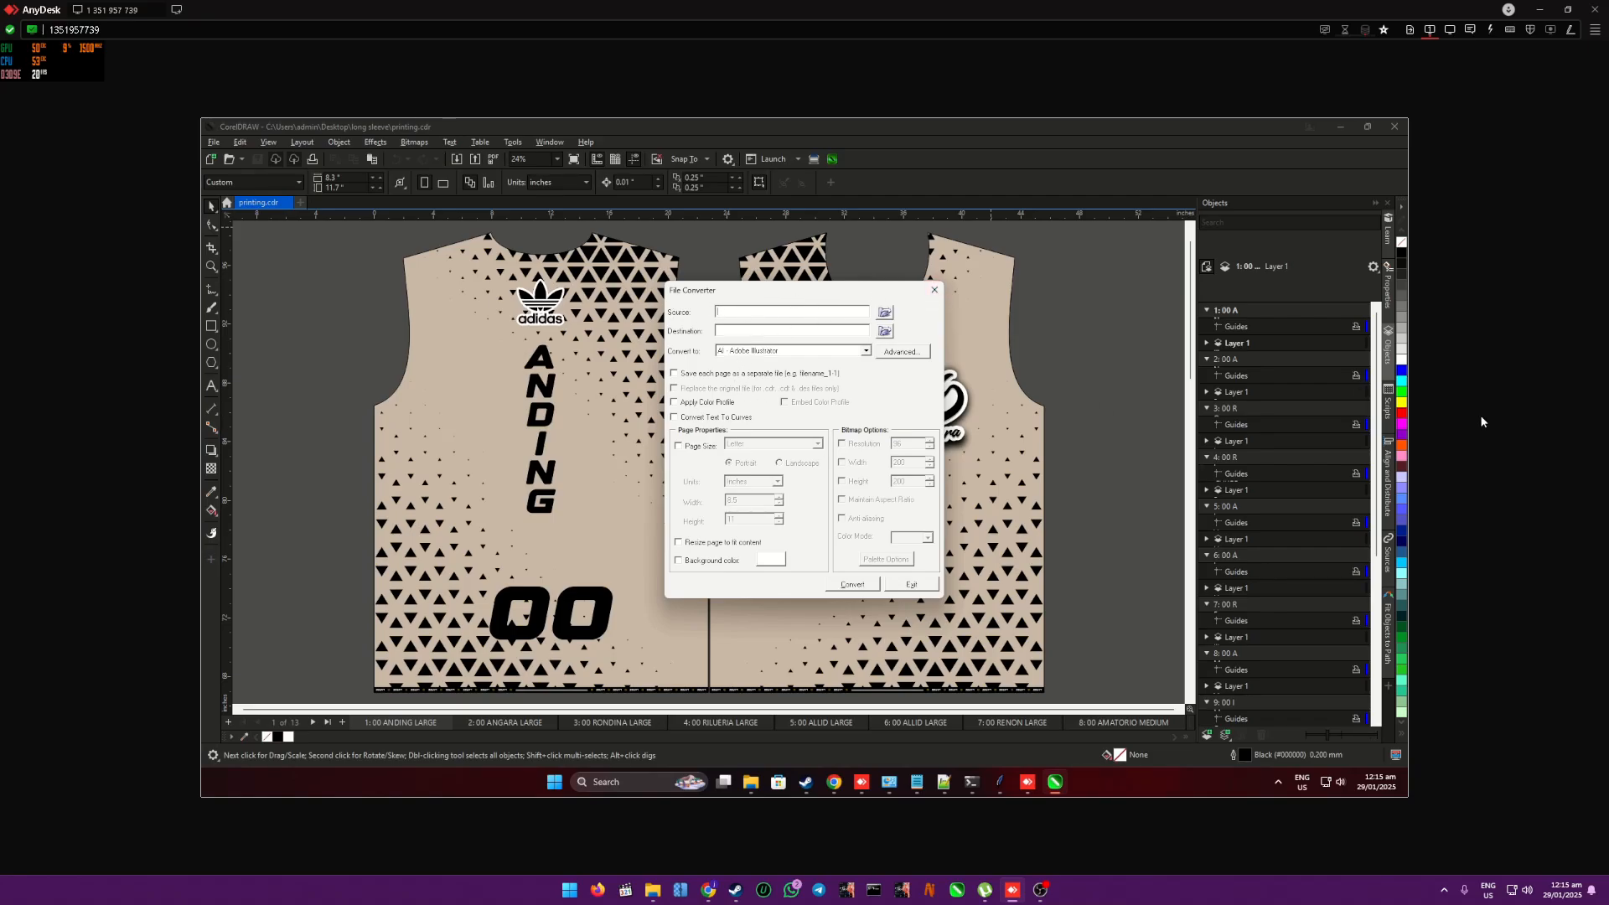
pyautogui.hotkey('alt', 'Tab')
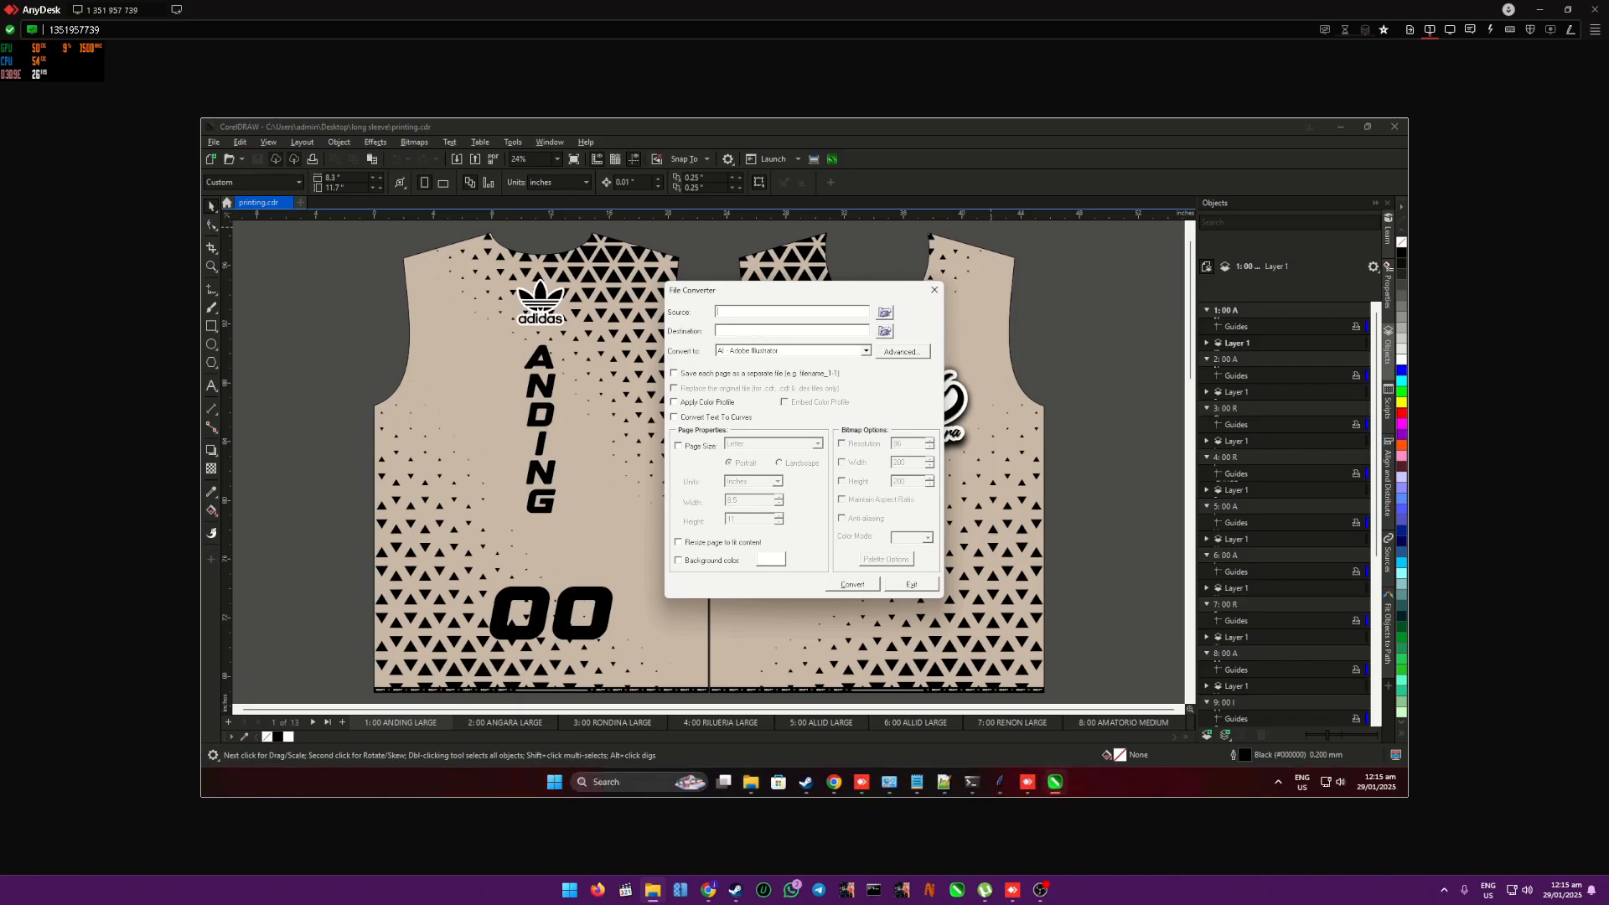
pyautogui.click(935, 290)
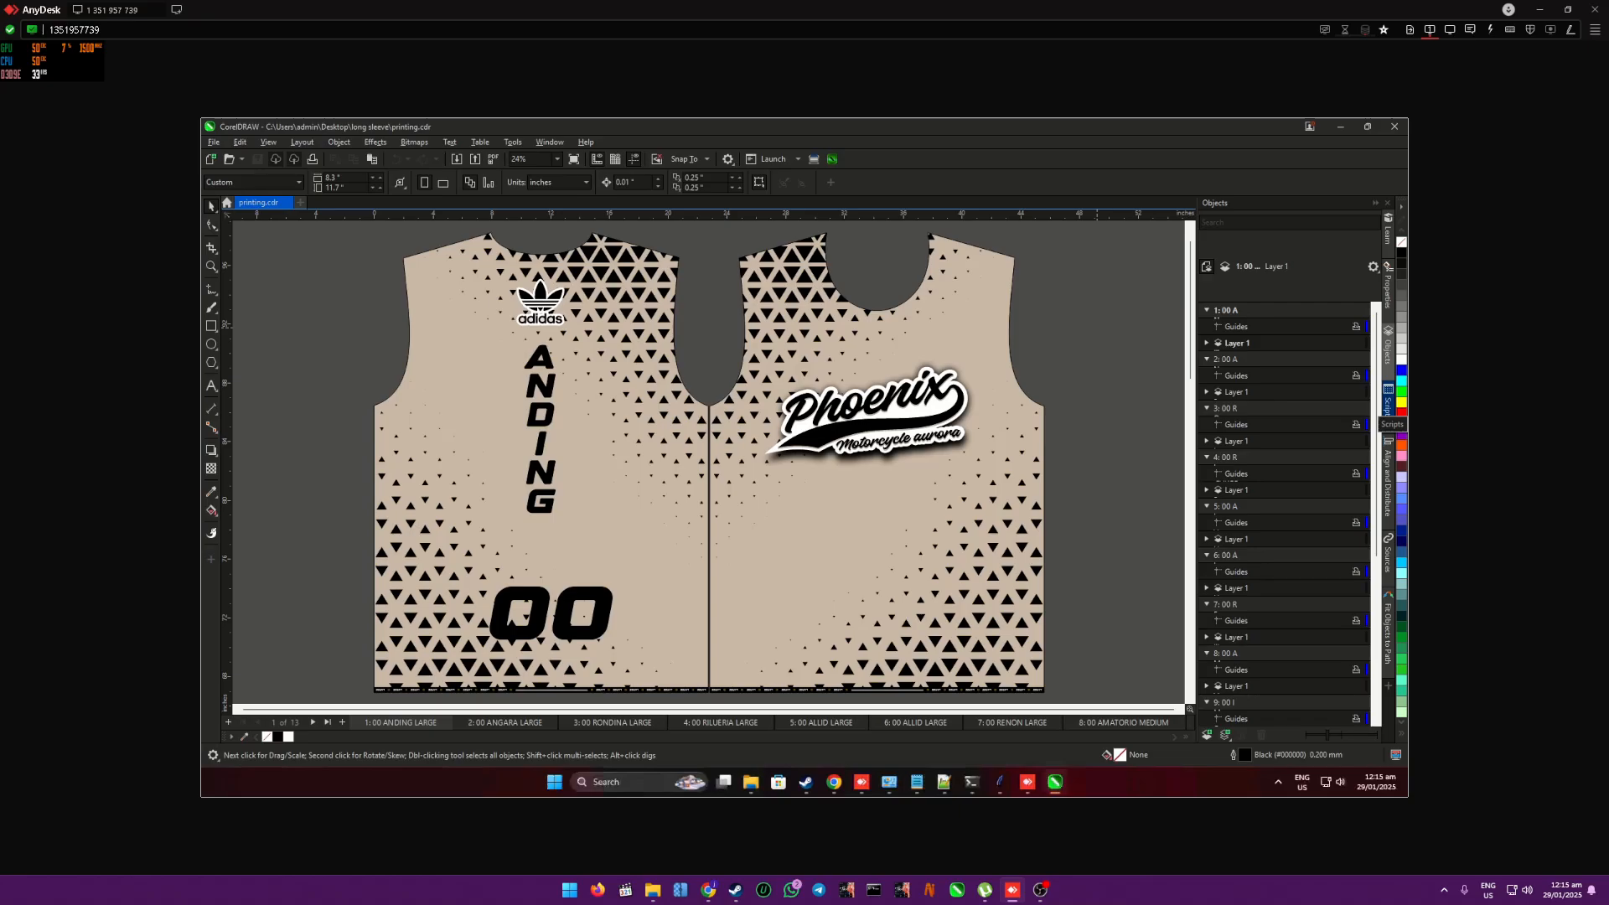
# - Look over the Jec2AutoClick macro dialog, the CSV Manager window and File Converter, and dismiss them all
pyautogui.click(834, 159)
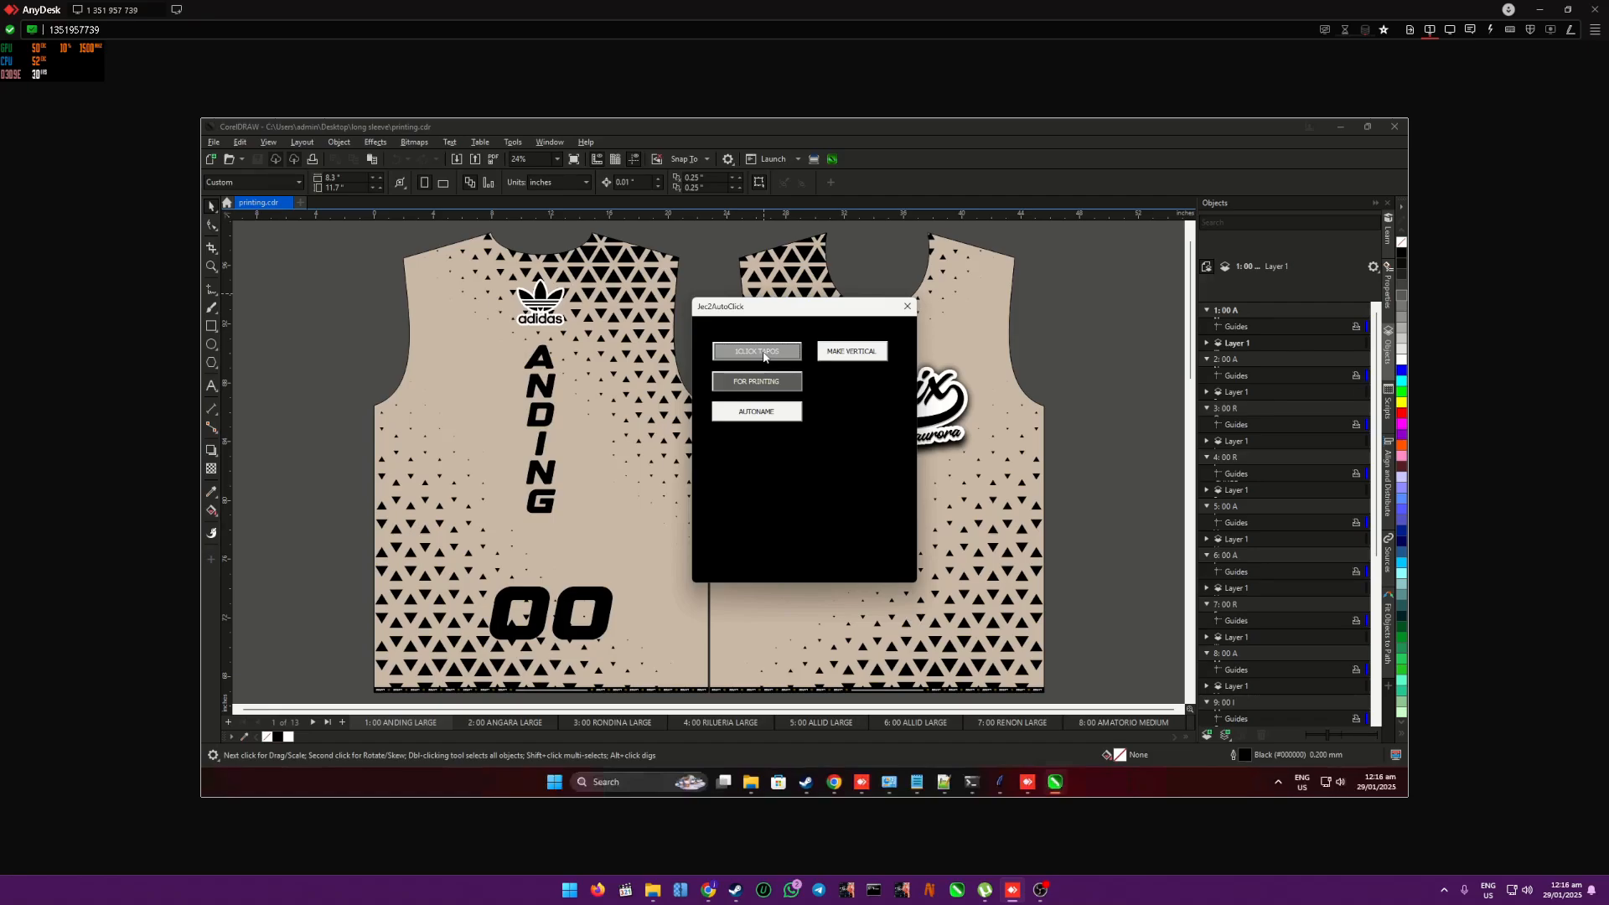
pyautogui.click(1003, 787)
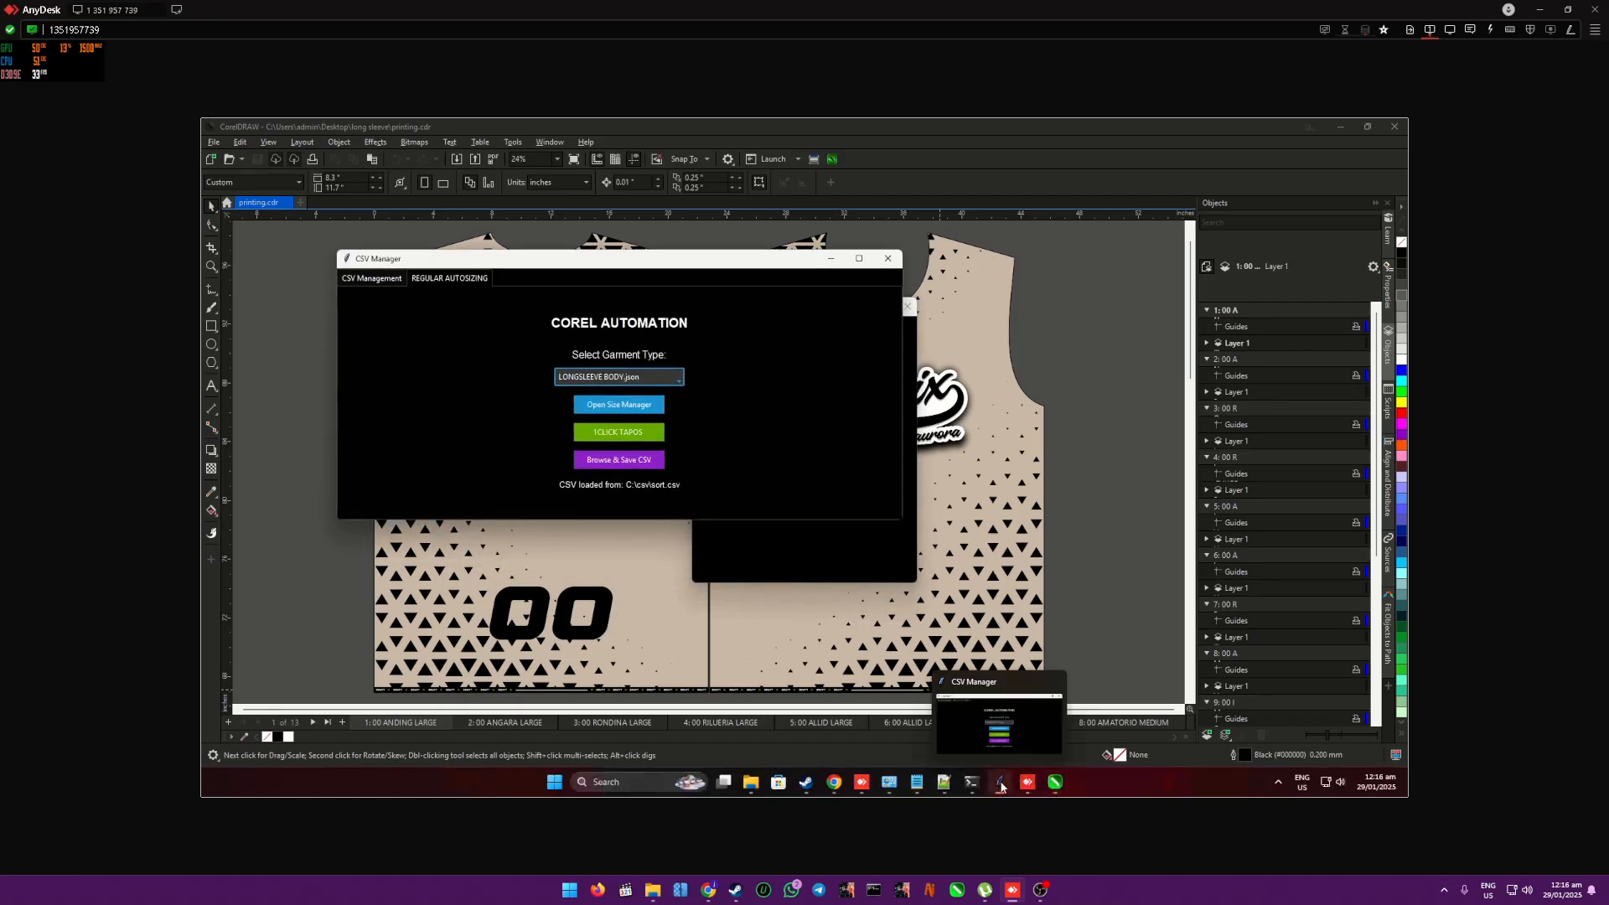
pyautogui.click(831, 259)
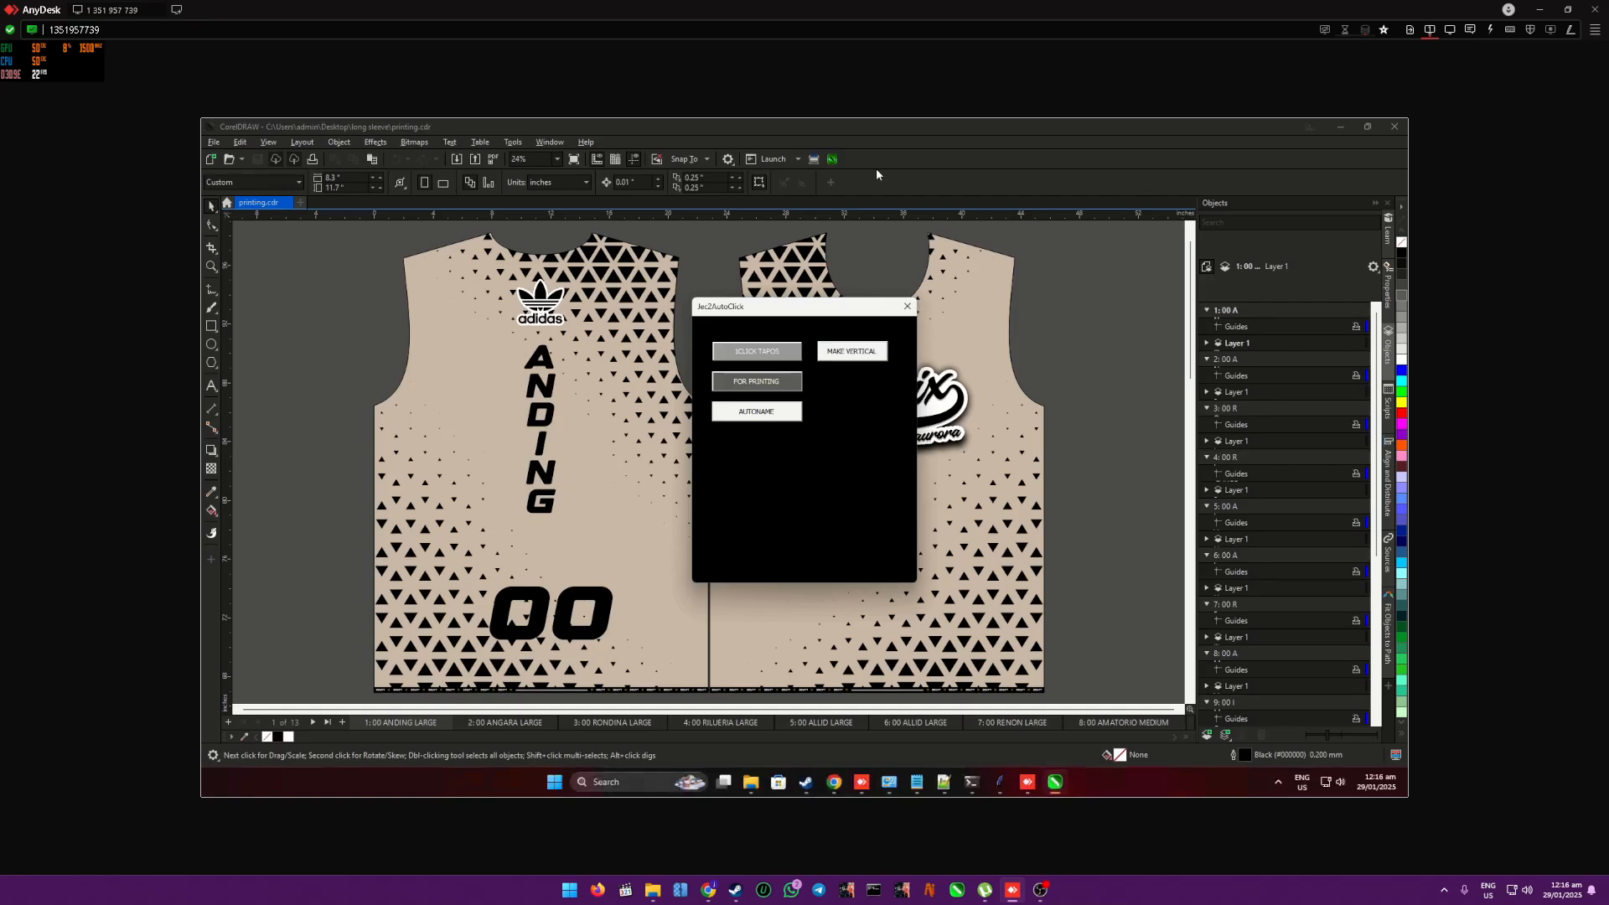
pyautogui.click(812, 162)
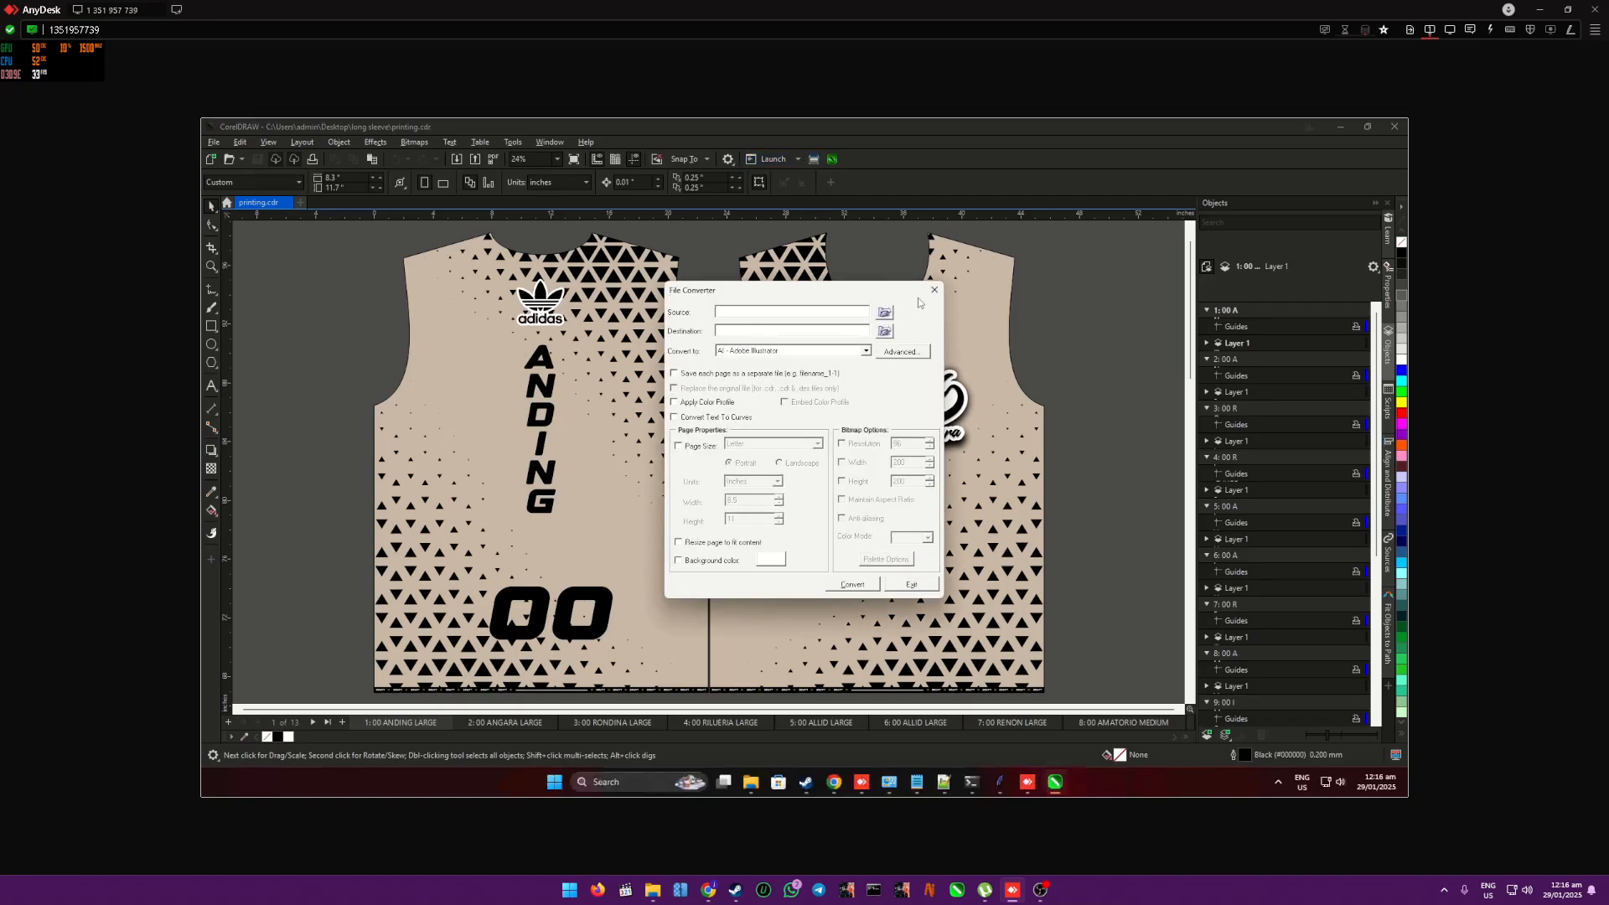
pyautogui.click(928, 290)
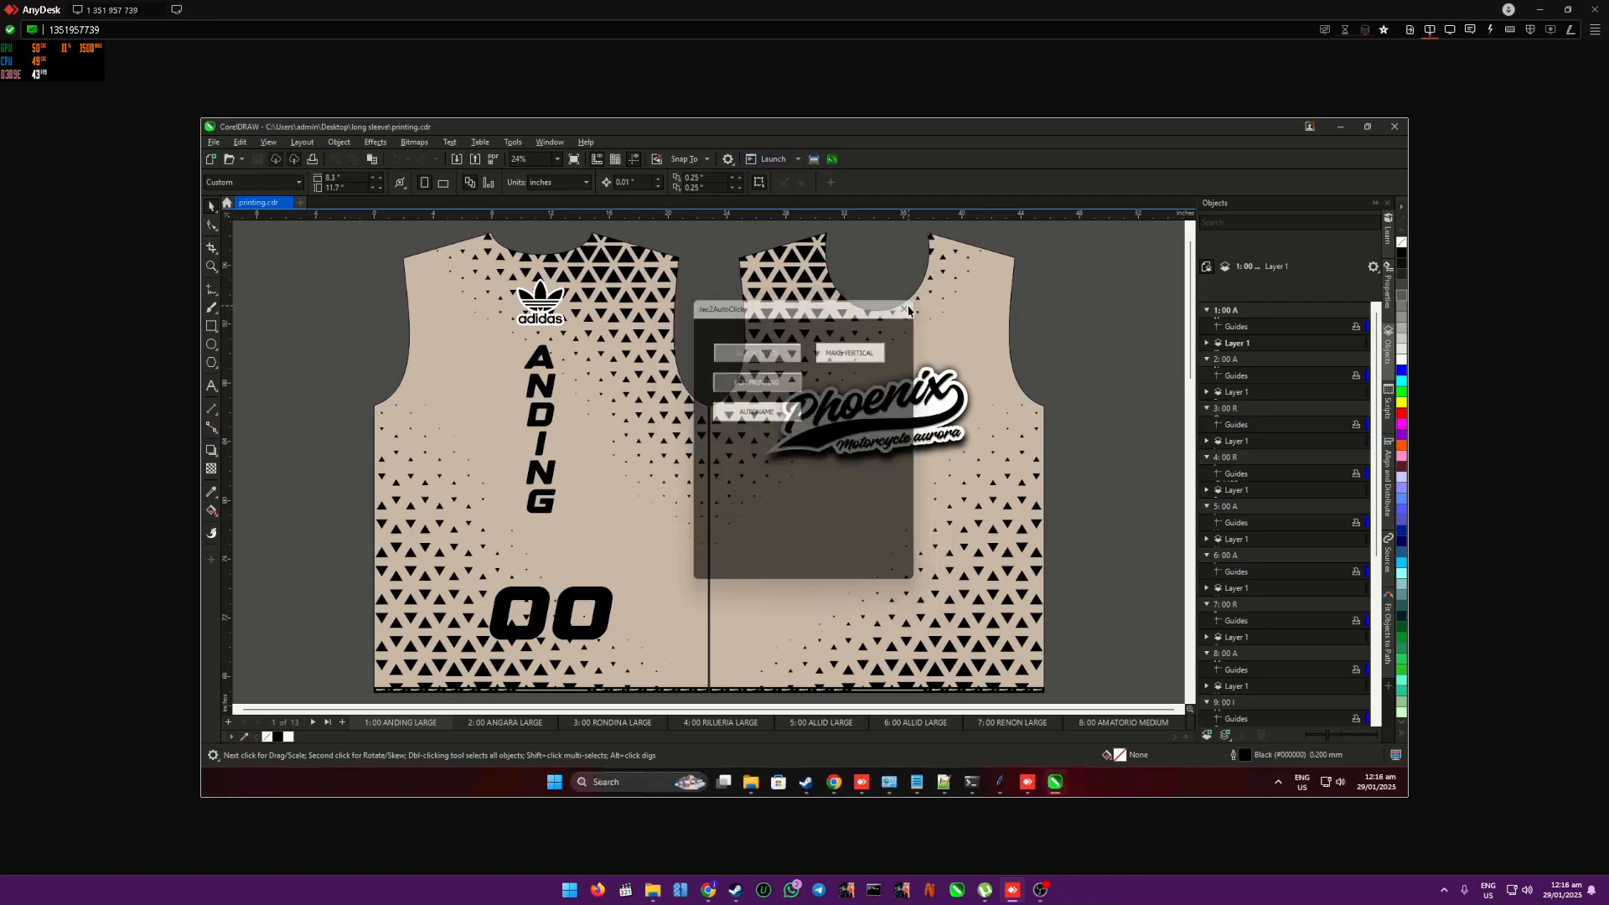
pyautogui.scroll(-2, 1118, 356)
pyautogui.scroll(-3, 1118, 356)
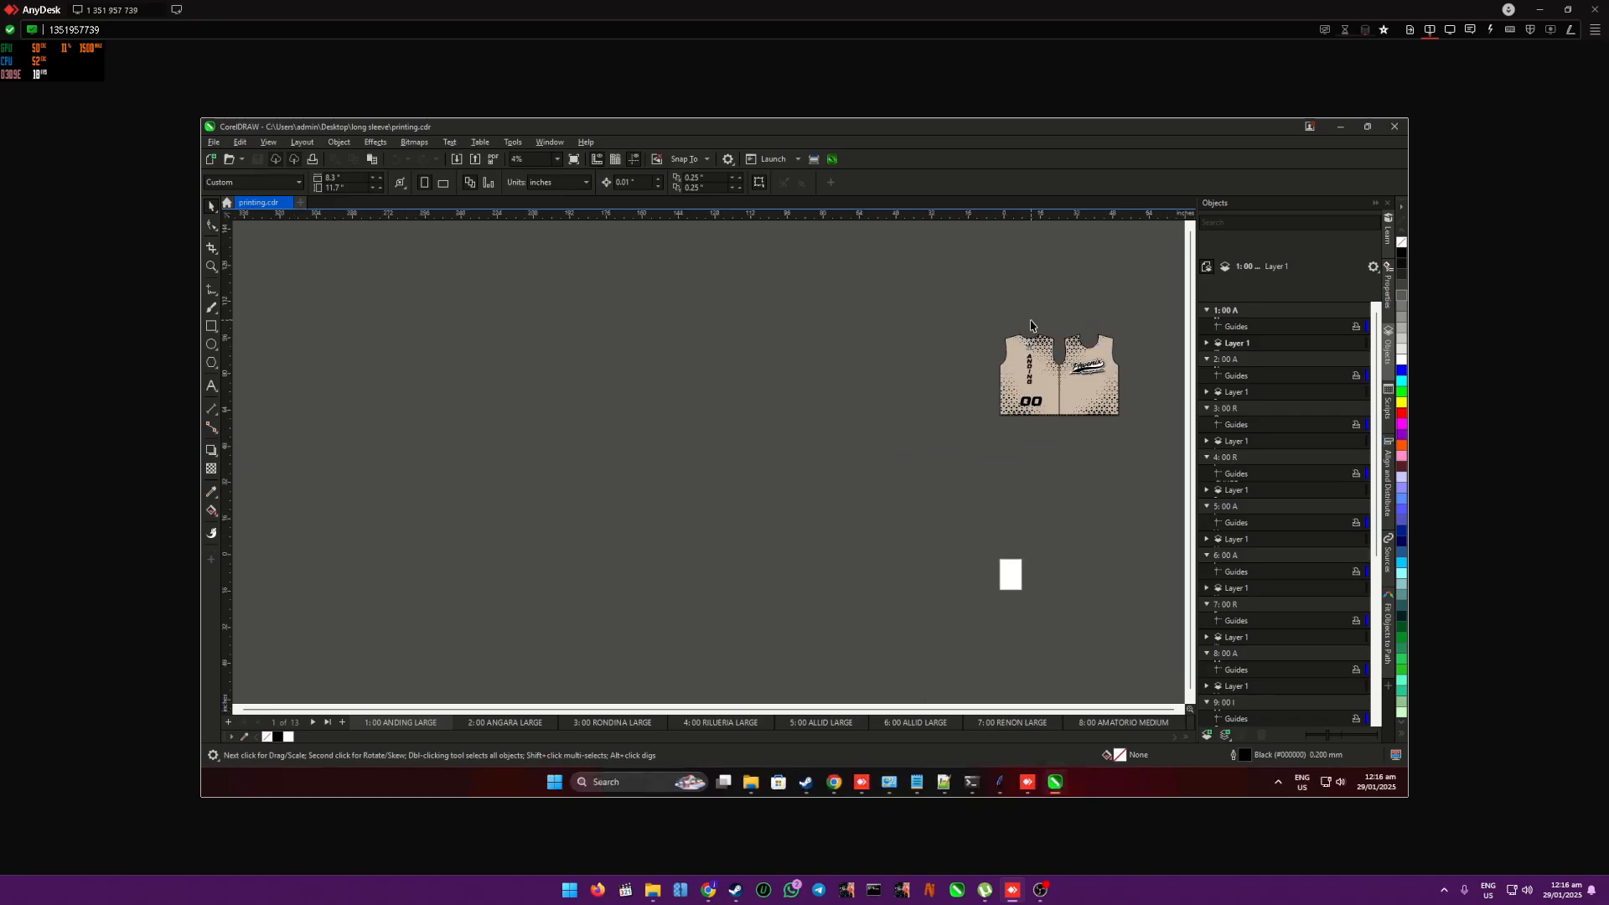
pyautogui.scroll(5, 1090, 369)
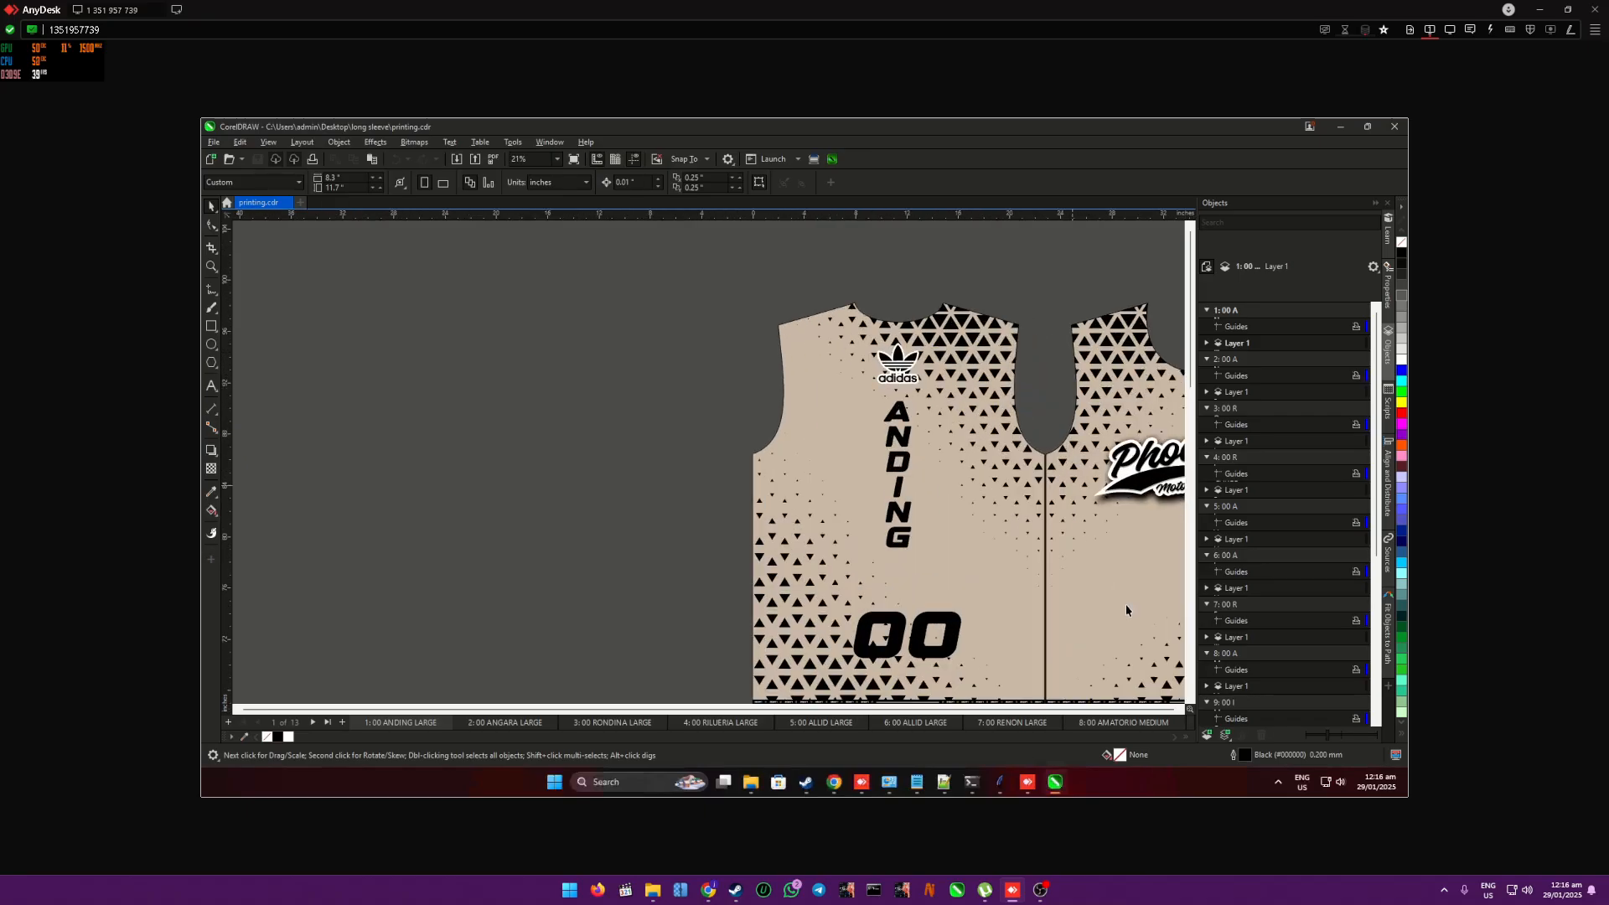